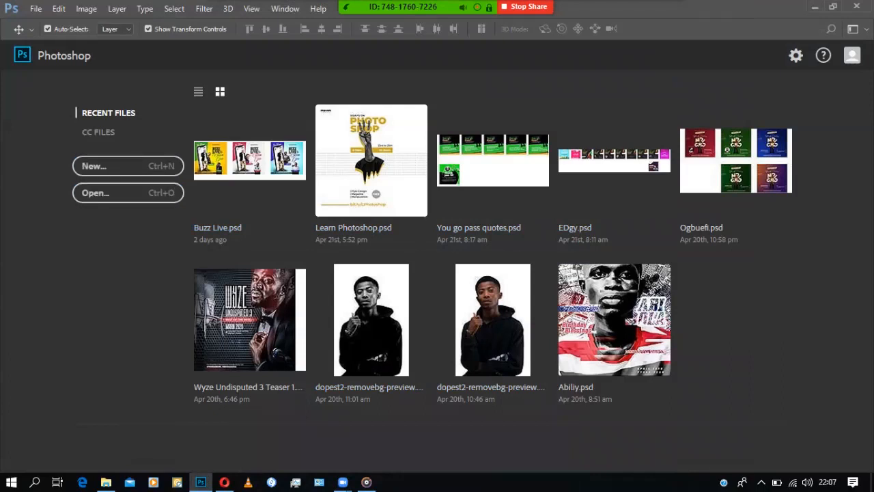
# - Open the Family Emotion PSD file from the Downloads folder
pyautogui.hotkey('ctrl', 'o')
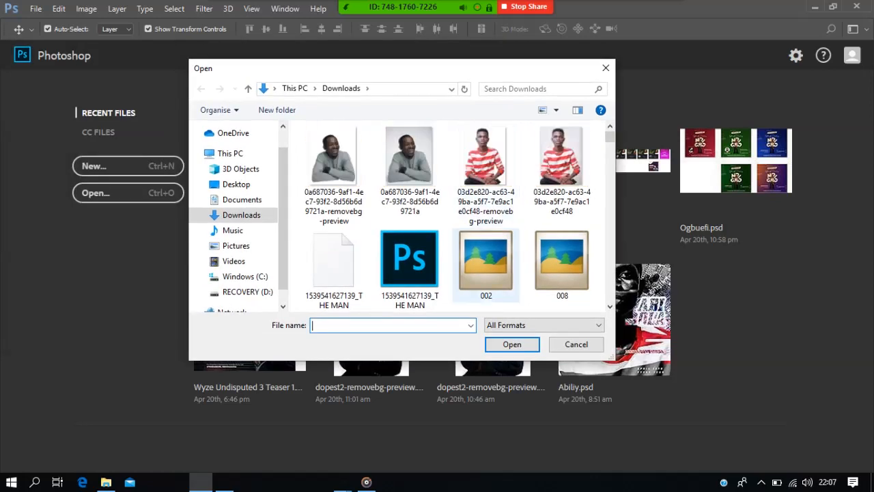
pyautogui.click(486, 265)
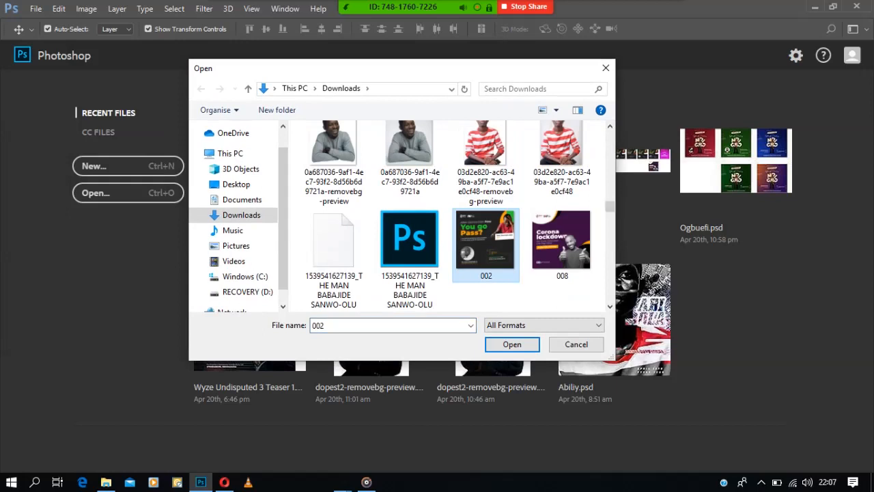
pyautogui.press('f')
pyautogui.press('f')
pyautogui.press('f')
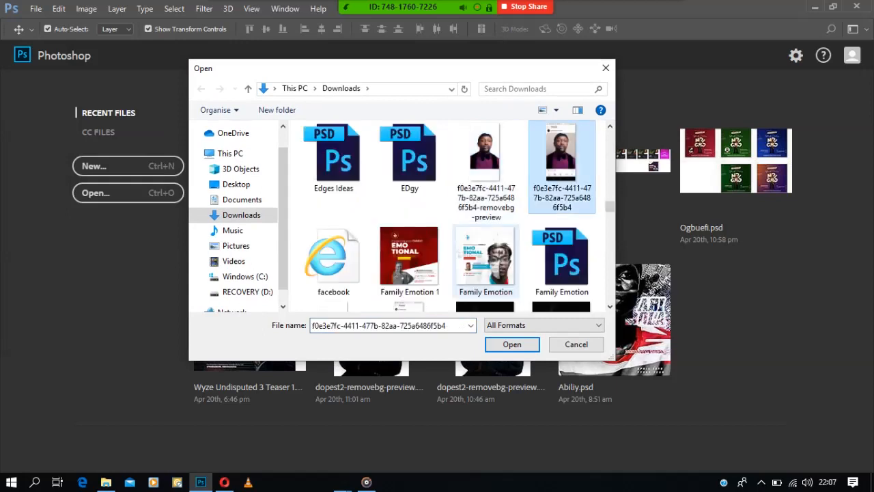
pyautogui.press('f')
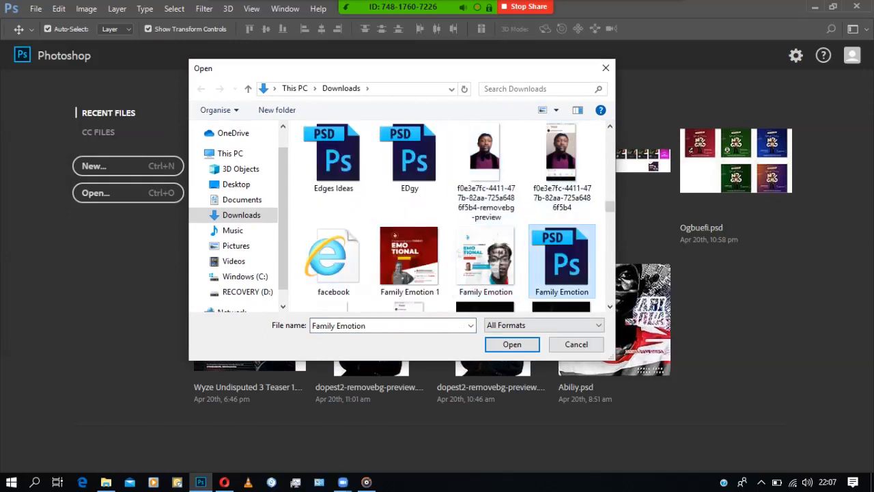
pyautogui.press('Return')
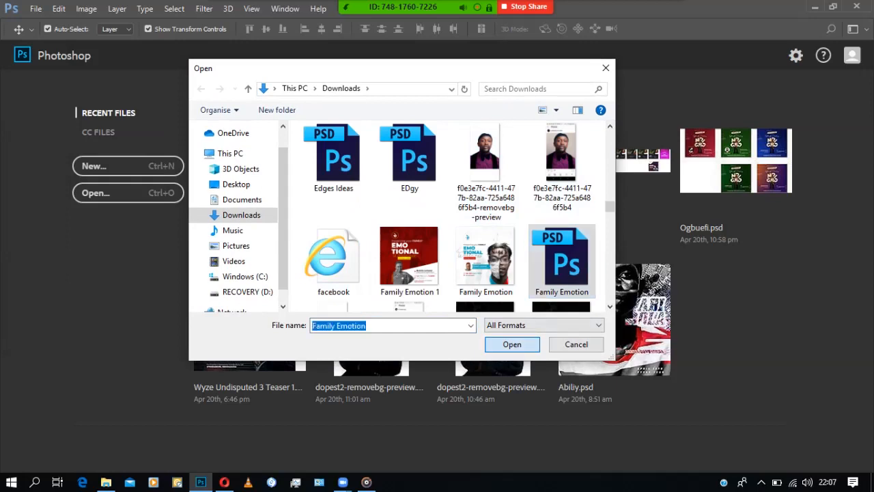
# - Switch the workspace to Essentials (Default) with the Family Emotion document open
pyautogui.moveTo(514, 4)
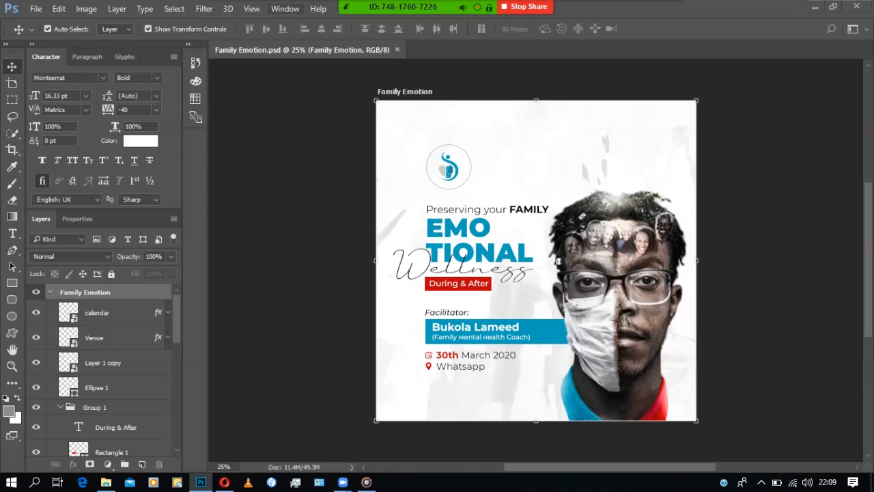
pyautogui.click(284, 8)
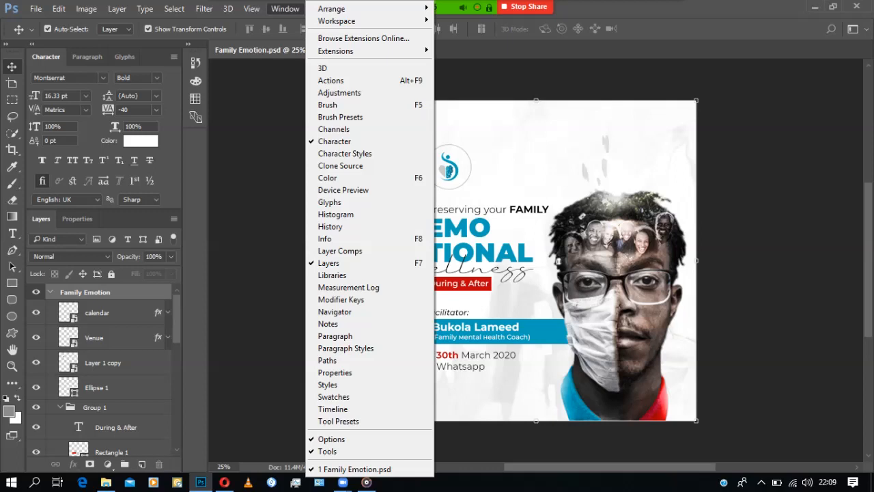
pyautogui.moveTo(336, 50)
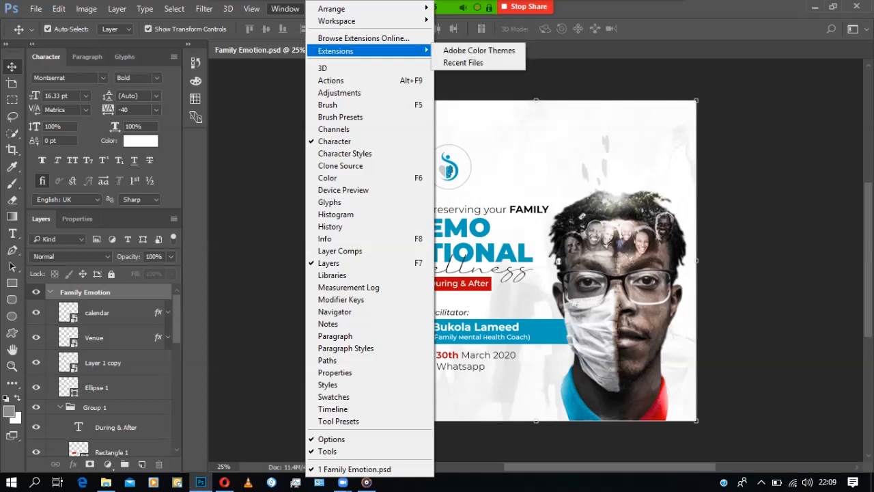
pyautogui.moveTo(332, 8)
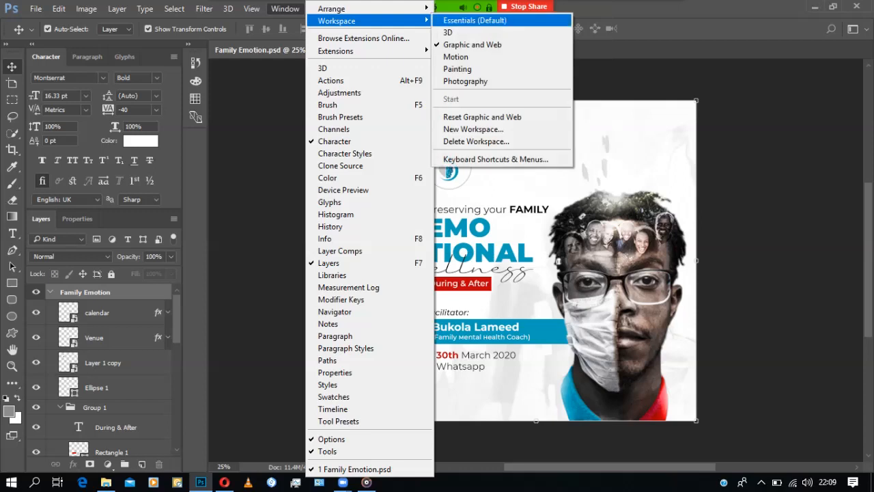
pyautogui.click(474, 20)
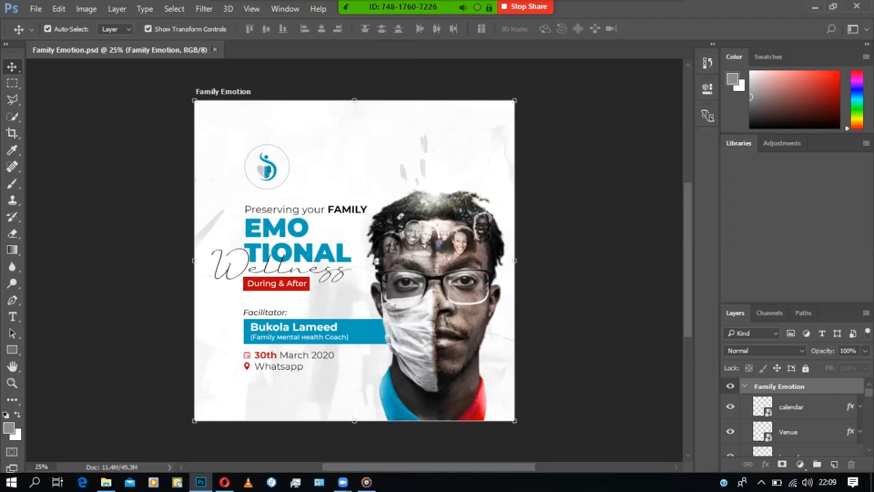
# - Close the Family Emotion document and switch from the Start workspace to Essentials
pyautogui.hotkey('ctrl', 'w')
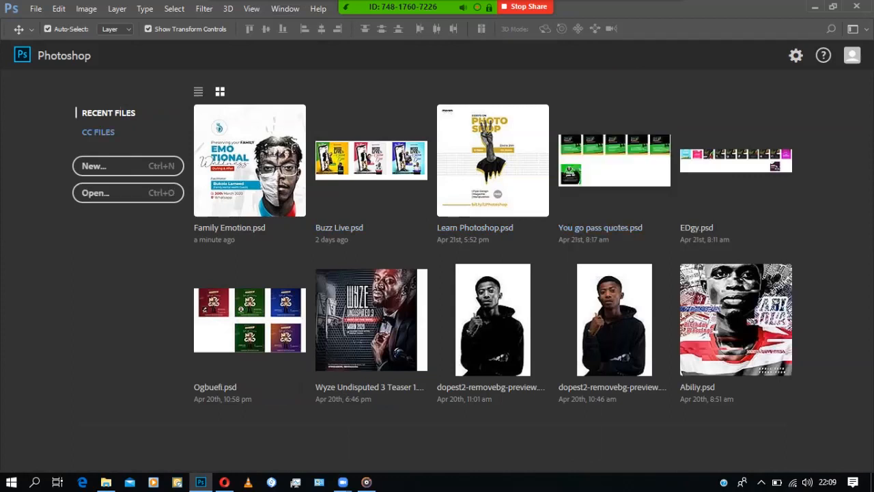
pyautogui.click(795, 55)
pyautogui.click(855, 30)
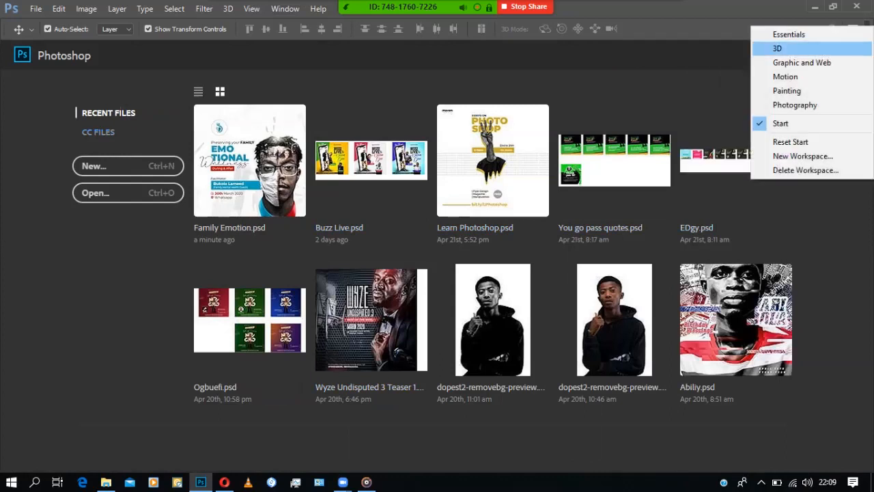
pyautogui.click(789, 34)
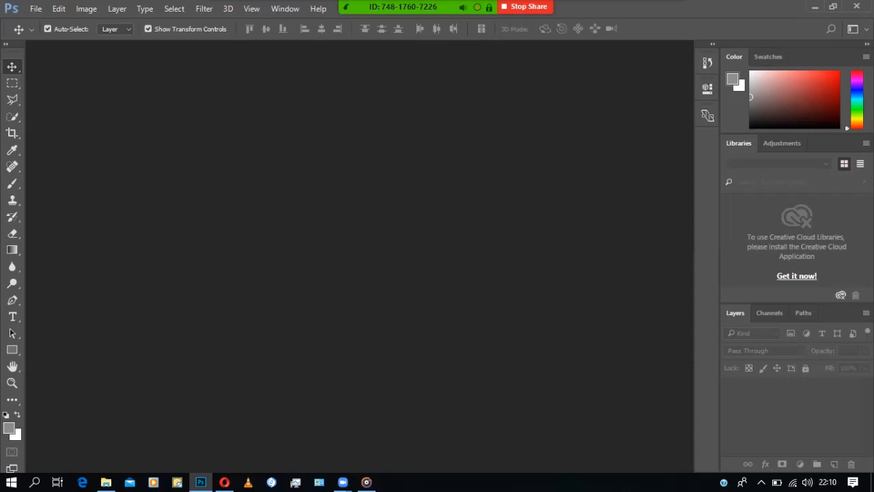
# - Change the workspace layout to Graphic and Web
pyautogui.click(853, 29)
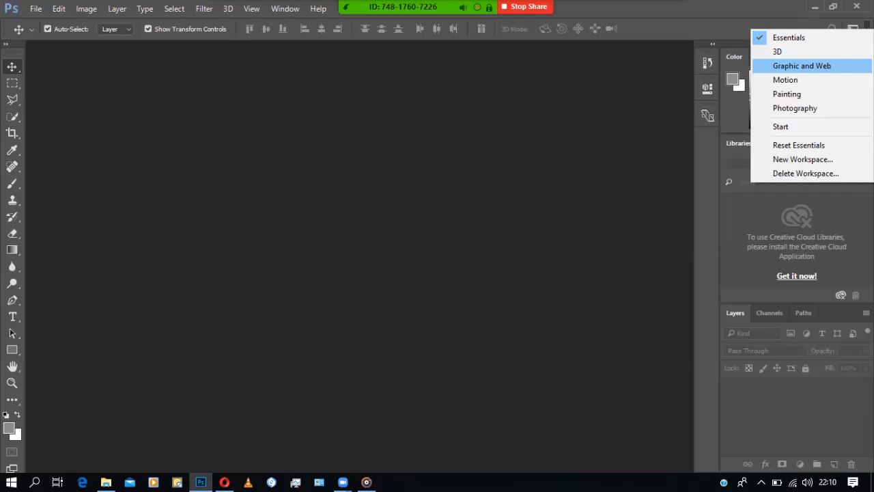
pyautogui.click(284, 9)
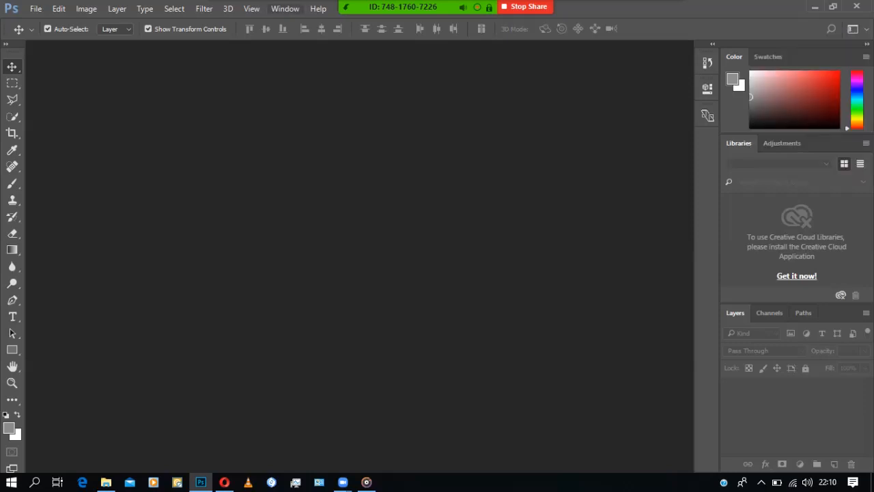
pyautogui.click(285, 9)
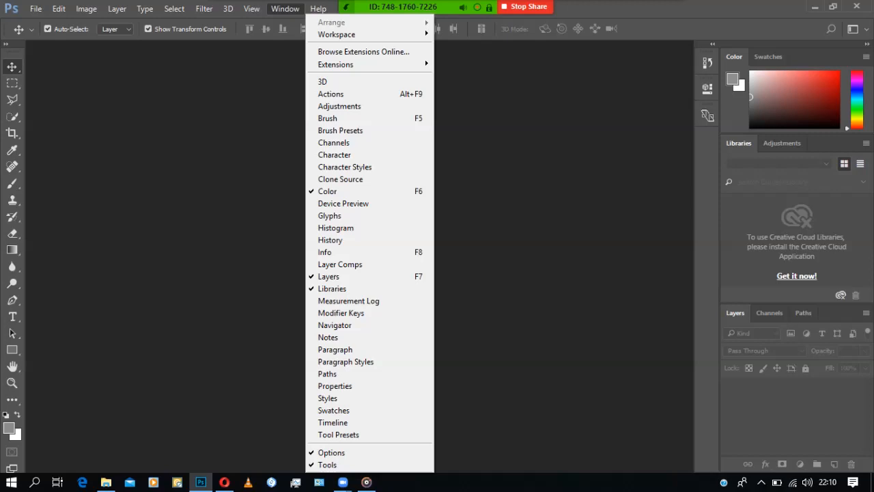
pyautogui.moveTo(337, 34)
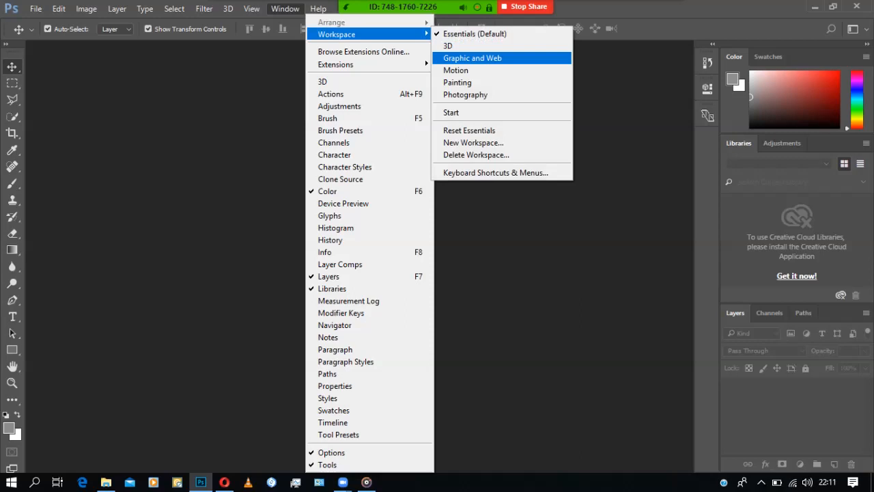
pyautogui.click(473, 58)
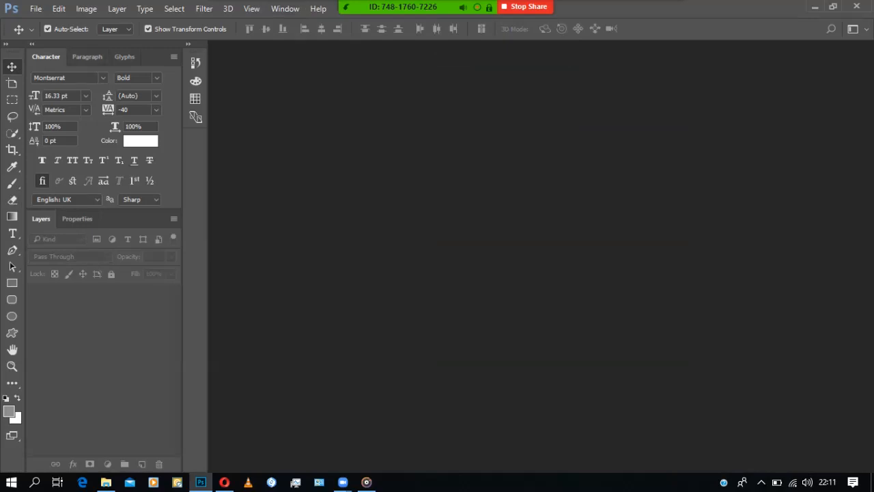
# - Detach the Character and Paragraph panels, combine them in one floating group opposite the toolbox, and show Character
pyautogui.moveTo(46, 57); pyautogui.dragTo(570, 71)
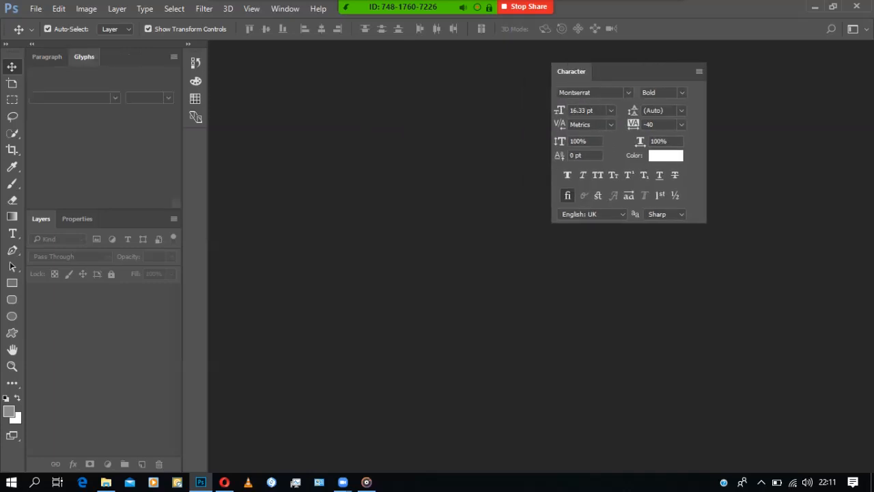
pyautogui.moveTo(47, 56); pyautogui.dragTo(416, 122)
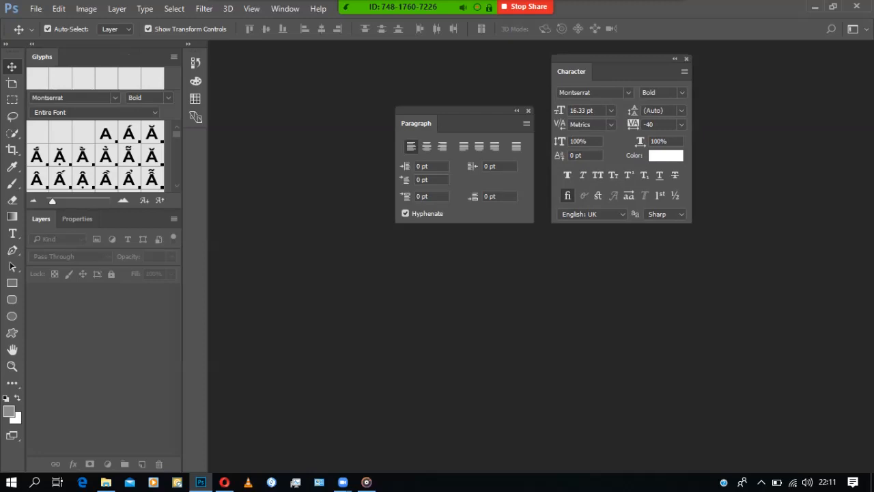
pyautogui.moveTo(615, 59); pyautogui.dragTo(779, 57)
pyautogui.moveTo(415, 123); pyautogui.dragTo(783, 74)
pyautogui.click(737, 69)
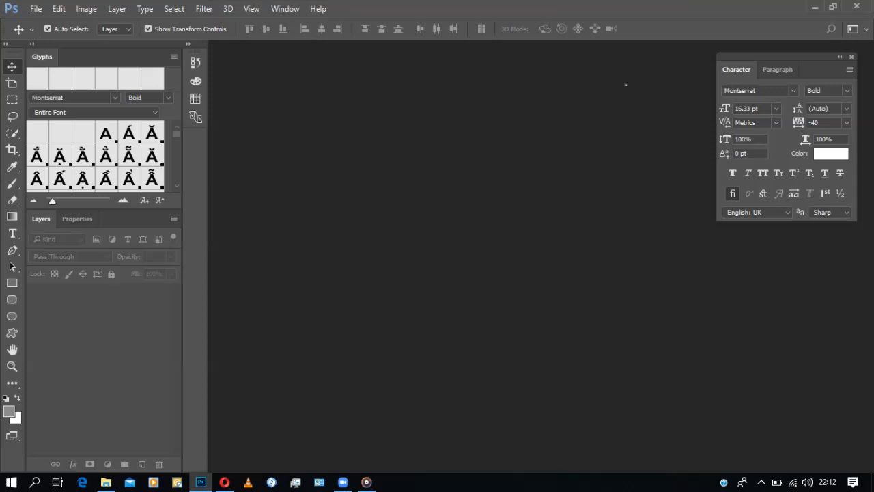
# - Set the character font to Lucida Fax and the tracking to 0
pyautogui.click(793, 91)
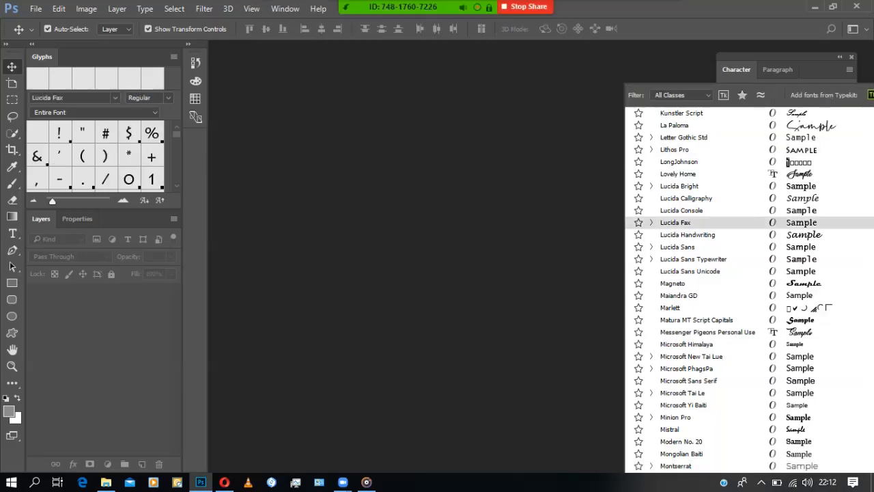
pyautogui.click(703, 223)
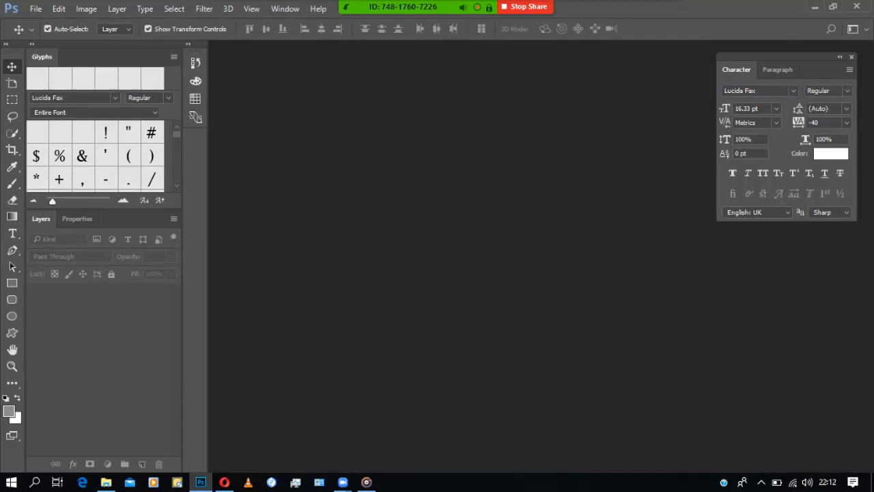
pyautogui.click(845, 123)
pyautogui.click(846, 123)
pyautogui.click(846, 123)
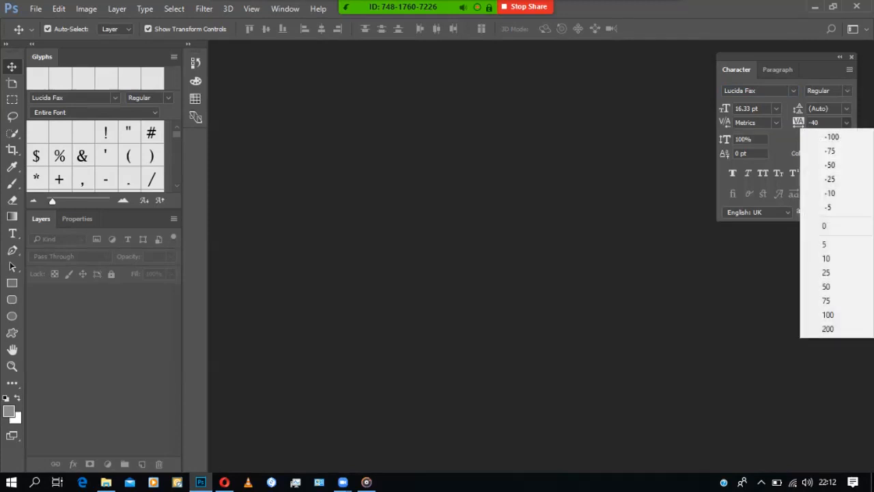
pyautogui.click(837, 226)
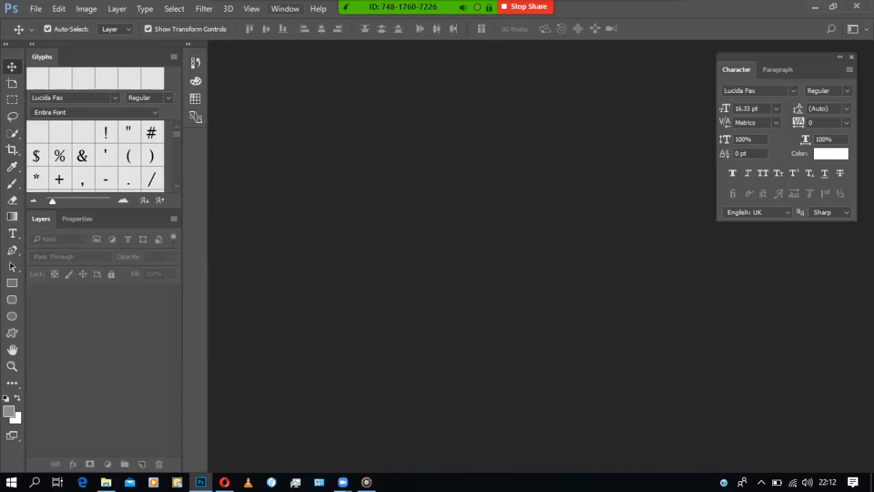
# - Look through the list of available panels, view the Properties panel, and return to the Layers panel
pyautogui.click(285, 9)
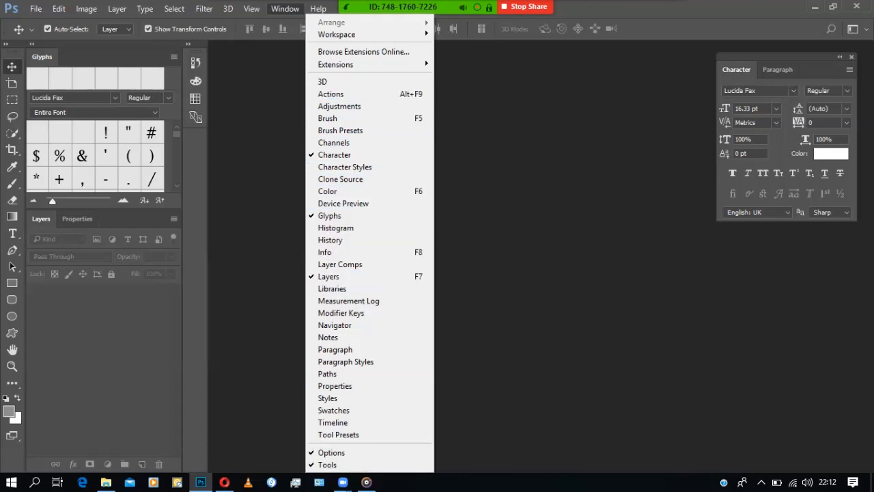
pyautogui.click(41, 219)
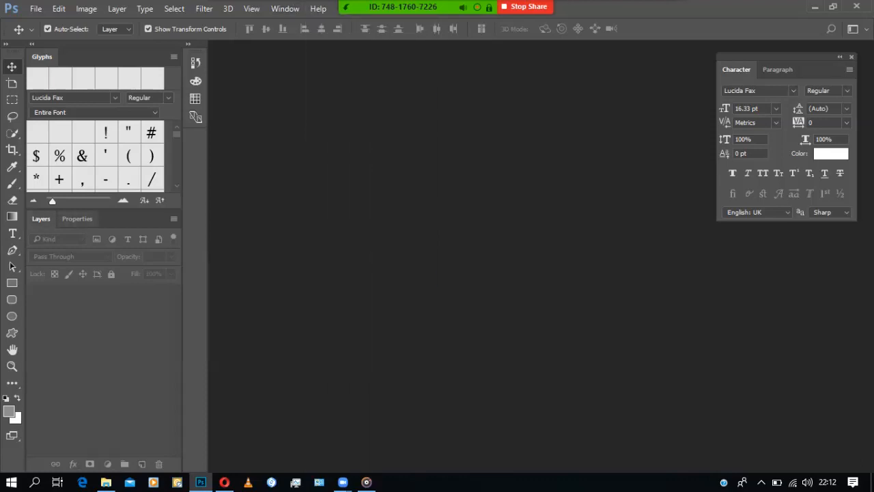
pyautogui.click(77, 219)
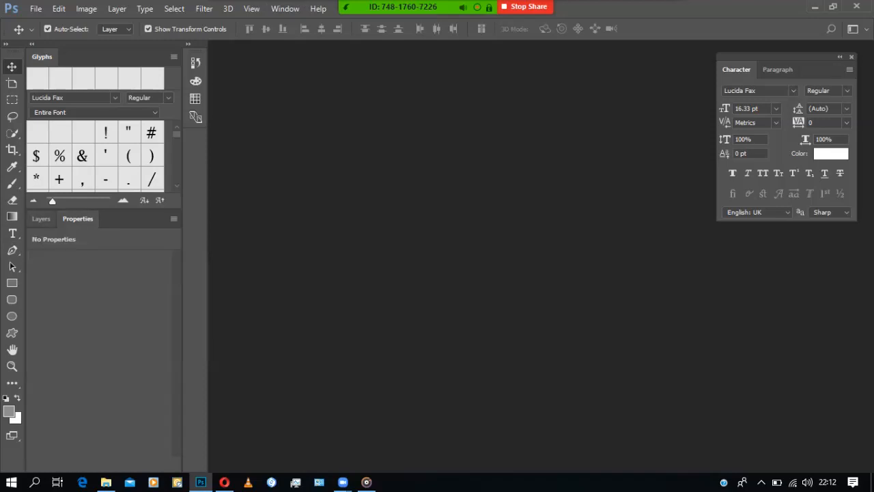
pyautogui.click(41, 219)
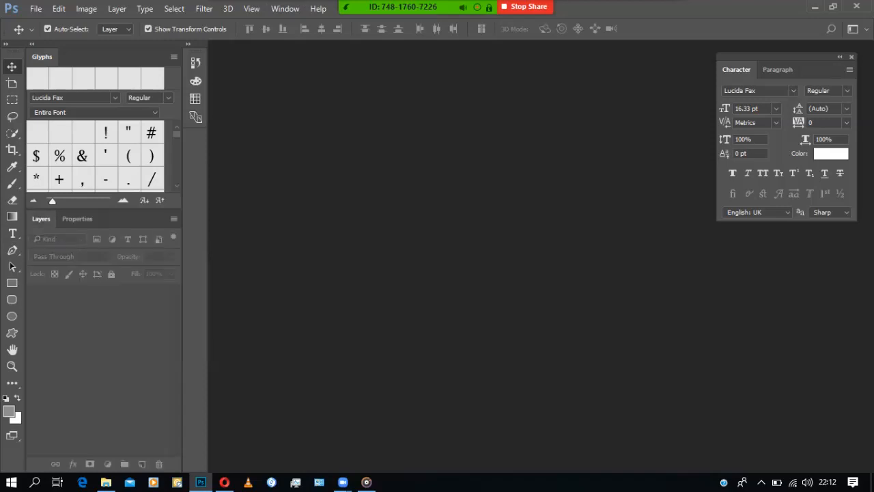
# - Regroup the Character and Paragraph panels with Glyphs above Layers, and undock the panel column so it floats
pyautogui.moveTo(785, 58); pyautogui.dragTo(91, 56)
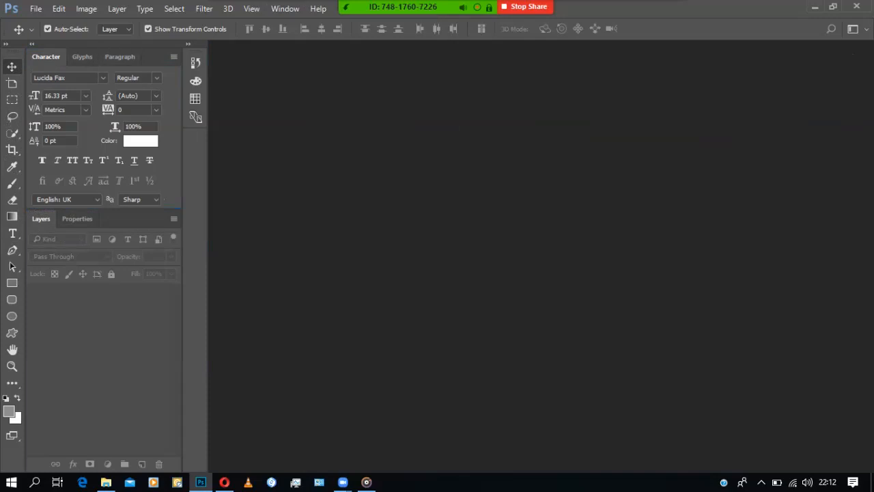
pyautogui.moveTo(207, 246); pyautogui.dragTo(331, 246)
pyautogui.moveTo(109, 44); pyautogui.dragTo(109, 46)
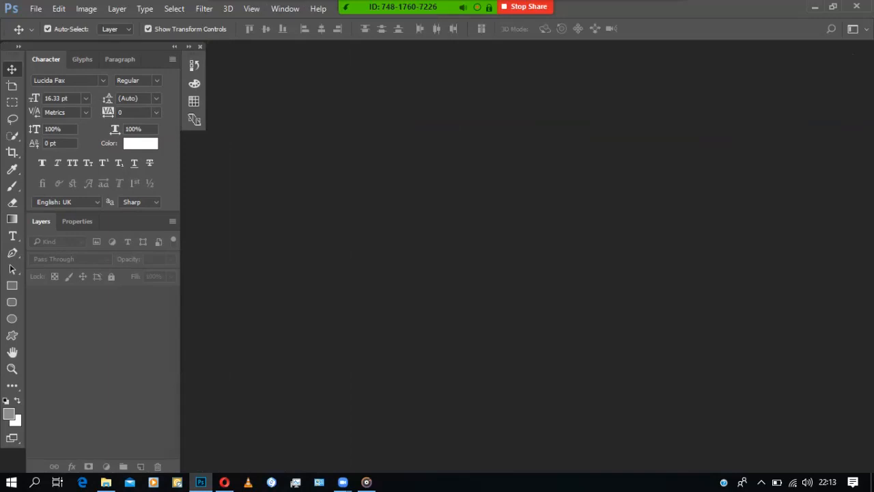
# - Move the Character, Paragraph and Glyphs panels into one floating group on the opposite side of the workspace from the toolbox
pyautogui.moveTo(46, 58); pyautogui.dragTo(733, 59)
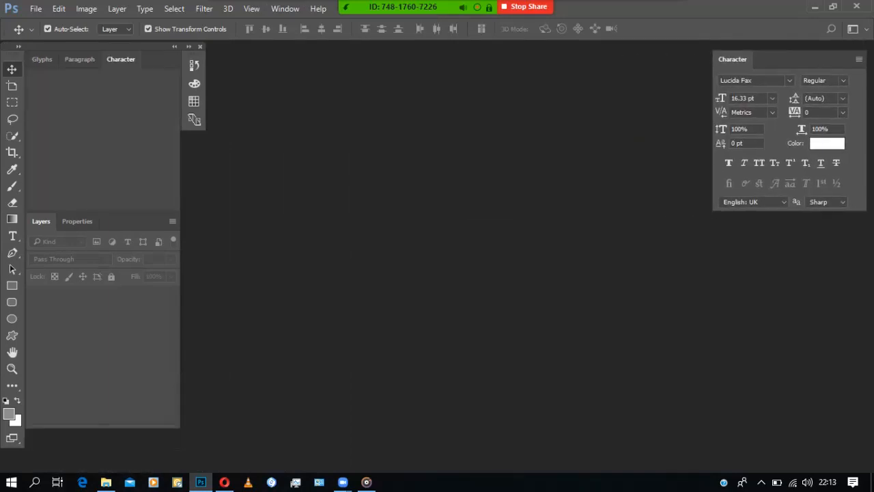
pyautogui.moveTo(80, 60); pyautogui.dragTo(784, 60)
pyautogui.moveTo(41, 59); pyautogui.dragTo(811, 59)
# - Attach the Layers panel beneath the Character, Paragraph and Glyphs group, dock the column at the right workspace edge, and show Character
pyautogui.moveTo(44, 60); pyautogui.dragTo(731, 213)
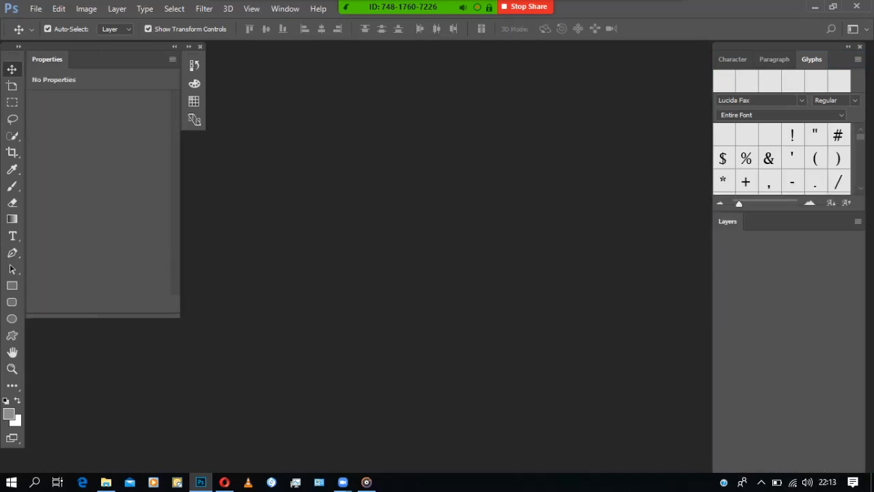
pyautogui.moveTo(773, 47); pyautogui.dragTo(859, 48)
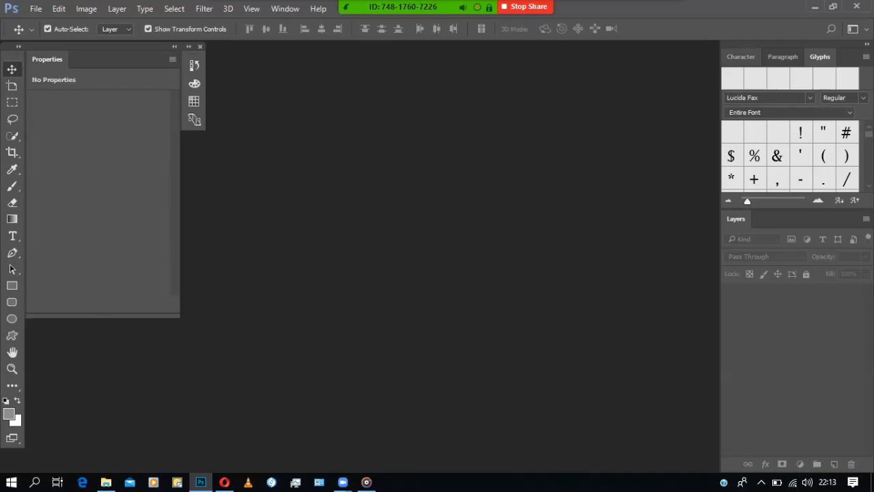
pyautogui.click(740, 57)
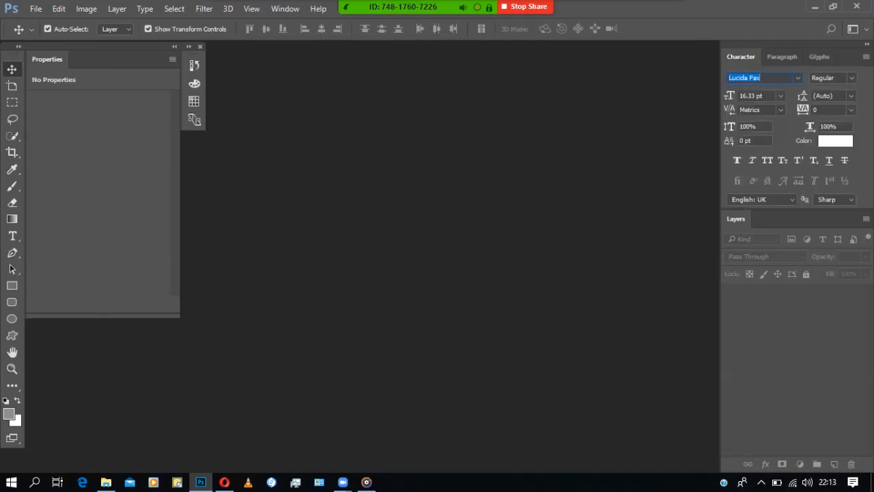
# - Collapse Properties to an icon, then dock the toolbox and icon columns at the left workspace edge, with the Character and Layers column beside the toolbox
pyautogui.click(175, 46)
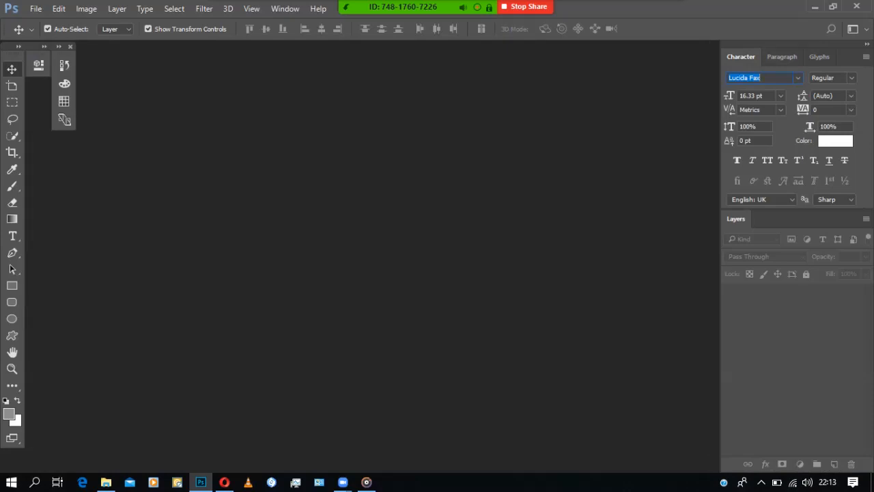
pyautogui.moveTo(866, 43); pyautogui.dragTo(289, 81)
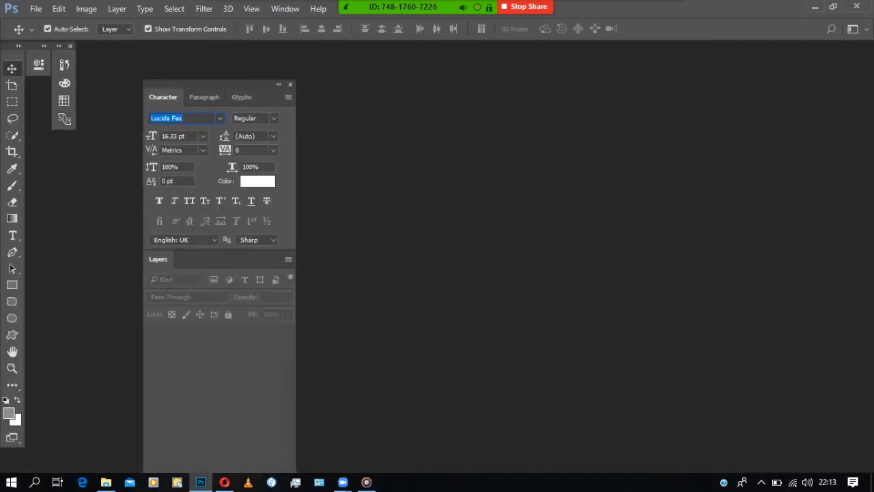
pyautogui.moveTo(8, 57)
pyautogui.mouseDown()
pyautogui.moveTo(39, 84)
pyautogui.moveTo(3, 44)
pyautogui.mouseUp()
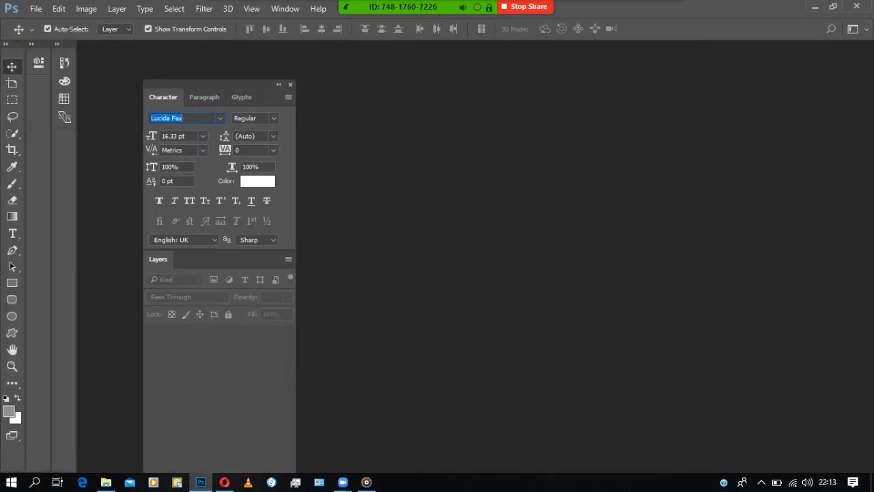
pyautogui.moveTo(206, 84); pyautogui.dragTo(32, 58)
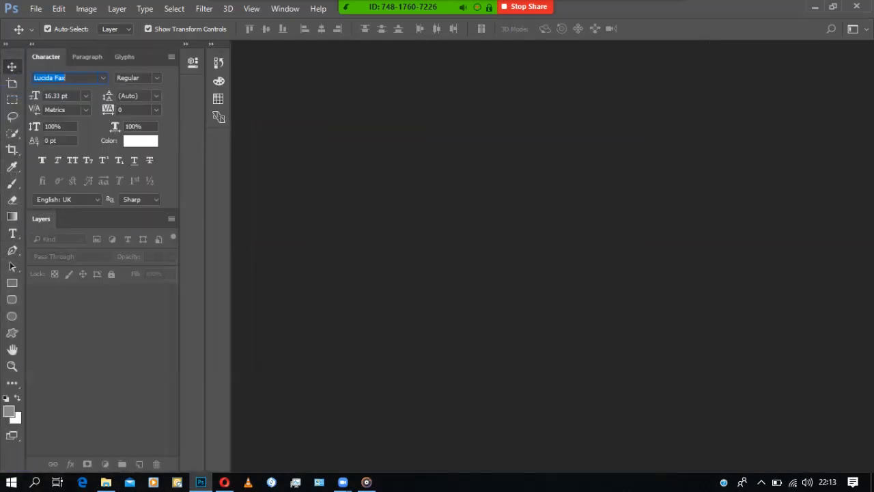
# - View the expanded Properties panel and the History, Color, Swatches and Device Preview group, bring up History, and collapse both columns to icons
pyautogui.click(186, 44)
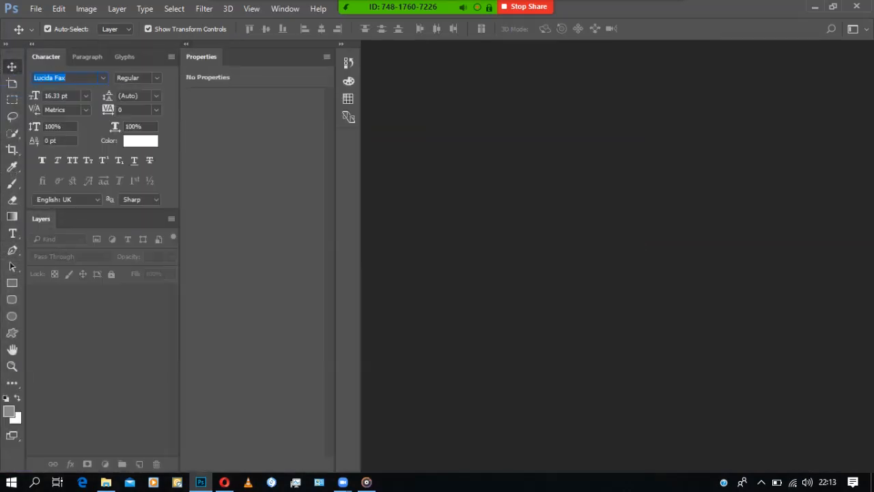
pyautogui.click(186, 44)
pyautogui.click(211, 44)
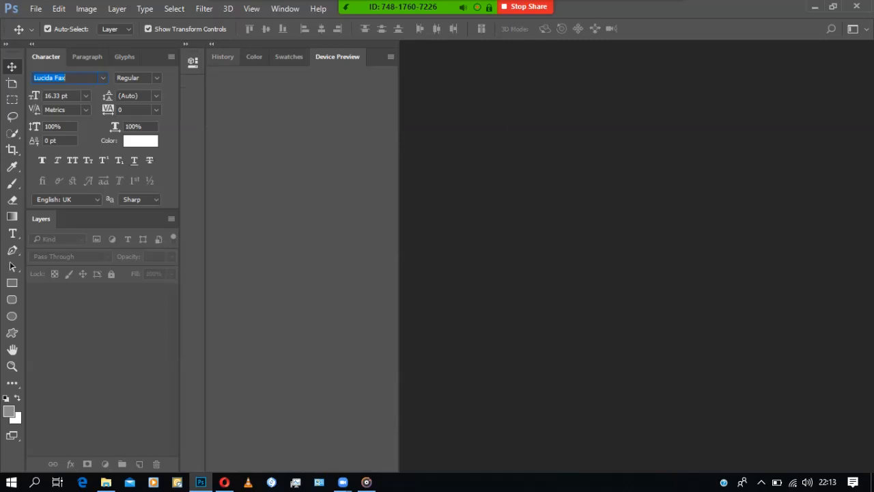
pyautogui.click(223, 56)
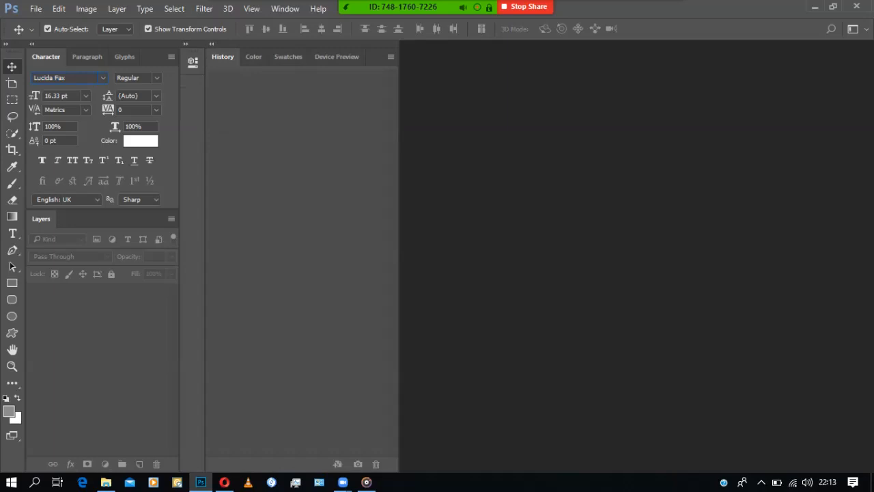
pyautogui.click(211, 44)
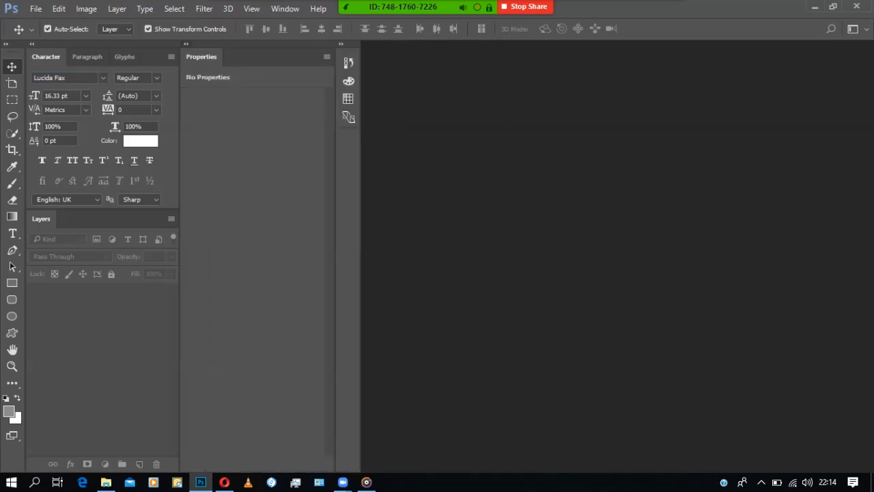
pyautogui.click(186, 45)
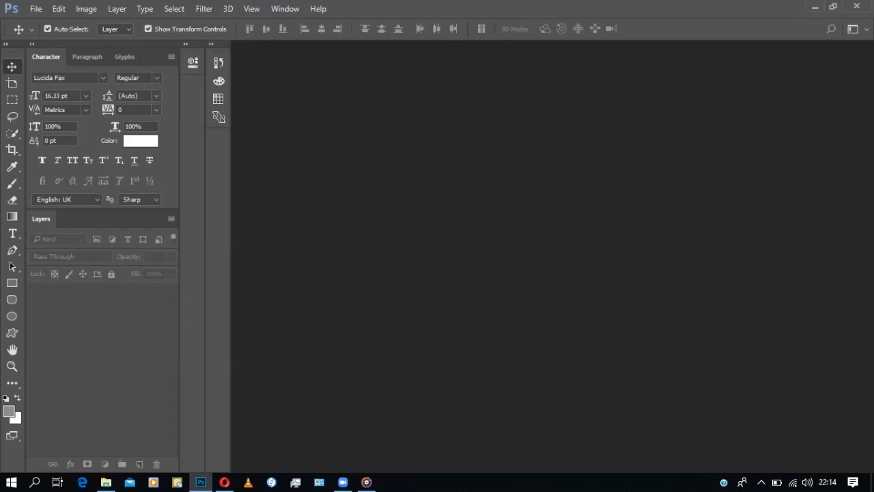
pyautogui.moveTo(426, 2)
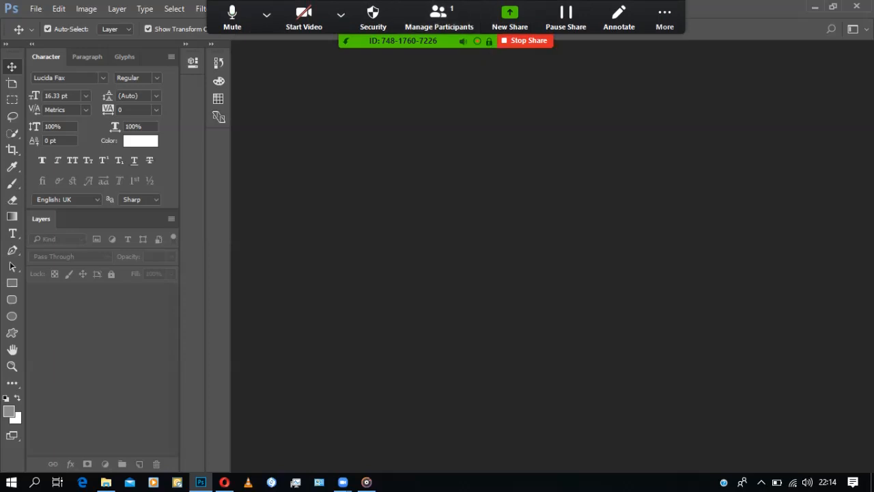
pyautogui.click(266, 14)
pyautogui.click(266, 15)
pyautogui.click(267, 14)
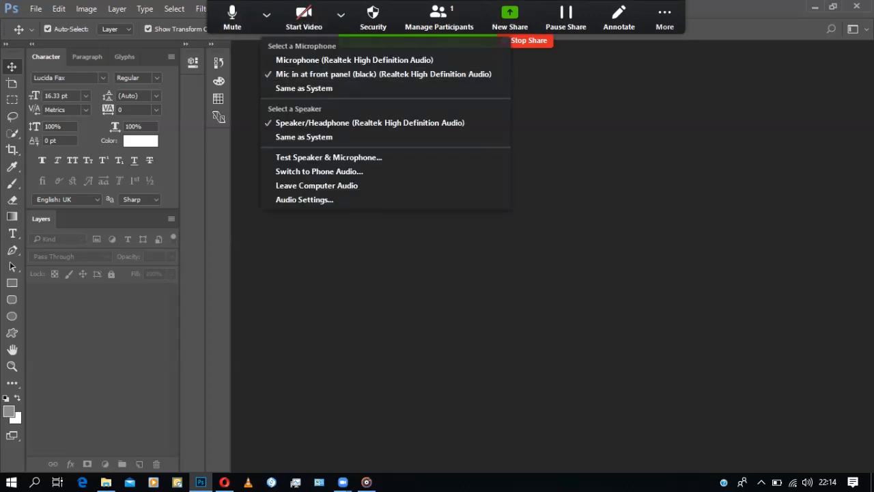
pyautogui.press('Escape')
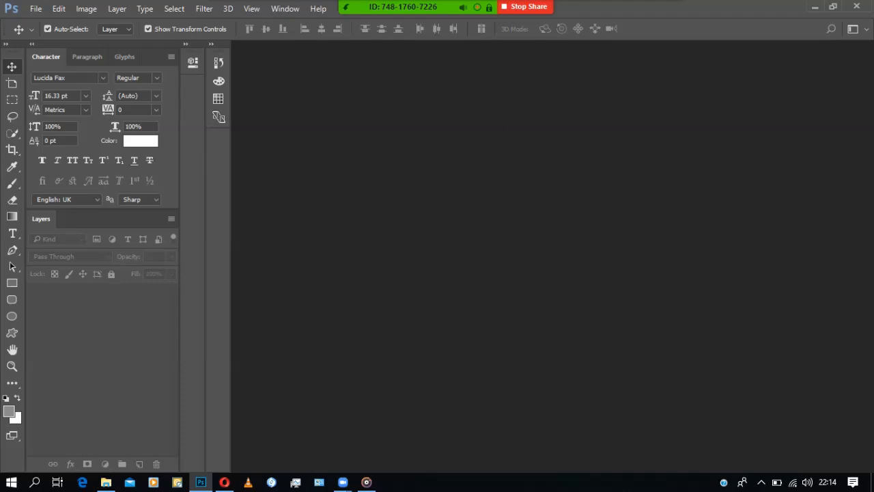
# - Open the recently used file Family Emotion.psd
pyautogui.click(35, 8)
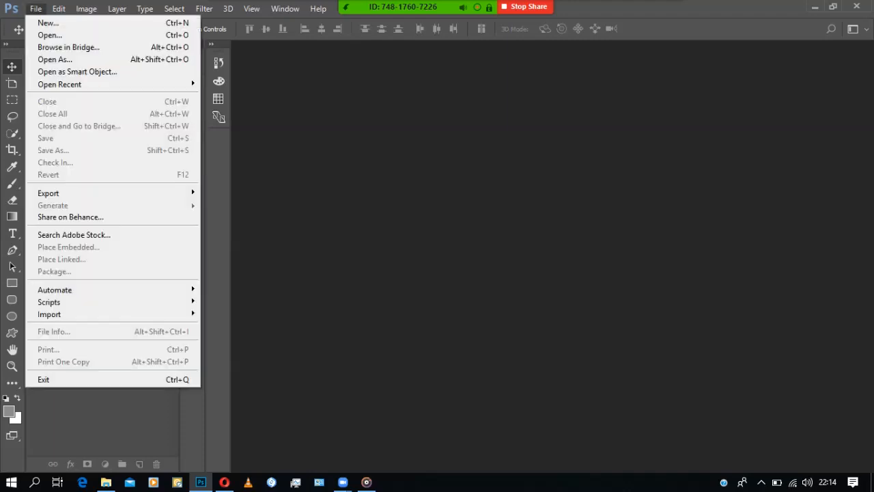
pyautogui.moveTo(82, 84)
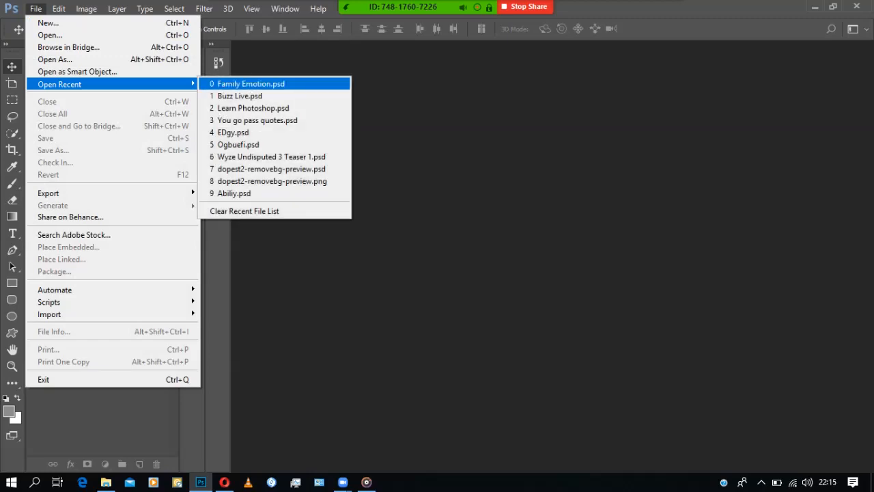
pyautogui.click(252, 84)
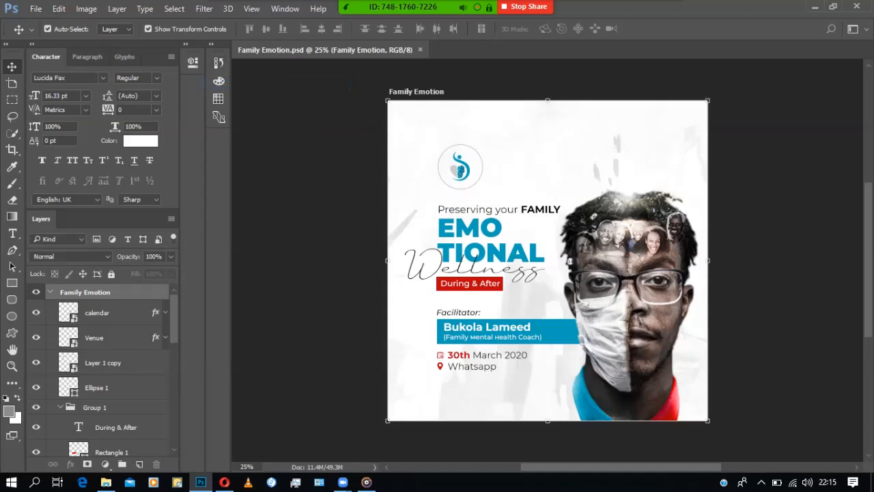
# - Start creating a new document to bring up the New Document dialog
pyautogui.click(36, 8)
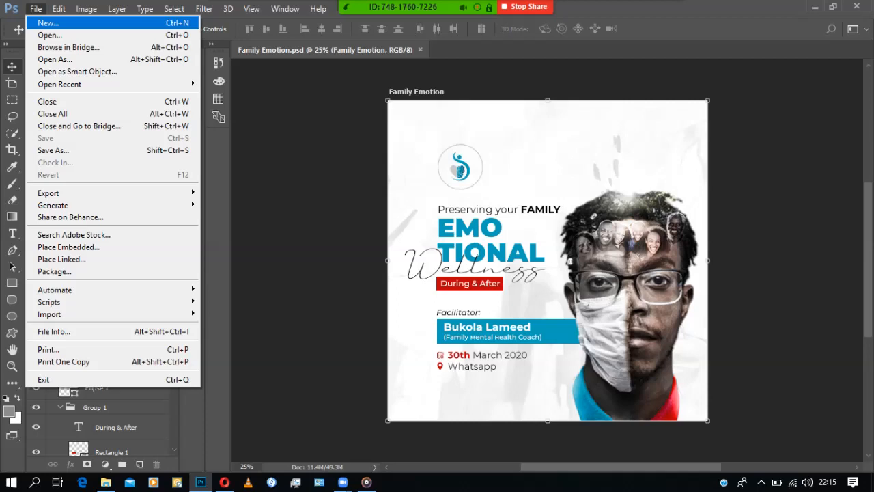
pyautogui.click(48, 24)
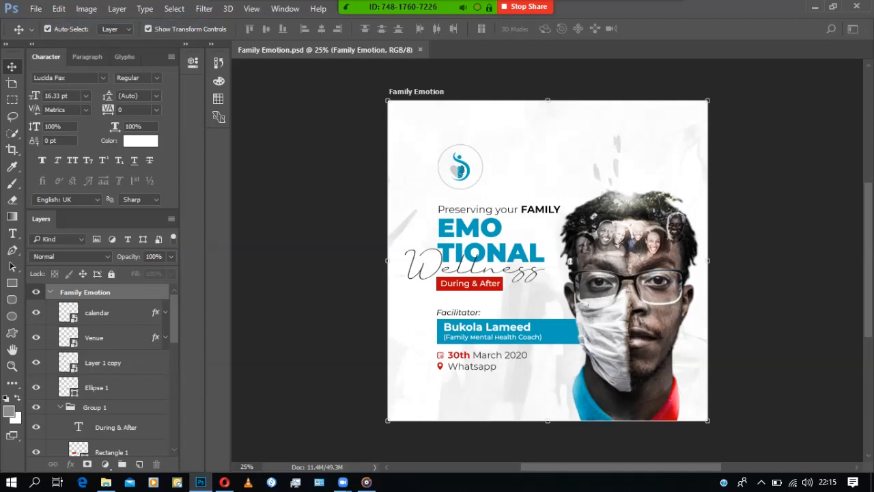
pyautogui.hotkey('ctrl', 'n')
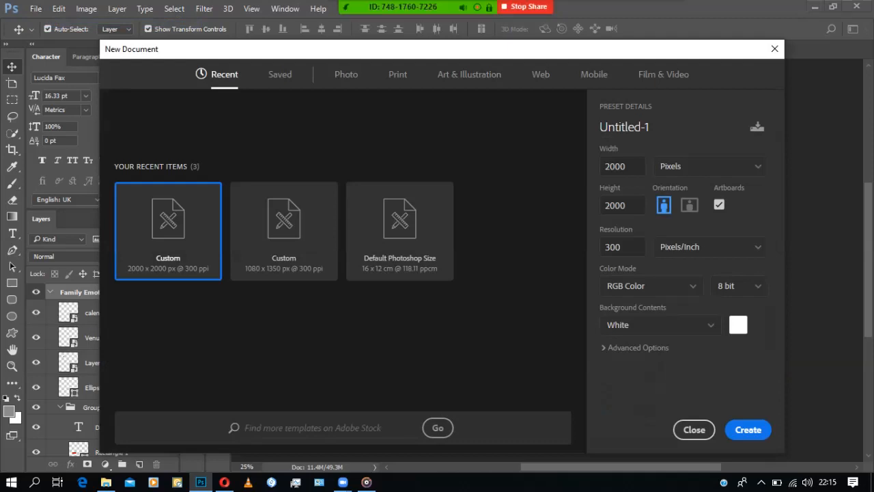
pyautogui.press('super')
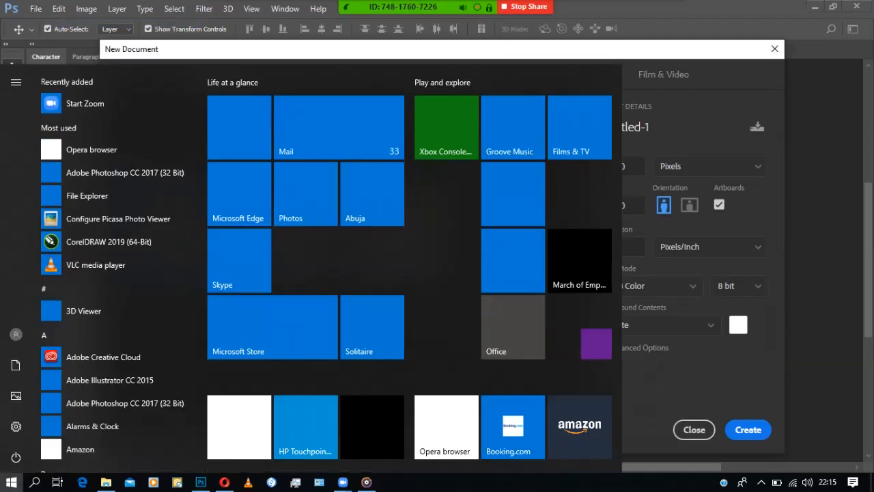
pyautogui.press('Escape')
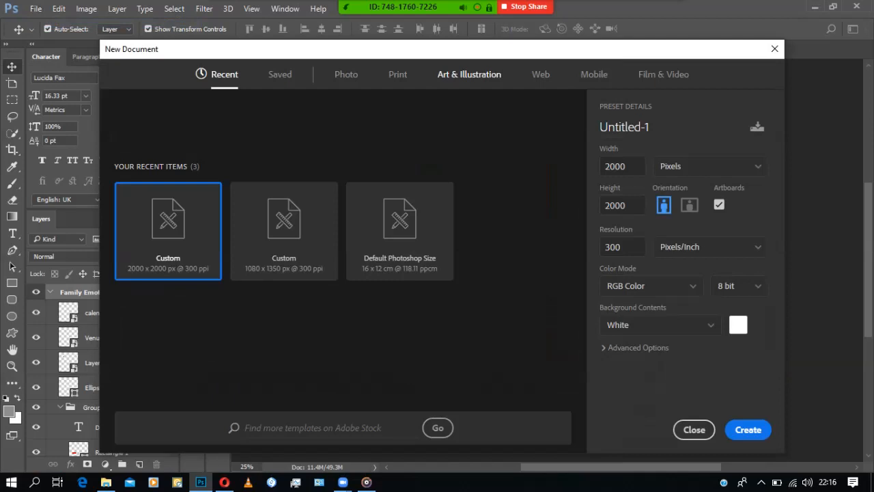
# - Browse the Art & Illustration, Web and Mobile presets and templates for new documents, and expand the full list of Mobile presets
pyautogui.click(469, 75)
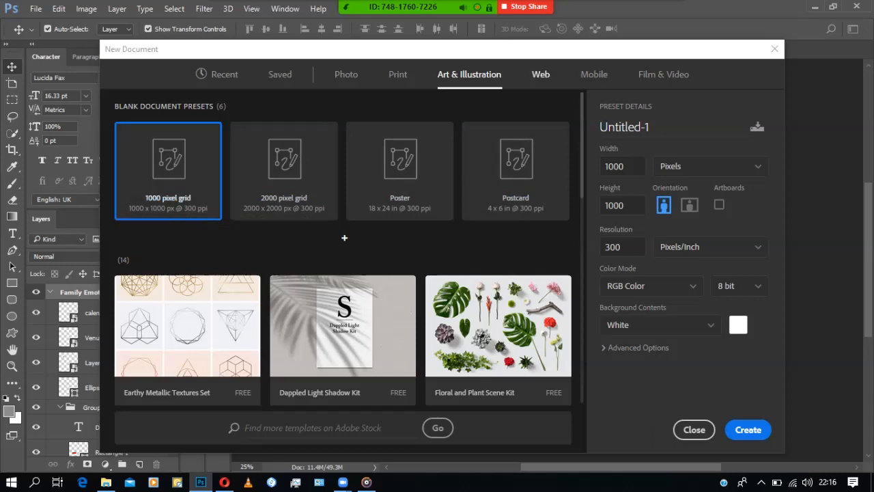
pyautogui.click(541, 73)
pyautogui.scroll(-10, 342, 259)
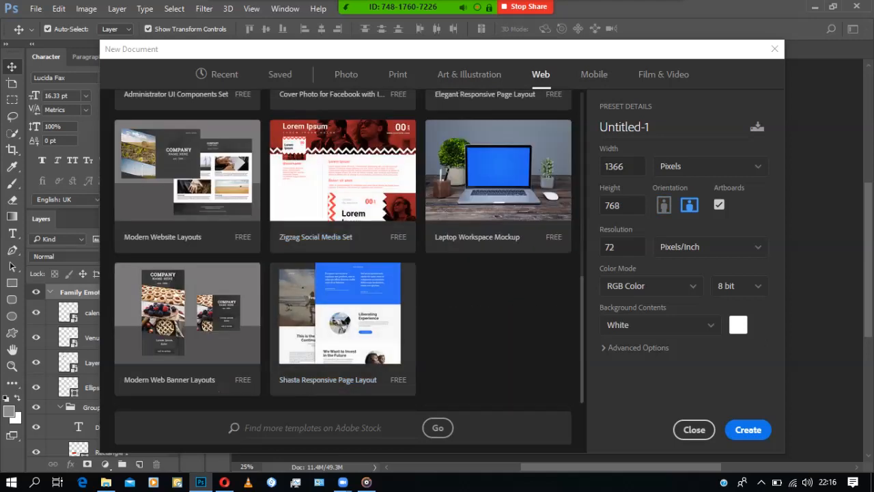
pyautogui.scroll(10, 469, 382)
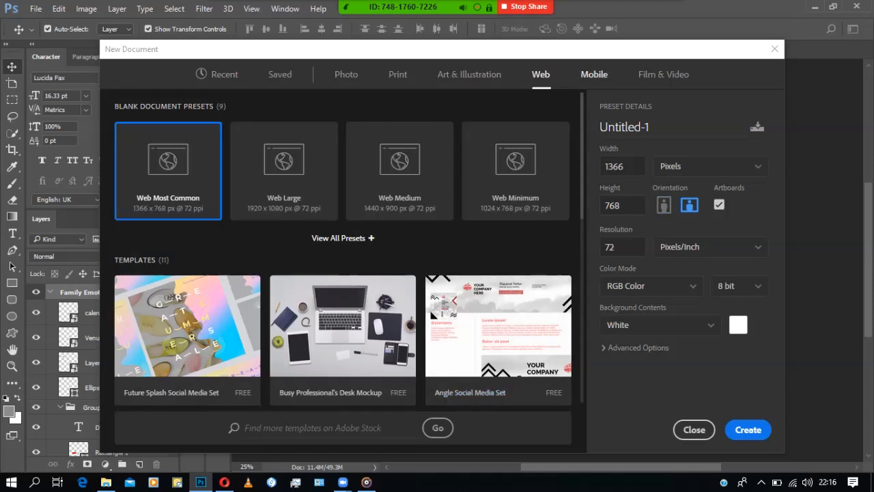
pyautogui.click(593, 74)
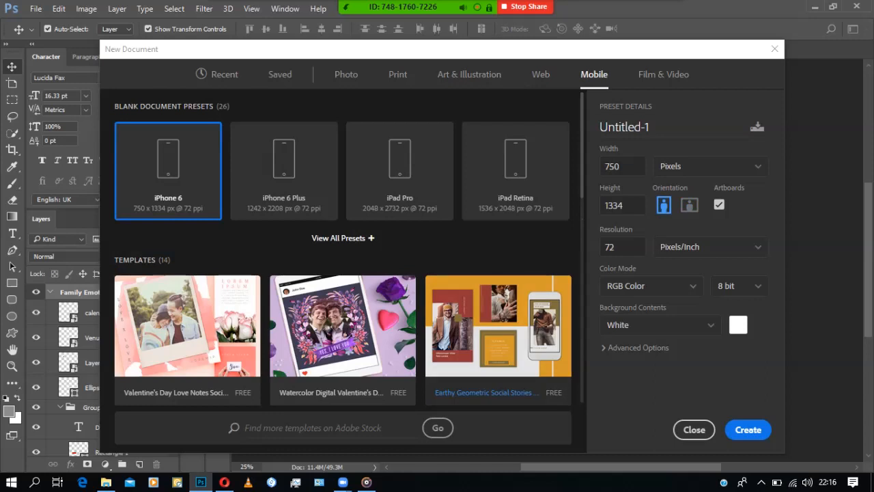
pyautogui.scroll(-6, 516, 198)
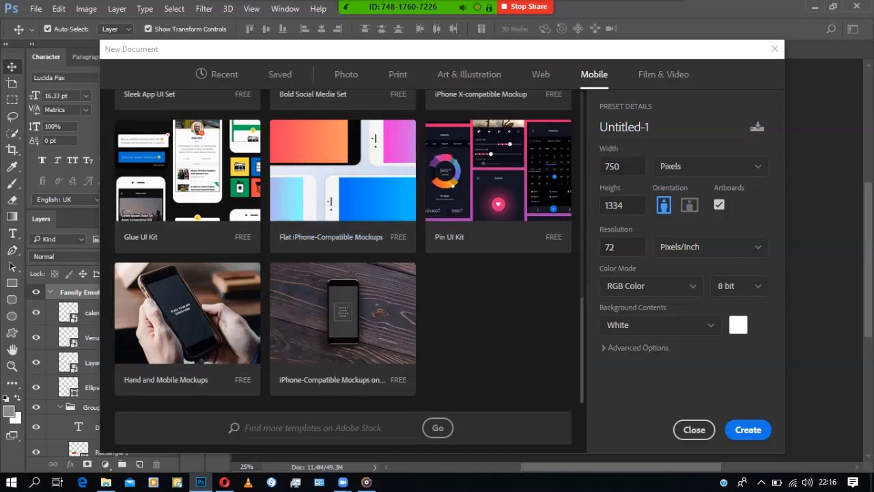
pyautogui.scroll(6, 515, 198)
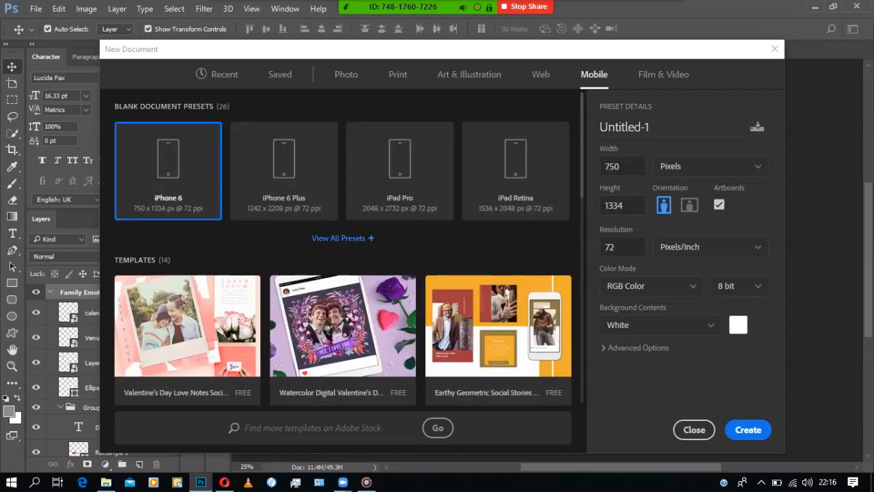
pyautogui.click(338, 238)
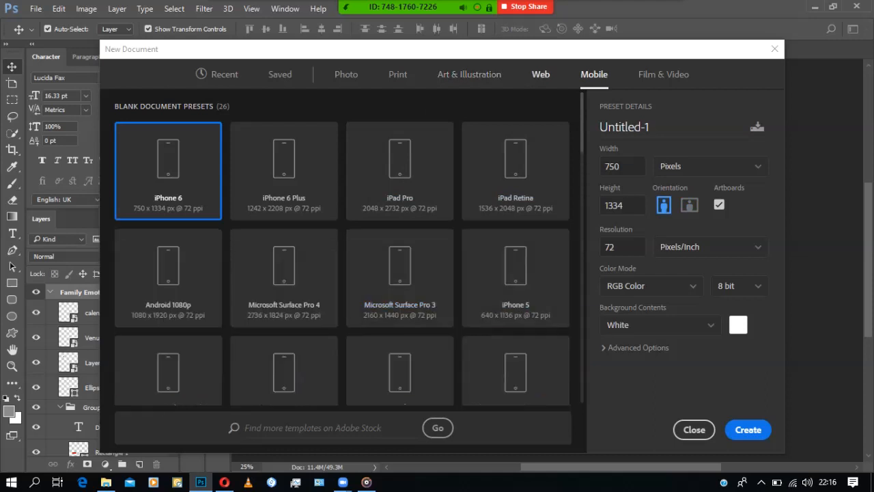
# - View all blank presets for Web, Art & Illustration and Print, and return to the recent items with the introductory banner dismissed
pyautogui.click(541, 74)
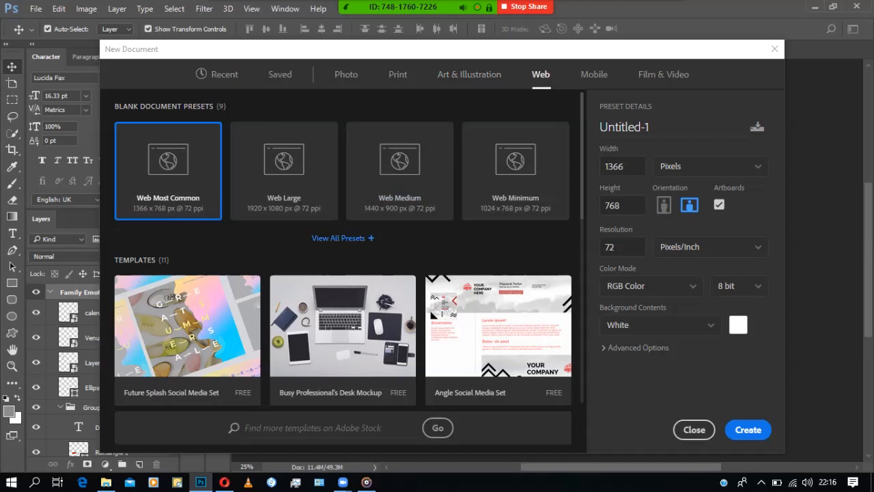
pyautogui.click(338, 238)
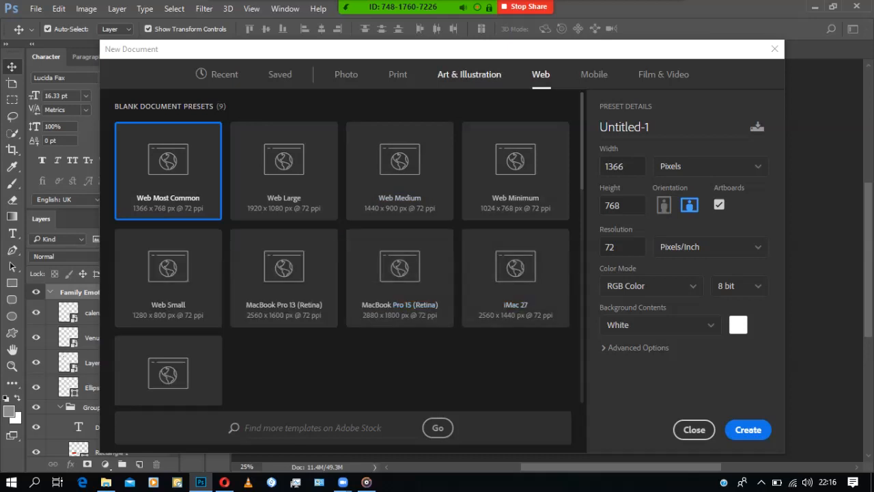
pyautogui.click(469, 73)
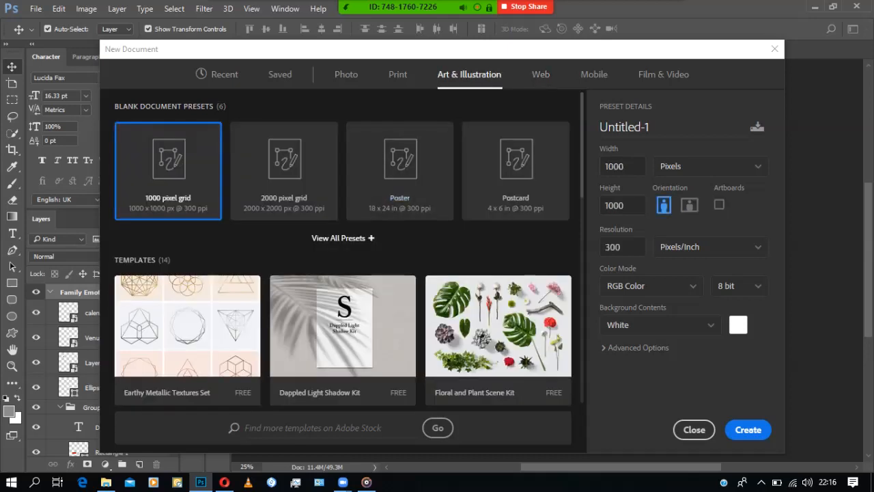
pyautogui.click(338, 239)
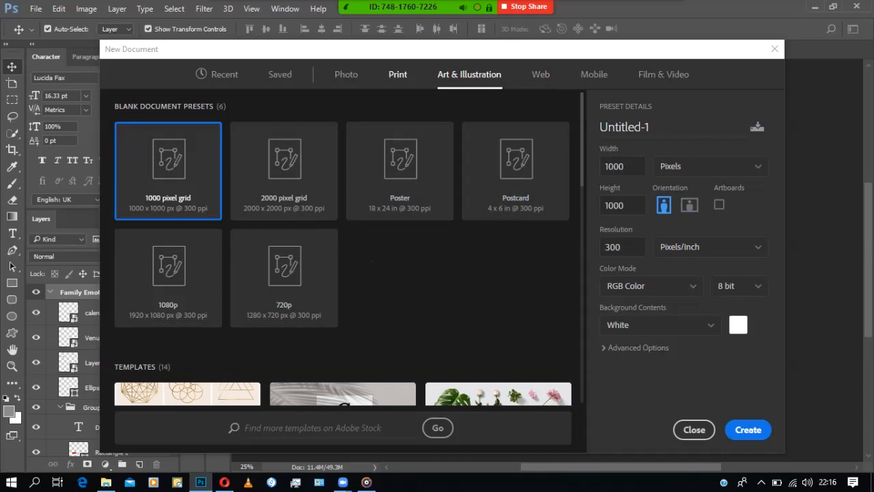
pyautogui.click(398, 74)
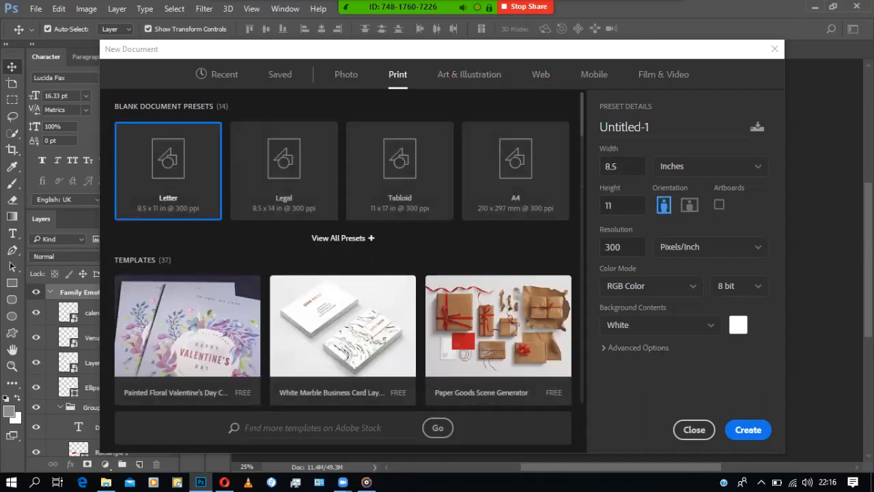
pyautogui.click(340, 238)
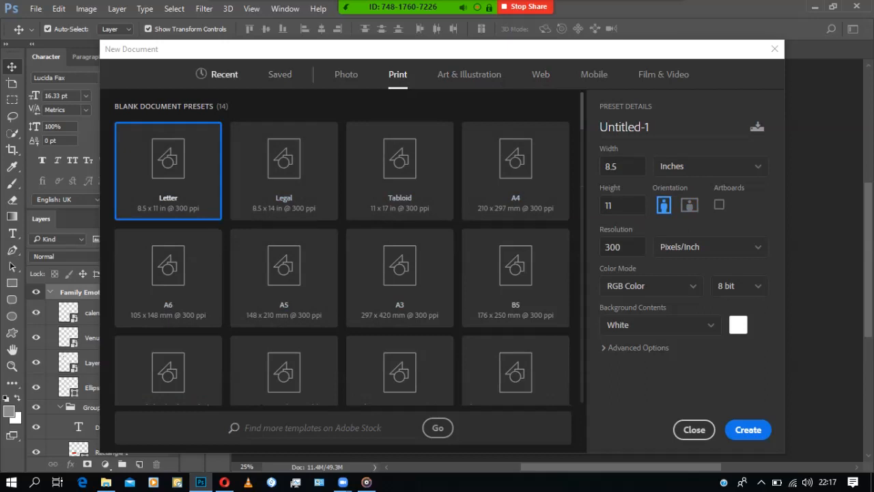
pyautogui.click(217, 73)
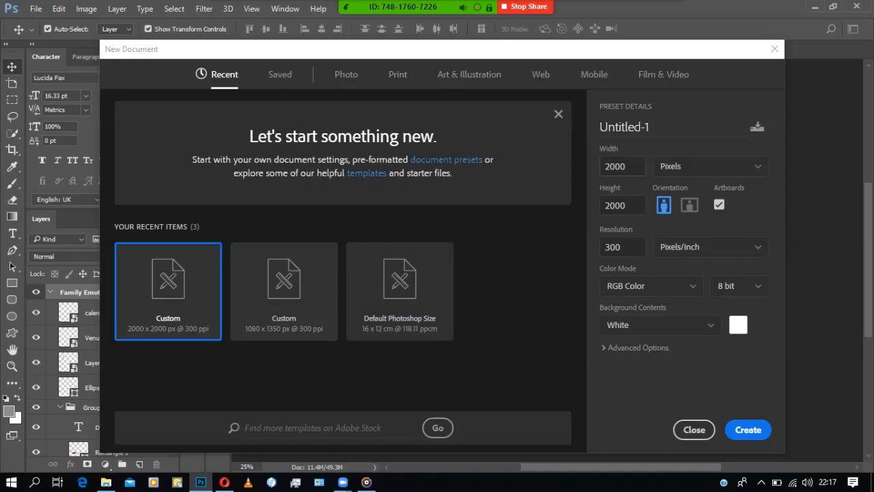
pyautogui.click(558, 113)
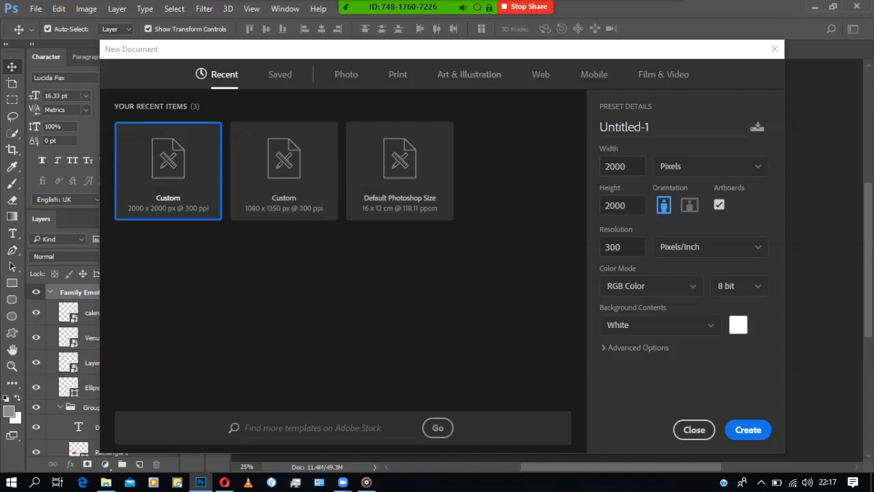
# - Create a new 2000 by 2000 pixel artboard document at 300 pixels/inch in RGB Color with a white background
pyautogui.moveTo(498, 49)
pyautogui.mouseDown()
pyautogui.moveTo(499, 431)
pyautogui.moveTo(520, 8)
pyautogui.moveTo(515, 54)
pyautogui.mouseUp()
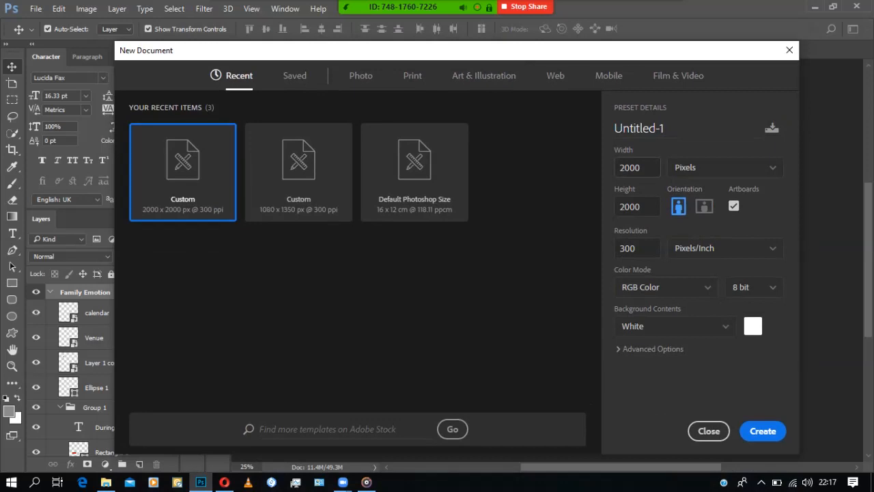
pyautogui.doubleClick(630, 167)
pyautogui.click(641, 168)
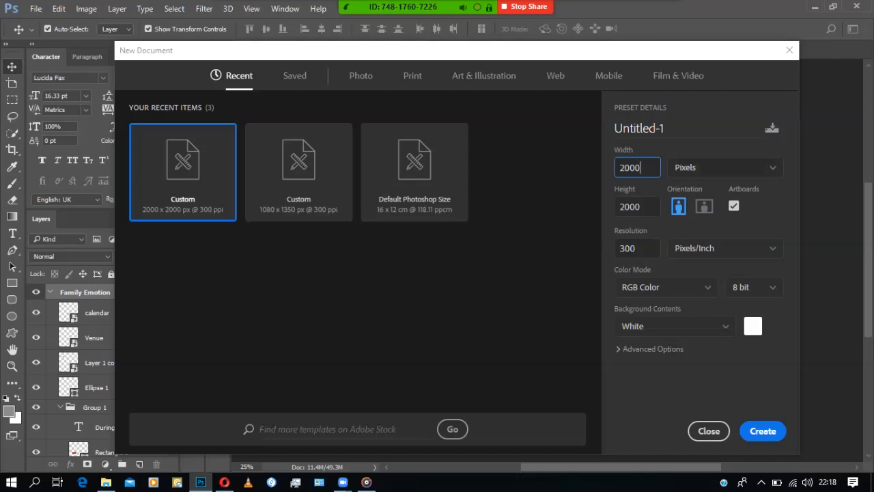
pyautogui.click(725, 167)
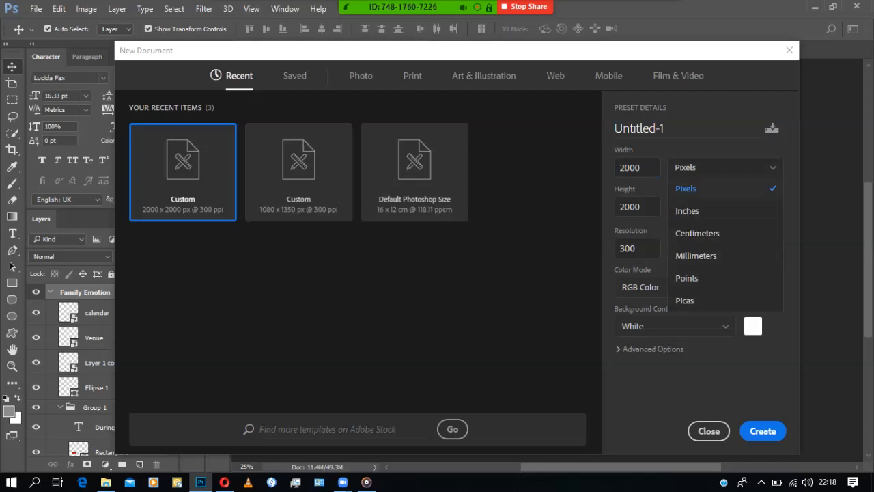
pyautogui.click(710, 189)
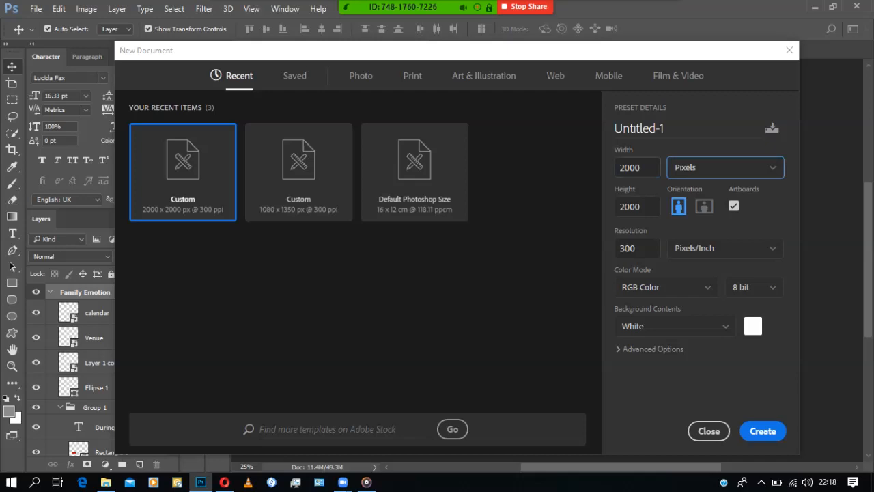
pyautogui.hotkey('shift', 'Tab')
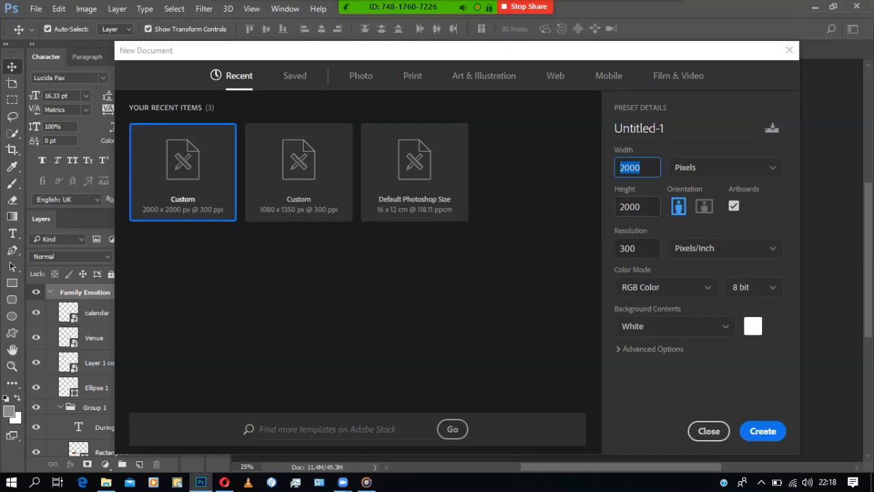
pyautogui.press('Tab')
pyautogui.press('Tab')
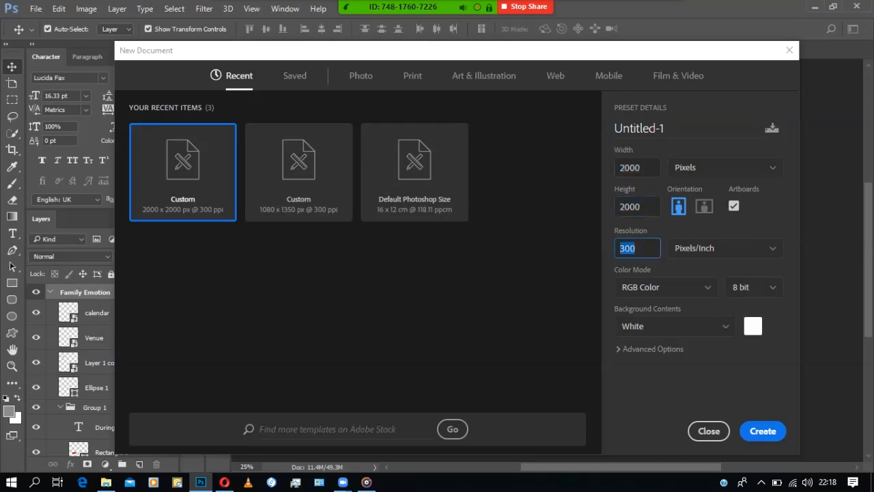
pyautogui.click(675, 326)
pyautogui.click(675, 348)
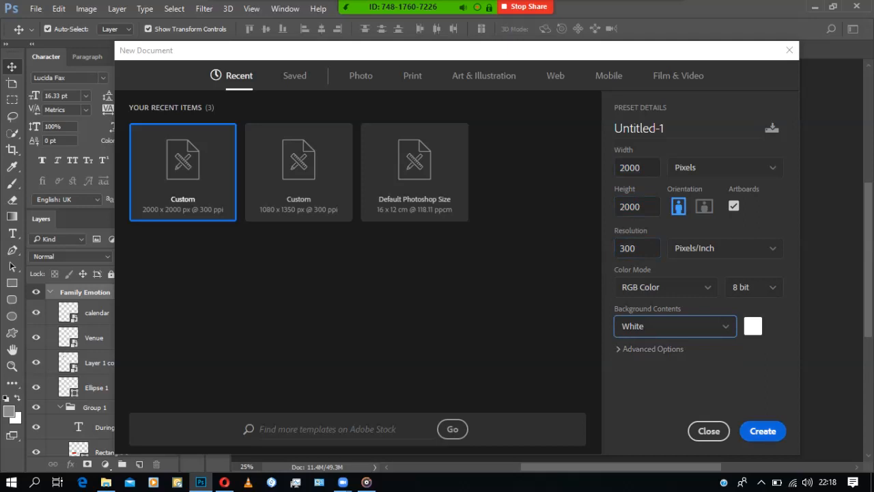
pyautogui.click(763, 431)
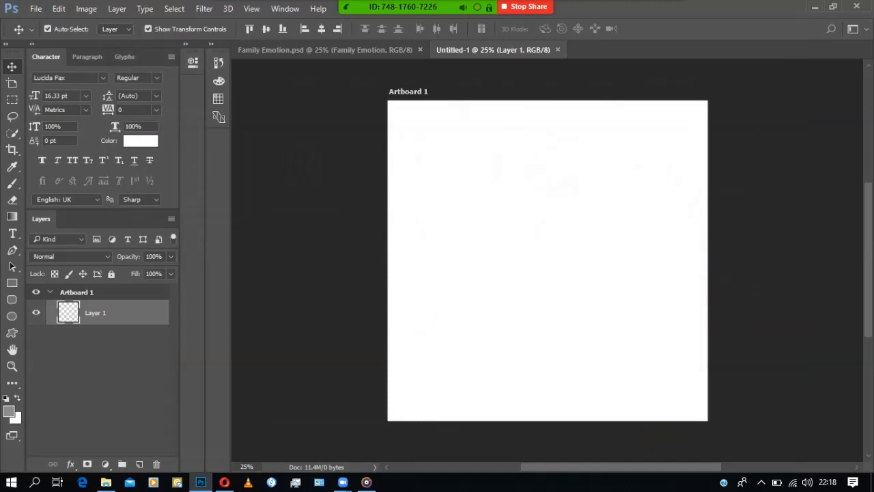
pyautogui.moveTo(521, 7)
pyautogui.click(559, 18)
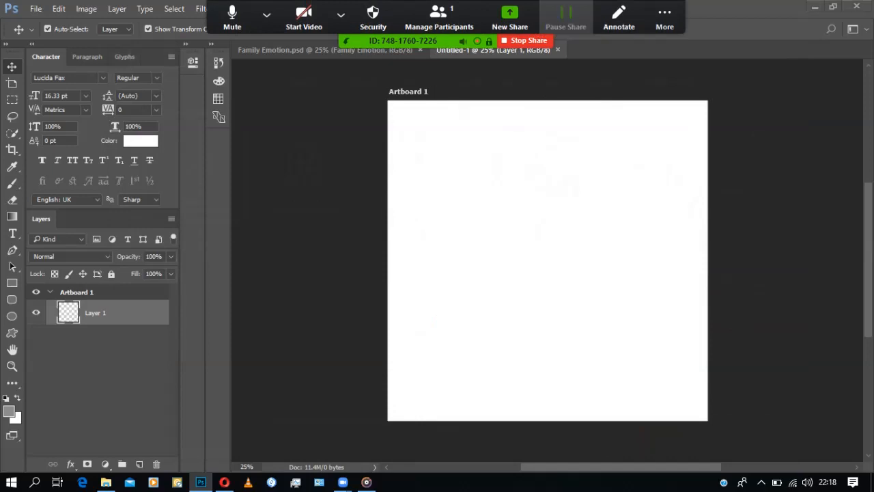
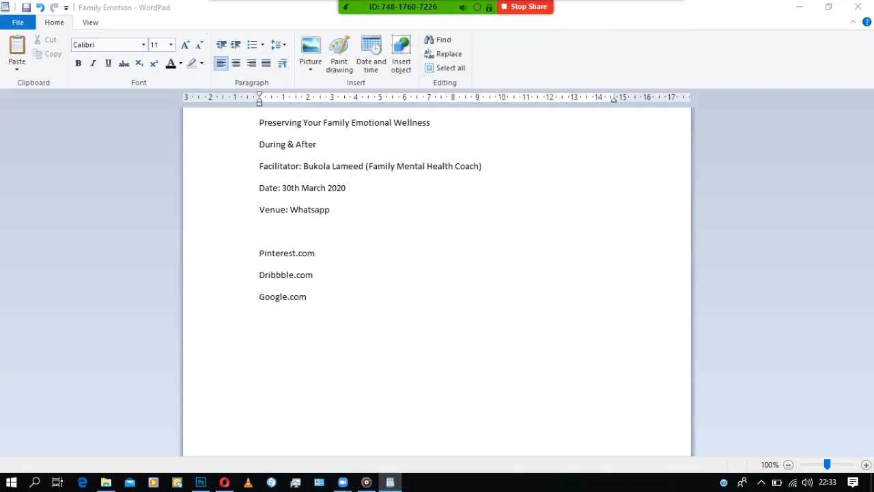
# - Make the event details in the WordPad brief bold, from the title line down to the venue line
pyautogui.click(316, 258)
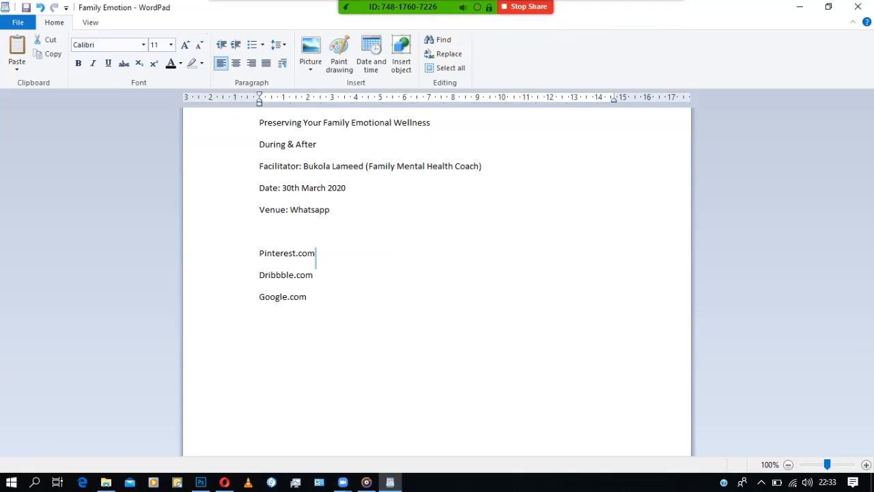
pyautogui.moveTo(259, 231); pyautogui.dragTo(259, 122)
pyautogui.click(79, 62)
pyautogui.click(259, 231)
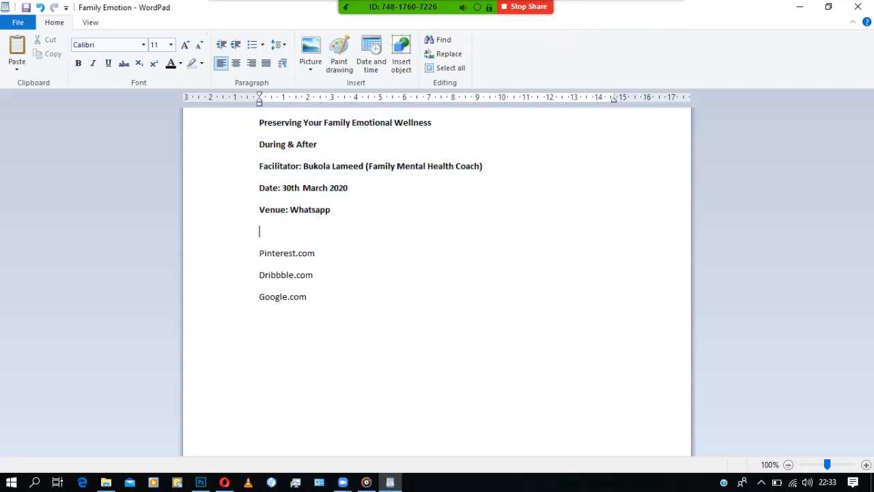
# - Add the line "Look for inspiration online, It will help you get better" directly above the list of websites
pyautogui.press('Return')
pyautogui.write('Look for i')
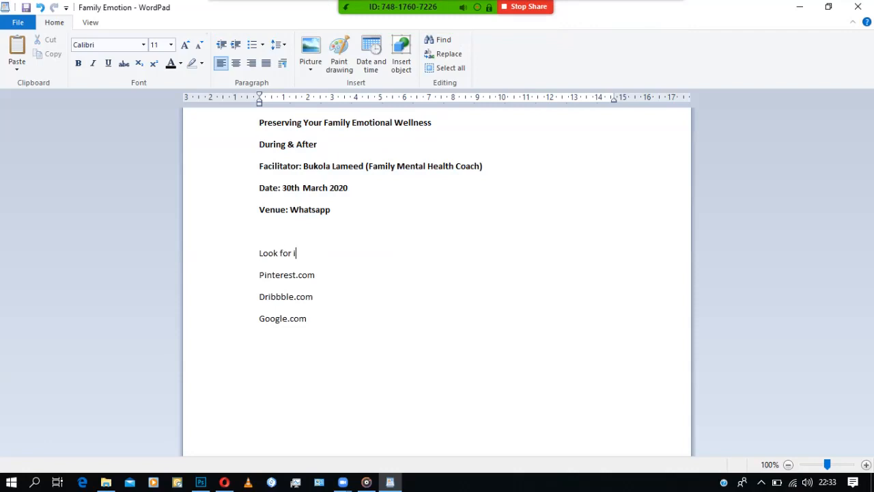
pyautogui.write('nspiration online, ')
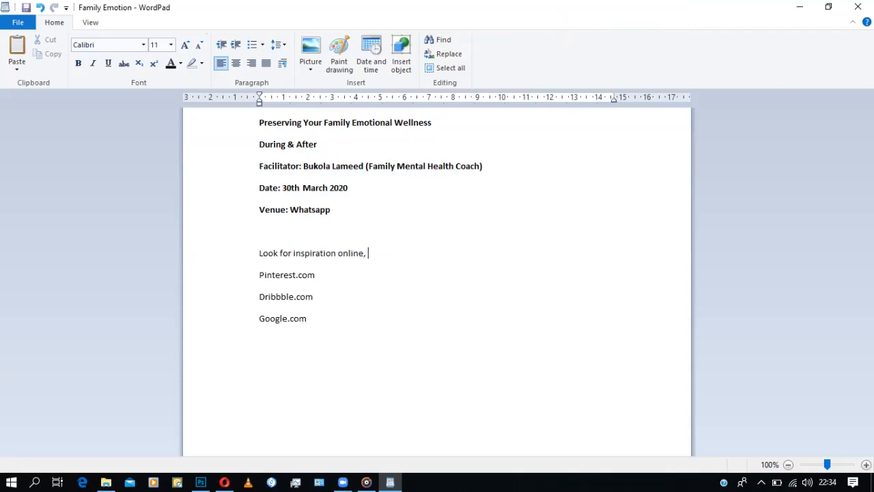
pyautogui.write('It will help you get better')
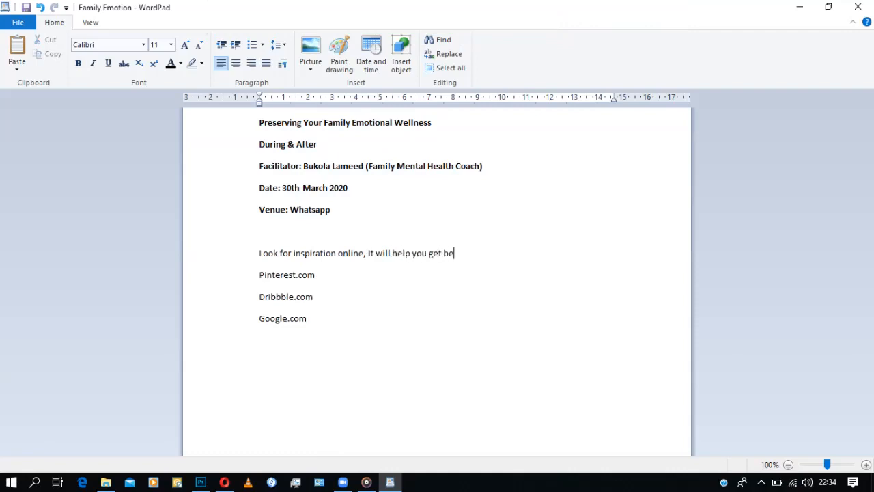
# - Make the three website names Pinterest.com, Dribbble.com and Google.com bold
pyautogui.moveTo(258, 275); pyautogui.dragTo(316, 277)
pyautogui.click(78, 63)
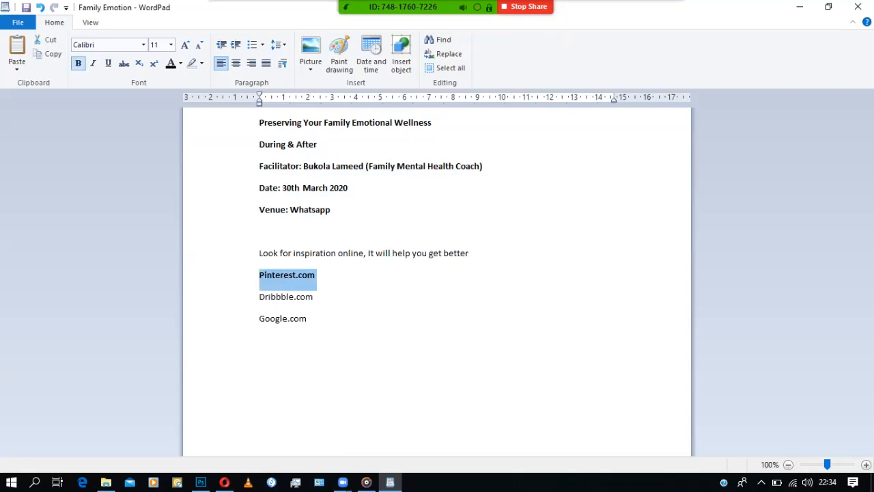
pyautogui.moveTo(260, 297); pyautogui.dragTo(314, 298)
pyautogui.click(79, 64)
pyautogui.click(259, 319)
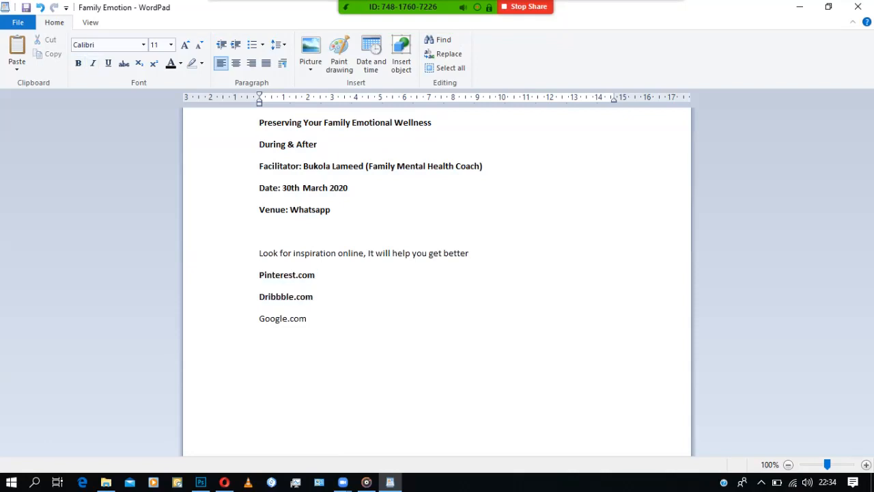
pyautogui.moveTo(259, 319); pyautogui.dragTo(308, 319)
pyautogui.click(78, 64)
pyautogui.click(308, 319)
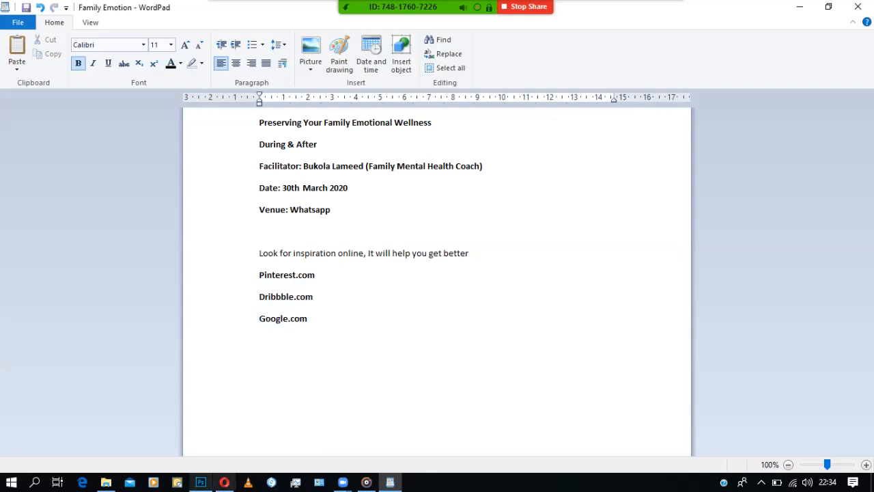
# - Switch to the Opera browser and open pinterest.com
pyautogui.click(225, 482)
pyautogui.hotkey('ctrl', 'l')
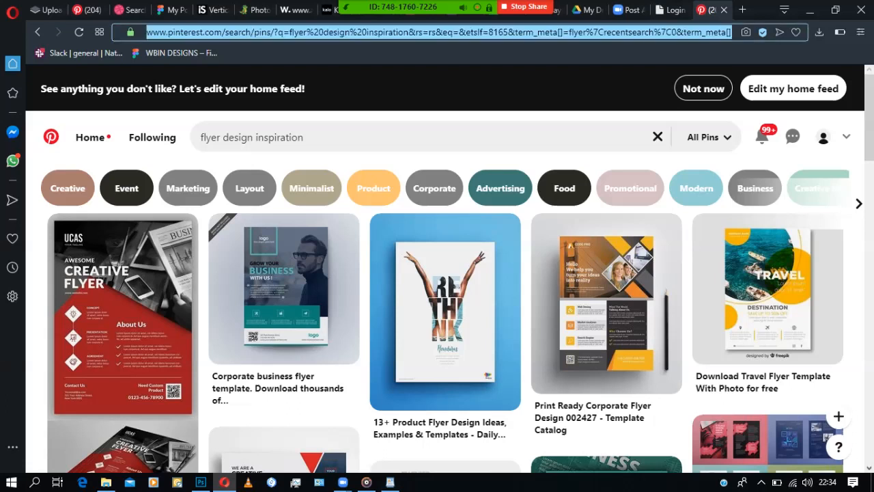
pyautogui.write('pinterest.com')
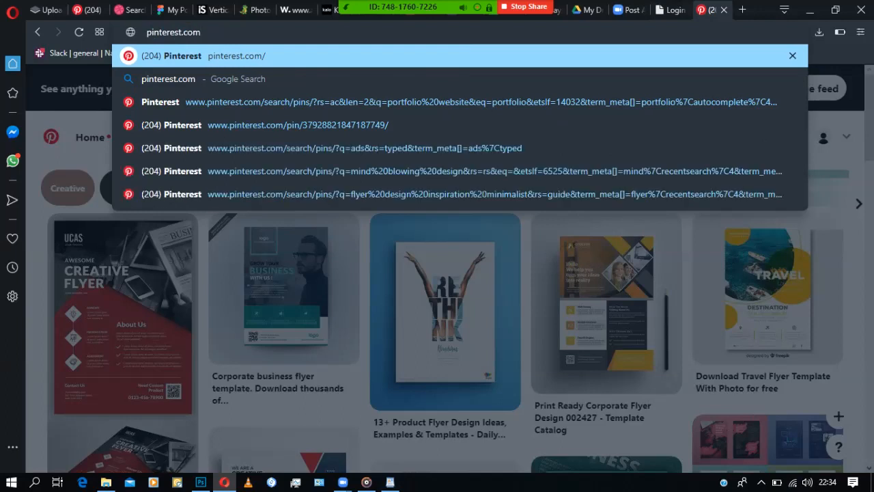
pyautogui.press('Return')
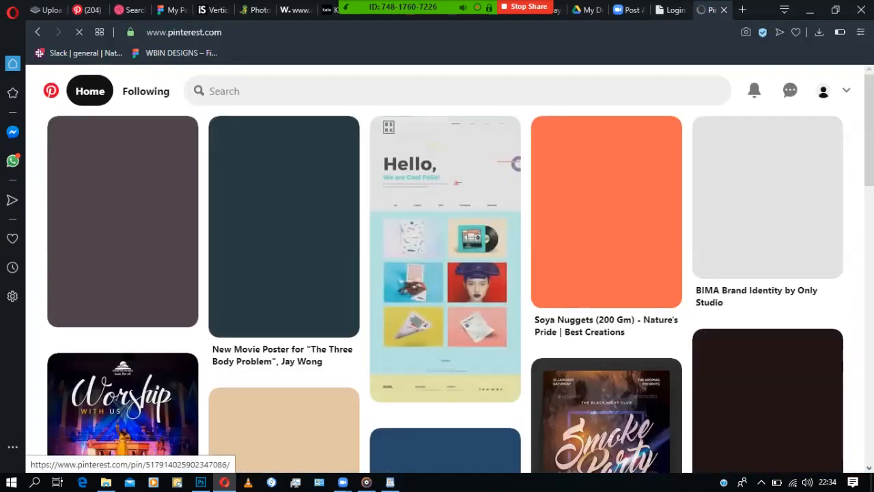
# - Browse the Pinterest home feed for poster and flyer design inspiration, and close its tab
pyautogui.scroll(-1, 122, 307)
pyautogui.scroll(-2, 446, 205)
pyautogui.scroll(3, 445, 205)
pyautogui.scroll(-14, 445, 205)
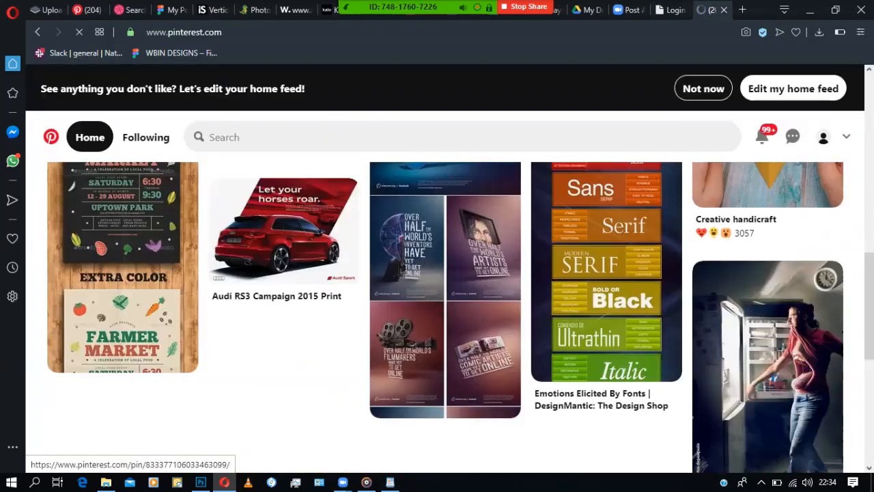
pyautogui.scroll(3, 445, 307)
pyautogui.scroll(8, 446, 307)
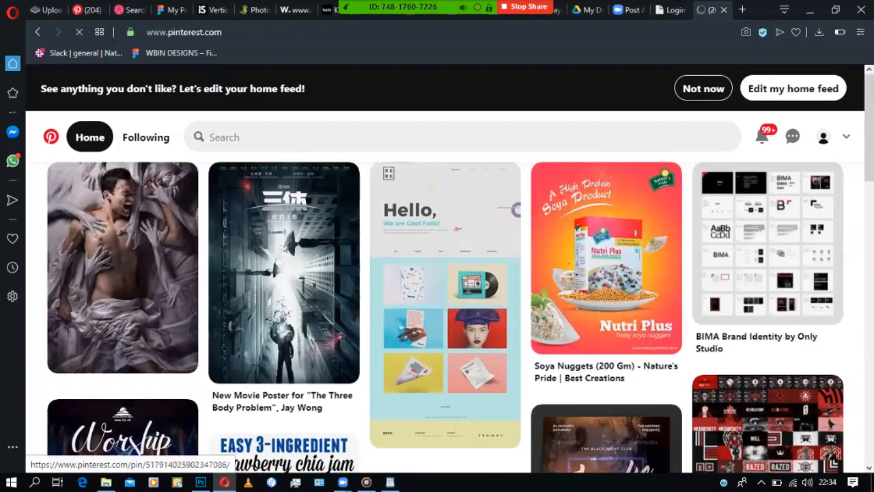
pyautogui.scroll(-6, 445, 308)
pyautogui.scroll(-3, 445, 307)
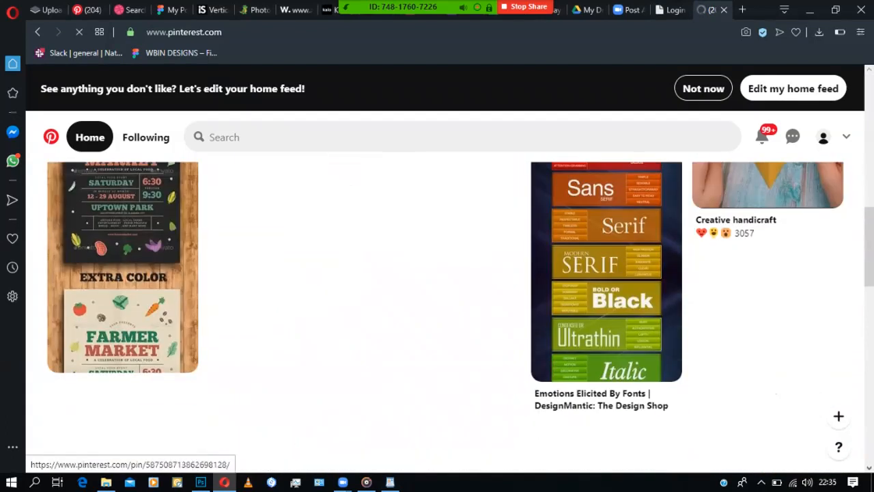
pyautogui.scroll(3, 607, 307)
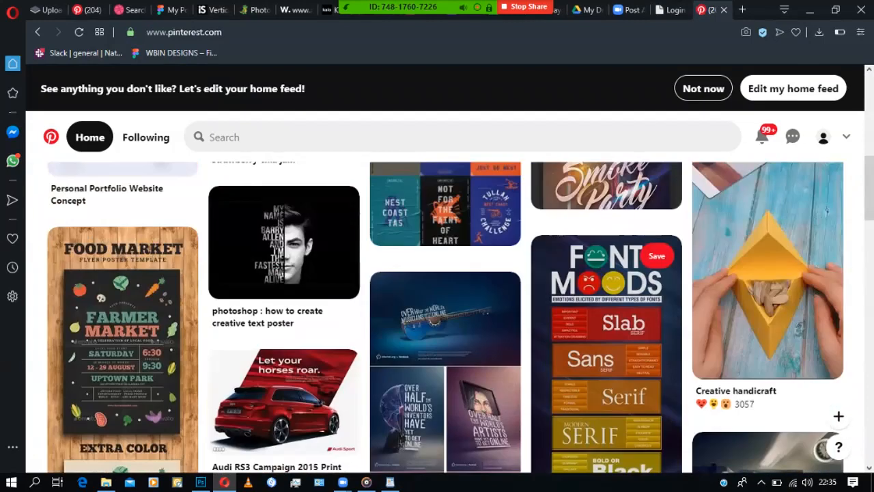
pyautogui.scroll(9, 607, 308)
pyautogui.scroll(-9, 607, 307)
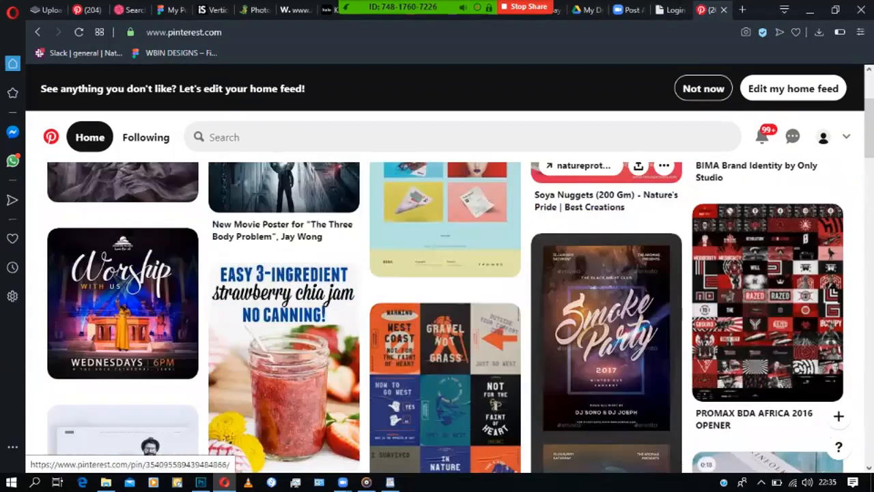
pyautogui.scroll(-3, 607, 198)
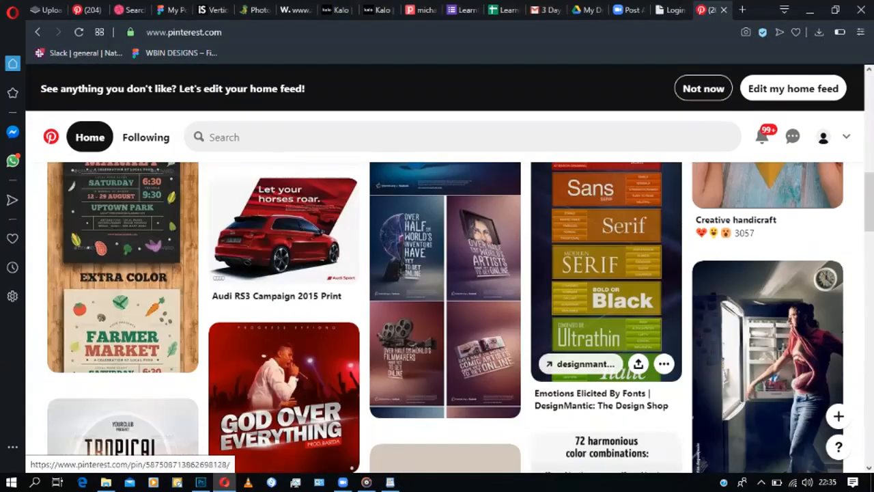
pyautogui.scroll(-3, 606, 198)
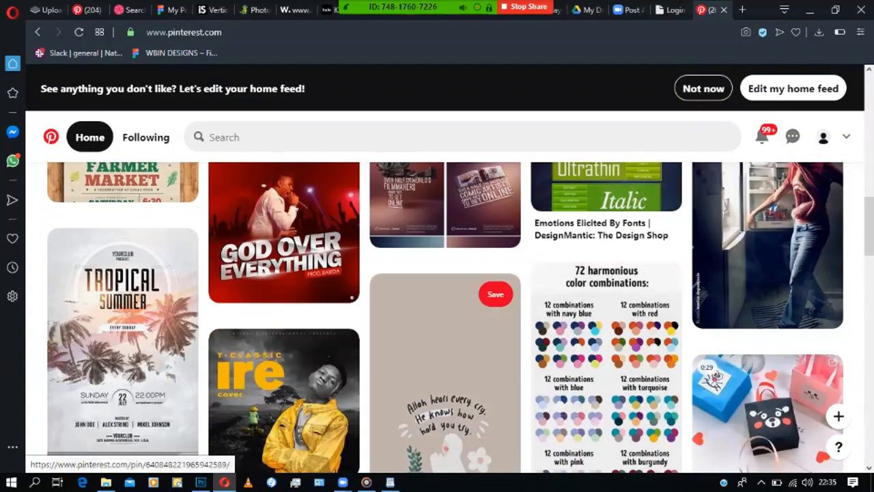
pyautogui.scroll(-6, 443, 307)
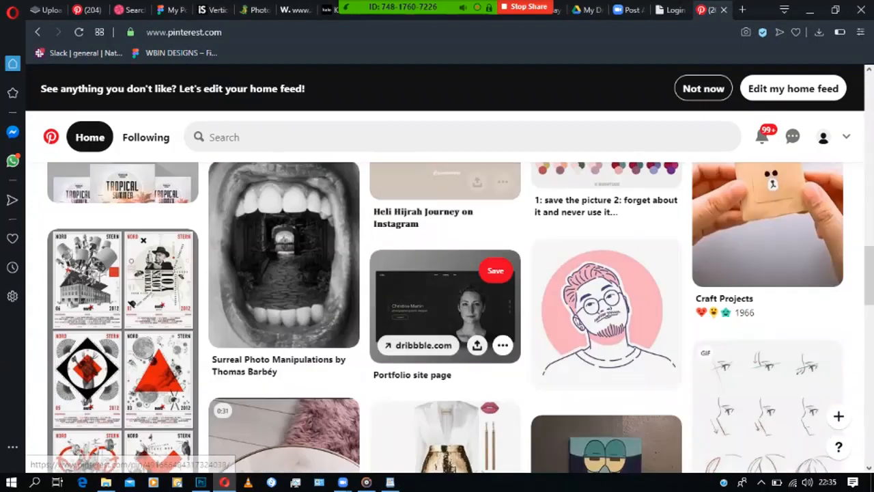
pyautogui.scroll(9, 444, 307)
pyautogui.scroll(6, 444, 307)
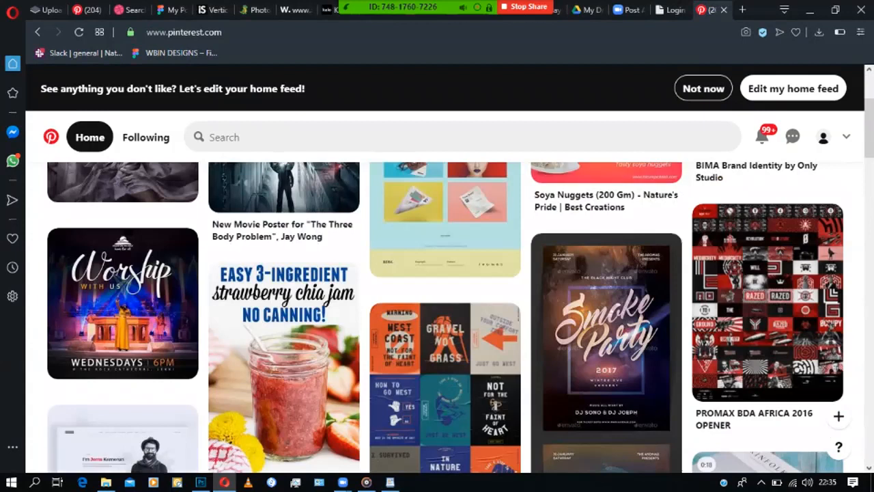
pyautogui.hotkey('ctrl', 'w')
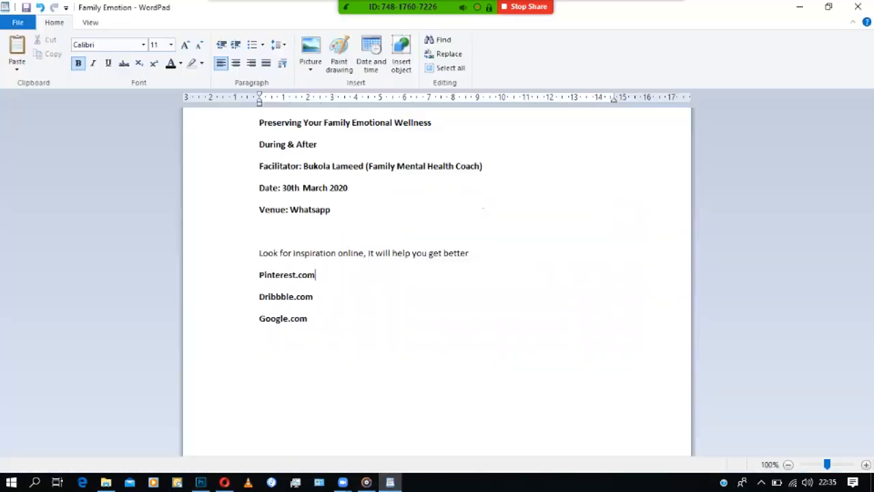
# - Return to WordPad and delete the inspiration note, the website list and the blank lines below the venue line
pyautogui.click(390, 482)
pyautogui.hotkey('shift', 'Up')
pyautogui.hotkey('shift', 'Up')
pyautogui.hotkey('shift', 'Up')
pyautogui.hotkey('shift', 'Up')
pyautogui.hotkey('shift', 'Up')
pyautogui.press('BackSpace')
pyautogui.press('BackSpace')
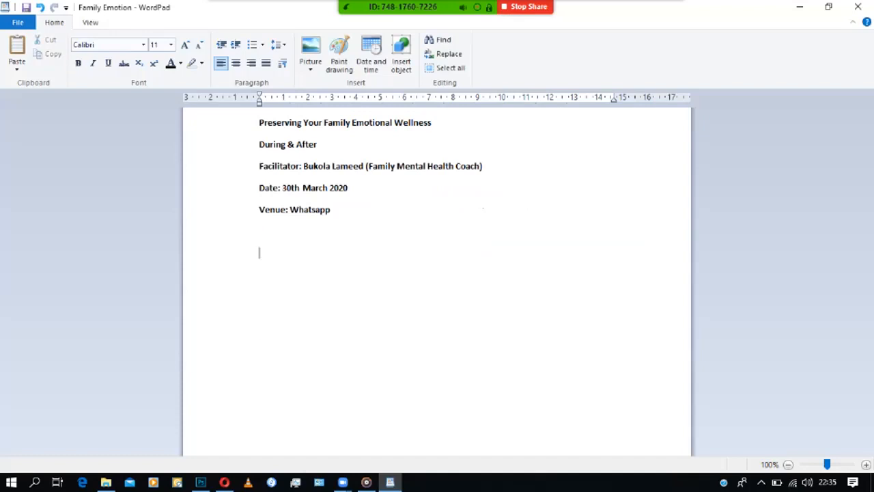
pyautogui.press('BackSpace')
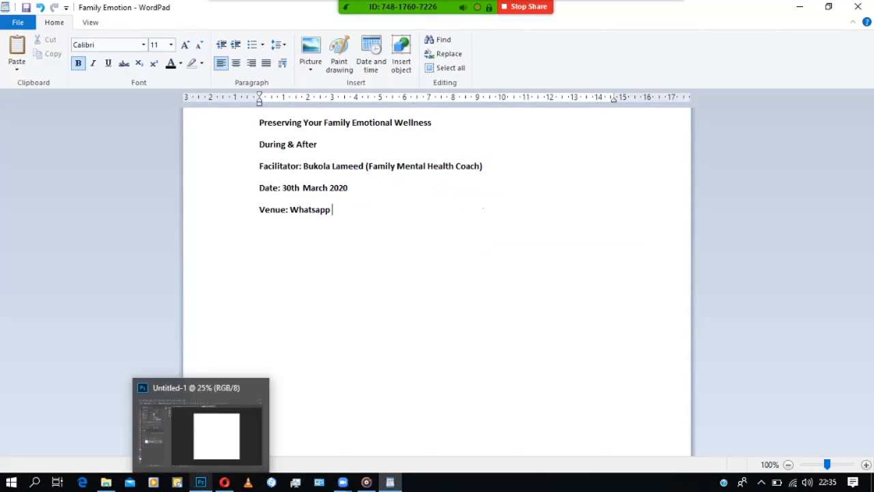
# - Switch to Photoshop, view the finished Family Emotion.psd design, and return to the blank Untitled-1 document
pyautogui.click(200, 482)
pyautogui.click(328, 50)
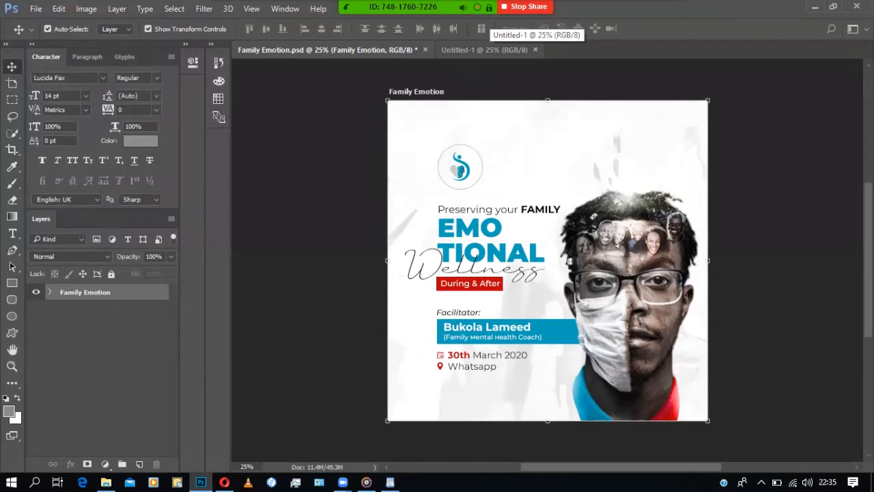
pyautogui.click(484, 50)
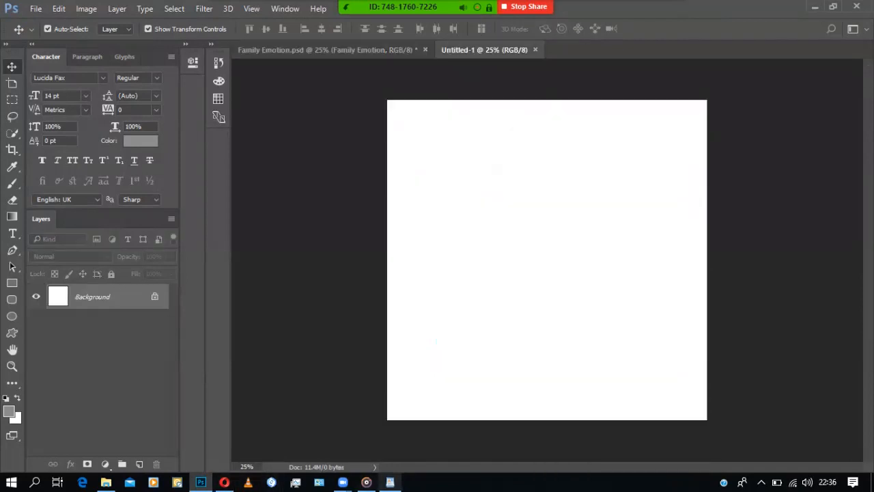
# - Copy "Preserving Your Family" from the title line of the WordPad brief and return to Photoshop
pyautogui.click(390, 482)
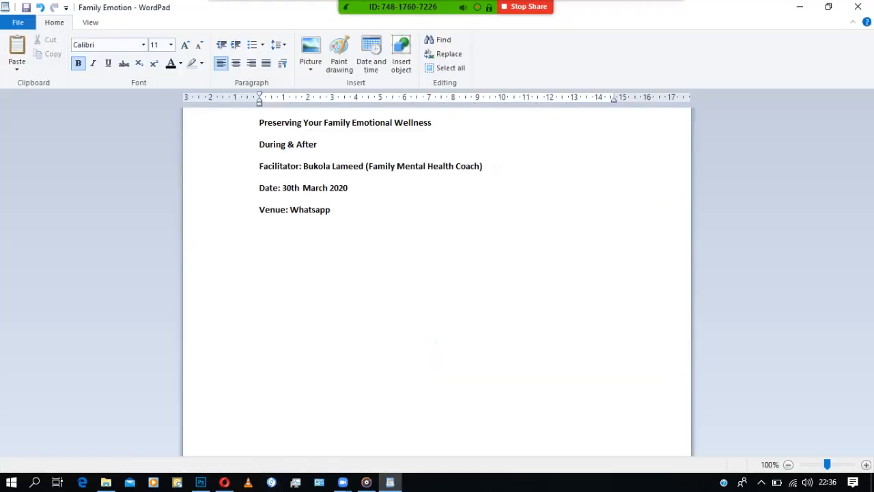
pyautogui.tripleClick(351, 122)
pyautogui.click(350, 122)
pyautogui.hotkey('shift', 'Home')
pyautogui.hotkey('ctrl', 'c')
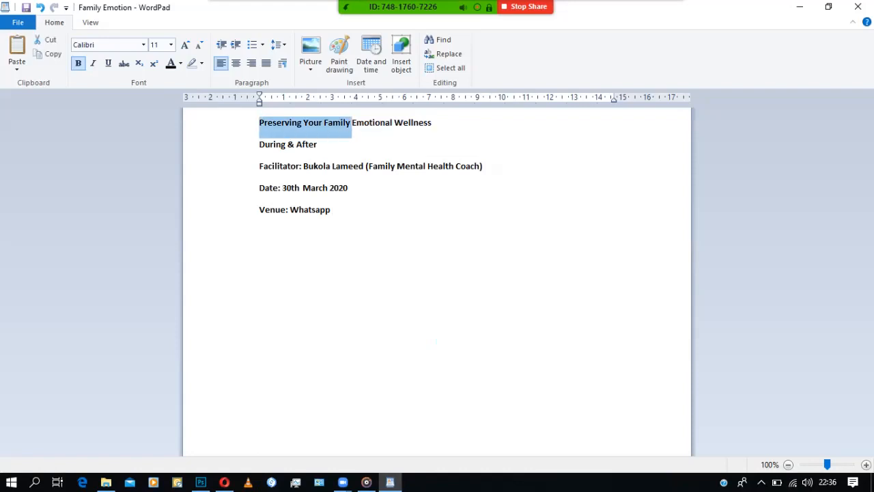
pyautogui.click(201, 482)
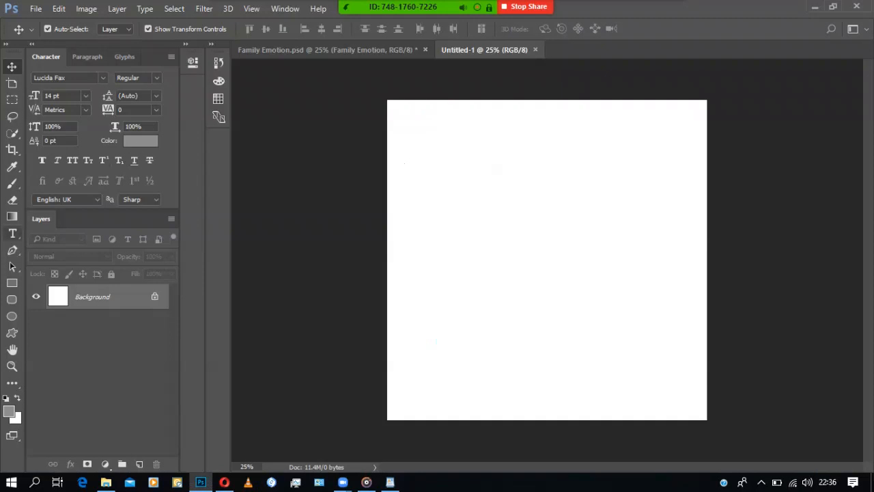
# - Activate the Type tool and set its text colour to black
pyautogui.press('t')
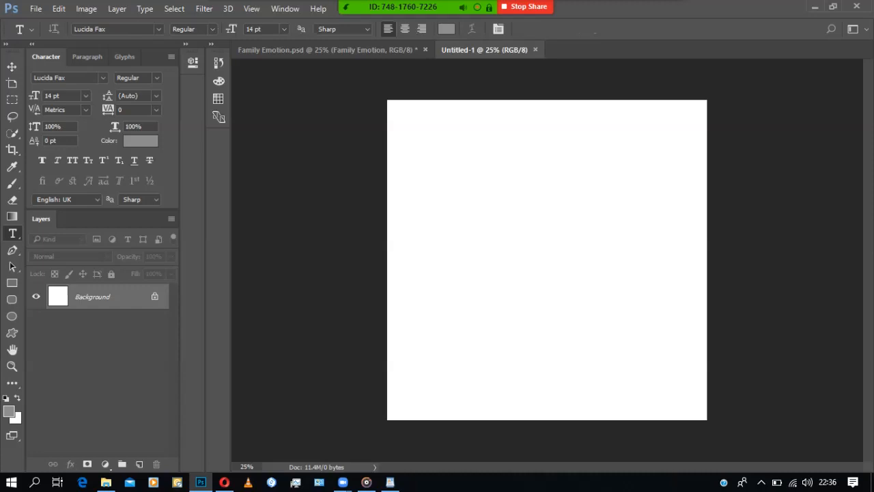
pyautogui.click(140, 140)
pyautogui.moveTo(154, 306); pyautogui.dragTo(178, 323)
pyautogui.click(306, 155)
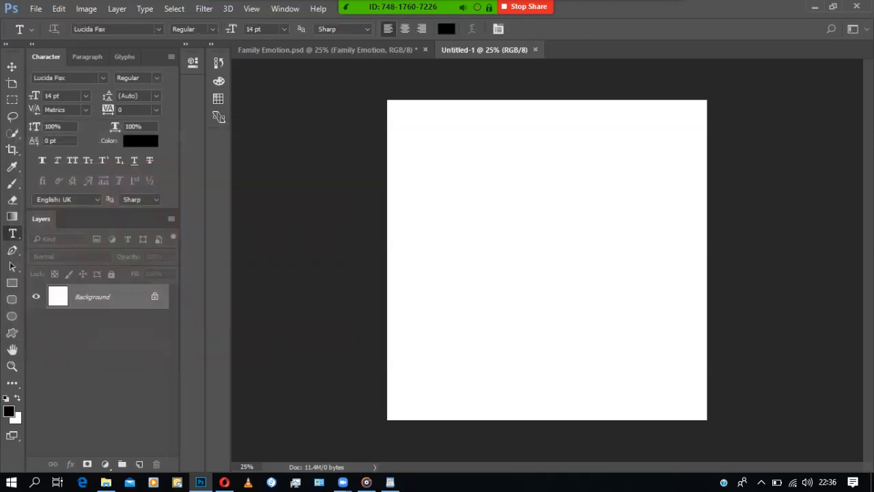
# - Set the type font to Montserrat
pyautogui.click(103, 77)
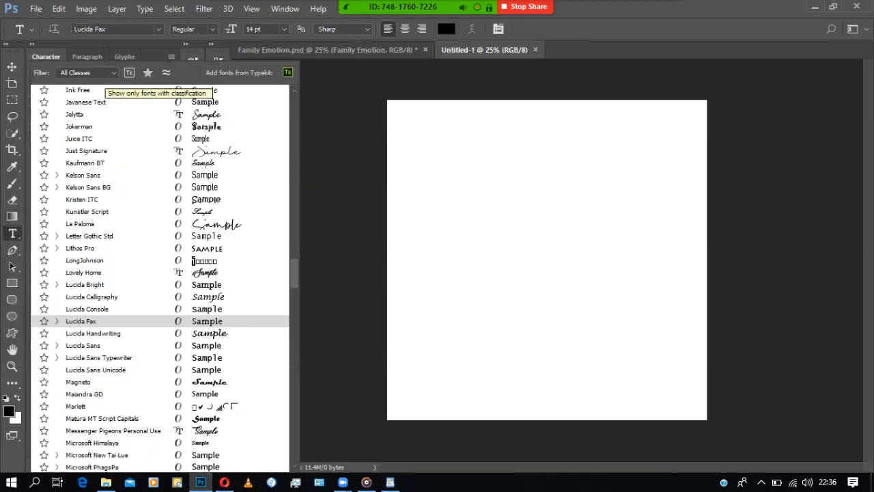
pyautogui.scroll(5, 136, 294)
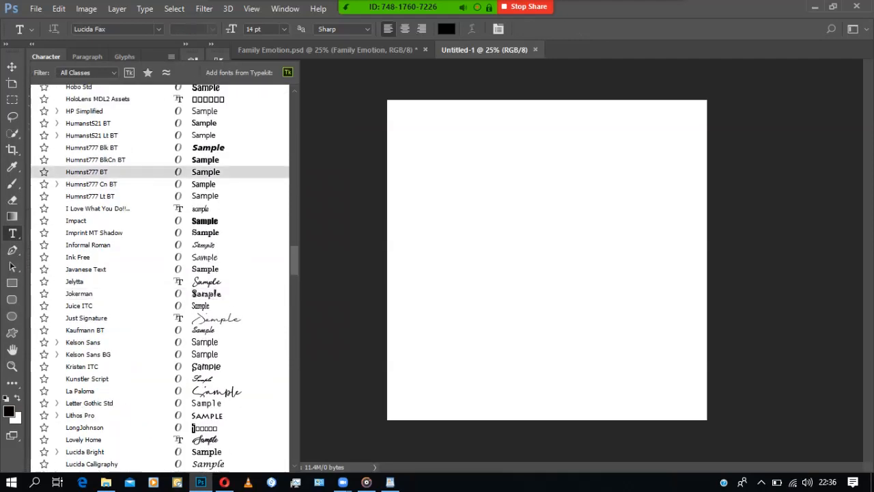
pyautogui.scroll(1, 137, 294)
pyautogui.scroll(1, 136, 294)
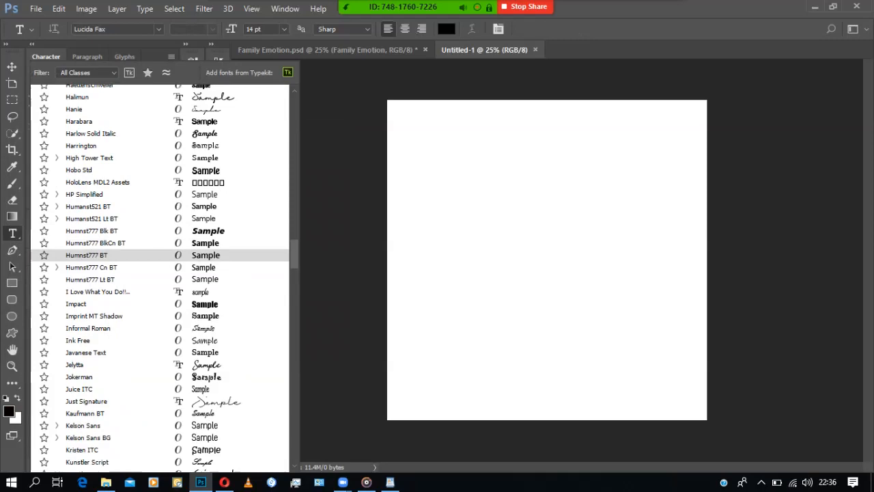
pyautogui.press('Up')
pyautogui.press('Up')
pyautogui.press('Up')
pyautogui.press('Up')
pyautogui.press('Up')
pyautogui.press('Up')
pyautogui.press('Up')
pyautogui.press('Up')
pyautogui.press('Up')
pyautogui.press('Up')
pyautogui.press('Up')
pyautogui.press('Up')
pyautogui.press('Up')
pyautogui.press('Up')
pyautogui.press('Up')
pyautogui.press('Up')
pyautogui.press('Up')
pyautogui.press('Up')
pyautogui.scroll(7, 137, 293)
pyautogui.scroll(15, 164, 277)
pyautogui.scroll(12, 195, 399)
pyautogui.scroll(12, 161, 277)
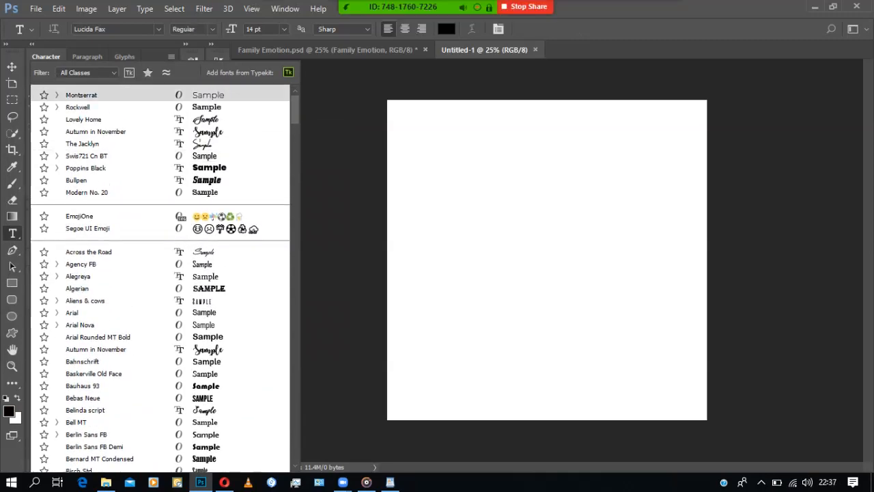
pyautogui.click(81, 95)
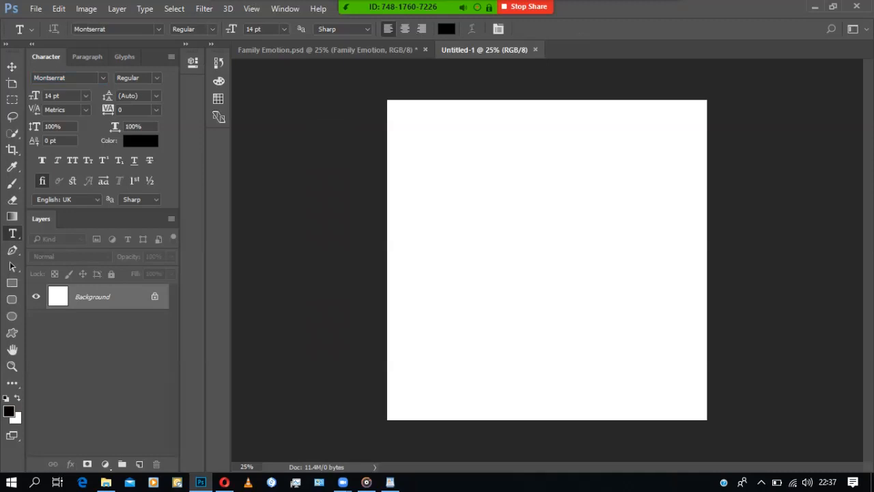
# - Paste "Preserving Your Family" as a new text line in the upper-left part of the blank canvas
pyautogui.click(430, 185)
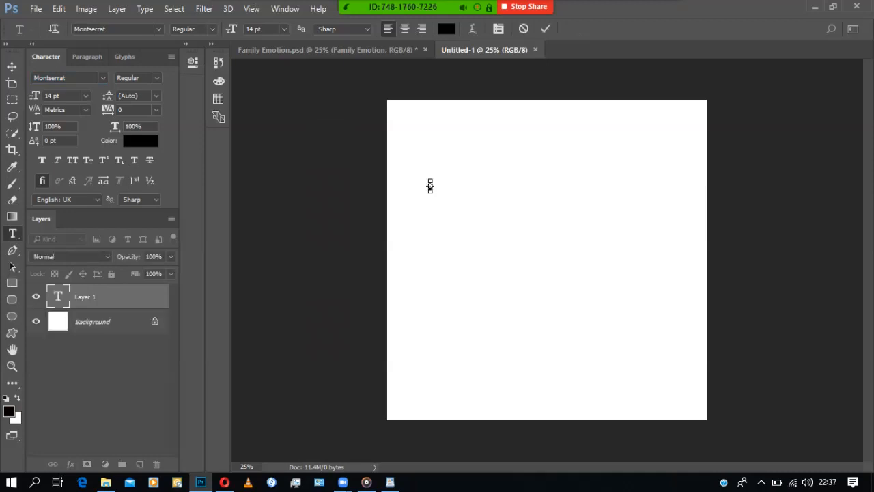
pyautogui.hotkey('ctrl', 'v')
pyautogui.click(545, 28)
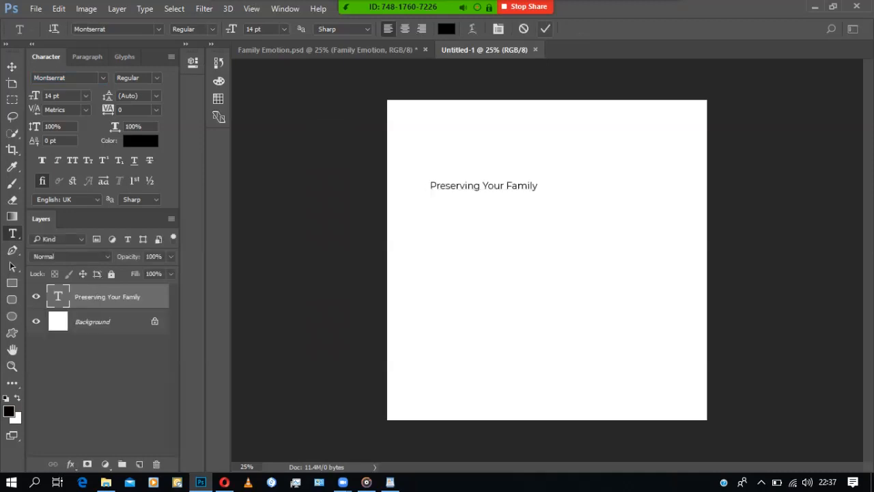
pyautogui.press('v')
pyautogui.moveTo(471, 186)
pyautogui.mouseDown()
pyautogui.moveTo(482, 190)
pyautogui.moveTo(466, 190)
pyautogui.moveTo(471, 185)
pyautogui.mouseUp()
pyautogui.click(506, 246)
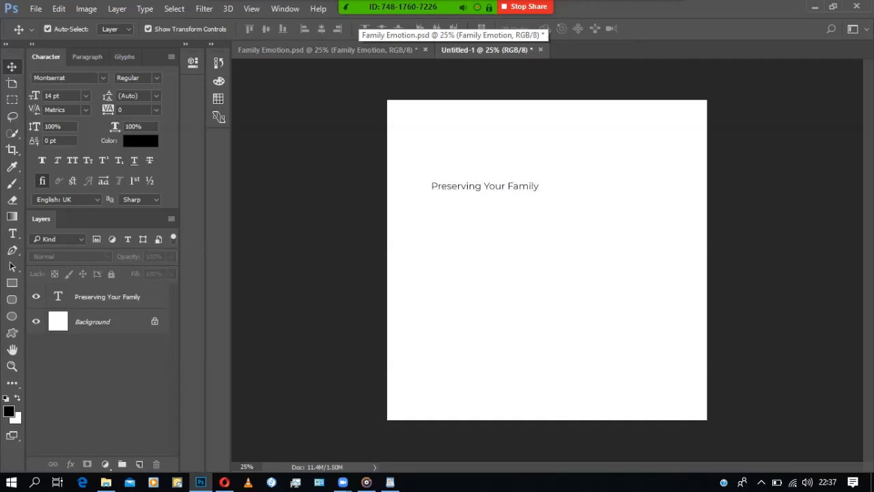
# - Look at the headline layout in the finished Family Emotion.psd design and return to Untitled-1
pyautogui.click(485, 186)
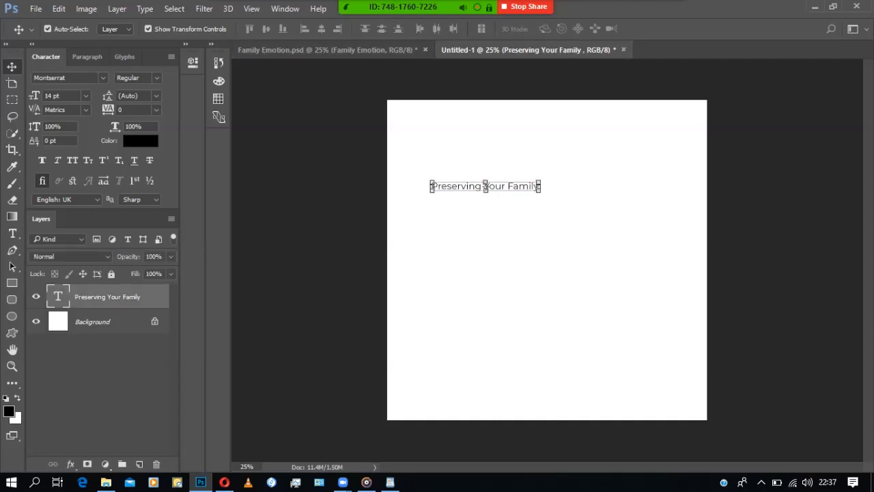
pyautogui.click(326, 50)
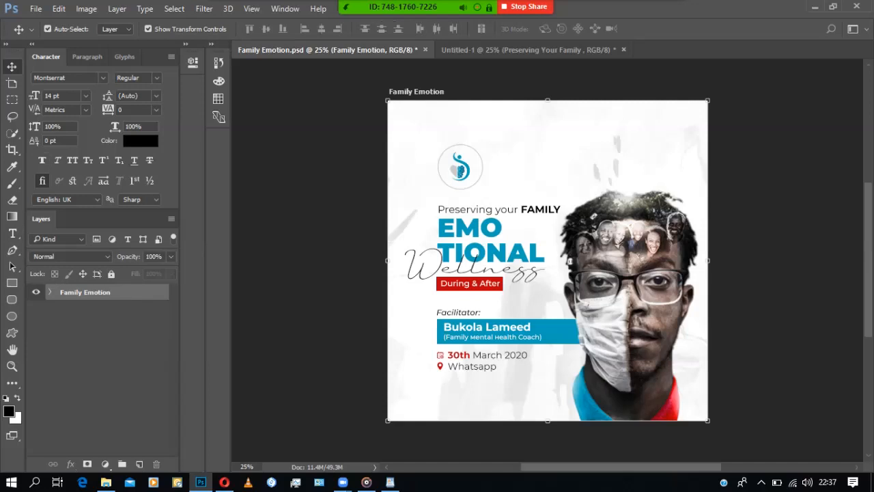
pyautogui.hotkey('ctrl', 'Tab')
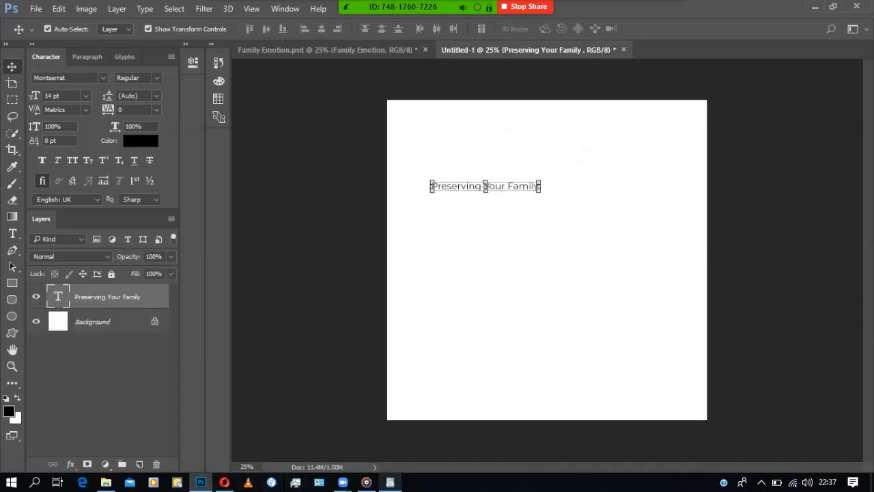
# - Copy the word "Emotional" from the title line of the WordPad brief and return to Photoshop
pyautogui.click(389, 482)
pyautogui.click(364, 123)
pyautogui.moveTo(352, 123); pyautogui.dragTo(393, 127)
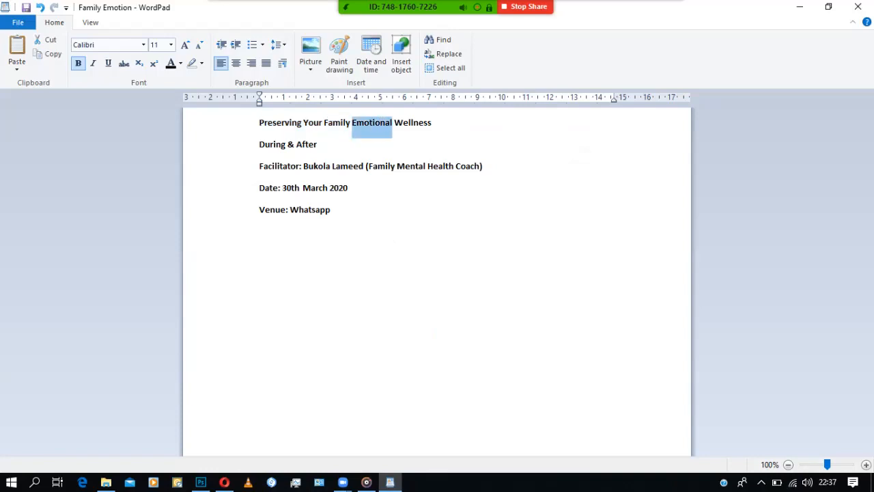
pyautogui.click(200, 482)
# - Undo a trial duplicate of the Preserving Your Family line and move the original line slightly higher
pyautogui.moveTo(484, 185); pyautogui.dragTo(485, 208)
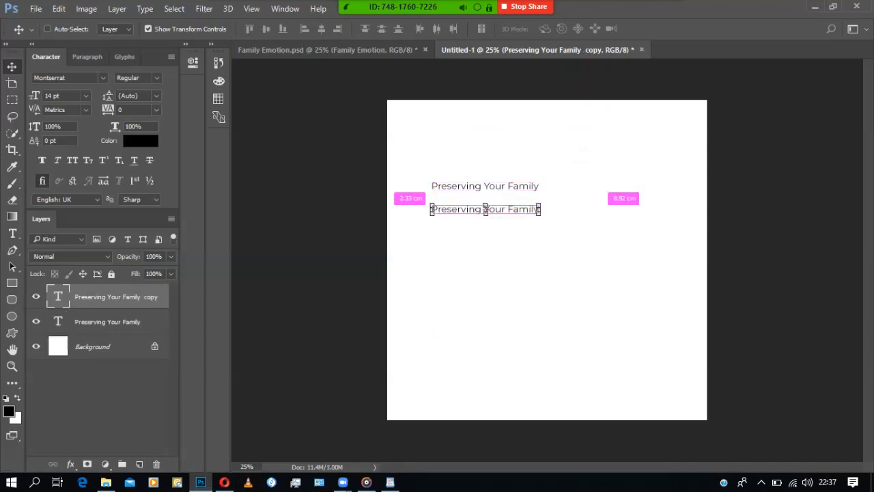
pyautogui.hotkey('ctrl', 'z')
pyautogui.moveTo(517, 186); pyautogui.dragTo(518, 182)
pyautogui.click(532, 246)
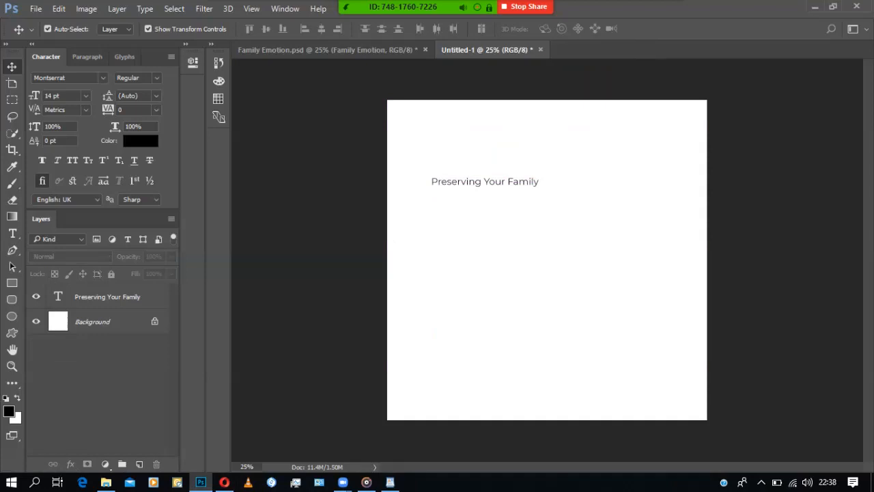
# - Try duplicating the Preserving Your Family layer in place and moving the copy below the original, and undo the duplicate
pyautogui.click(485, 182)
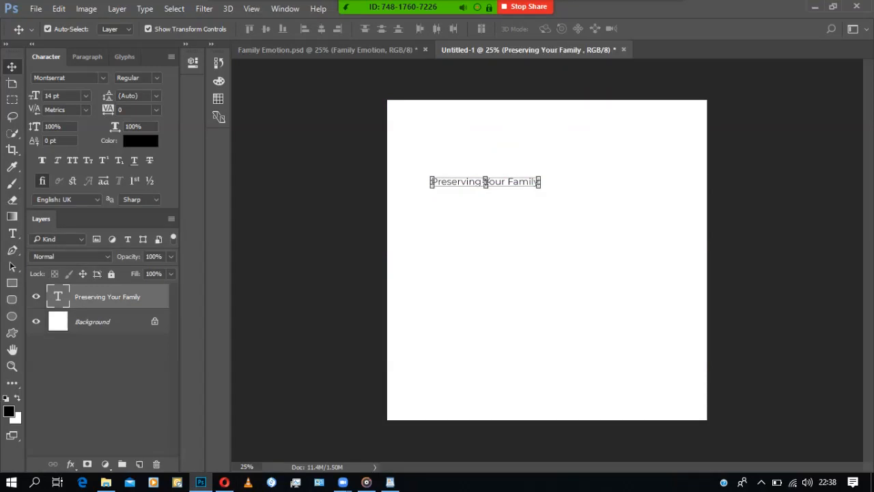
pyautogui.press('ctrl')
pyautogui.hotkey('ctrl', 'j')
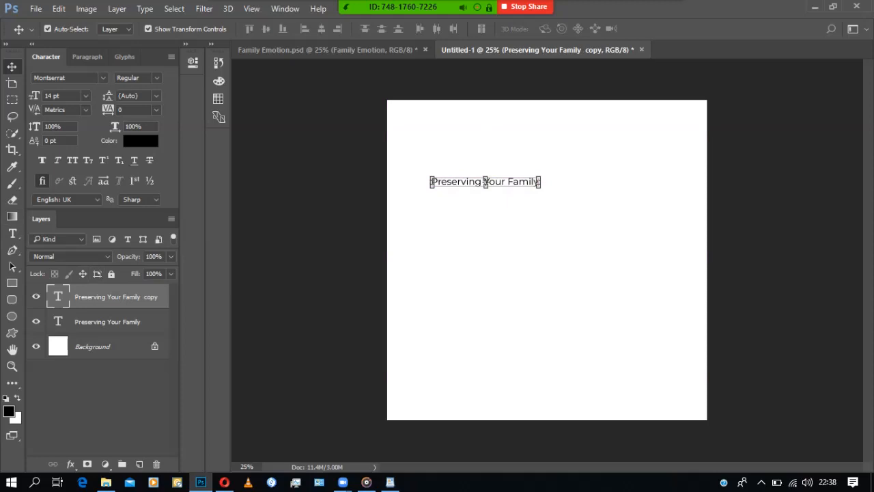
pyautogui.moveTo(505, 181); pyautogui.dragTo(505, 210)
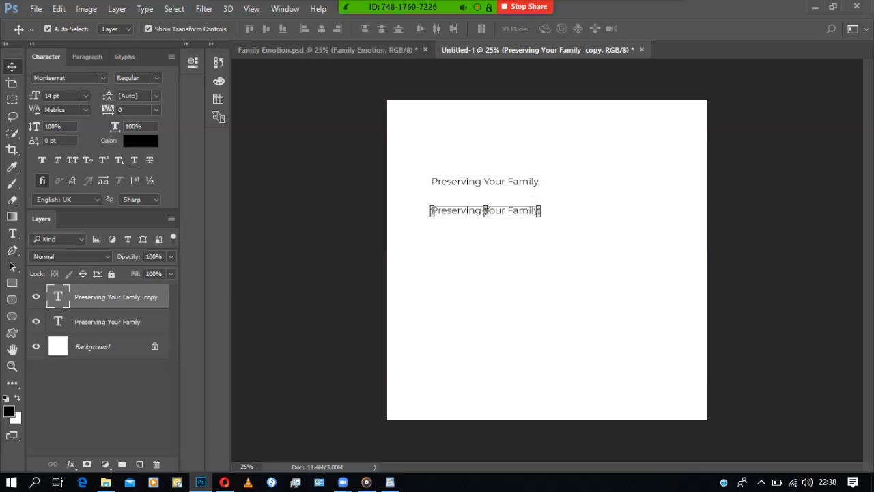
pyautogui.hotkey('ctrl', 'z')
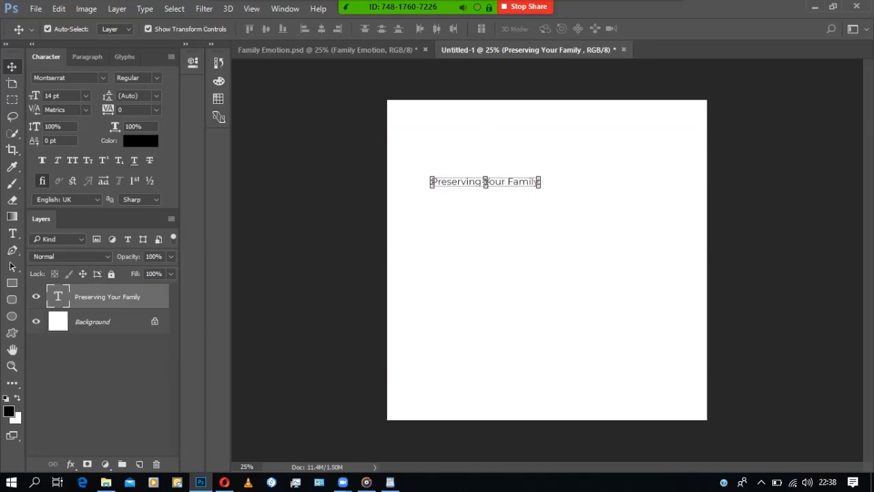
pyautogui.click(519, 259)
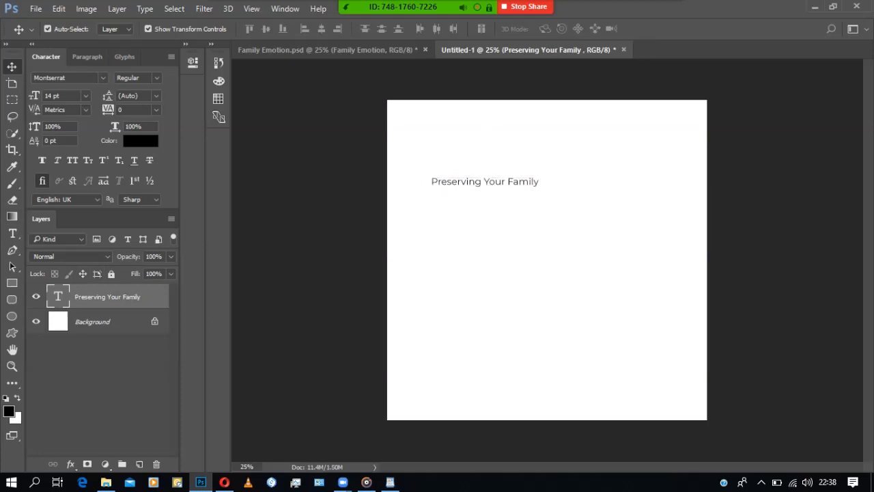
# - Duplicate the Preserving Your Family line and place the copy directly below the original, aligned with it
pyautogui.click(484, 181)
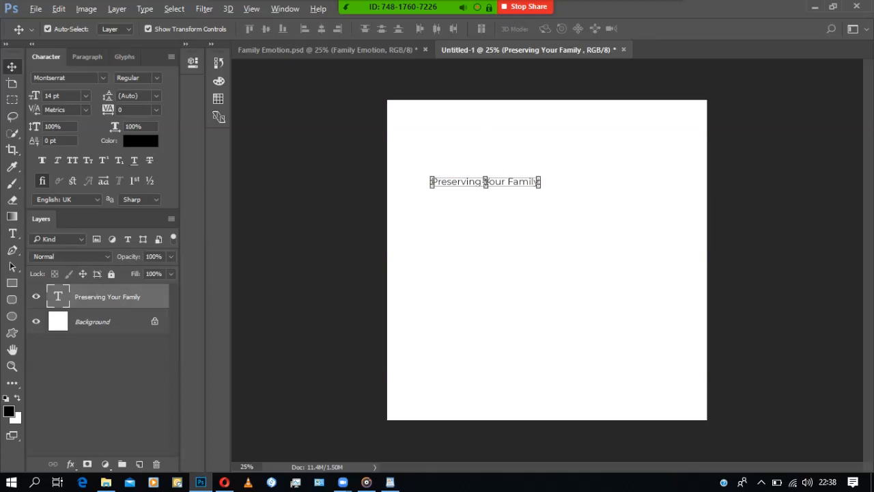
pyautogui.moveTo(484, 182); pyautogui.dragTo(485, 211)
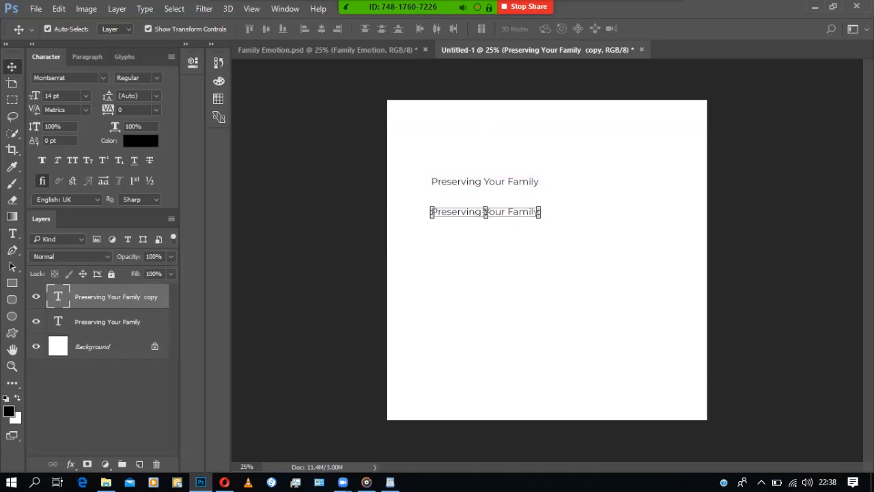
pyautogui.click(546, 287)
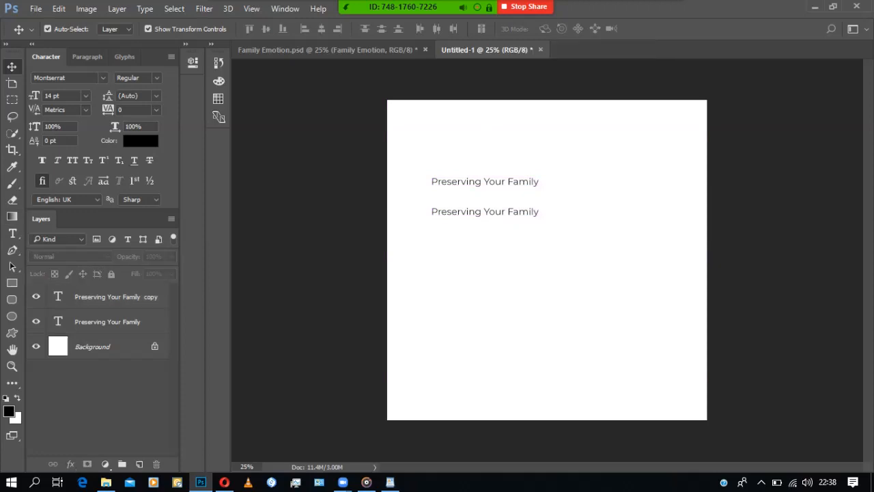
# - Replace all the text of the lower copy with "Emotional"
pyautogui.click(484, 212)
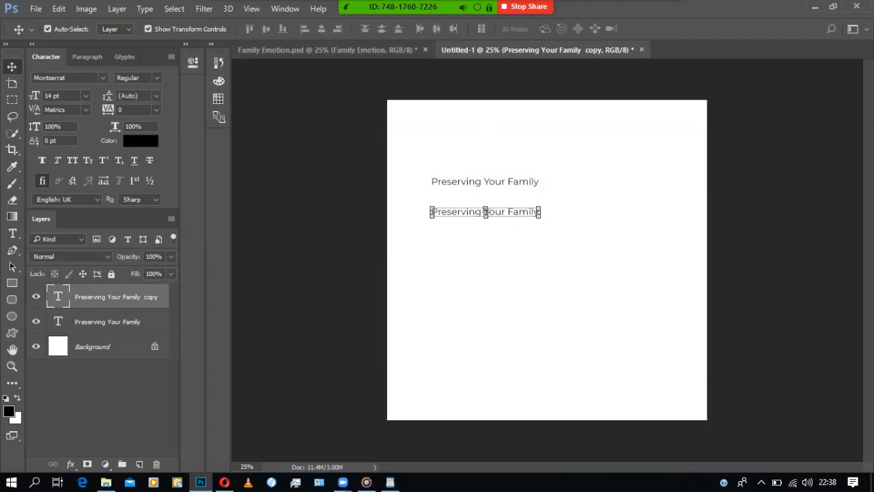
pyautogui.press('t')
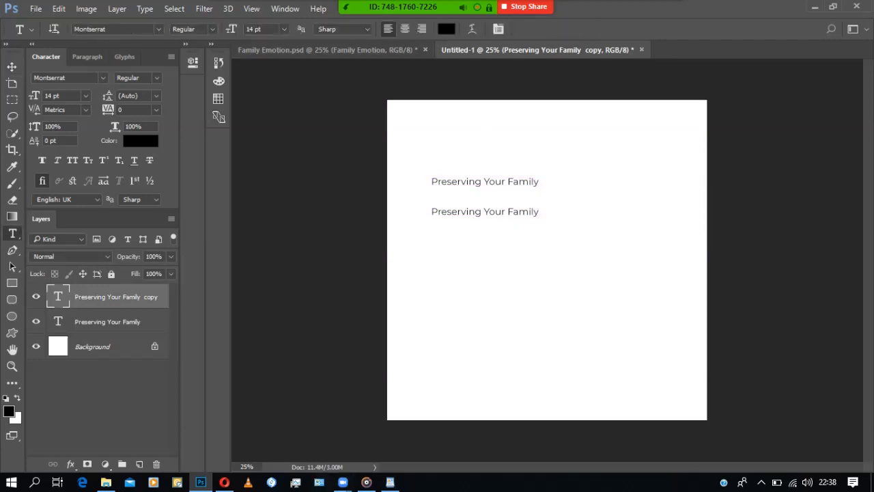
pyautogui.press('v')
pyautogui.press('t')
pyautogui.click(505, 212)
pyautogui.moveTo(539, 211); pyautogui.dragTo(432, 214)
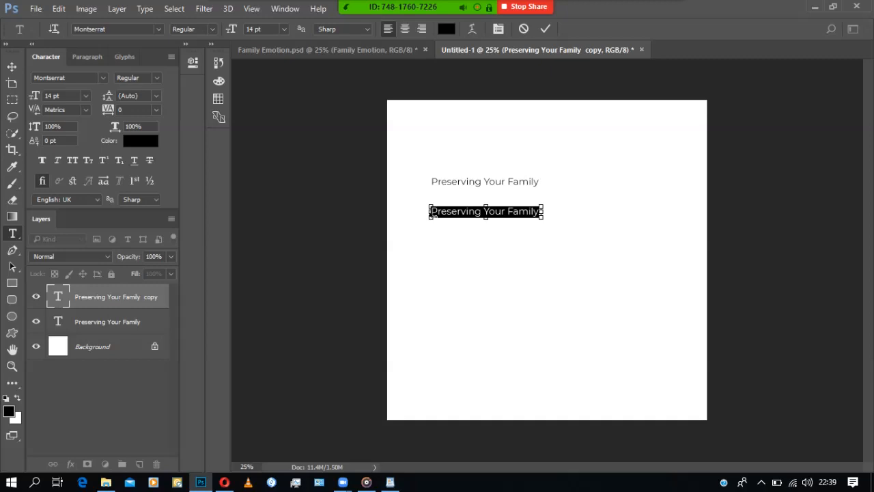
pyautogui.write('Emotional')
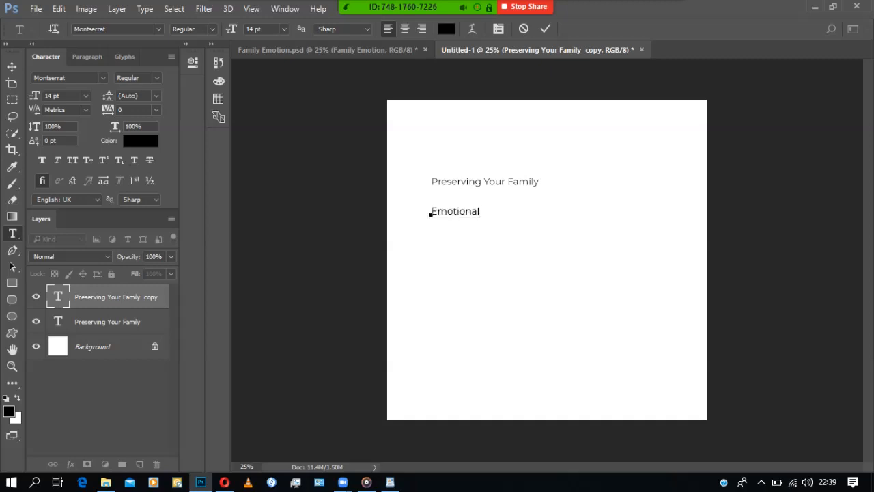
# - Break the word Emotional into two lines, "Emo" and "tional", and commit the text edit
pyautogui.click(453, 212)
pyautogui.press('Return')
pyautogui.hotkey('ctrl', 'Return')
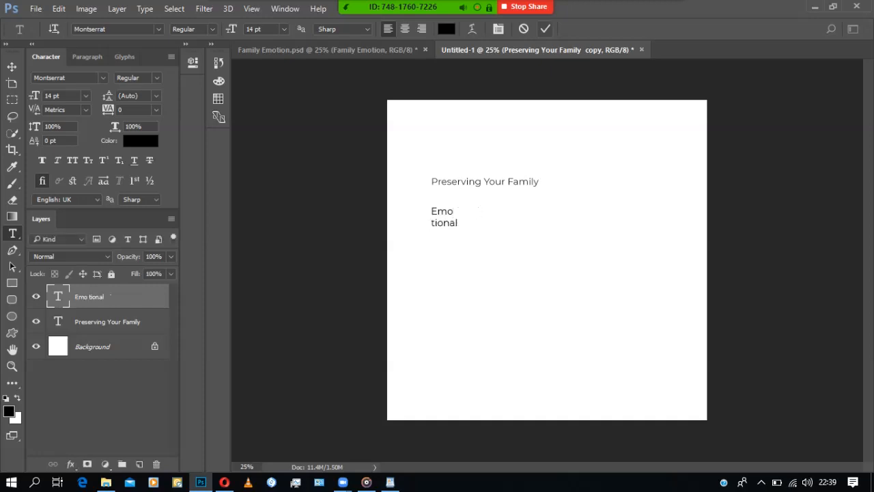
# - Compare with the headline in Family Emotion.psd and set the Emo tional text in Untitled-1 to all caps
pyautogui.click(12, 66)
pyautogui.click(327, 50)
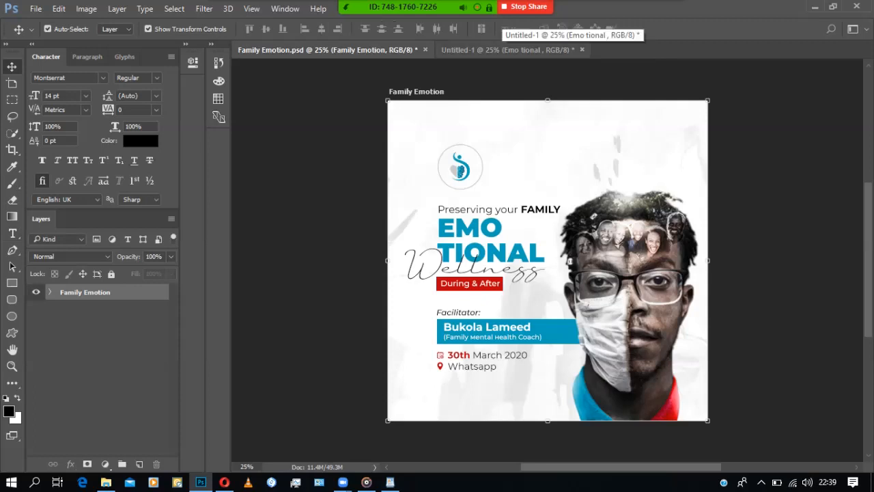
pyautogui.click(509, 49)
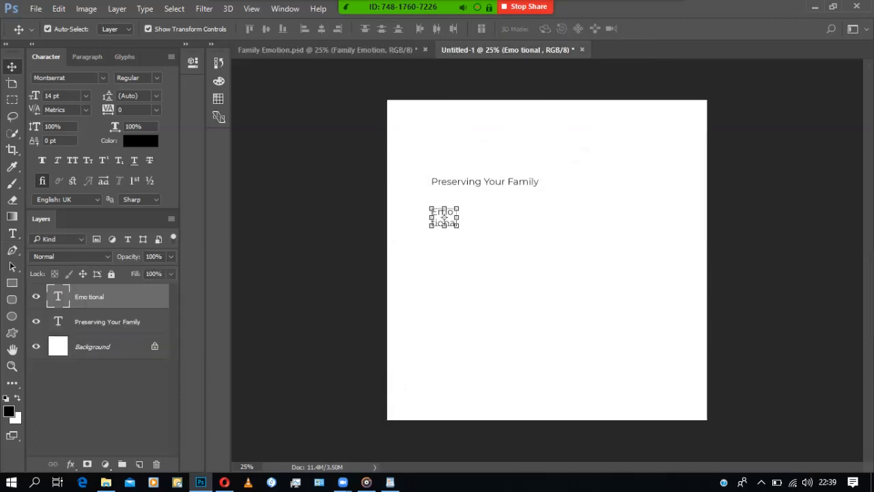
pyautogui.click(72, 159)
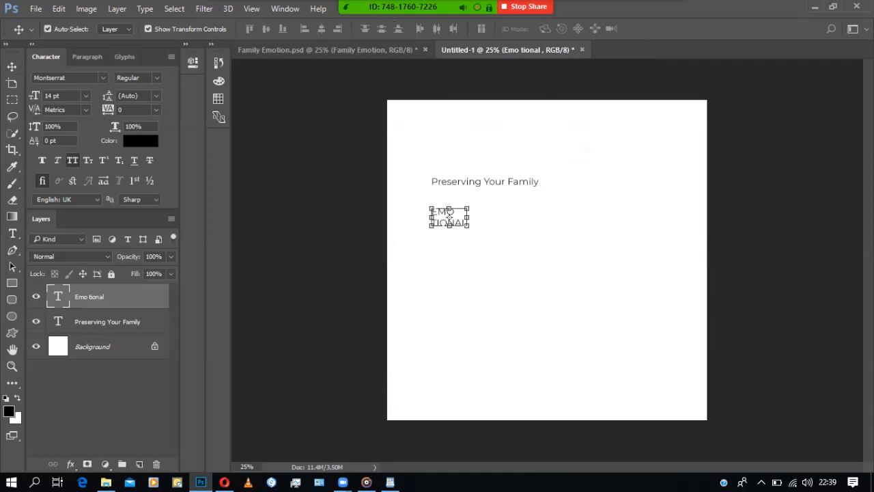
# - Set the font size of the EMO TIONAL text to 36 pt
pyautogui.hotkey('ctrl', 't')
pyautogui.press('Return')
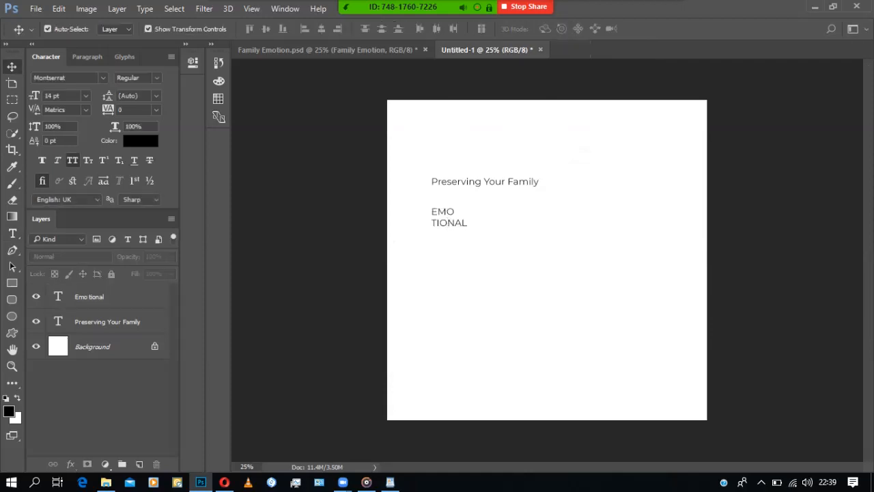
pyautogui.click(449, 217)
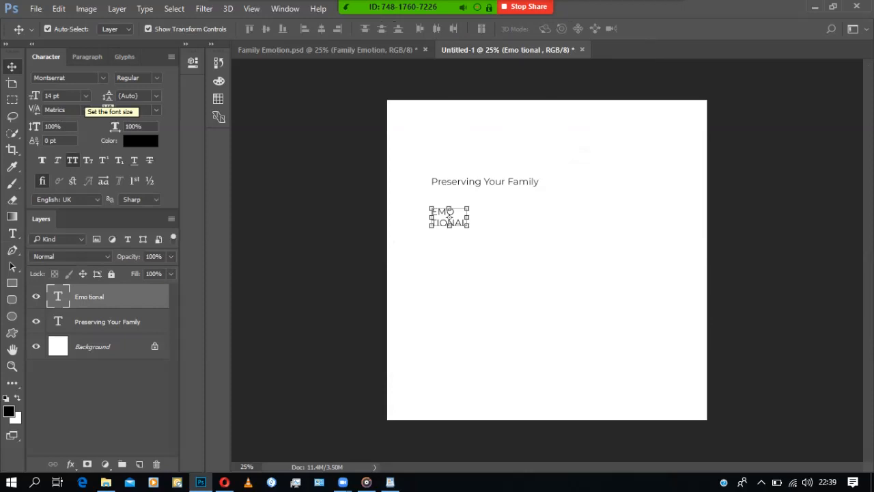
pyautogui.click(86, 96)
pyautogui.click(76, 267)
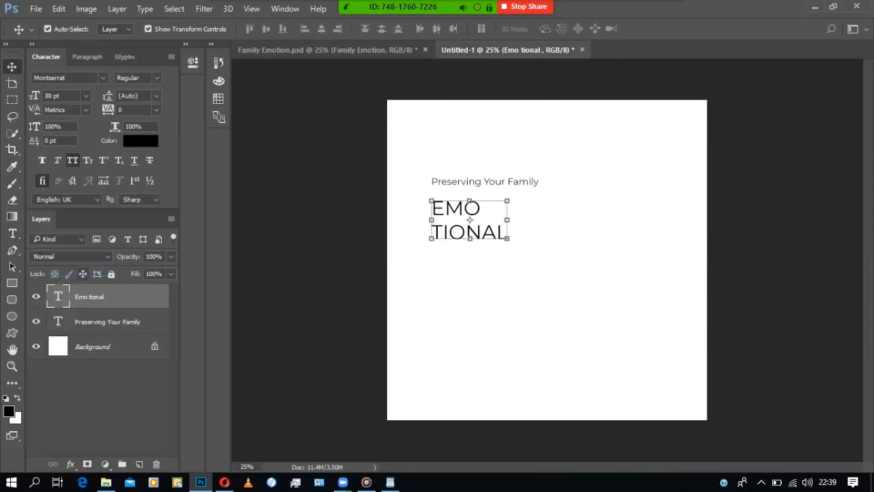
pyautogui.click(85, 96)
pyautogui.click(77, 283)
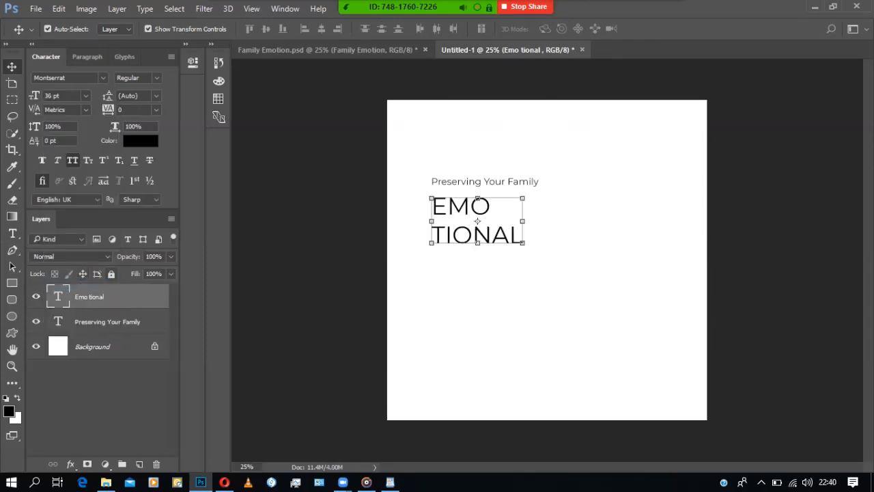
pyautogui.click(311, 256)
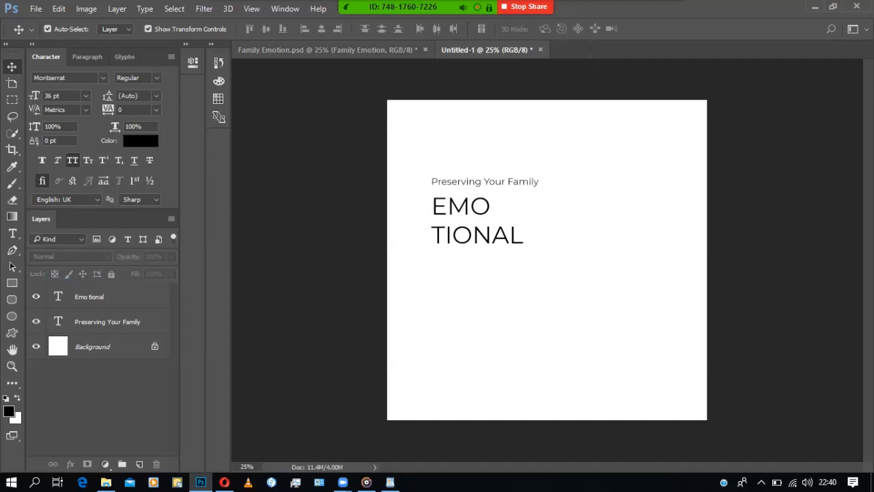
# - Compare the enlarged EMO TIONAL text in Untitled-1 with the headline in Family Emotion.psd
pyautogui.click(326, 50)
pyautogui.click(484, 50)
pyautogui.click(476, 234)
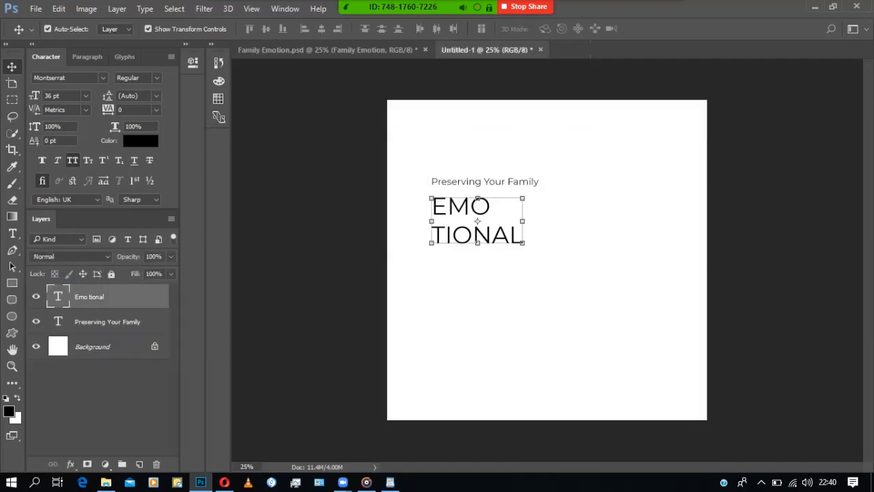
pyautogui.click(311, 256)
pyautogui.click(477, 235)
pyautogui.click(311, 256)
pyautogui.click(477, 234)
pyautogui.click(311, 256)
pyautogui.click(476, 234)
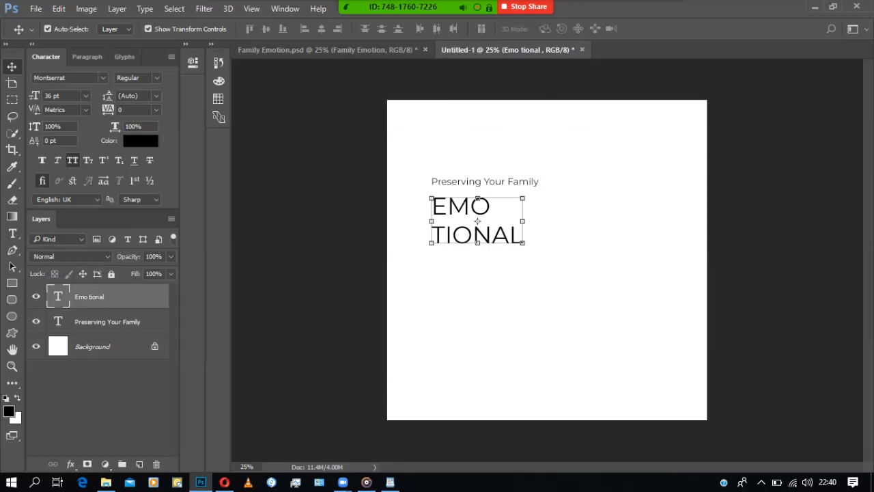
# - Try the Montserrat Black, SemiBold Italic, Light and ExtraBold Italic styles on the EMO TIONAL text
pyautogui.click(157, 78)
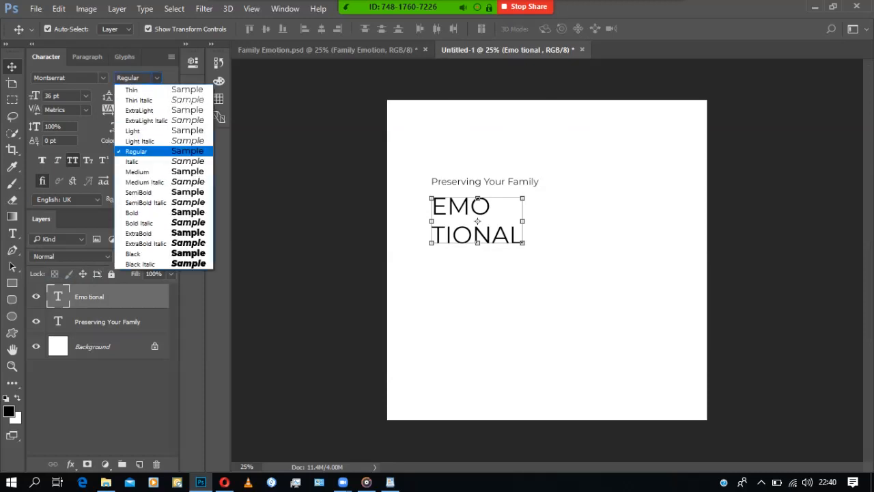
pyautogui.click(157, 77)
pyautogui.click(157, 78)
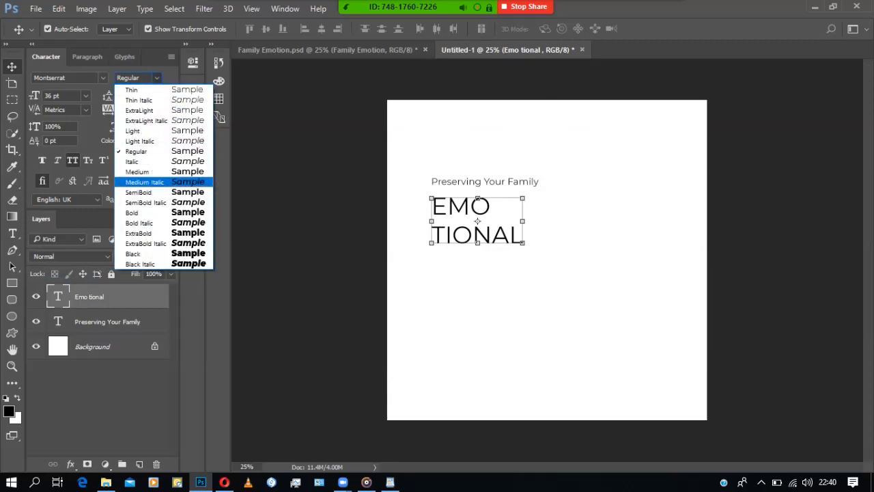
pyautogui.click(137, 253)
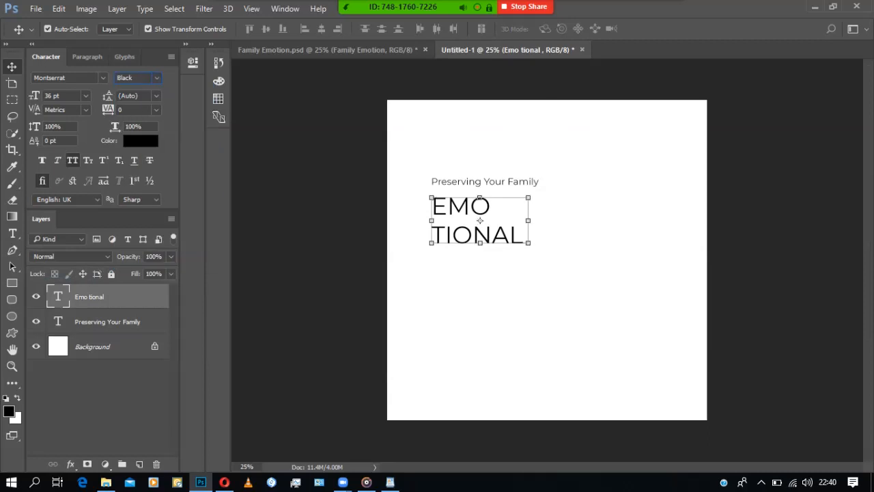
pyautogui.click(156, 78)
pyautogui.click(152, 202)
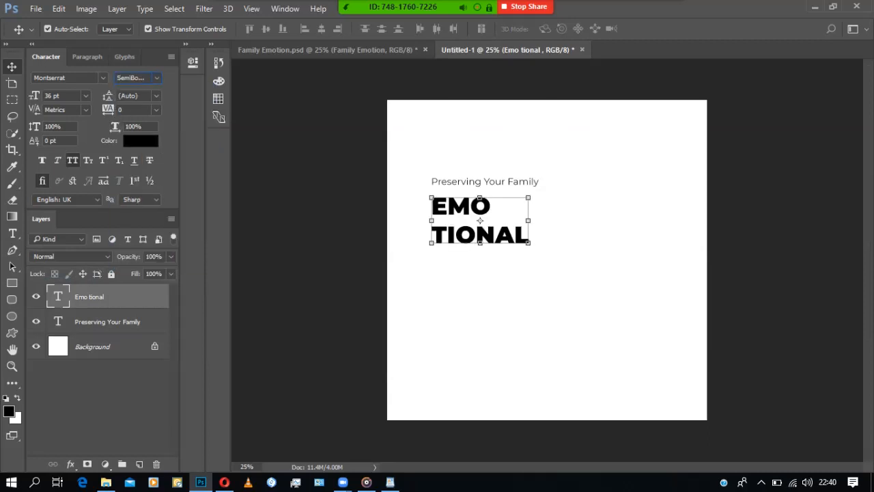
pyautogui.click(156, 77)
pyautogui.click(140, 130)
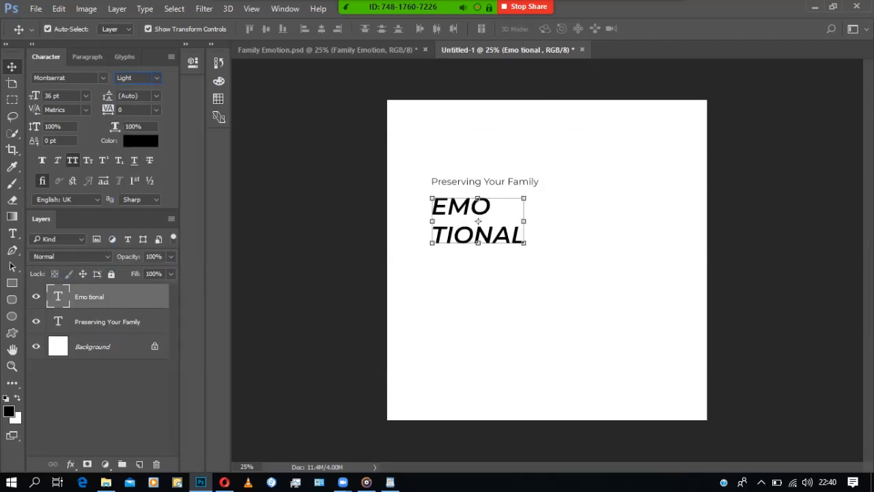
pyautogui.click(156, 78)
pyautogui.click(146, 244)
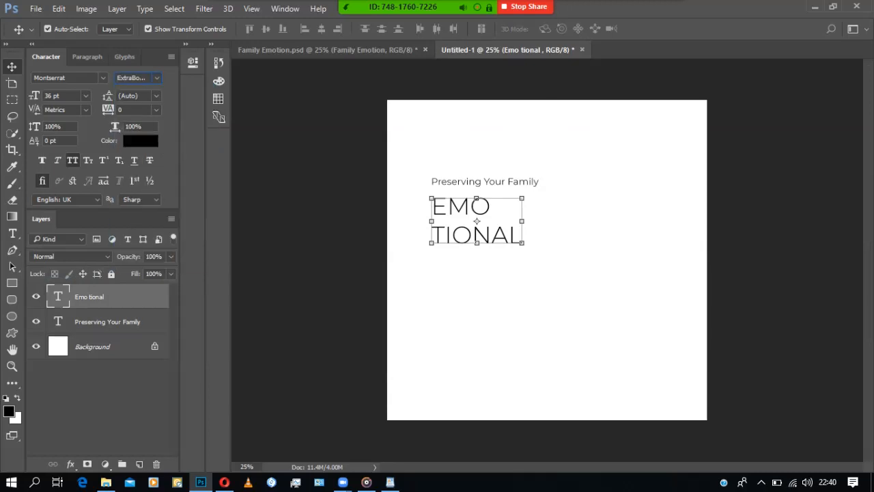
# - Compare the Black, ExtraBold and SemiBold weights on the EMO TIONAL text and apply Black
pyautogui.click(157, 78)
pyautogui.click(137, 253)
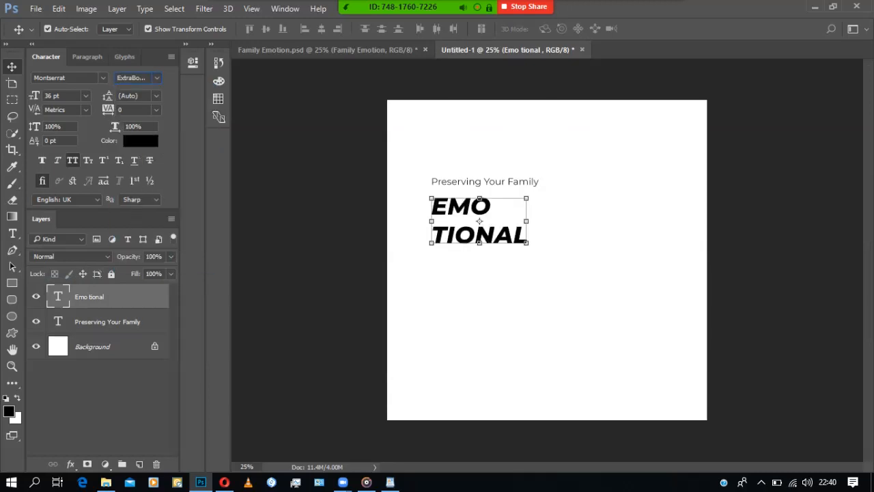
pyautogui.click(156, 78)
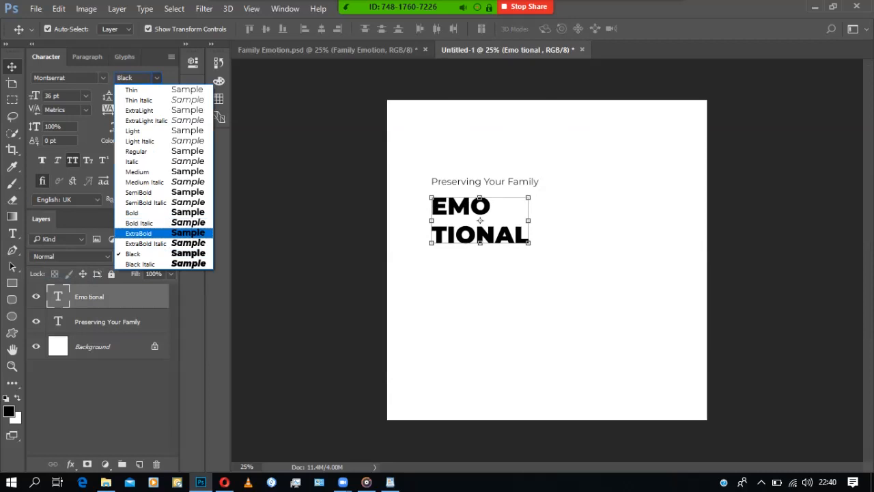
pyautogui.click(137, 234)
pyautogui.click(156, 78)
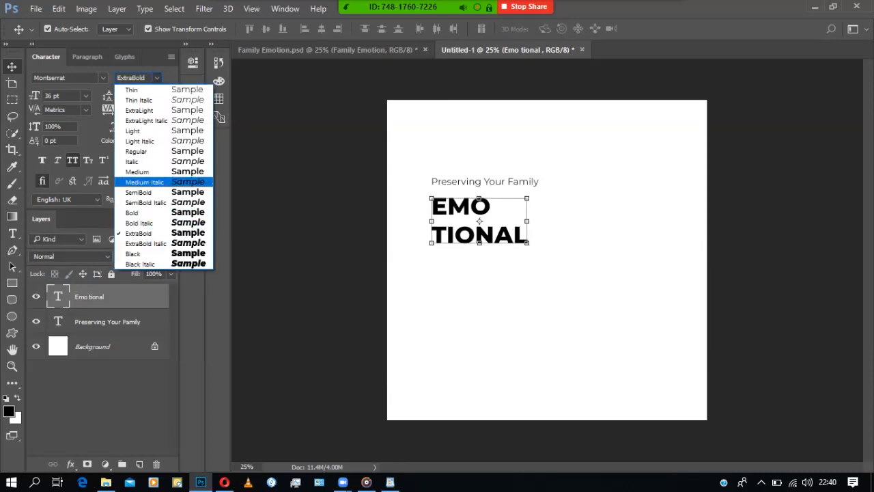
pyautogui.click(136, 190)
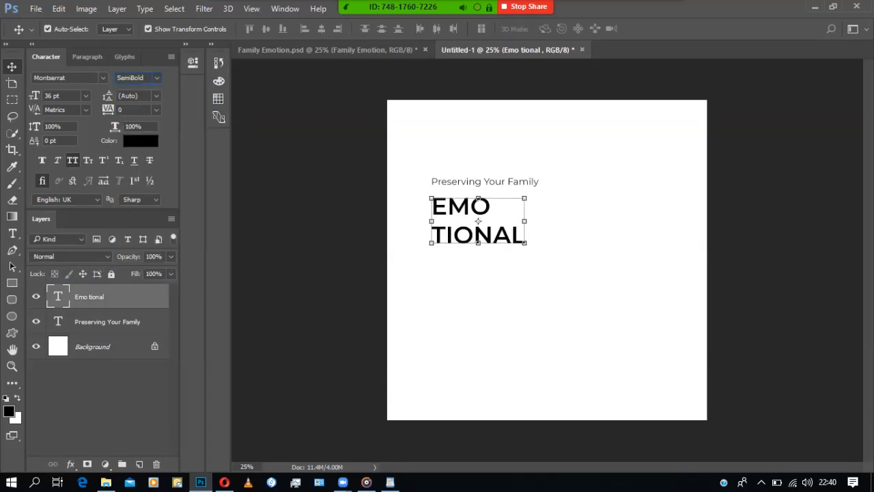
pyautogui.click(156, 78)
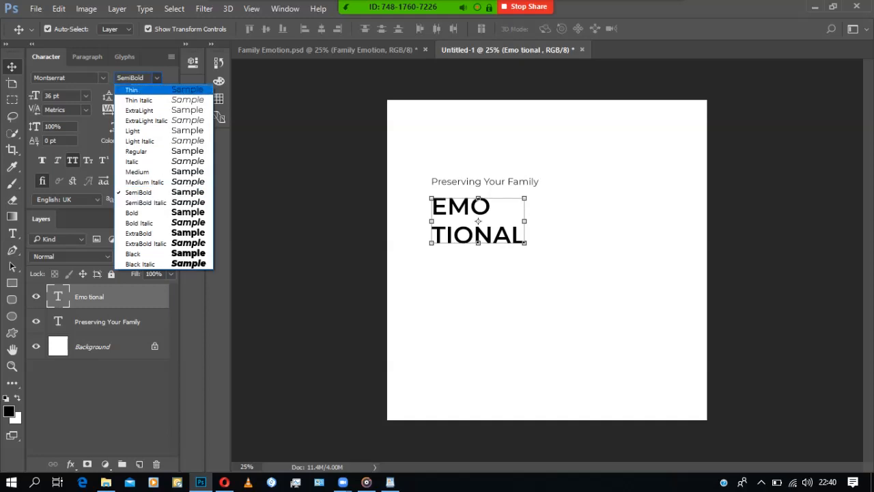
pyautogui.click(133, 254)
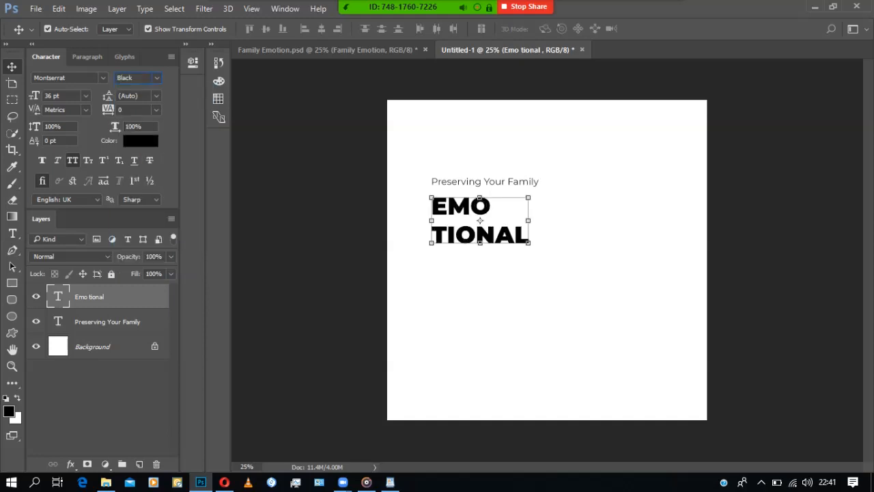
pyautogui.moveTo(348, 7)
pyautogui.click(266, 15)
pyautogui.click(233, 17)
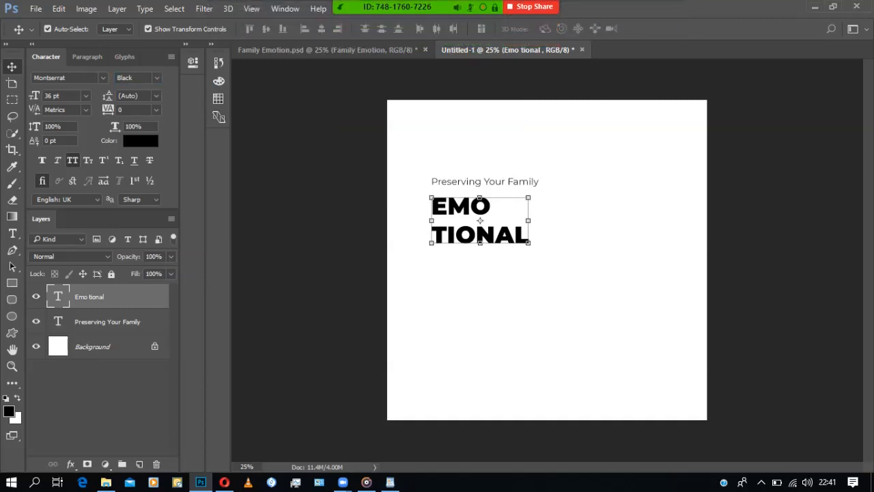
# - Reposition the EMO TIONAL text directly beneath the Preserving Your Family line, keeping their left edges aligned
pyautogui.moveTo(471, 209); pyautogui.dragTo(471, 225)
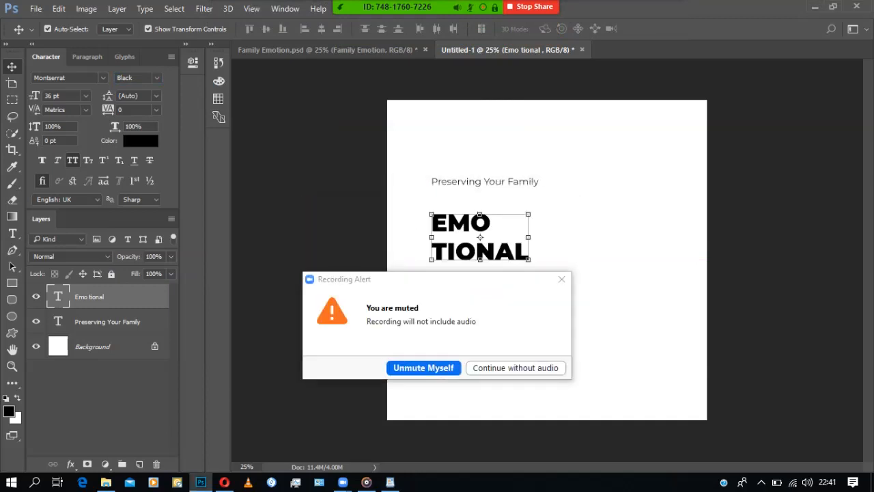
pyautogui.moveTo(529, 8)
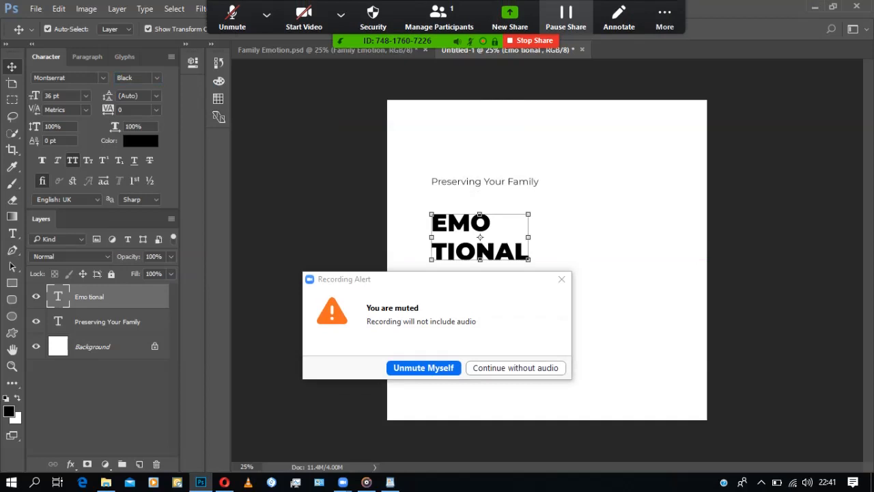
pyautogui.click(565, 17)
pyautogui.click(565, 18)
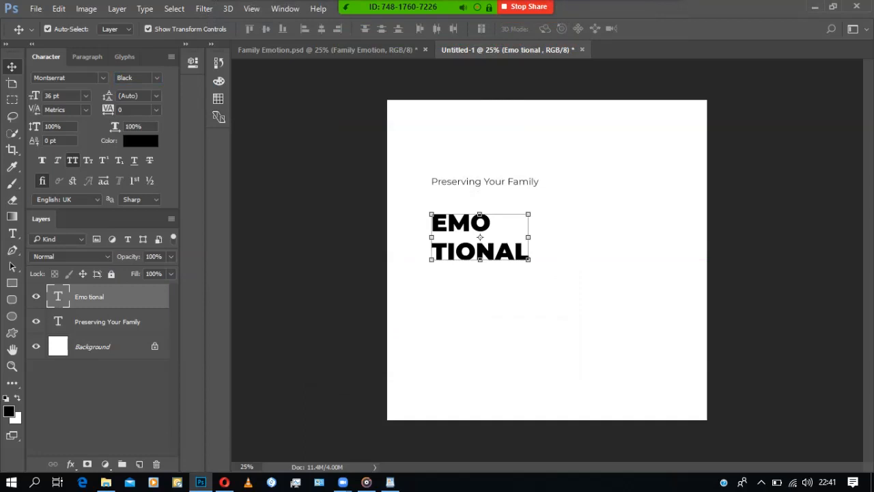
pyautogui.moveTo(458, 223); pyautogui.dragTo(458, 206)
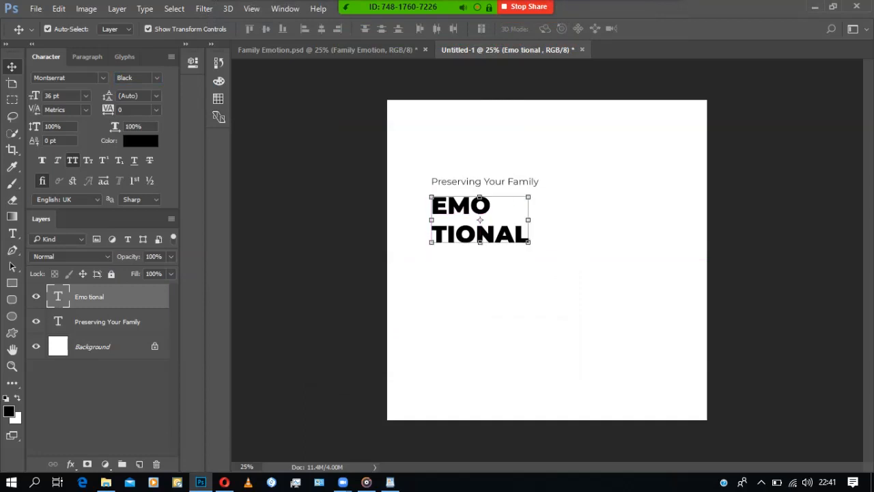
pyautogui.click(587, 293)
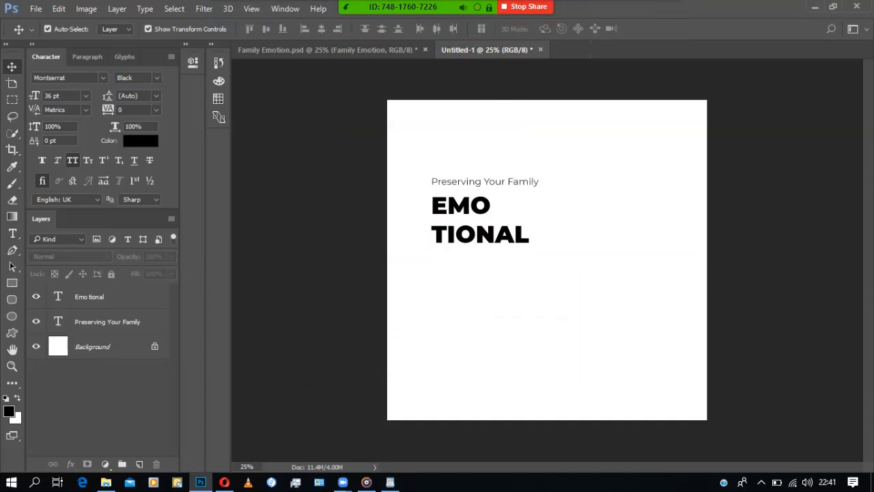
pyautogui.click(480, 234)
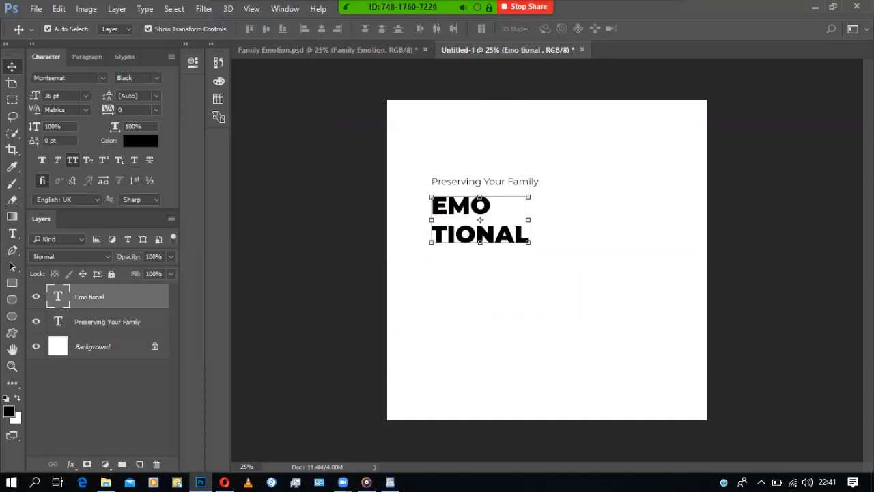
pyautogui.click(587, 273)
pyautogui.click(480, 233)
pyautogui.click(587, 273)
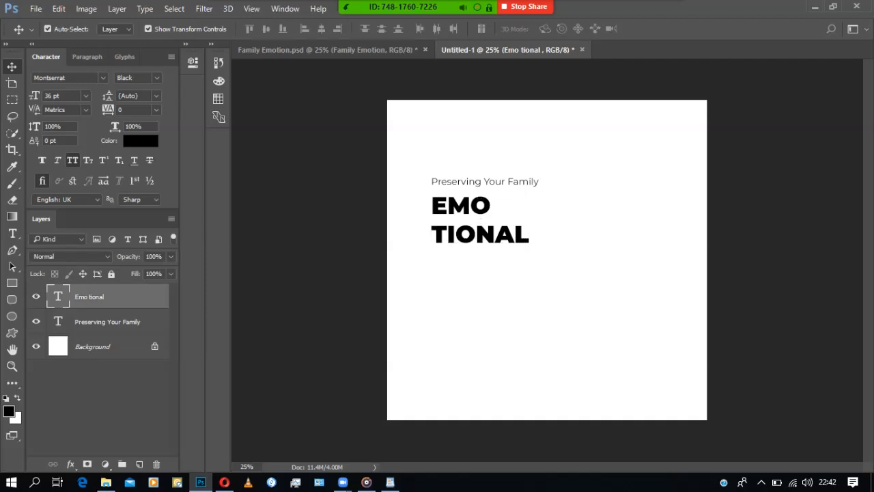
pyautogui.click(479, 234)
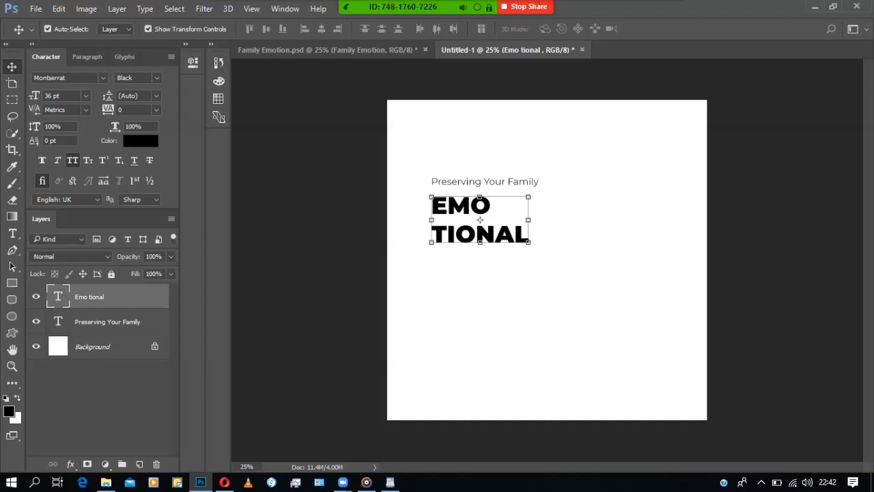
# - Try moving both text lines with the transform controls hidden, undo the moves and show the controls again
pyautogui.click(148, 29)
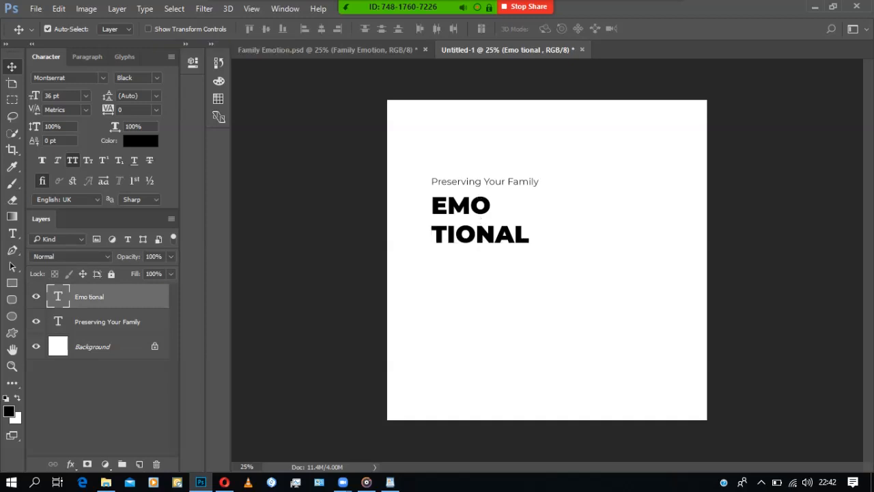
pyautogui.moveTo(481, 205); pyautogui.dragTo(553, 251)
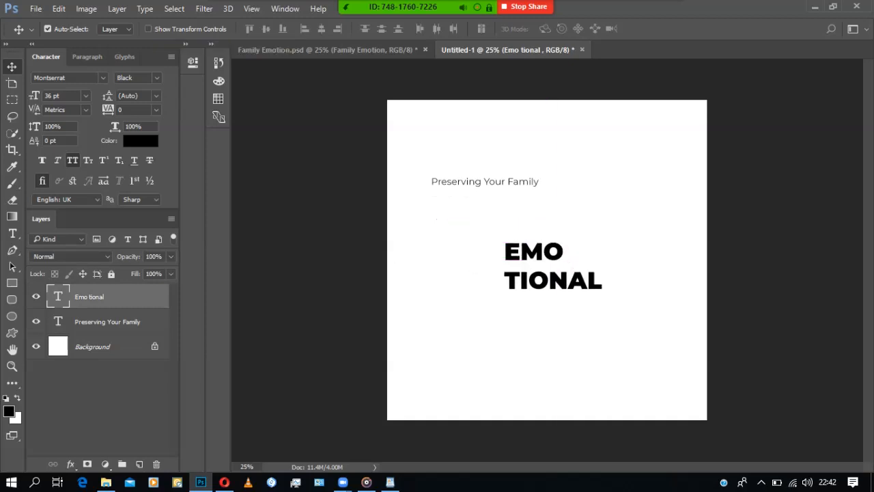
pyautogui.moveTo(522, 182); pyautogui.dragTo(503, 216)
pyautogui.click(533, 253)
pyautogui.hotkey('ctrl', 'alt', 'z')
pyautogui.hotkey('ctrl', 'alt', 'z')
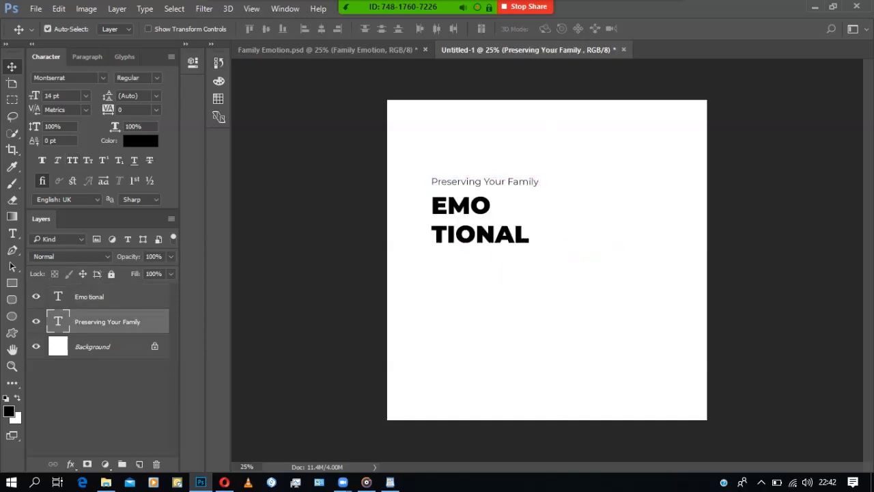
pyautogui.click(148, 28)
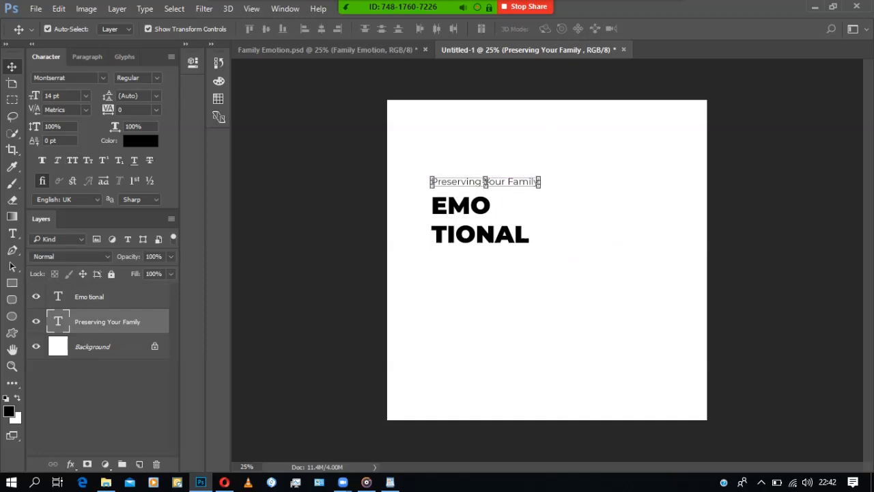
pyautogui.click(479, 234)
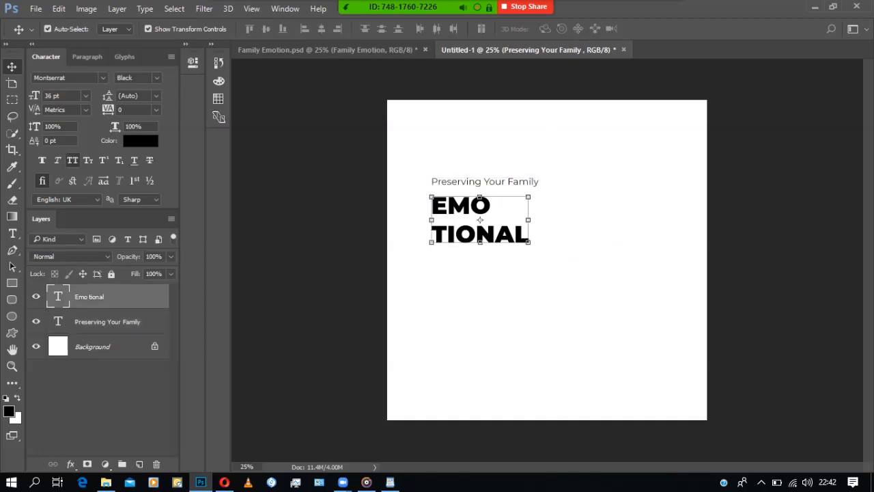
pyautogui.click(486, 182)
pyautogui.click(485, 181)
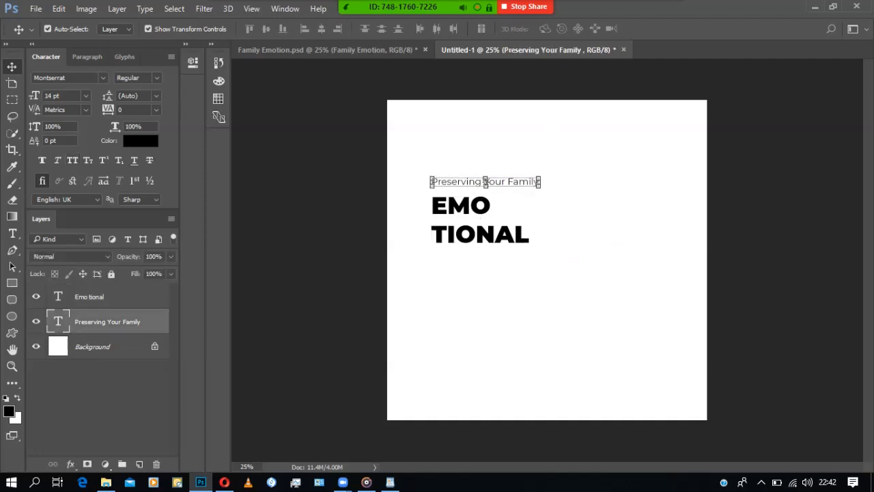
pyautogui.click(480, 234)
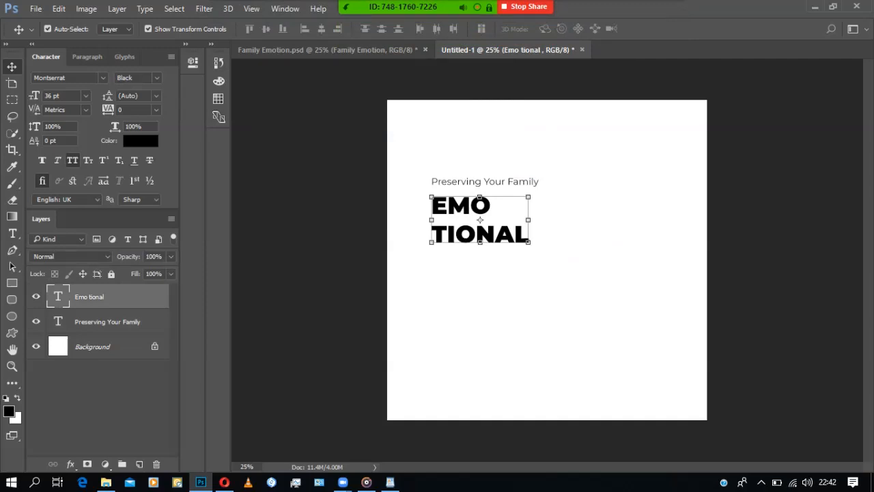
# - Try leading values of 16, 18, 24 and 30 pt on the EMO TIONAL text
pyautogui.click(156, 96)
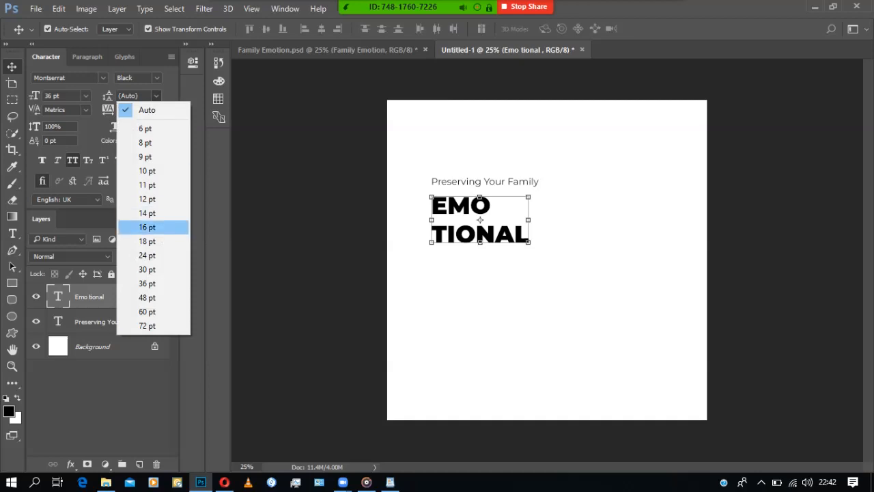
pyautogui.click(146, 227)
pyautogui.click(157, 95)
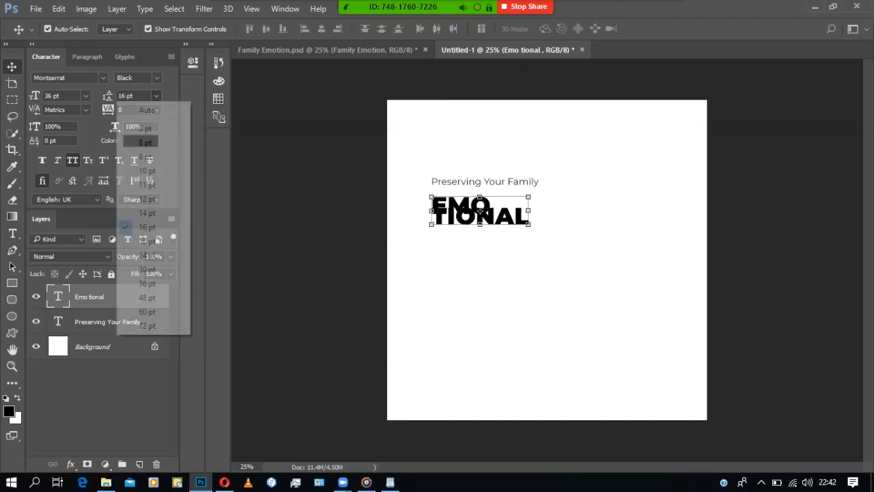
pyautogui.click(146, 240)
pyautogui.click(157, 95)
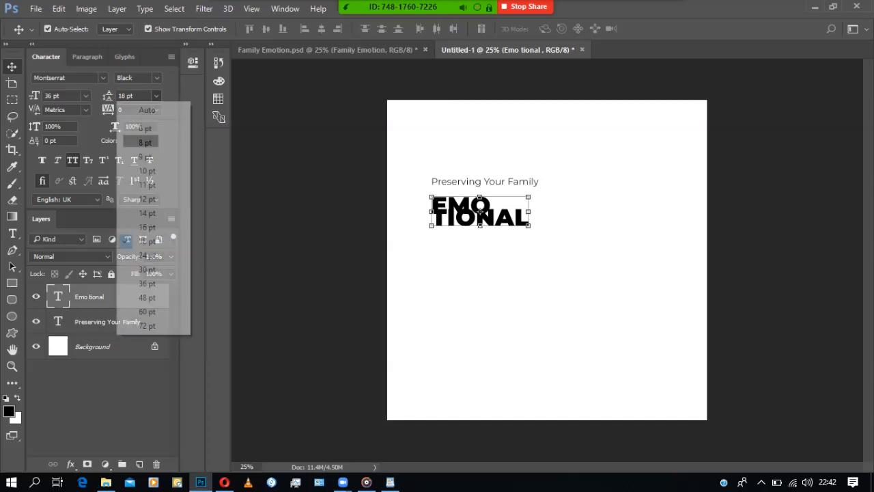
pyautogui.click(147, 255)
pyautogui.click(156, 96)
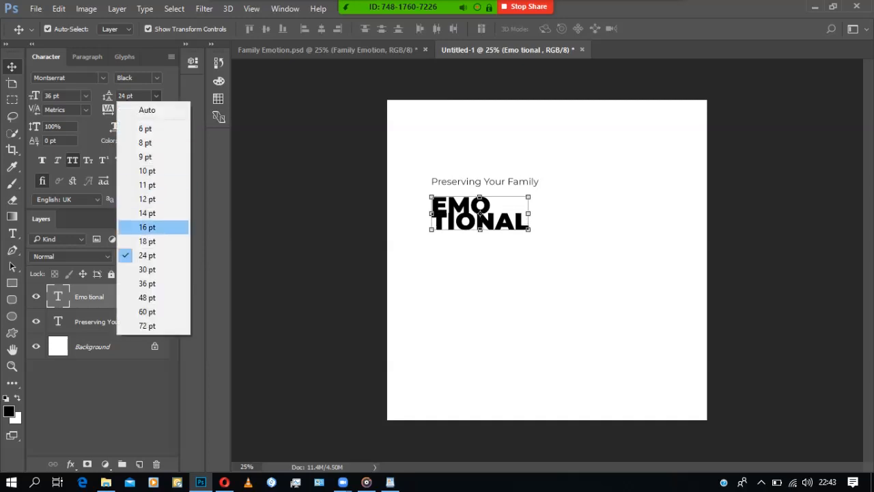
pyautogui.click(147, 269)
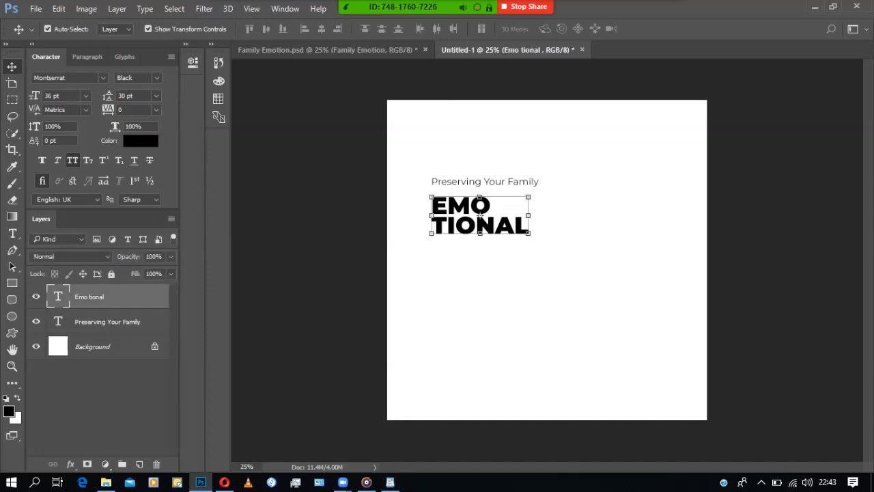
# - Set the leading of the EMO TIONAL text to 35 pt
pyautogui.click(157, 95)
pyautogui.click(147, 283)
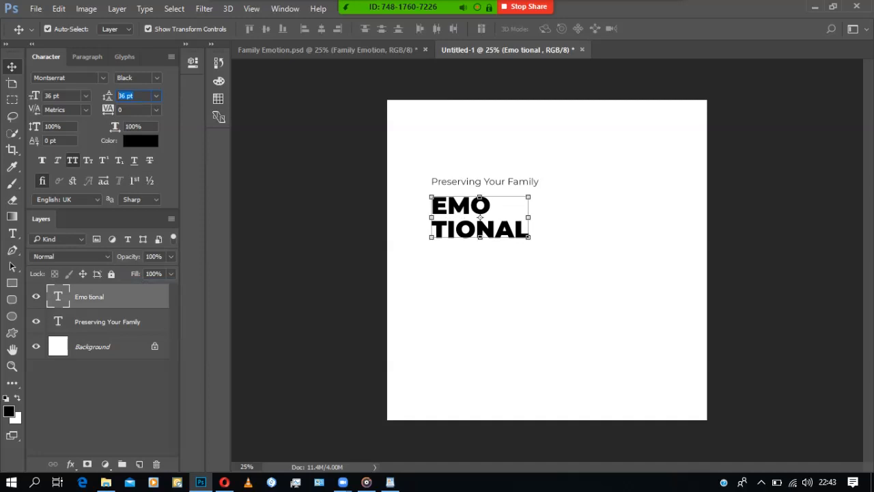
pyautogui.write('35')
pyautogui.press('Return')
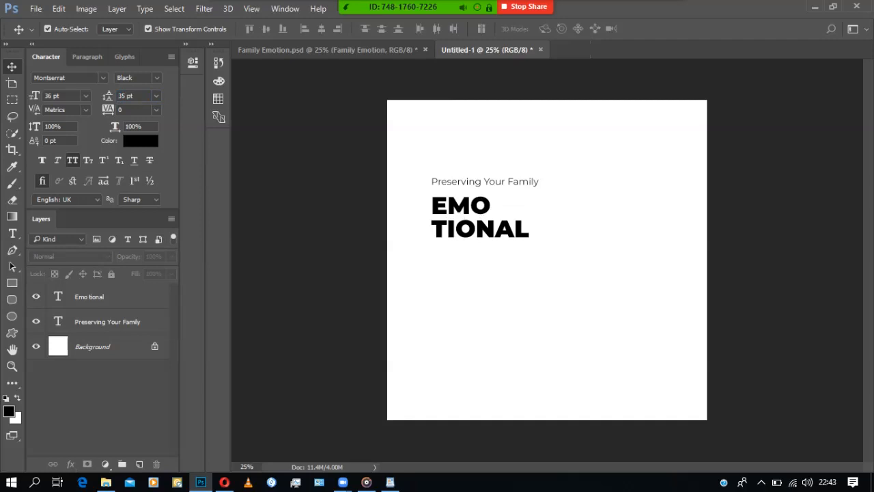
pyautogui.click(486, 181)
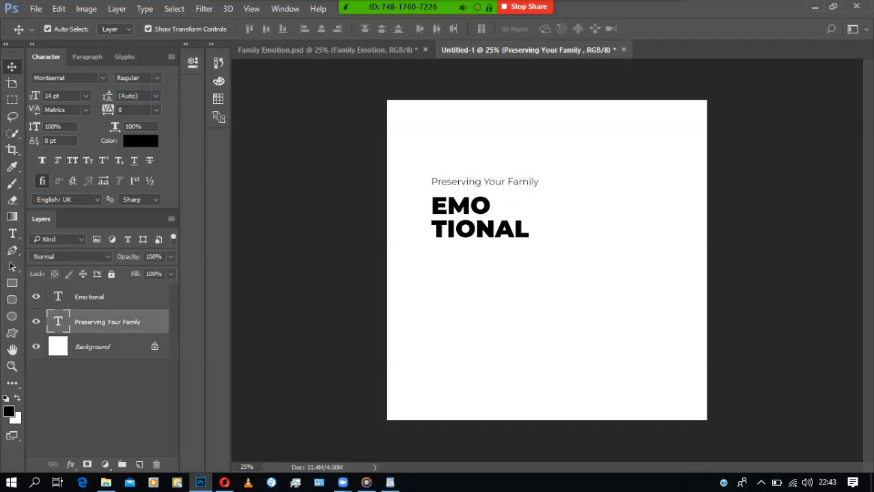
pyautogui.click(593, 205)
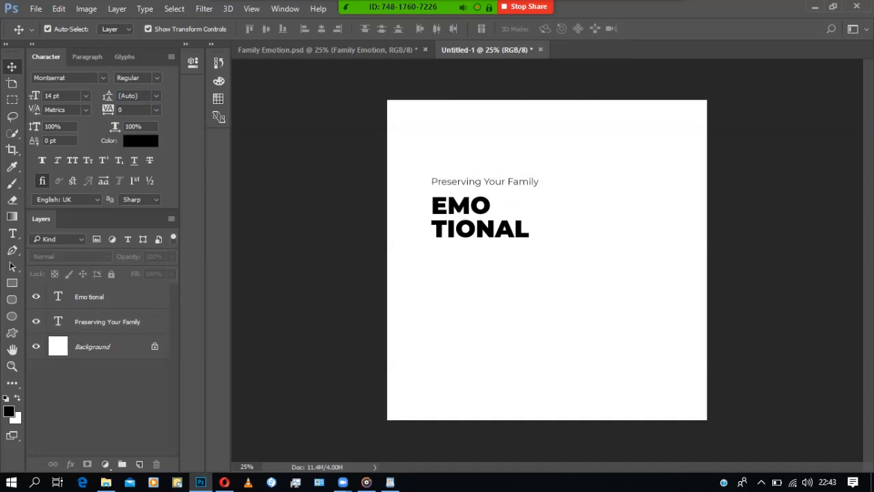
pyautogui.click(486, 181)
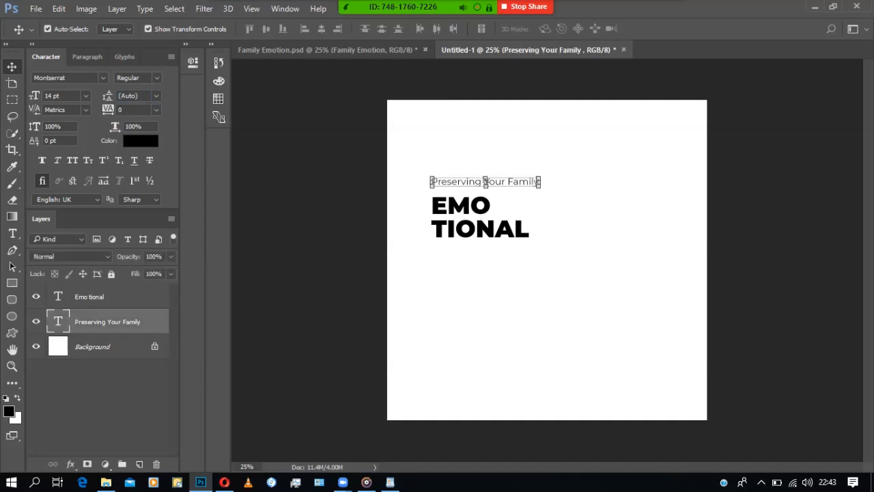
pyautogui.press('t')
pyautogui.moveTo(507, 182); pyautogui.dragTo(542, 182)
pyautogui.click(552, 180)
pyautogui.click(507, 181)
pyautogui.click(12, 66)
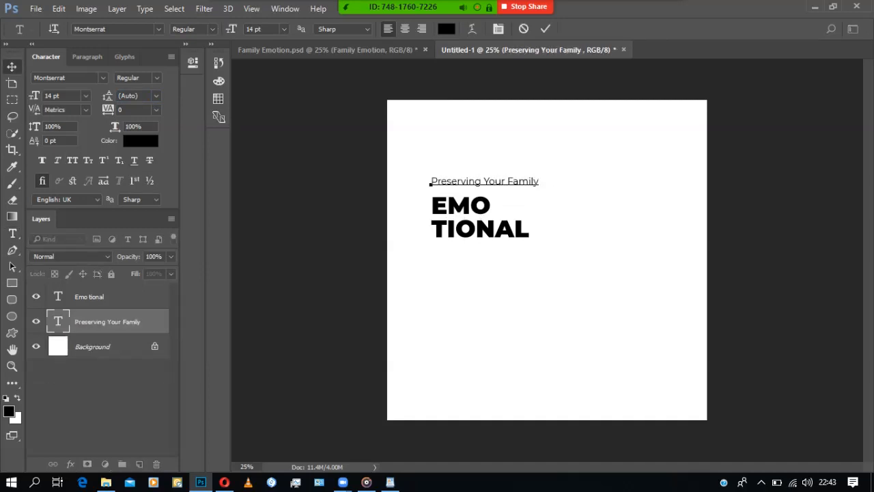
pyautogui.press('t')
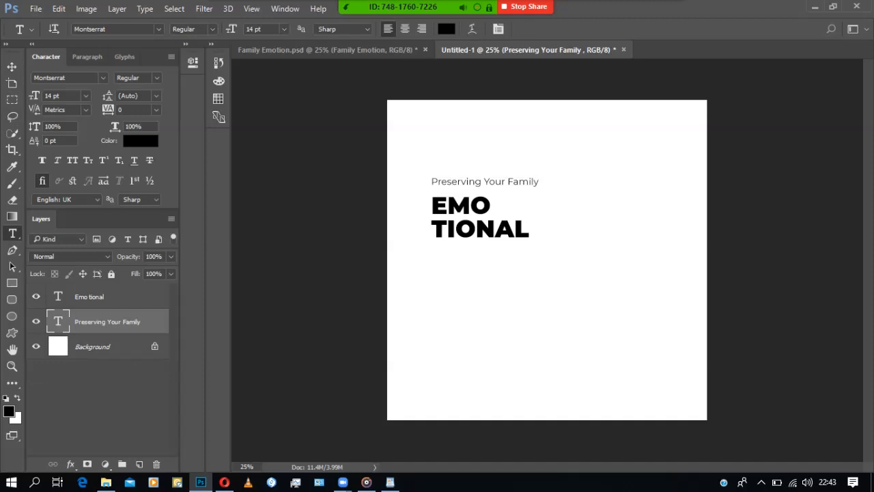
pyautogui.press('v')
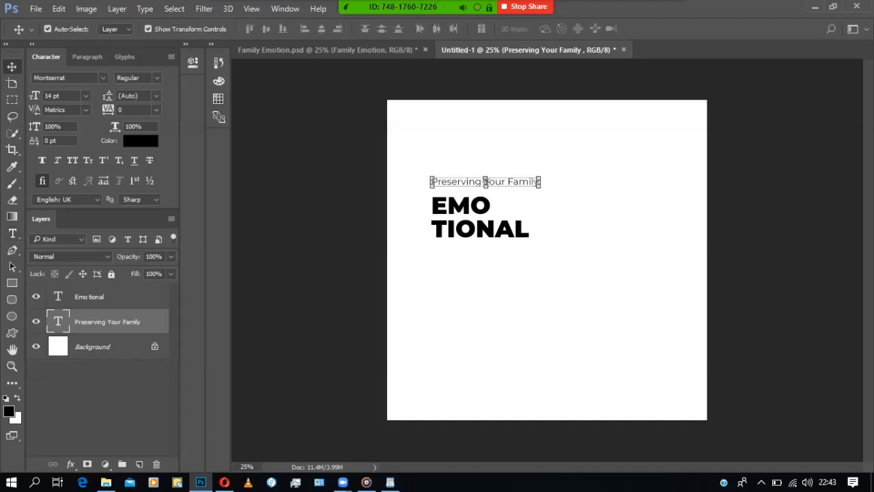
pyautogui.hotkey('alt', ']')
pyautogui.hotkey('alt', '[')
pyautogui.click(498, 163)
pyautogui.click(485, 182)
# - Style only the word Family in the Preserving Your Family line as Montserrat ExtraBold in All Caps
pyautogui.click(12, 233)
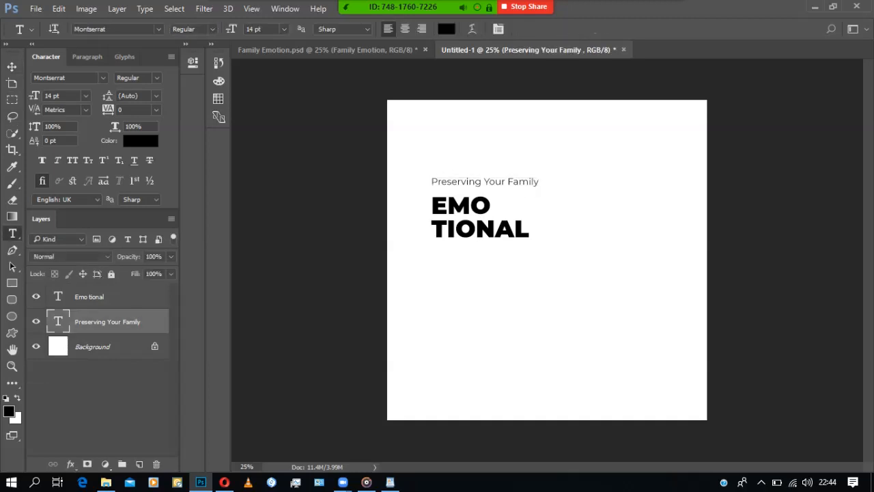
pyautogui.moveTo(507, 181); pyautogui.dragTo(540, 182)
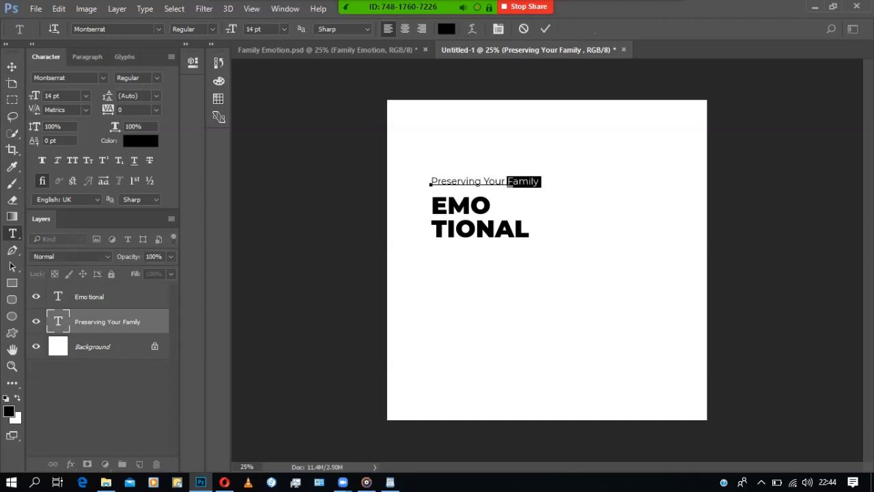
pyautogui.click(157, 78)
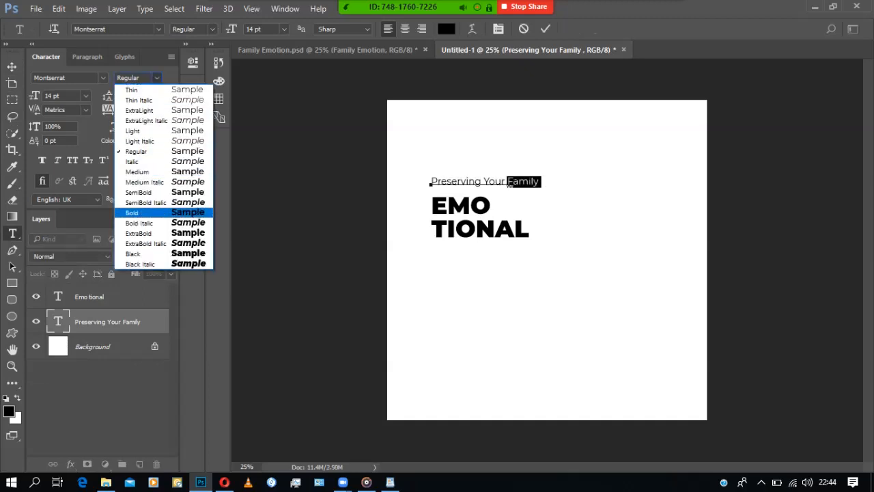
pyautogui.press('Return')
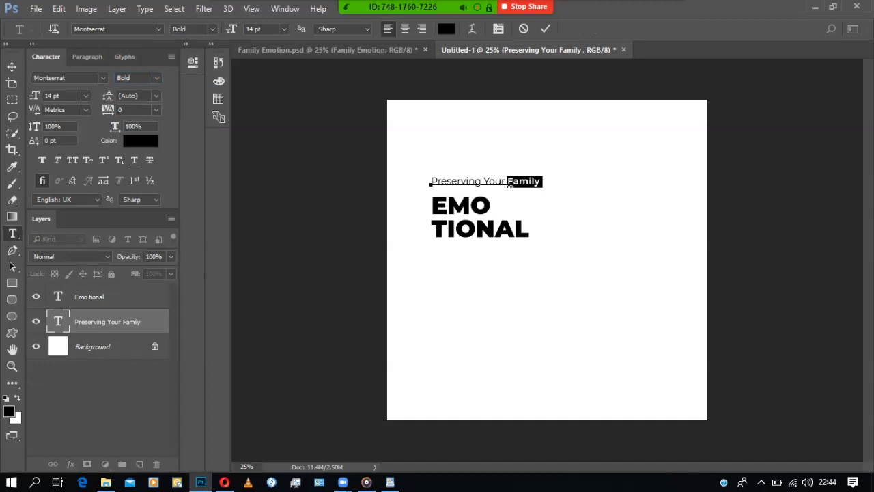
pyautogui.click(157, 78)
pyautogui.click(137, 234)
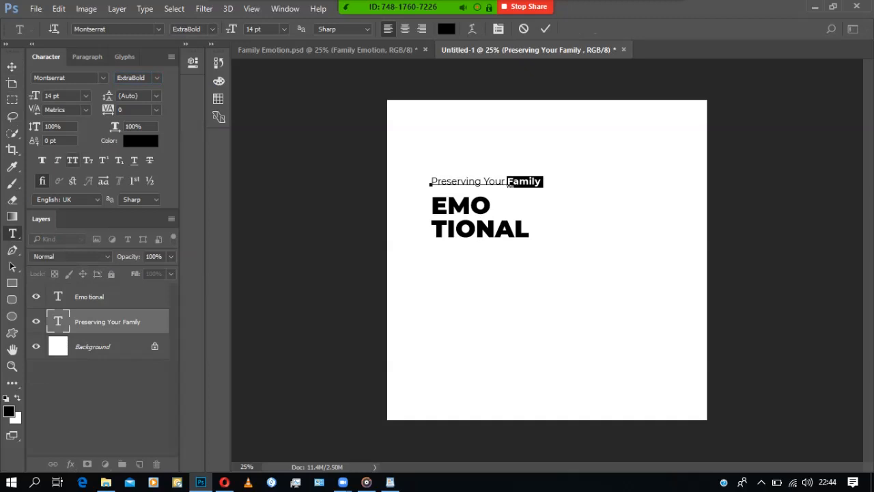
pyautogui.click(72, 160)
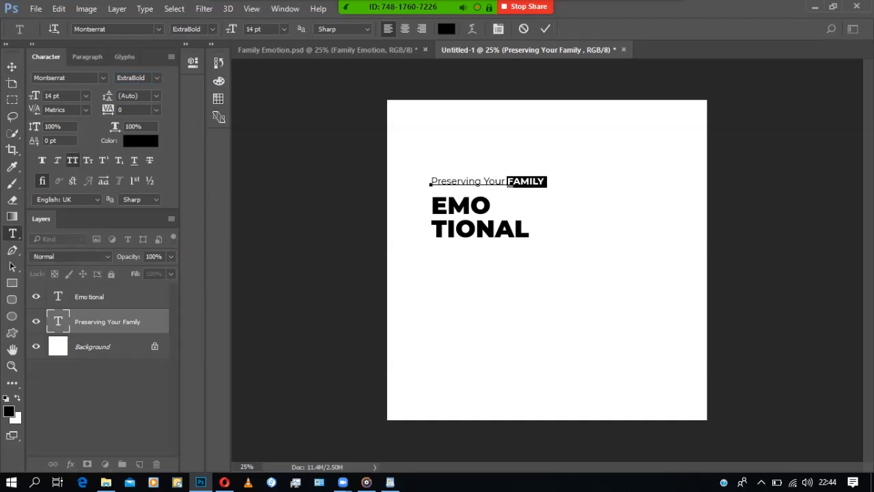
pyautogui.click(545, 28)
pyautogui.press('v')
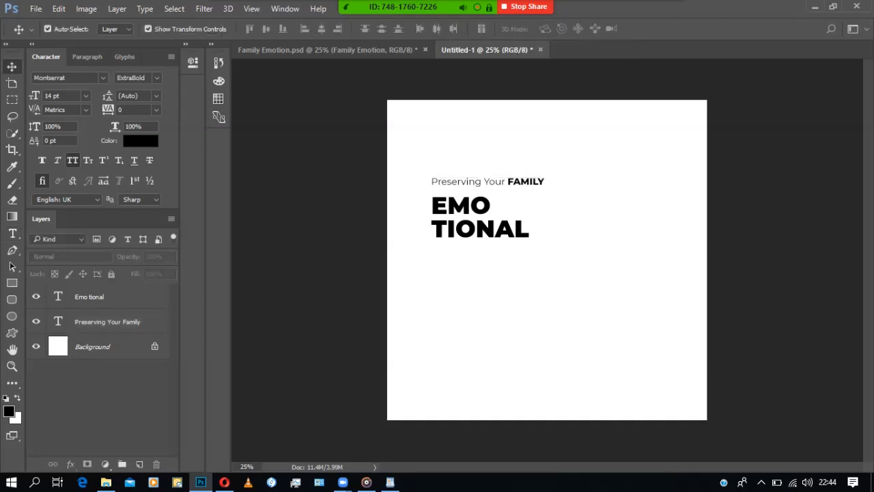
# - Check the next headline word in the WordPad brief, return to Photoshop and add a Wellness text line just below EMO TIONAL
pyautogui.click(390, 482)
pyautogui.moveTo(394, 123); pyautogui.dragTo(435, 122)
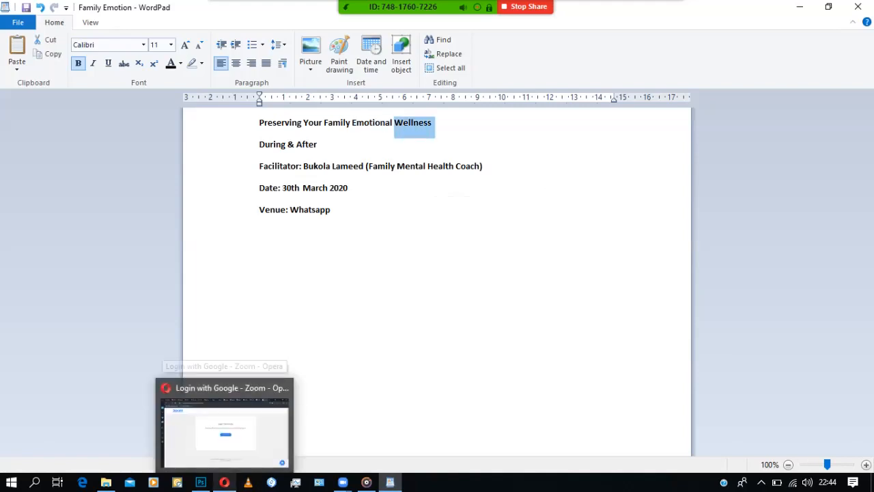
pyautogui.click(201, 482)
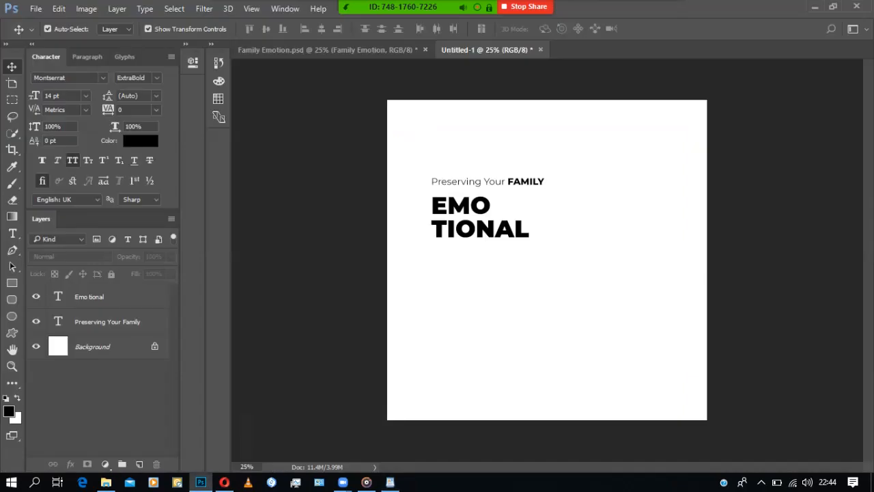
pyautogui.click(12, 233)
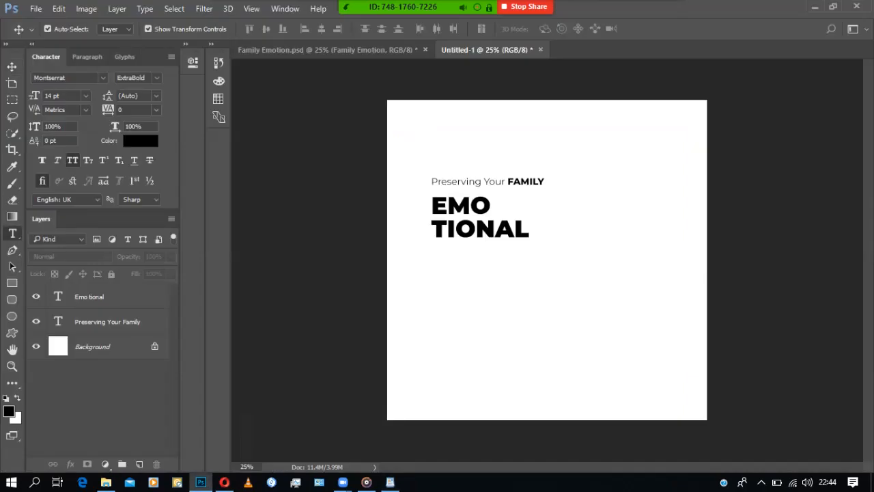
pyautogui.click(436, 253)
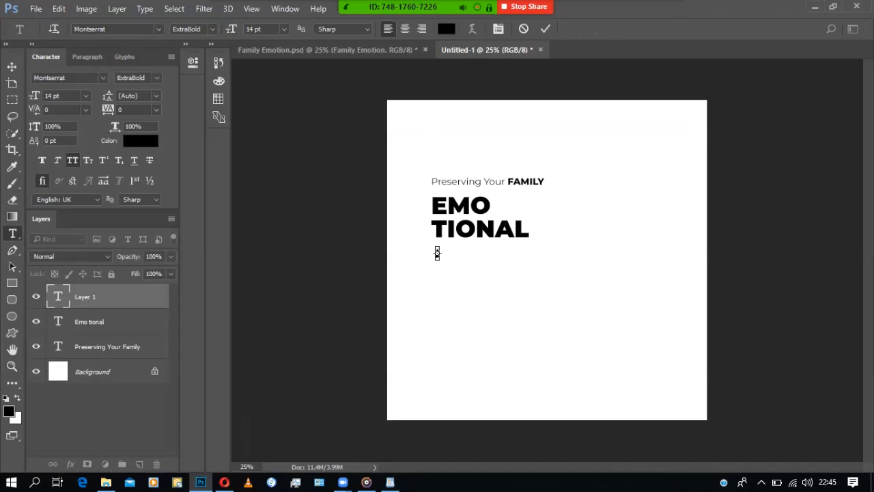
pyautogui.write('WELLNESS')
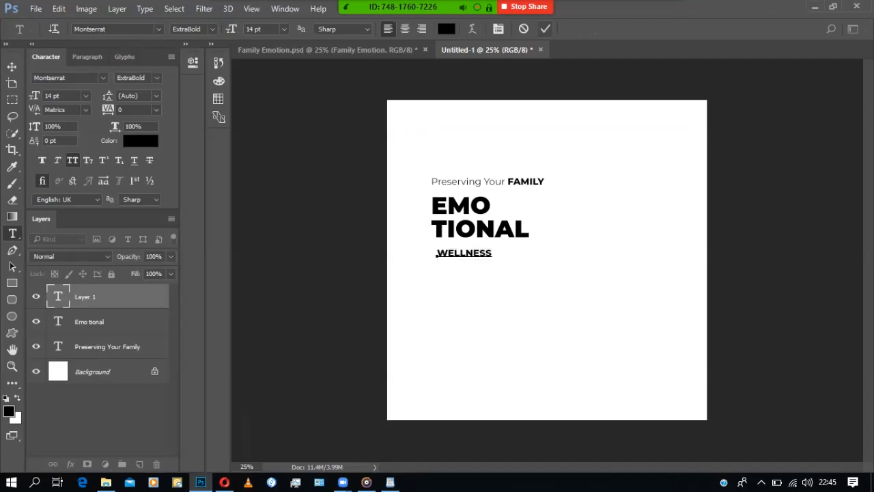
pyautogui.click(545, 29)
pyautogui.click(11, 66)
# - Turn off All Caps for the Wellness text
pyautogui.click(519, 314)
pyautogui.click(465, 254)
pyautogui.click(519, 314)
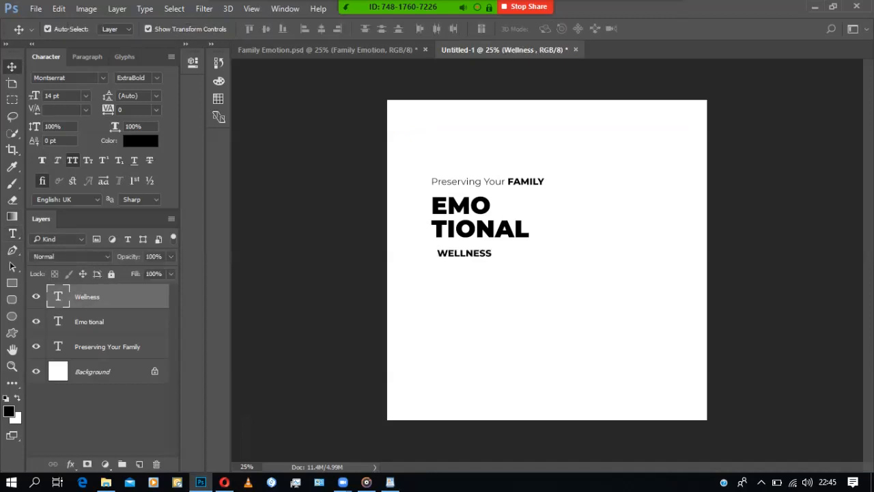
pyautogui.click(464, 253)
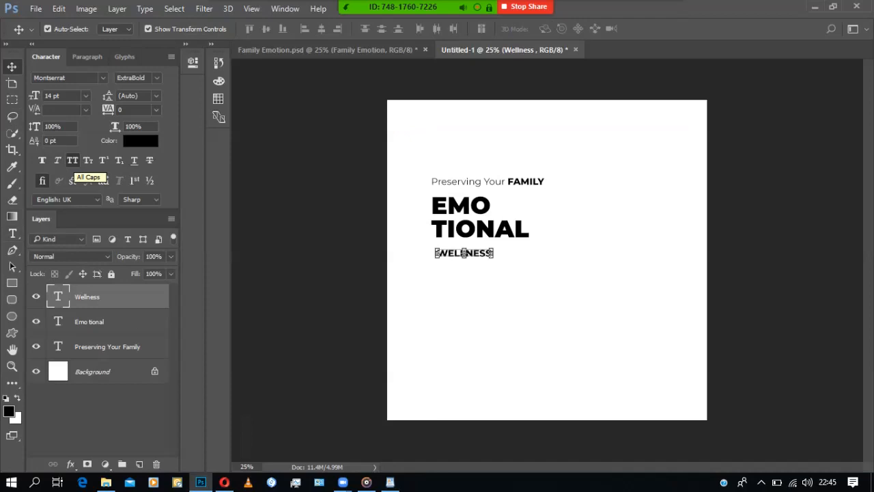
pyautogui.click(73, 161)
pyautogui.click(308, 204)
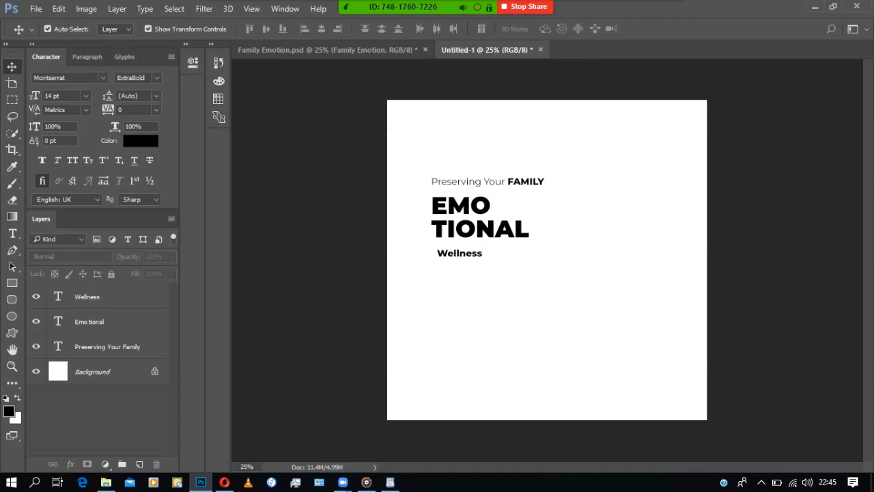
pyautogui.click(460, 253)
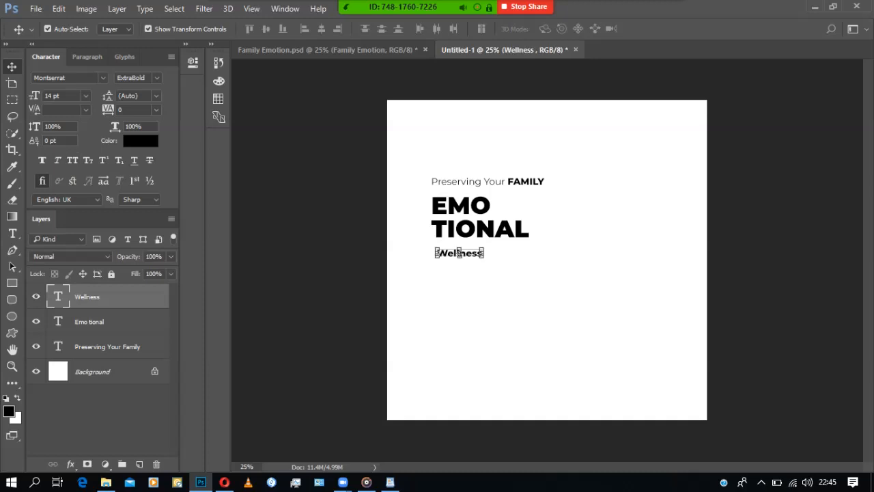
pyautogui.click(328, 177)
# - Examine the font settings of the Wellness text in Family Emotion.psd and return to the Untitled-1 document
pyautogui.click(328, 50)
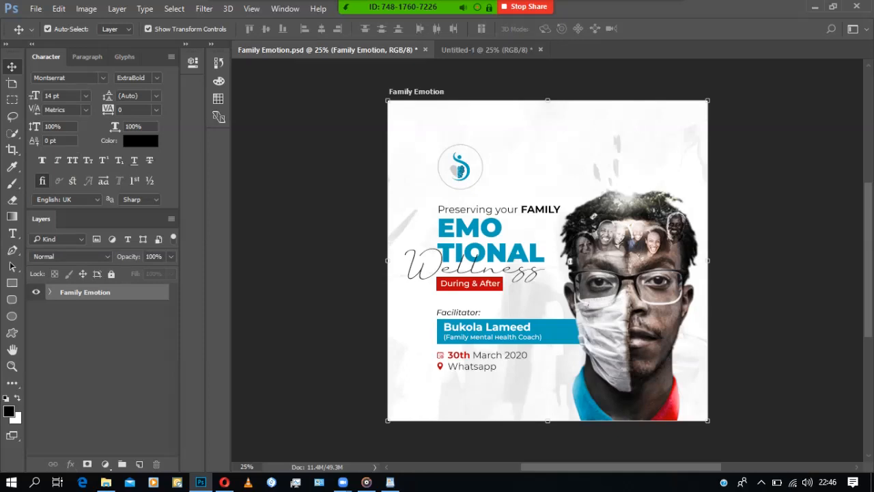
pyautogui.click(478, 269)
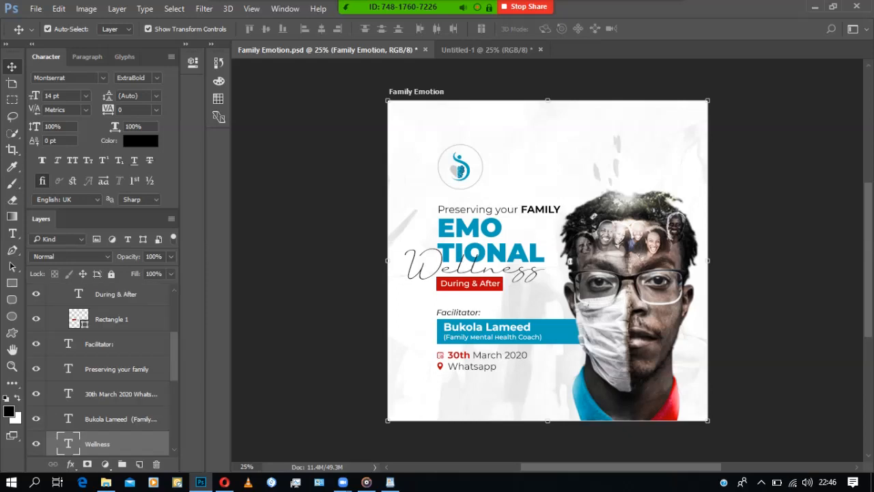
pyautogui.click(328, 273)
pyautogui.click(478, 269)
pyautogui.click(328, 273)
pyautogui.click(478, 269)
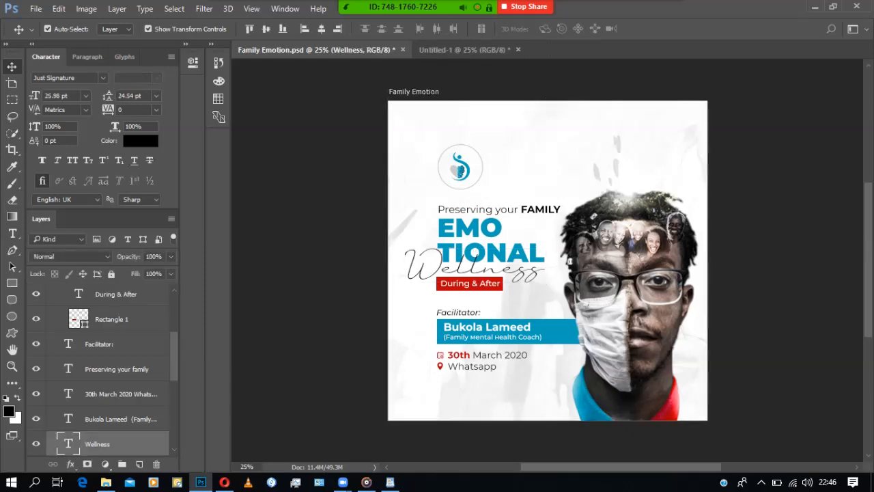
pyautogui.click(327, 273)
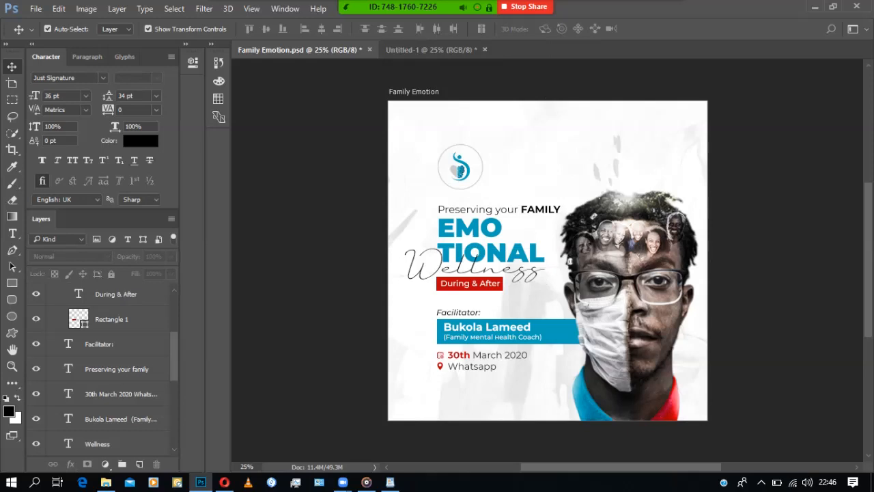
pyautogui.click(475, 282)
pyautogui.click(328, 274)
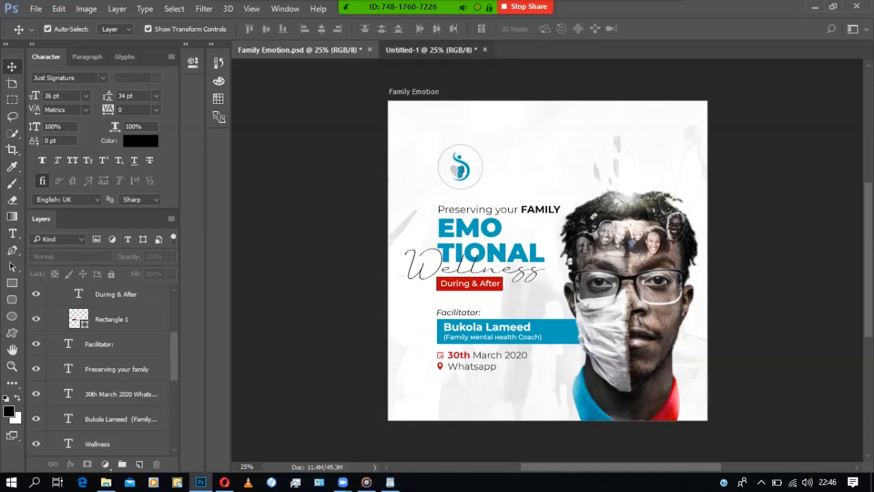
pyautogui.click(430, 49)
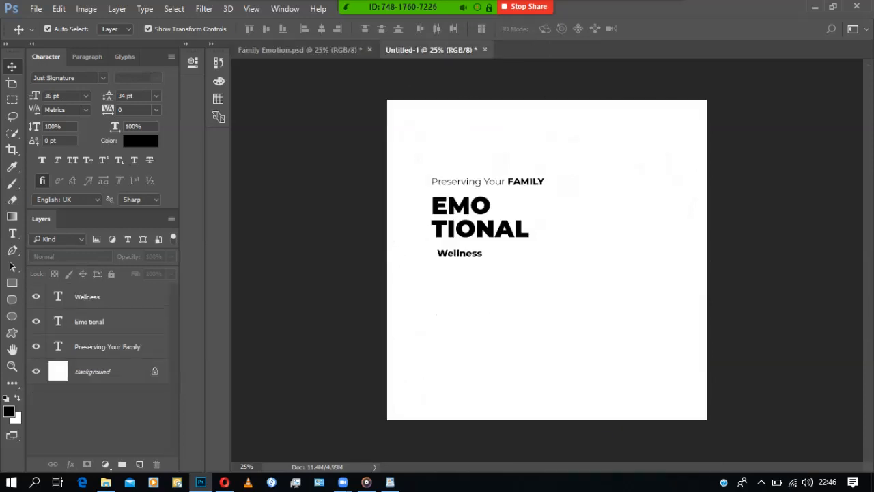
pyautogui.click(460, 253)
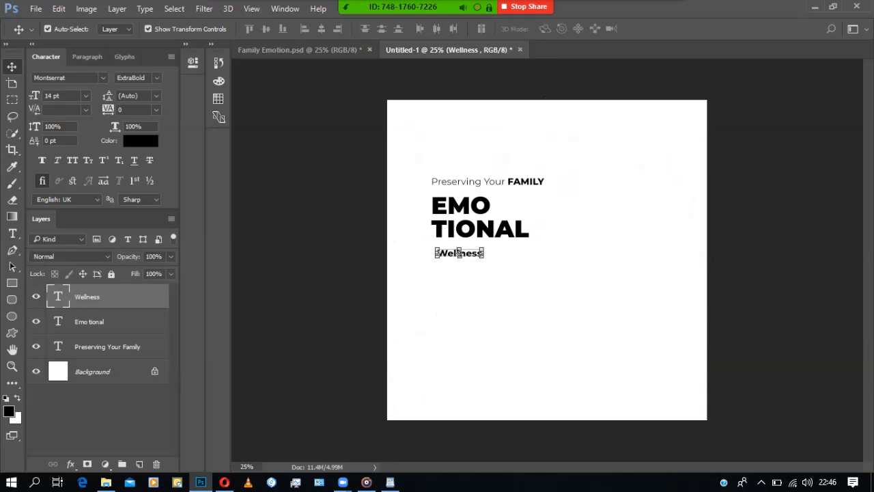
pyautogui.click(103, 78)
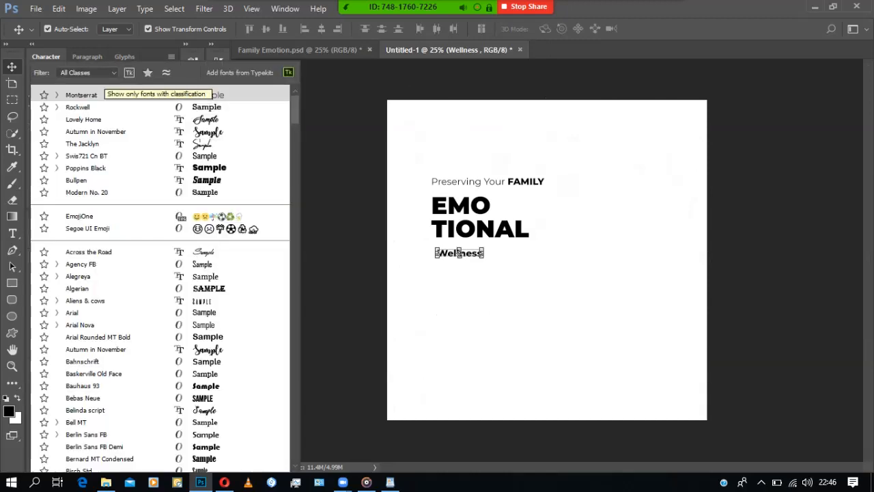
pyautogui.doubleClick(47, 56)
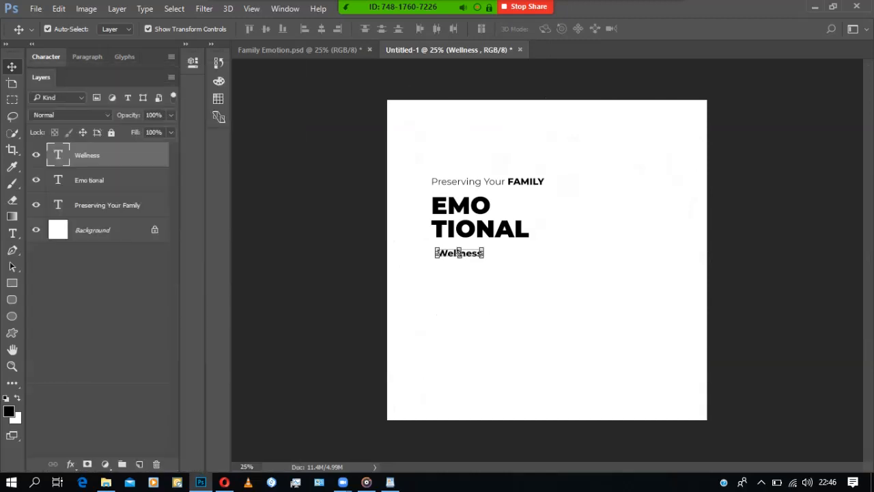
pyautogui.click(46, 57)
pyautogui.click(546, 321)
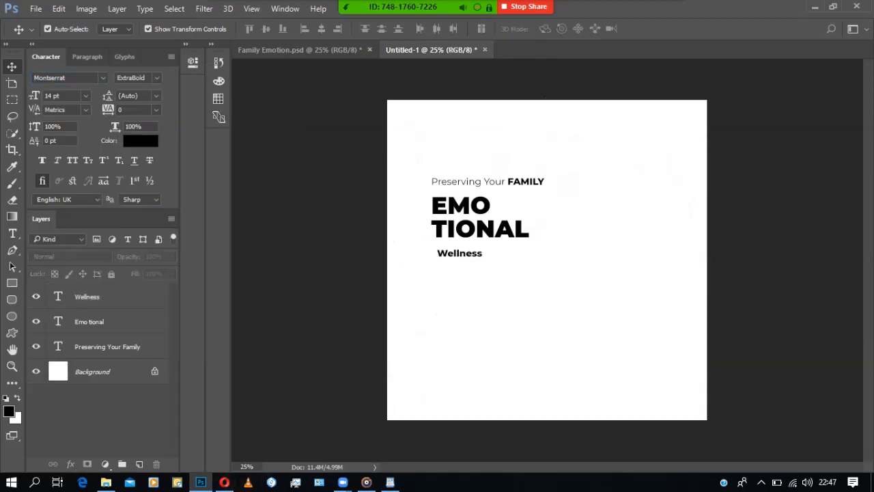
# - Switch to the Opera browser, open fonts.google.com in a new tab and look through the font families
pyautogui.click(224, 482)
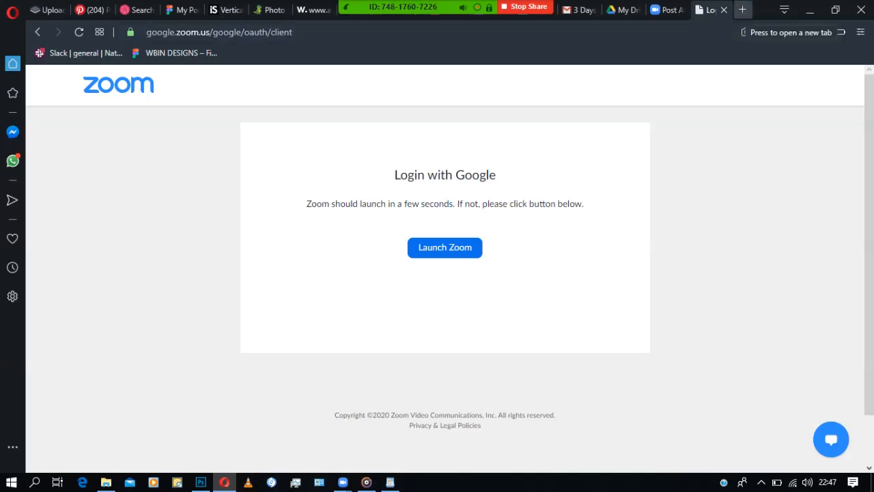
pyautogui.click(742, 10)
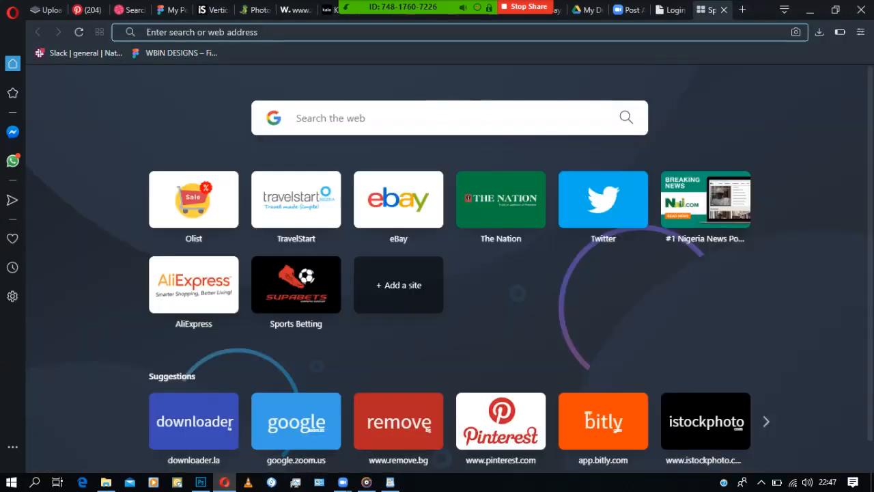
pyautogui.write('fonts.google.com')
pyautogui.press('Return')
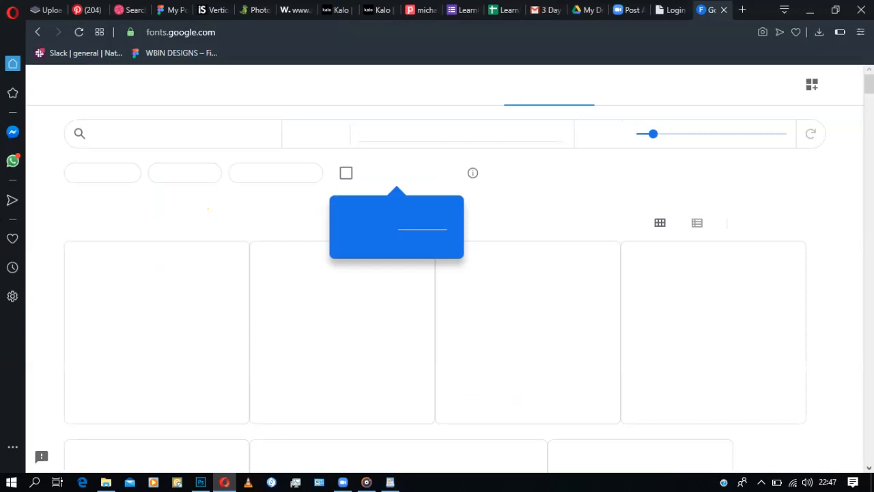
pyautogui.click(447, 246)
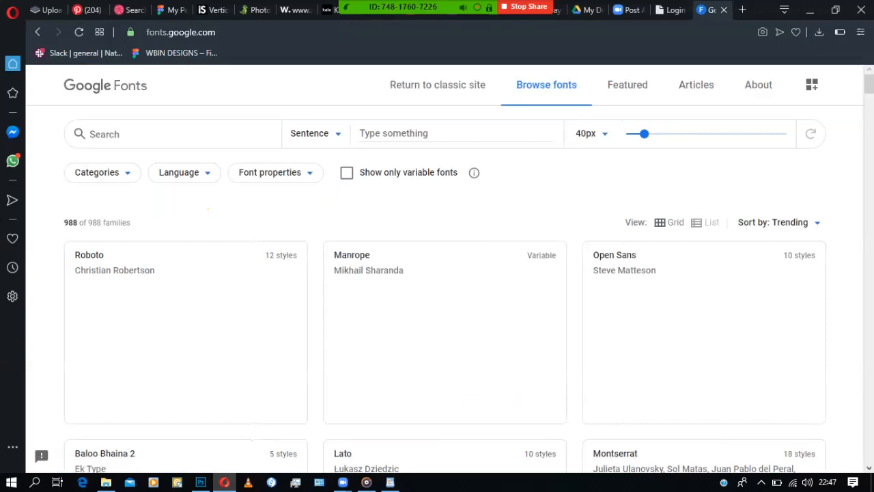
pyautogui.scroll(-4, 444, 328)
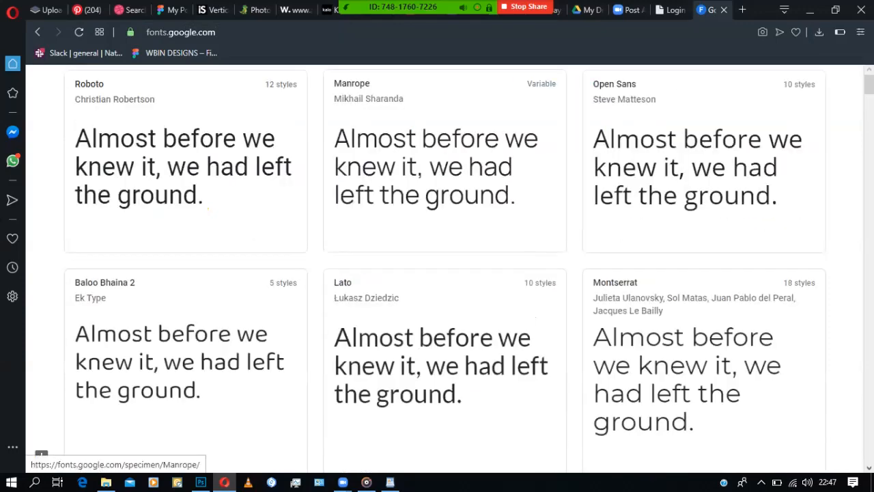
pyautogui.scroll(4, 443, 328)
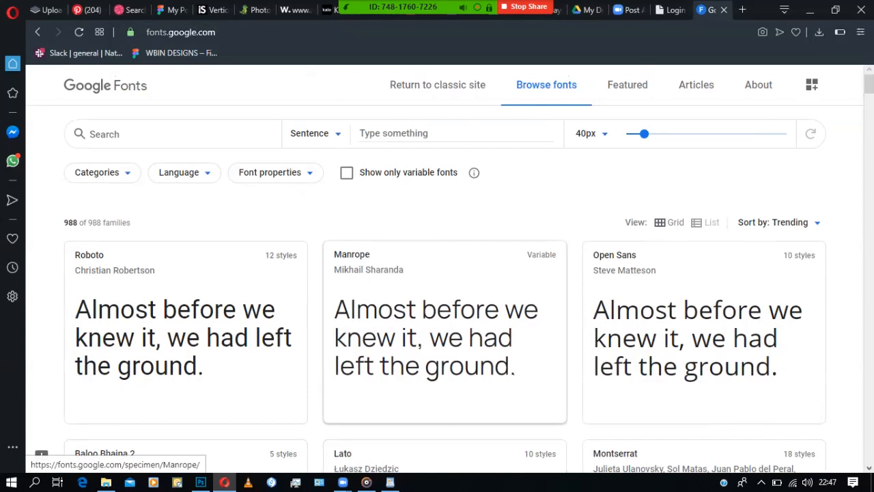
# - Switch to Photoshop and check the font of the Wellness text in Family Emotion.psd
pyautogui.click(201, 482)
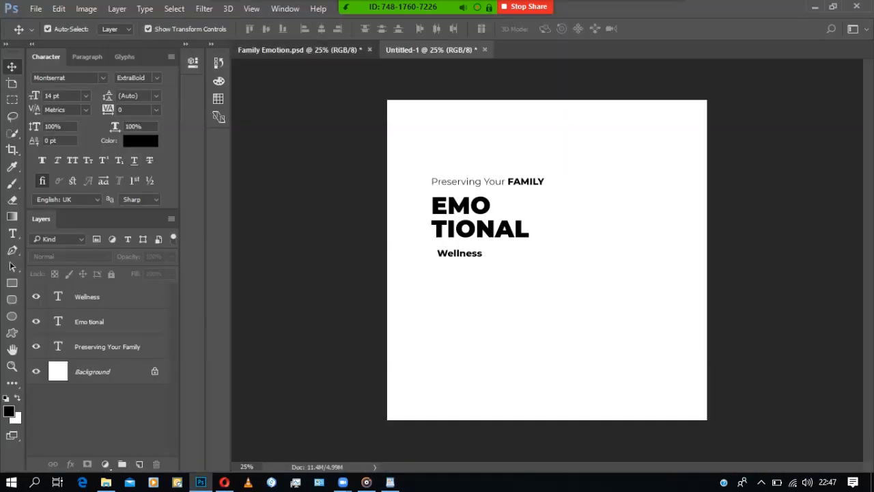
pyautogui.click(297, 50)
pyautogui.click(475, 270)
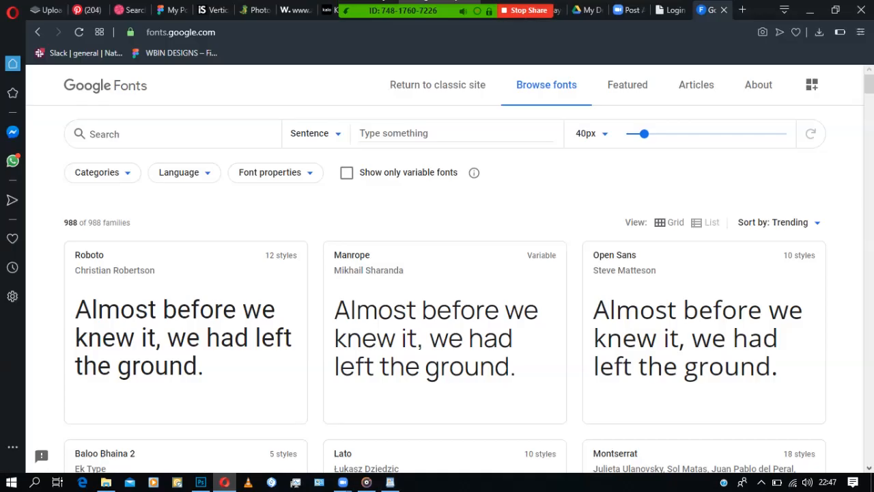
# - Return to the Opera browser, search Google Fonts for "just sig" and the shorter "just", and clear the search
pyautogui.click(224, 482)
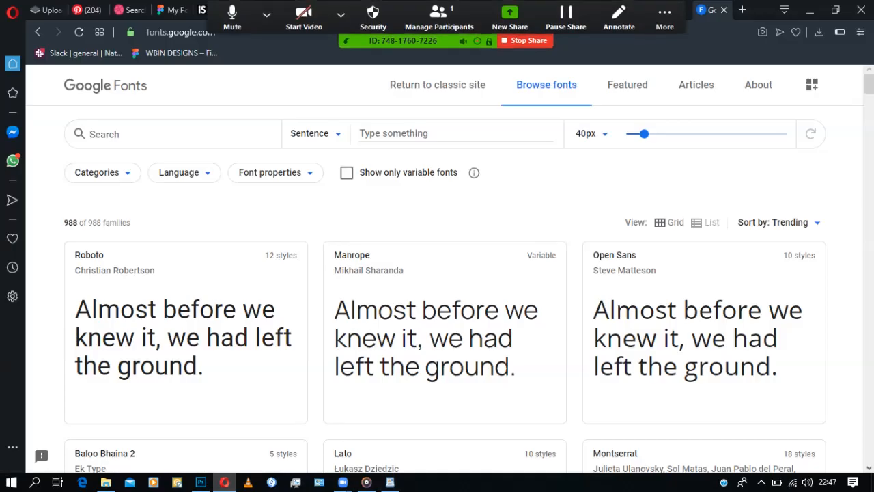
pyautogui.write('just sig')
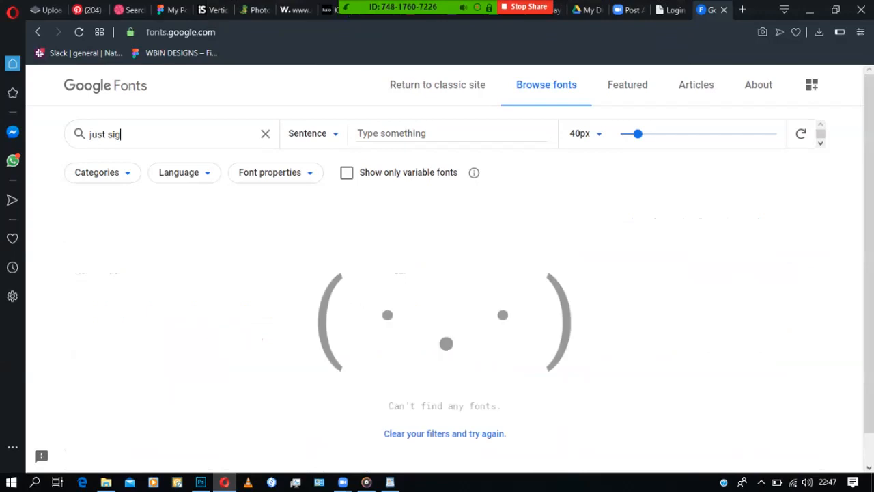
pyautogui.press('BackSpace')
pyautogui.press('BackSpace')
pyautogui.press('BackSpace')
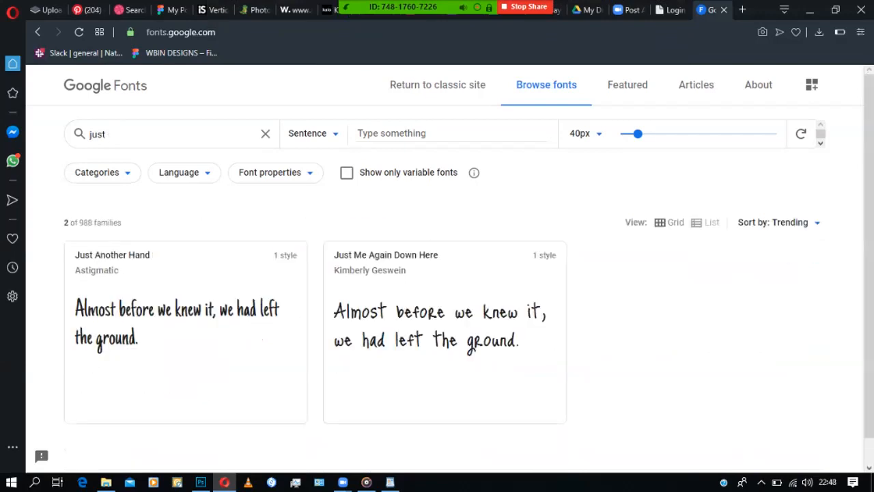
pyautogui.press('BackSpace')
pyautogui.press('BackSpace')
pyautogui.press('BackSpace')
pyautogui.press('BackSpace')
pyautogui.press('BackSpace')
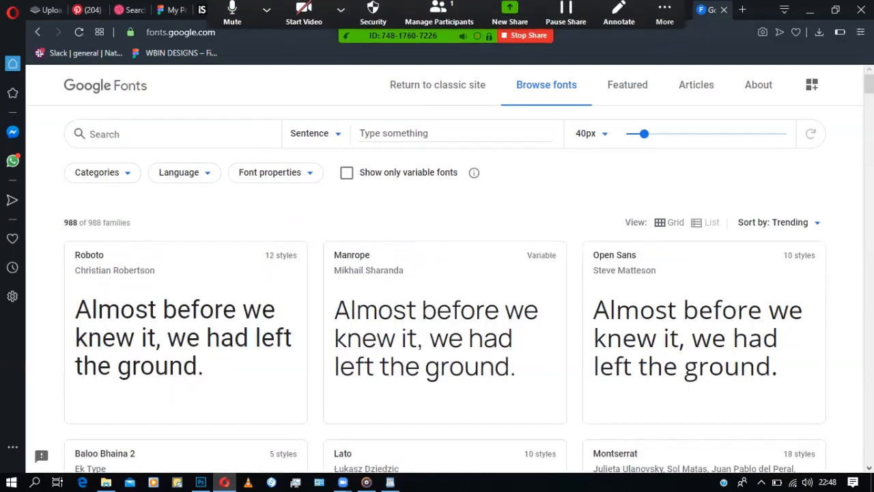
# - Search the web for "just signature font" in a new tab and open its dafont.com page
pyautogui.click(742, 9)
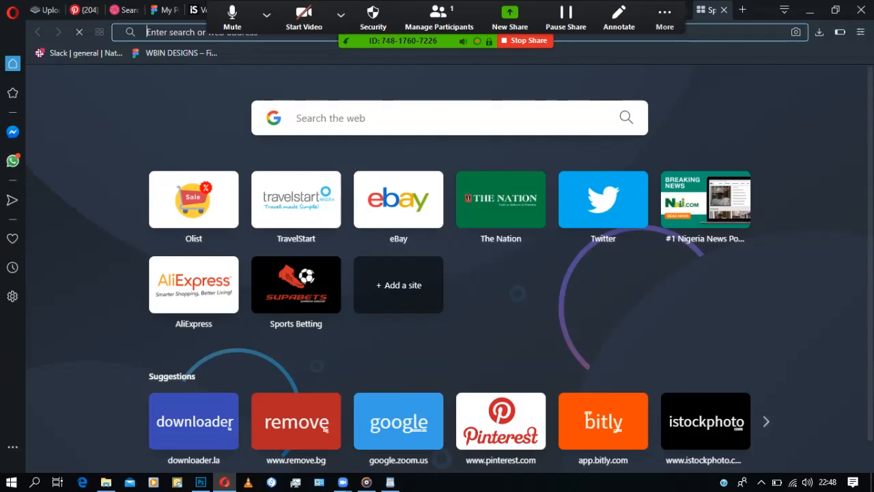
pyautogui.click(409, 118)
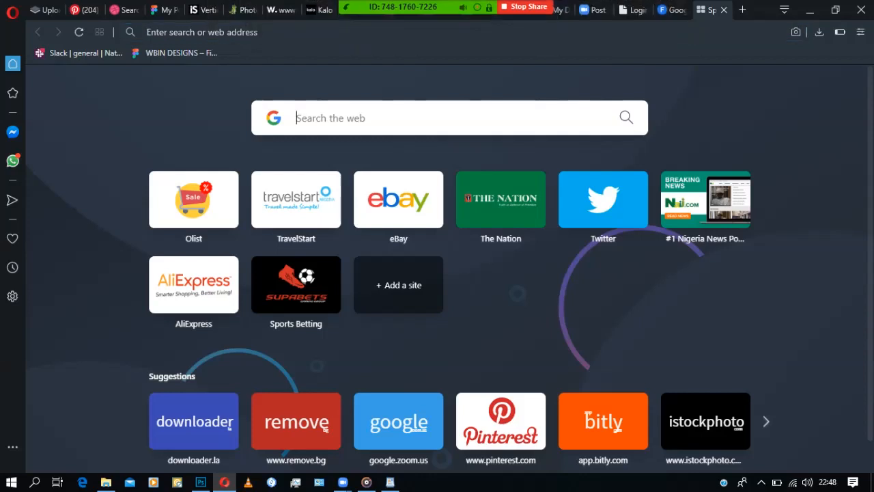
pyautogui.write('just signatu')
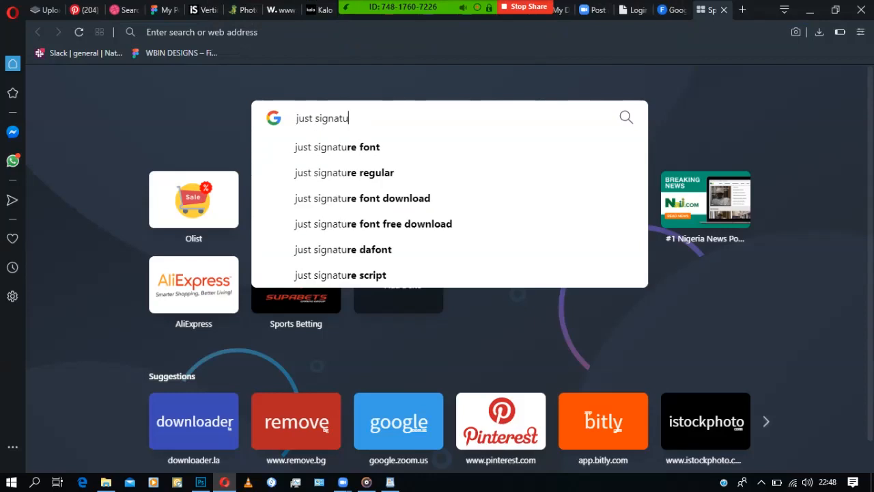
pyautogui.press('Return')
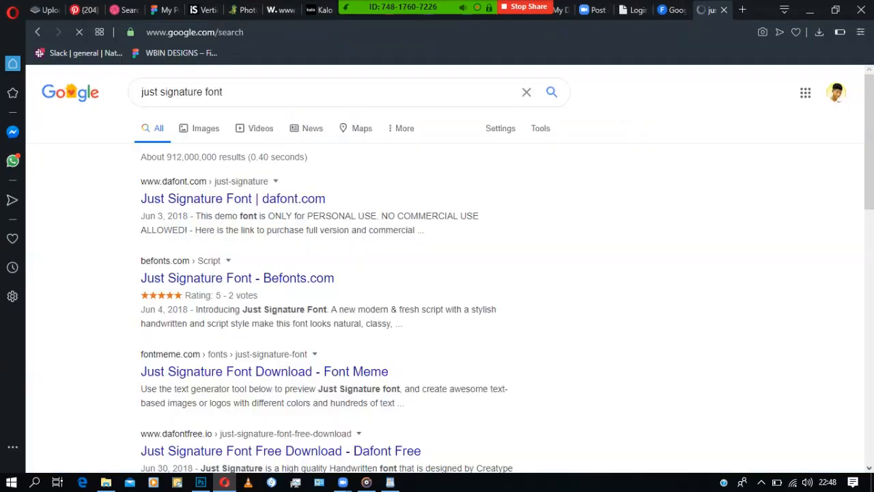
pyautogui.click(233, 199)
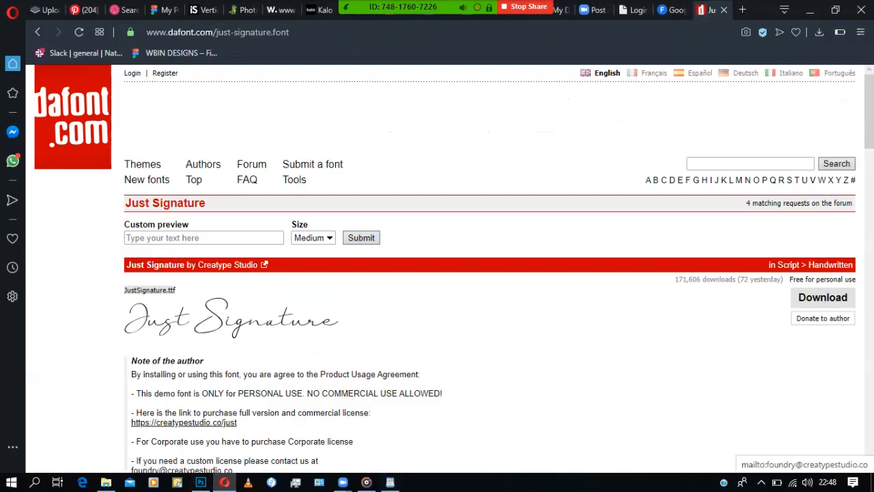
# - Return to the Untitled-1 document in Photoshop and change the Wellness text's font to Just Signature
pyautogui.click(201, 482)
pyautogui.hotkey('ctrl', 'Tab')
pyautogui.click(459, 253)
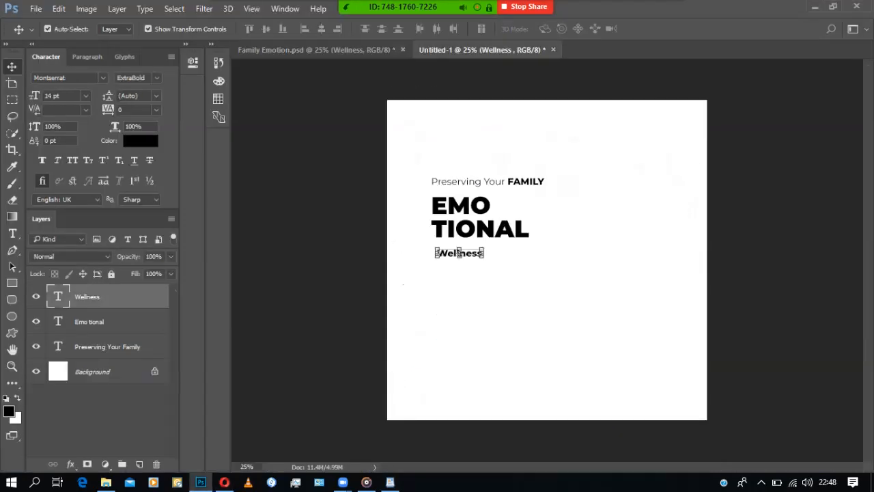
pyautogui.click(102, 77)
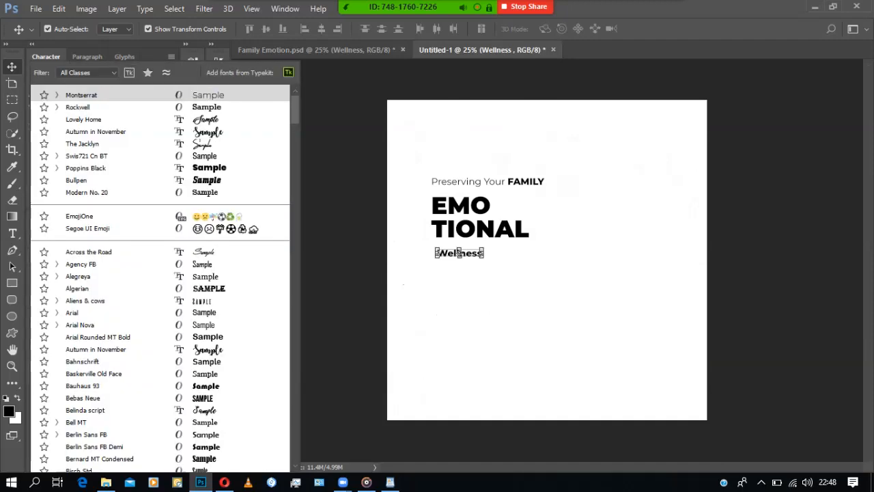
pyautogui.press('Escape')
pyautogui.write('ju')
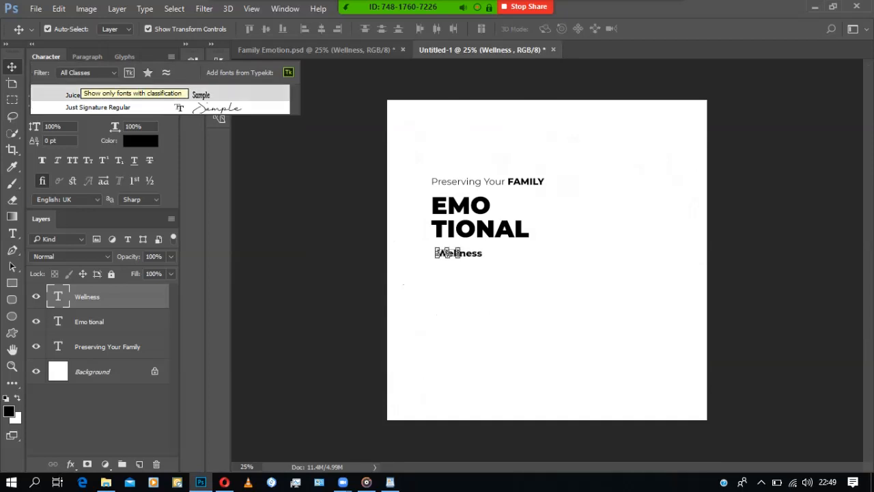
pyautogui.press('Down')
pyautogui.press('Return')
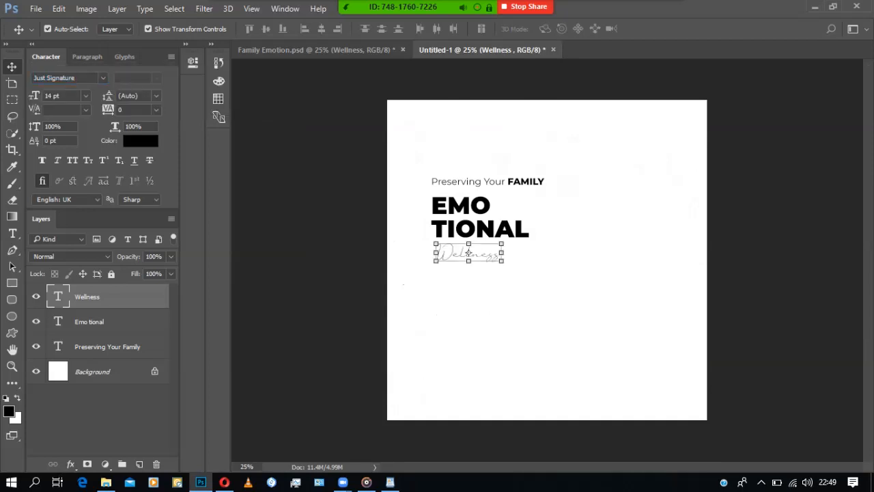
# - Try the Wellness text at sizes of 18, 48 and 36 pt
pyautogui.click(85, 96)
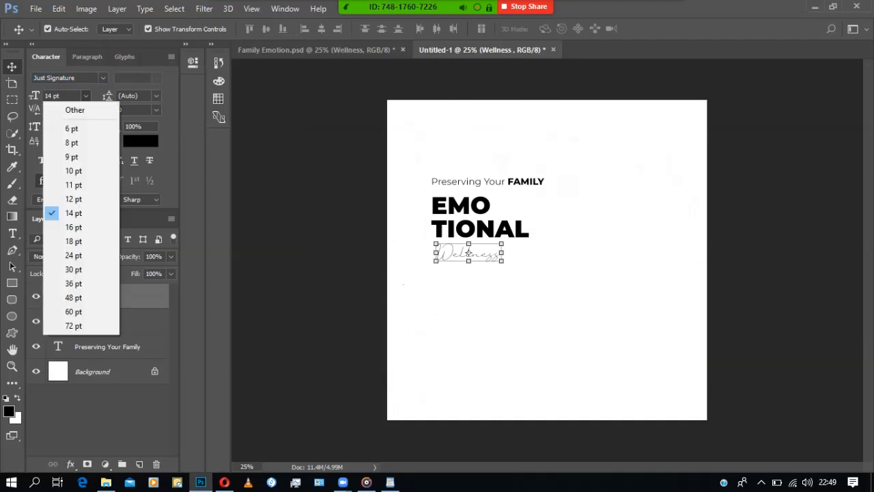
pyautogui.click(69, 241)
pyautogui.click(85, 96)
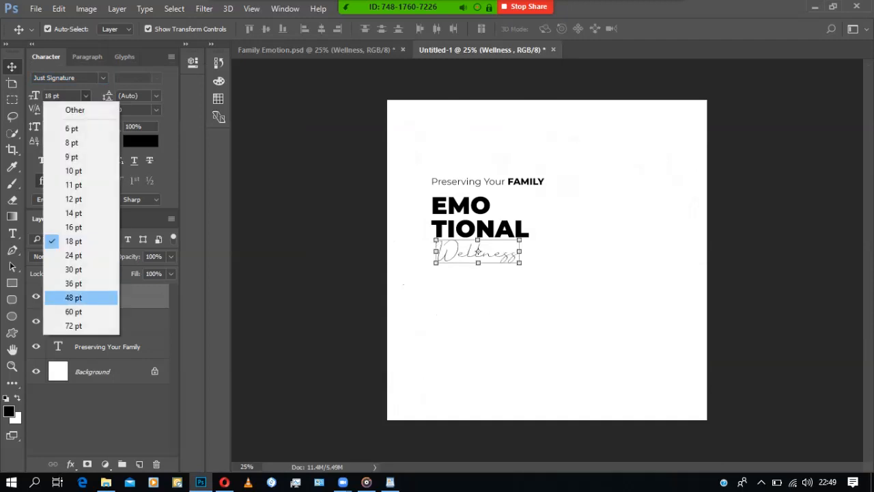
pyautogui.click(73, 297)
pyautogui.click(85, 96)
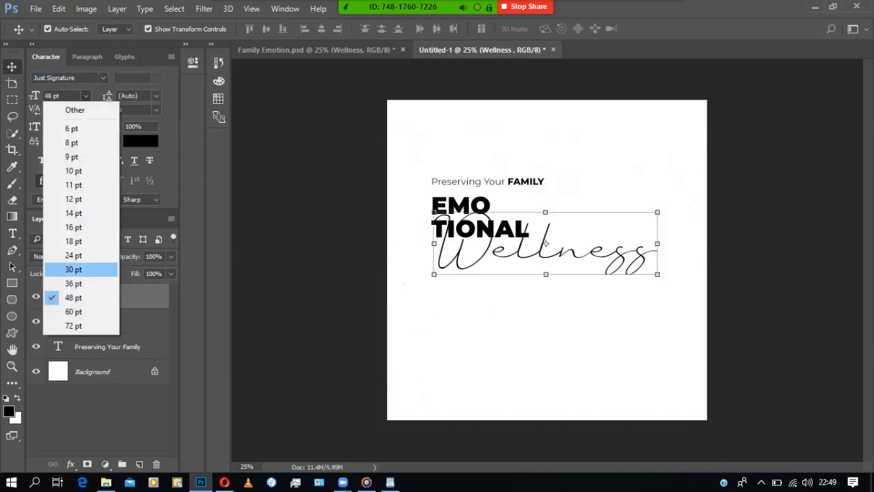
pyautogui.click(73, 283)
# - Set the Wellness text to 24 pt and place it overlapping the lower edge of TIONAL, starting left of the T
pyautogui.moveTo(564, 251); pyautogui.dragTo(513, 250)
pyautogui.click(85, 96)
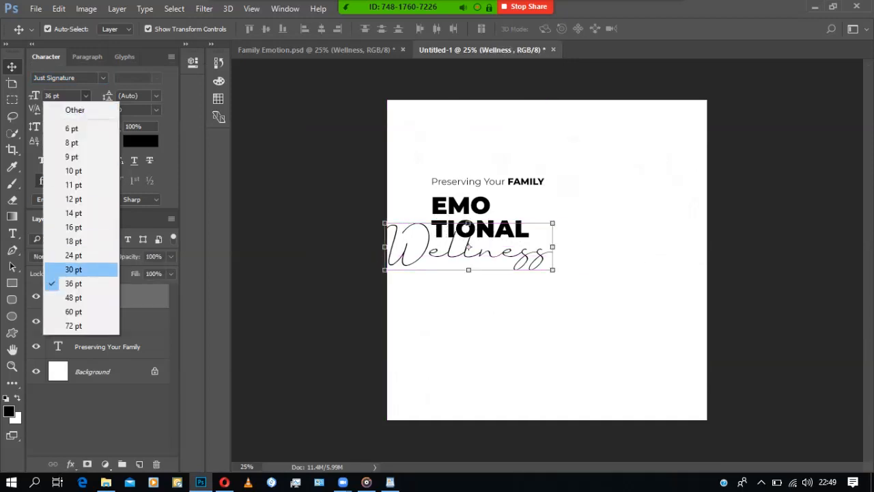
pyautogui.click(73, 269)
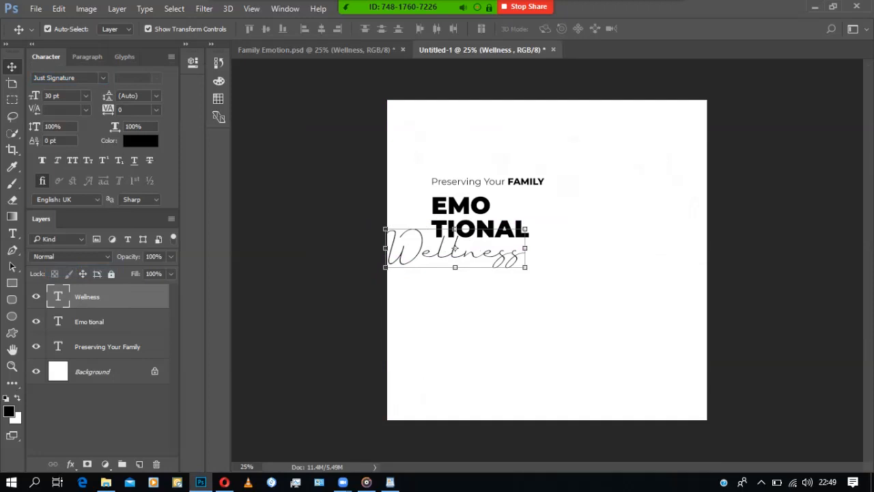
pyautogui.click(85, 95)
pyautogui.click(73, 255)
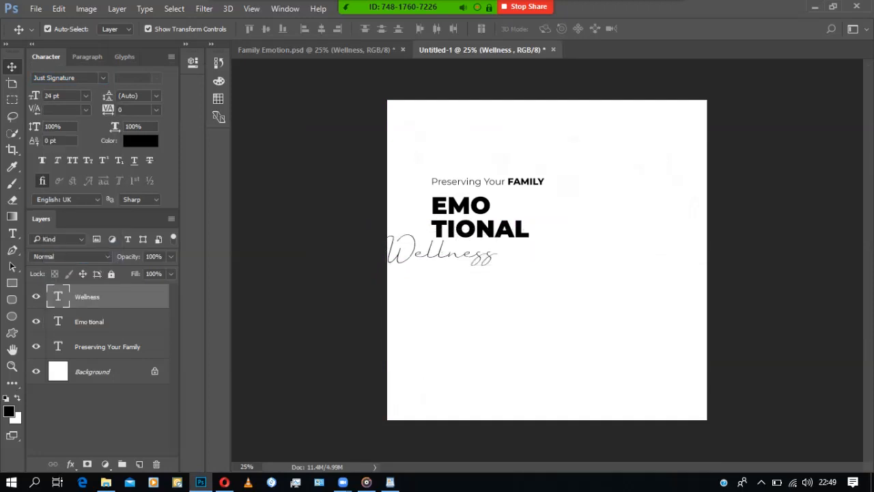
pyautogui.moveTo(459, 252); pyautogui.dragTo(477, 239)
# - Compare the headline with Family Emotion.psd, and move all three headline text layers in Untitled-1 slightly right and down
pyautogui.click(348, 50)
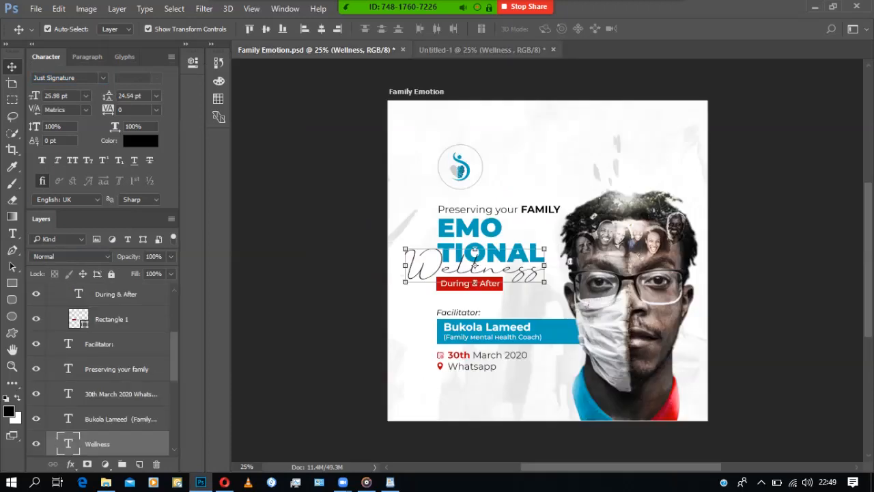
pyautogui.click(482, 50)
pyautogui.moveTo(390, 151); pyautogui.dragTo(487, 223)
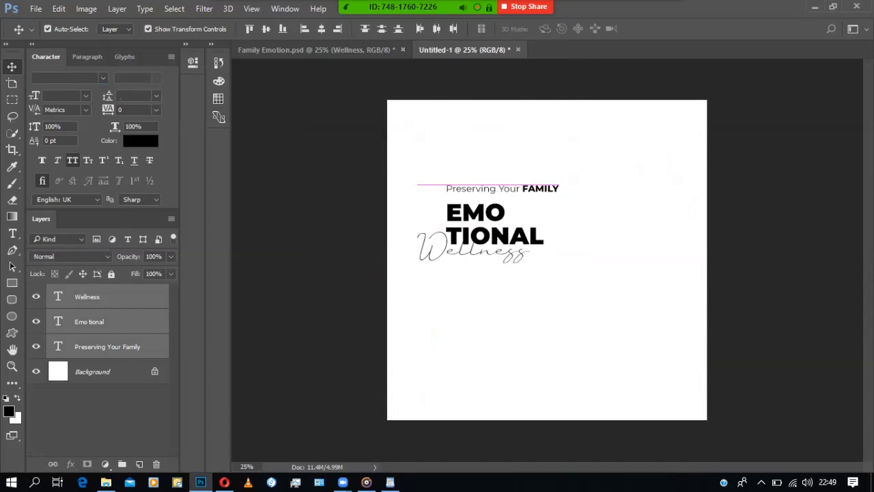
pyautogui.click(504, 294)
# - Select the Wellness, Emo tional and Preserving Your Family text layers together
pyautogui.click(473, 252)
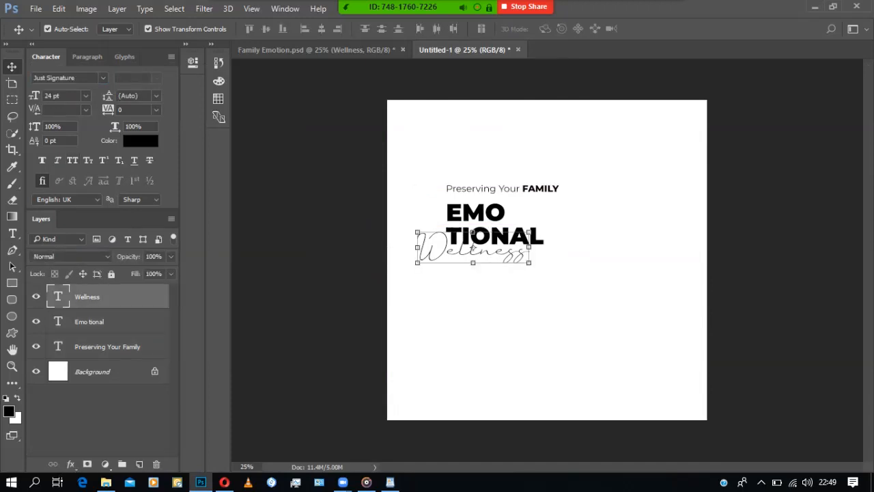
pyautogui.click(389, 164)
pyautogui.moveTo(388, 164); pyautogui.dragTo(549, 296)
pyautogui.click(550, 297)
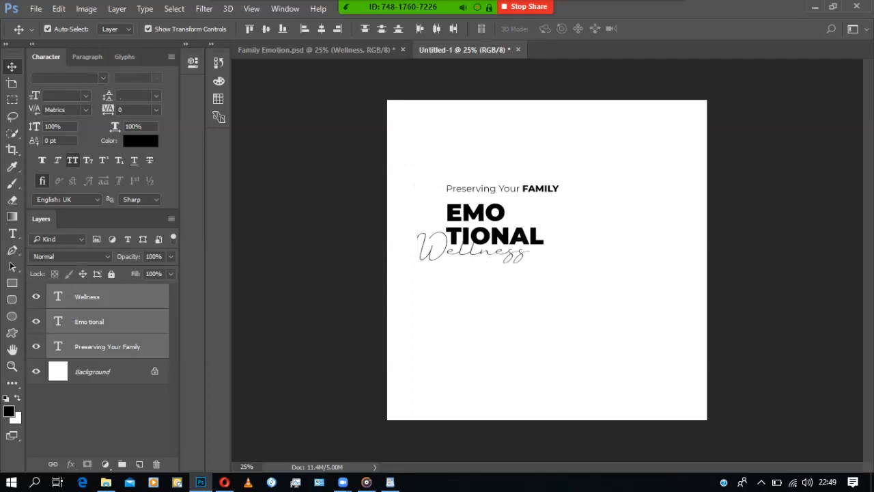
# - Nudge the Preserving Your FAMILY line down closer to EMO, and compare the layout with Family Emotion.psd
pyautogui.click(535, 190)
pyautogui.hotkey('shift', 'Down')
pyautogui.hotkey('shift', 'Down')
pyautogui.hotkey('shift', 'Down')
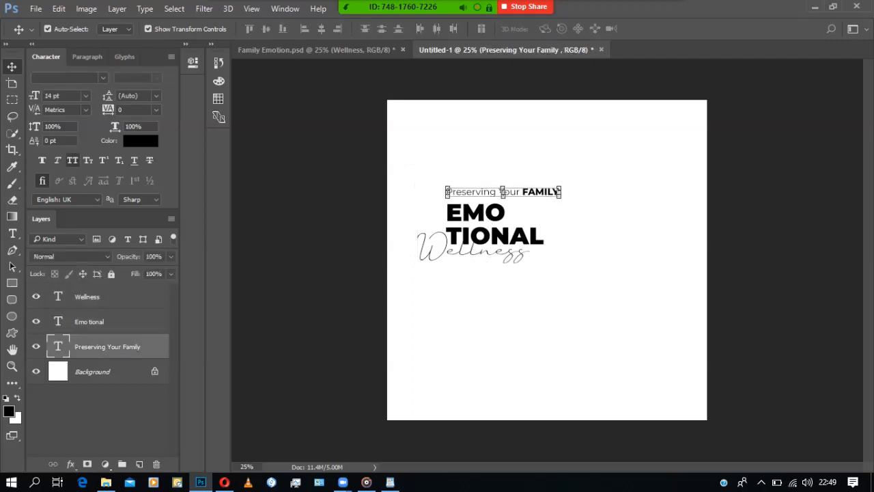
pyautogui.click(554, 293)
pyautogui.moveTo(445, 7)
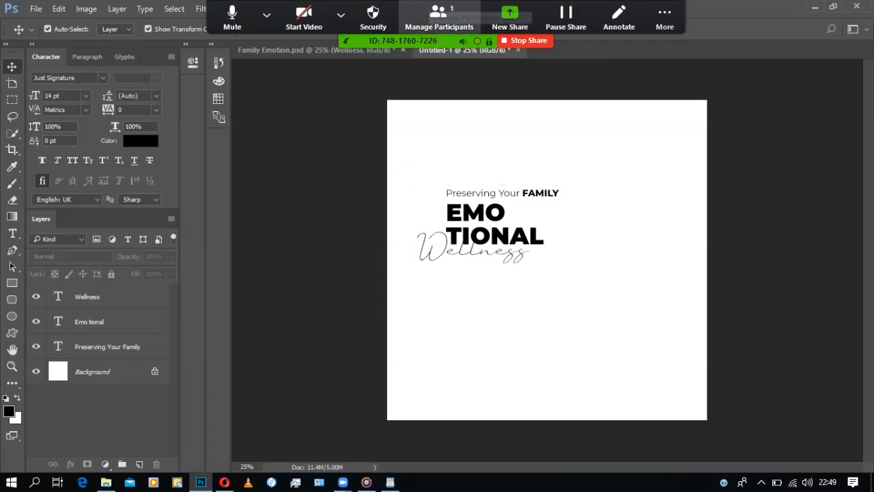
pyautogui.hotkey('ctrl', 'Tab')
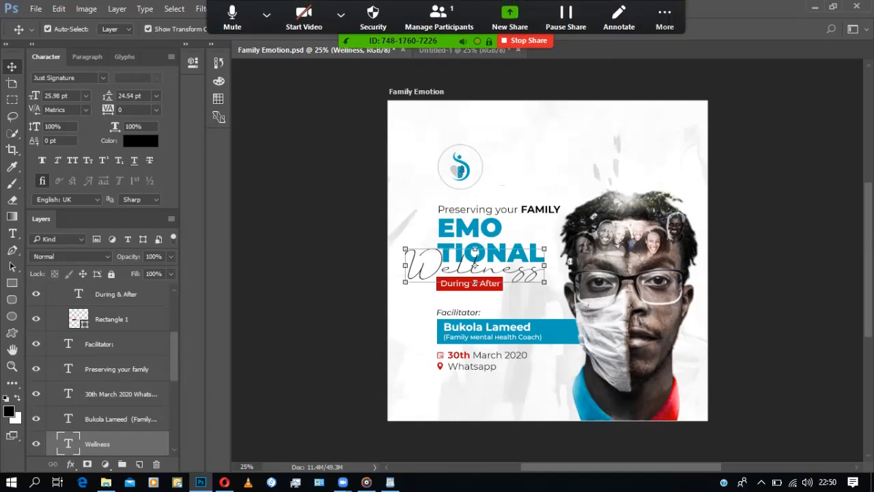
pyautogui.click(471, 51)
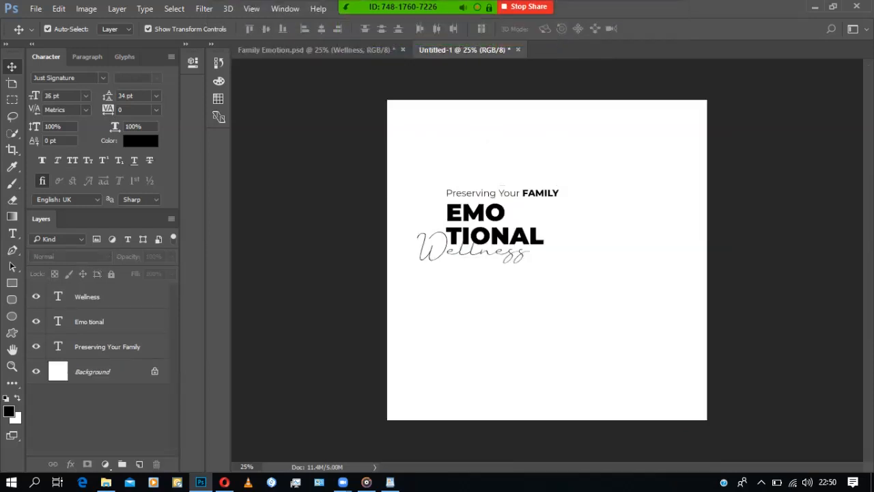
# - Place the Layer 1 copy logo image from the Downloads folder into Untitled-1, beside the headline text
pyautogui.click(106, 482)
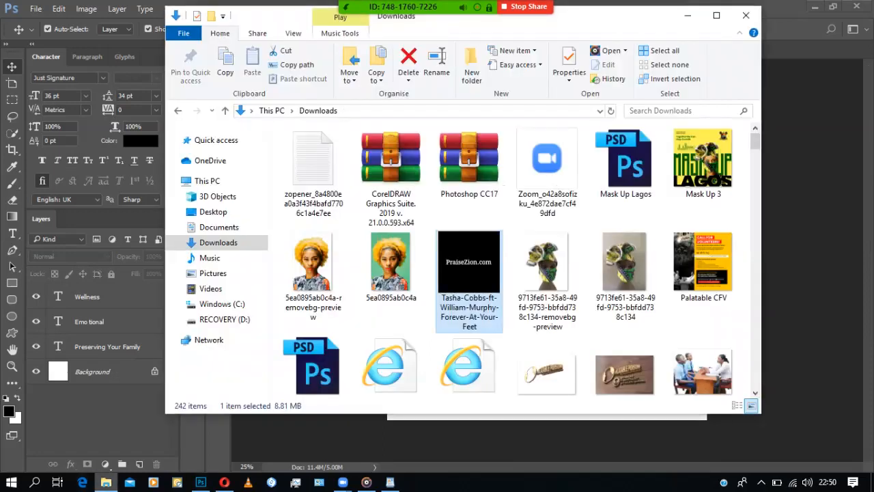
pyautogui.click(703, 164)
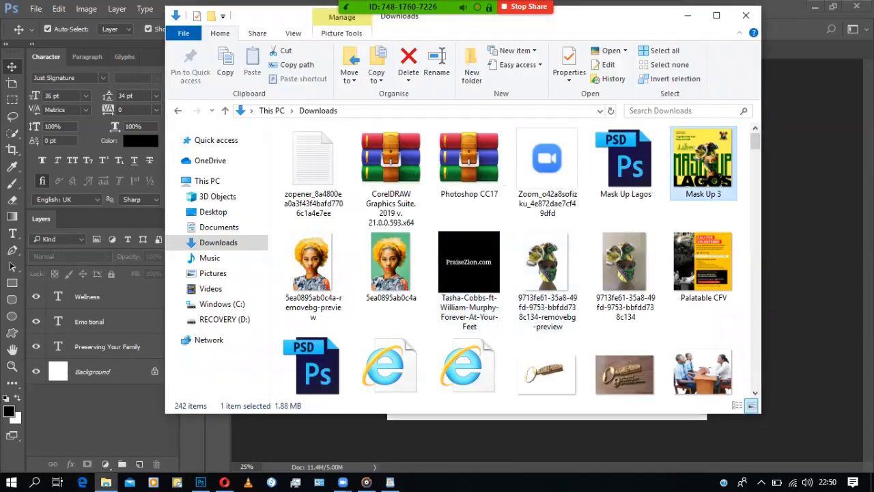
pyautogui.press('End')
pyautogui.press('Up')
pyautogui.press('Up')
pyautogui.press('Up')
pyautogui.press('Up')
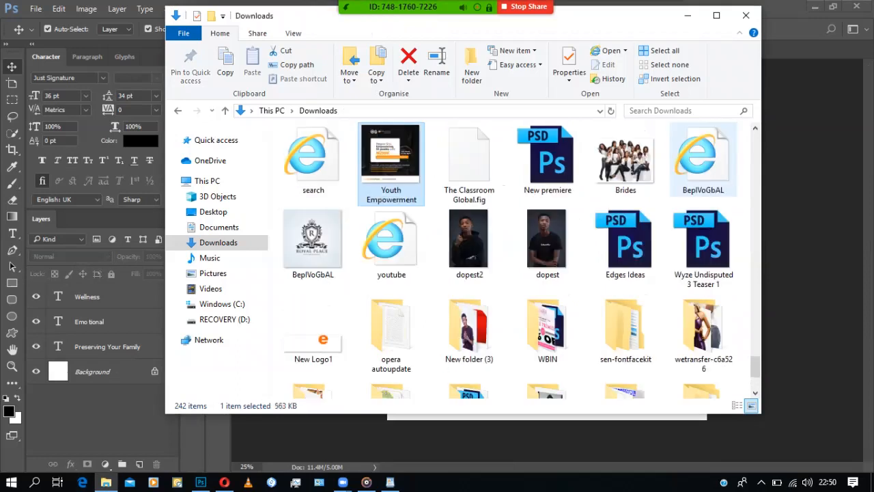
pyautogui.press('Up')
pyautogui.press('Up')
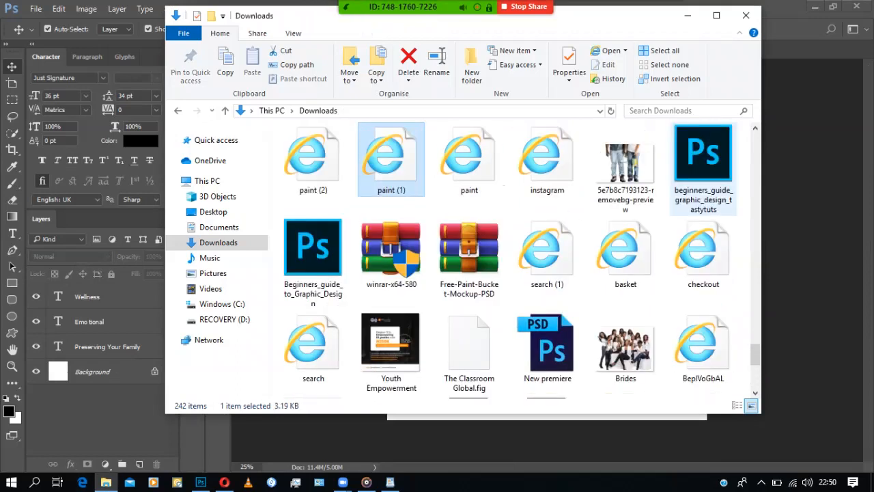
pyautogui.press('Up')
pyautogui.press('Up')
pyautogui.press('Up')
pyautogui.press('Up')
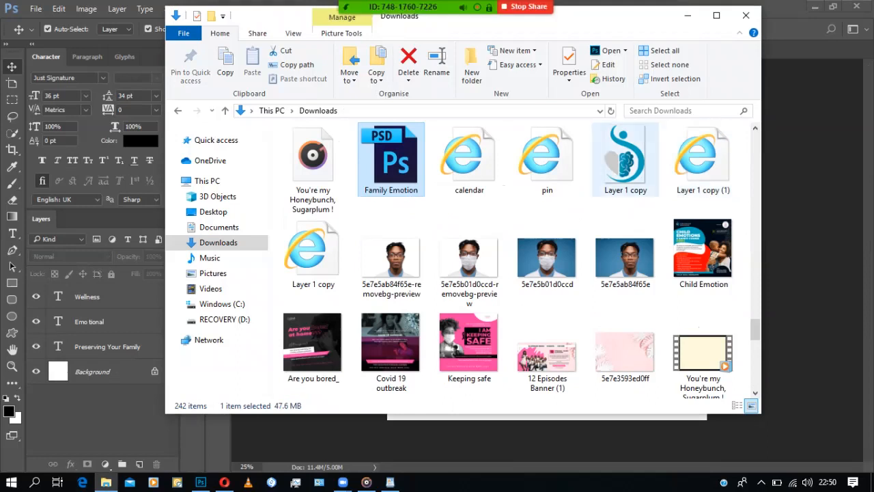
pyautogui.click(631, 157)
pyautogui.moveTo(625, 158); pyautogui.dragTo(628, 248)
pyautogui.press('Return')
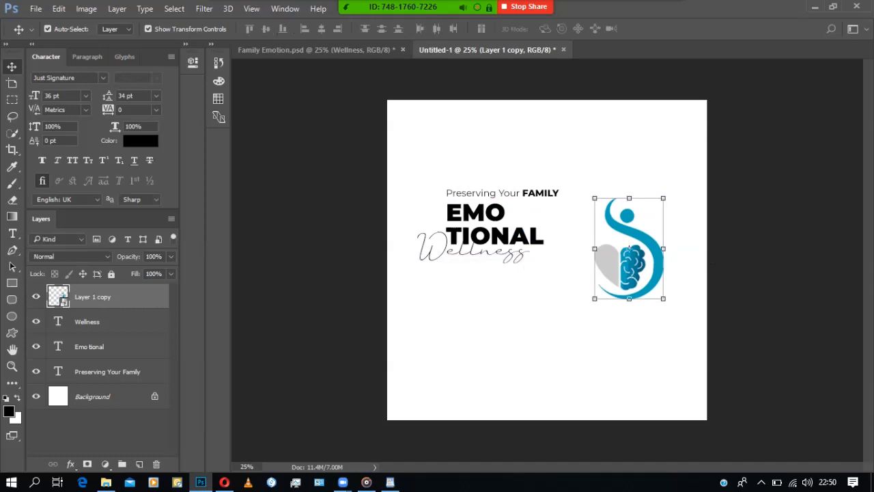
pyautogui.click(36, 8)
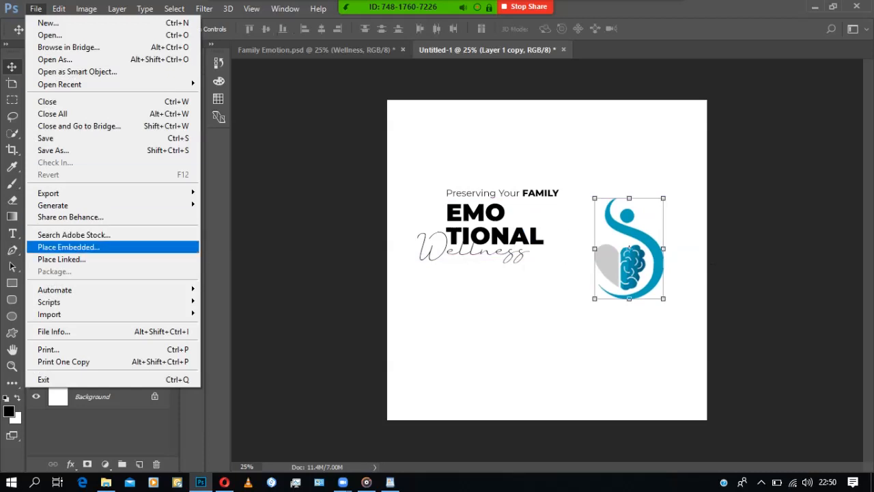
pyautogui.click(68, 247)
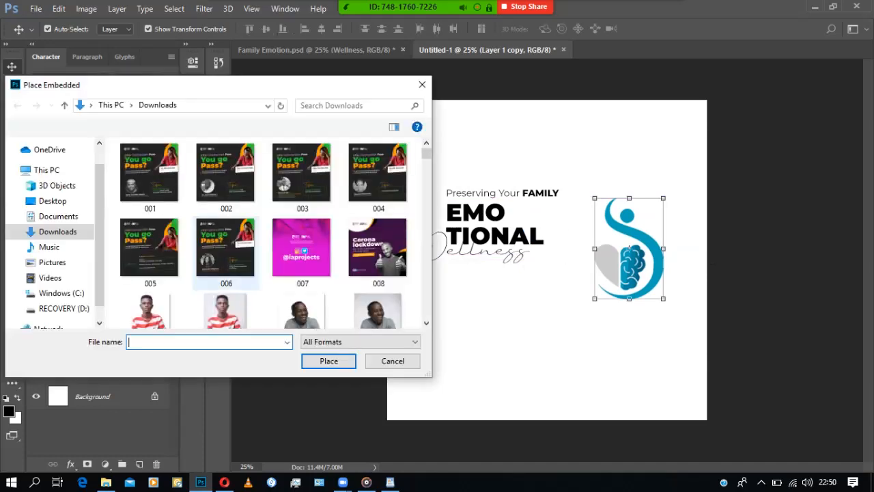
pyautogui.click(392, 360)
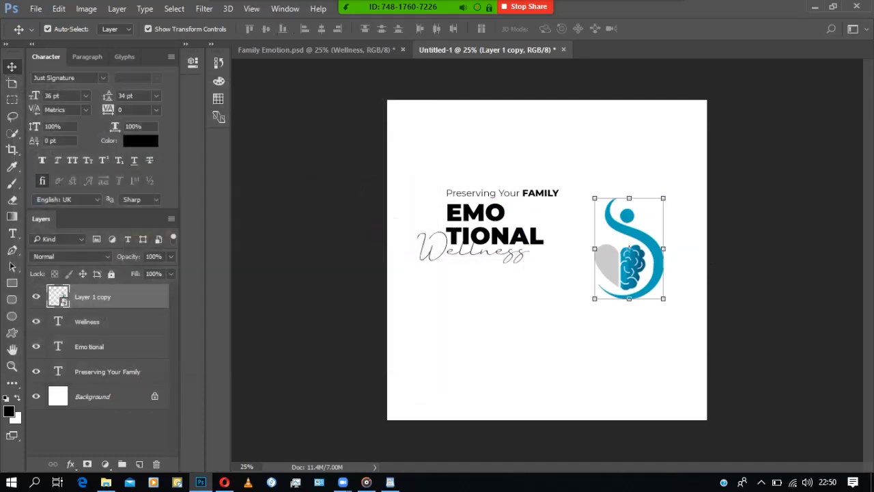
pyautogui.click(106, 482)
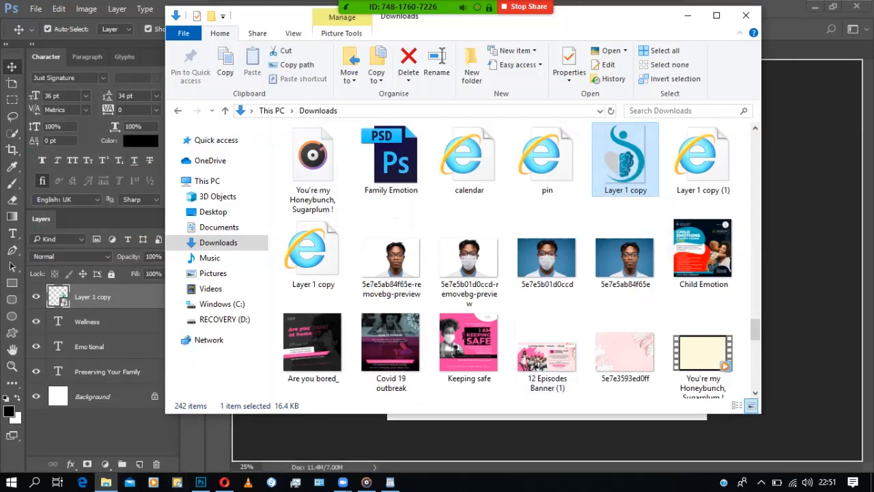
pyautogui.moveTo(625, 158); pyautogui.dragTo(807, 225)
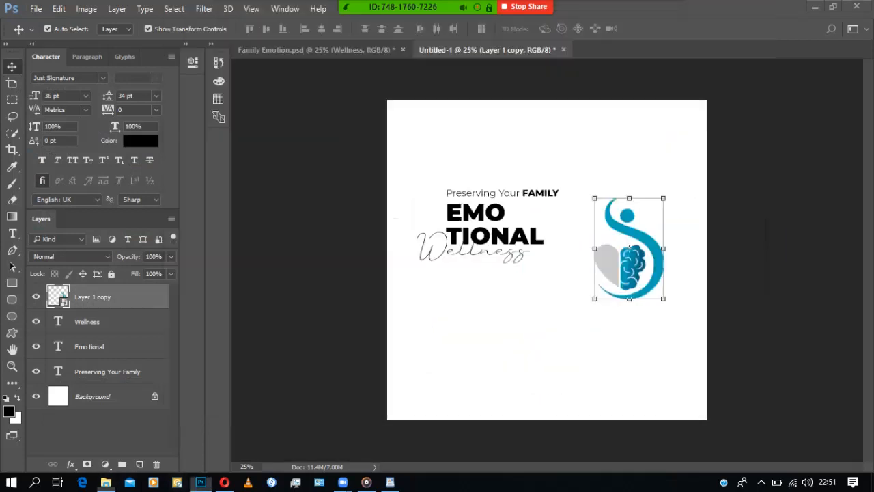
pyautogui.click(758, 246)
# - Try scaling the logo down to about 41 percent
pyautogui.click(631, 263)
pyautogui.hotkey('ctrl', 't')
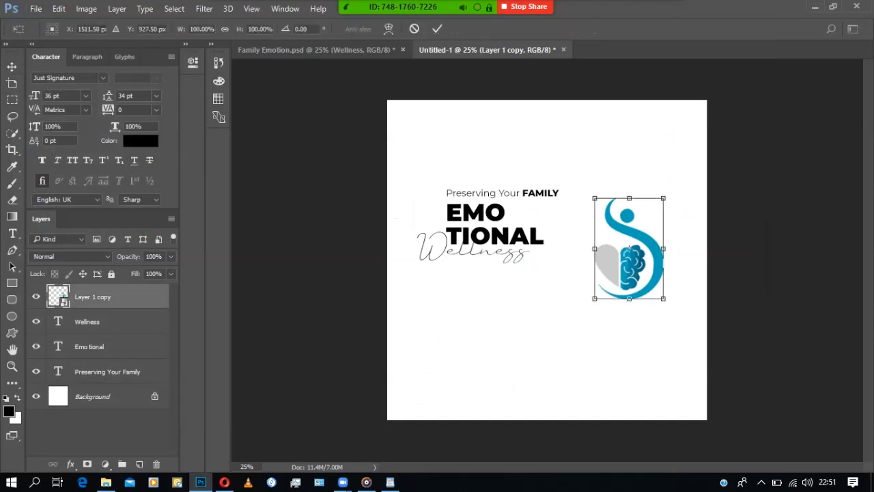
pyautogui.moveTo(663, 298); pyautogui.dragTo(623, 240)
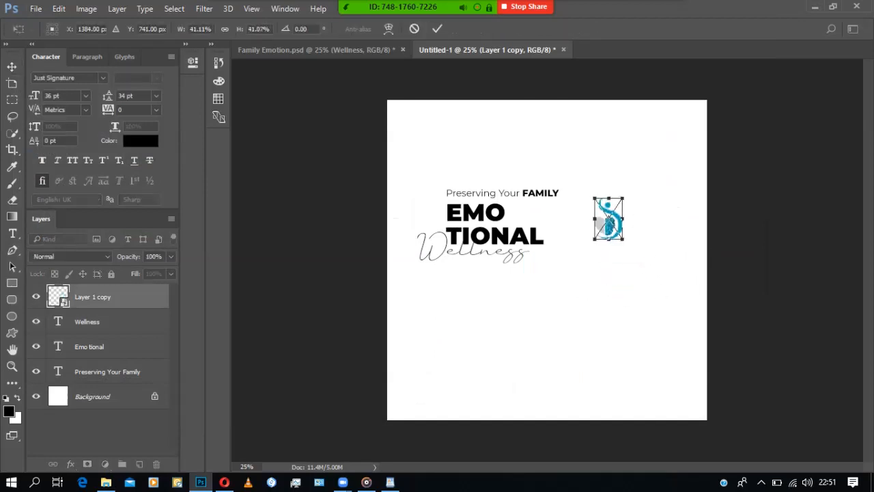
pyautogui.press('Escape')
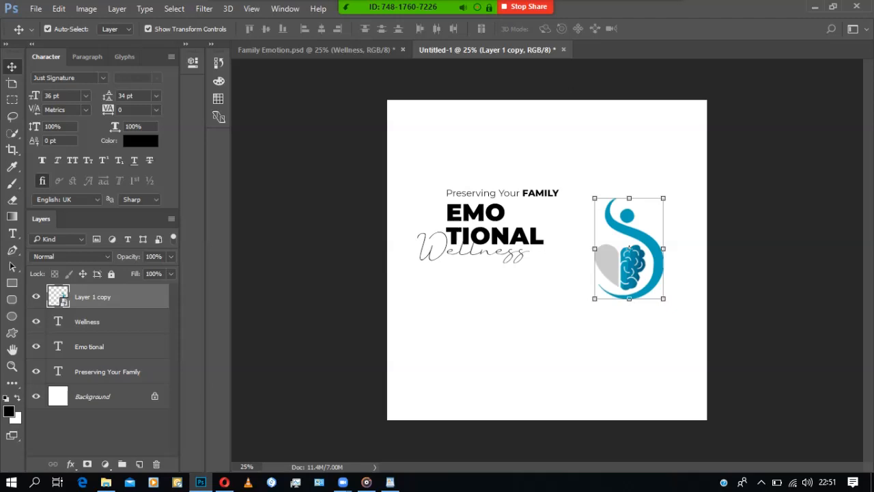
pyautogui.hotkey('ctrl', 't')
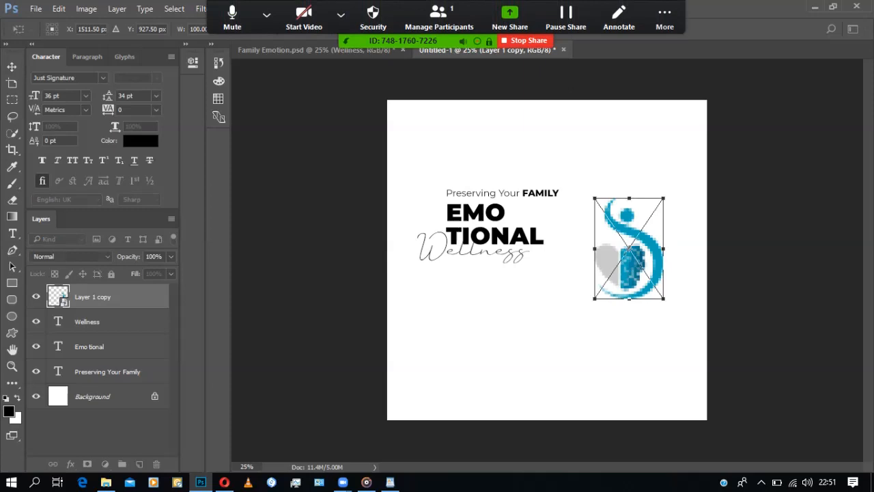
pyautogui.press('Return')
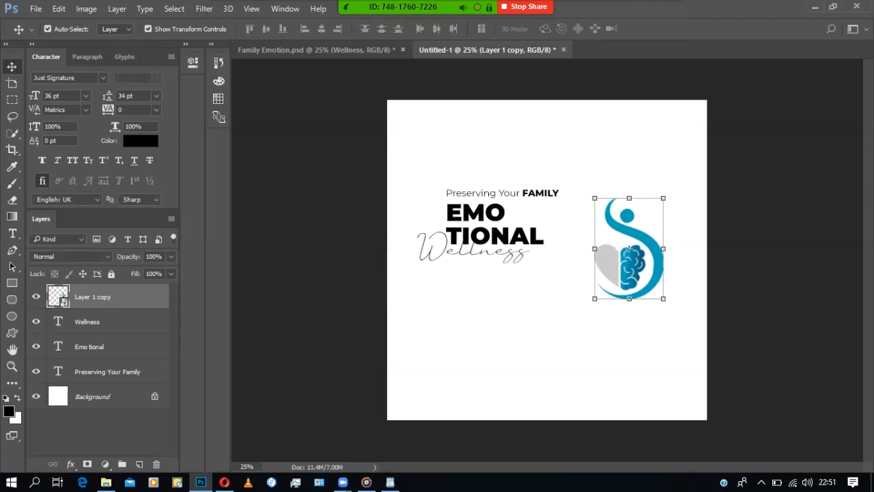
# - Scale the logo down to about 32 percent and place it above Preserving Your FAMILY, aligned with the text's left edge
pyautogui.hotkey('ctrl', 't')
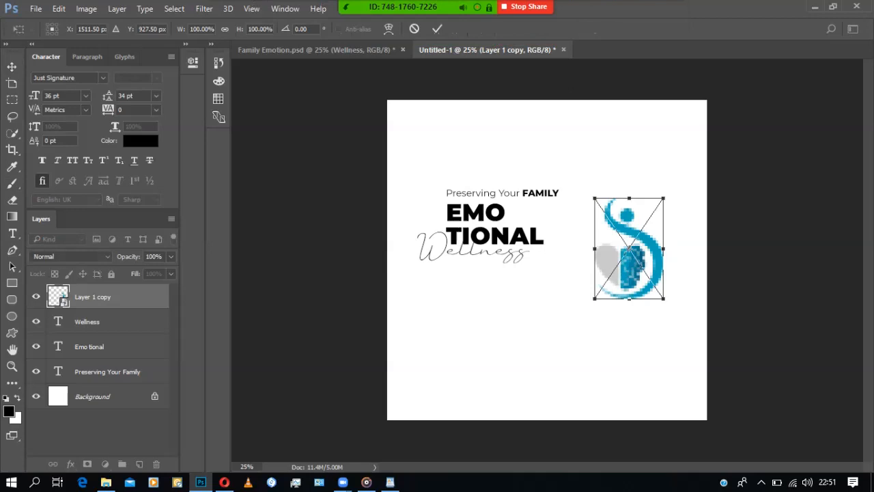
pyautogui.moveTo(664, 298); pyautogui.dragTo(617, 231)
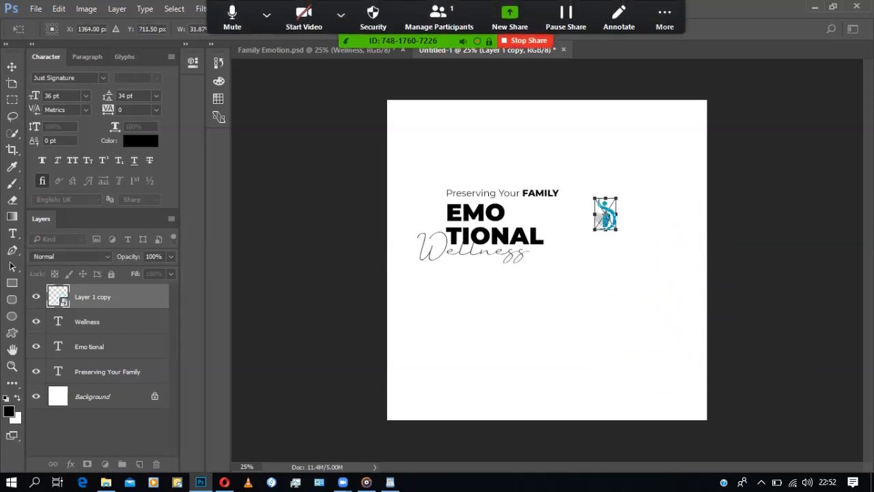
pyautogui.press('Return')
pyautogui.moveTo(601, 217); pyautogui.dragTo(453, 161)
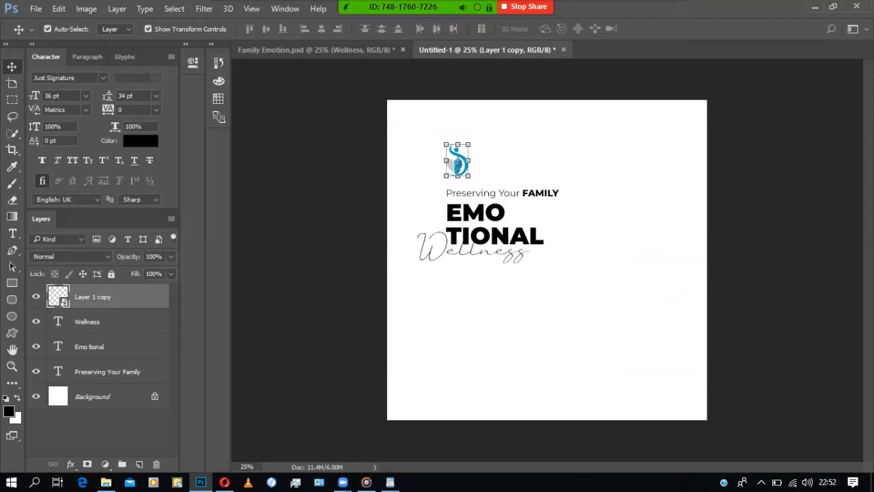
# - Examine the circle around the logo in Family Emotion.psd
pyautogui.click(314, 49)
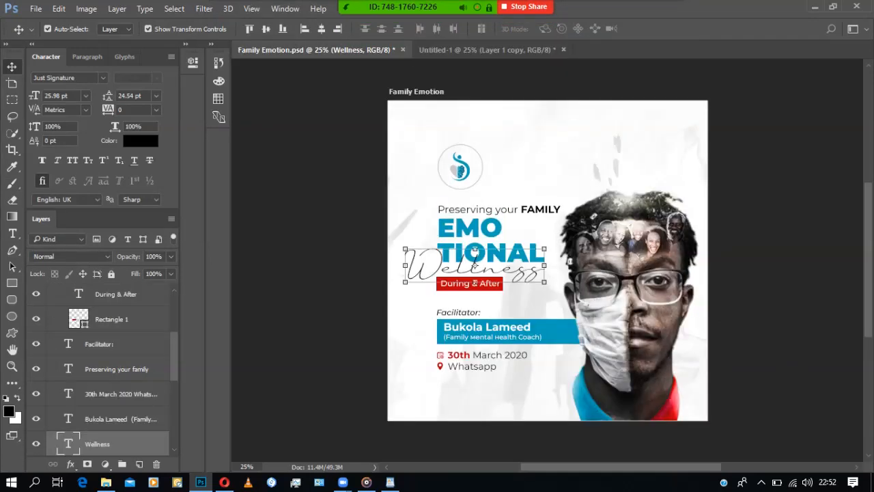
pyautogui.click(320, 177)
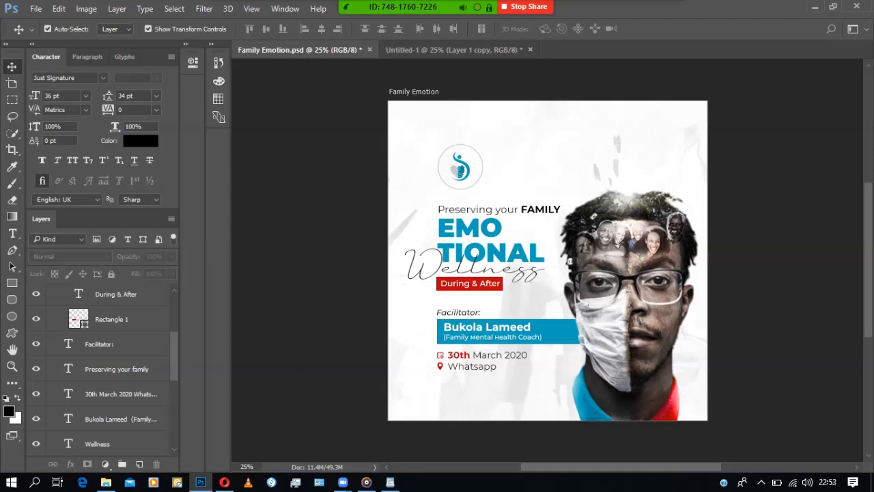
pyautogui.click(472, 168)
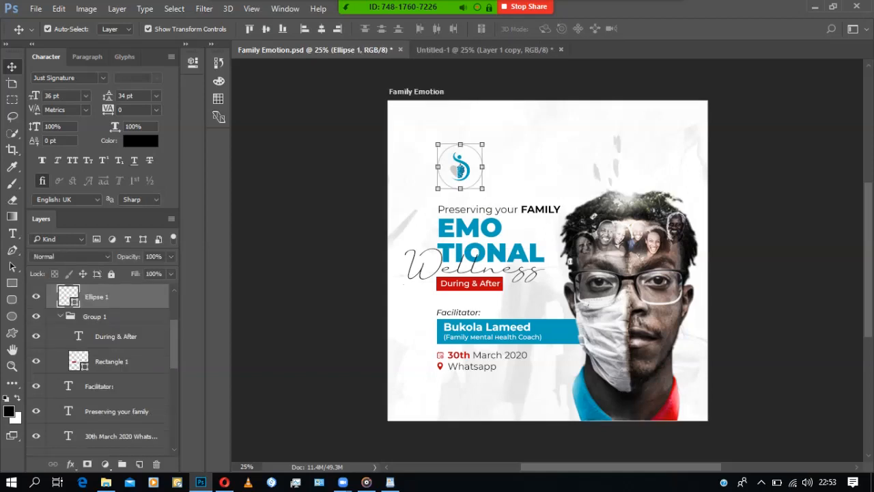
pyautogui.click(509, 167)
pyautogui.click(473, 168)
pyautogui.click(509, 167)
# - Try shifting the logo up and moving the Preserving your FAMILY, EMO TIONAL, Wellness and facilitator name elements out of their common alignment
pyautogui.moveTo(460, 169); pyautogui.dragTo(460, 146)
pyautogui.moveTo(523, 211); pyautogui.dragTo(502, 201)
pyautogui.moveTo(468, 229); pyautogui.dragTo(490, 228)
pyautogui.click(469, 283)
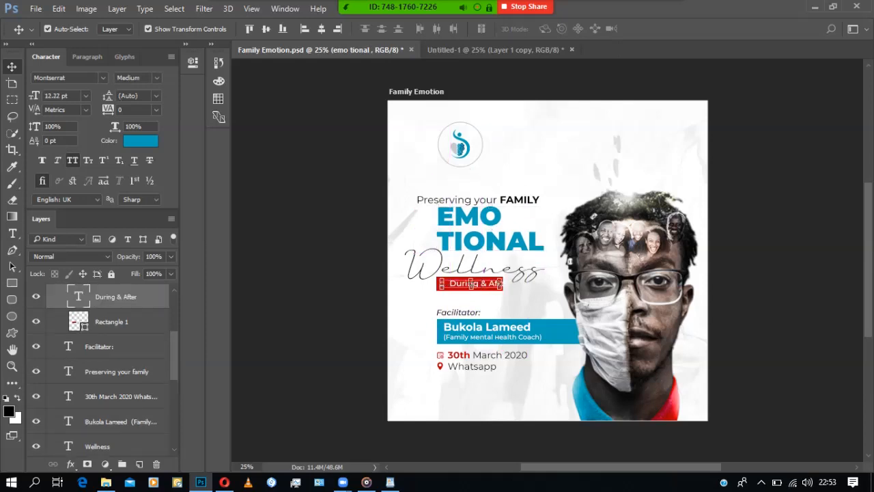
pyautogui.click(501, 332)
pyautogui.moveTo(519, 328); pyautogui.dragTo(481, 330)
pyautogui.moveTo(450, 270)
pyautogui.mouseDown()
pyautogui.moveTo(444, 284)
pyautogui.moveTo(435, 271)
pyautogui.mouseUp()
pyautogui.click(330, 281)
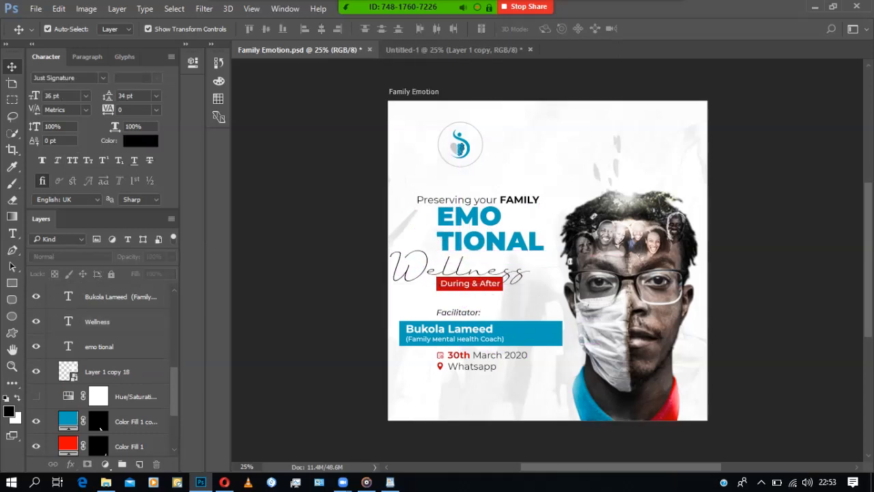
# - Undo the moves of the logo, headline texts and facilitator name bar
pyautogui.press('ctrl')
pyautogui.hotkey('ctrl', 'alt', 'z')
pyautogui.hotkey('ctrl', 'alt', 'z')
pyautogui.hotkey('ctrl', 'alt', 'z')
pyautogui.hotkey('ctrl', 'alt', 'z')
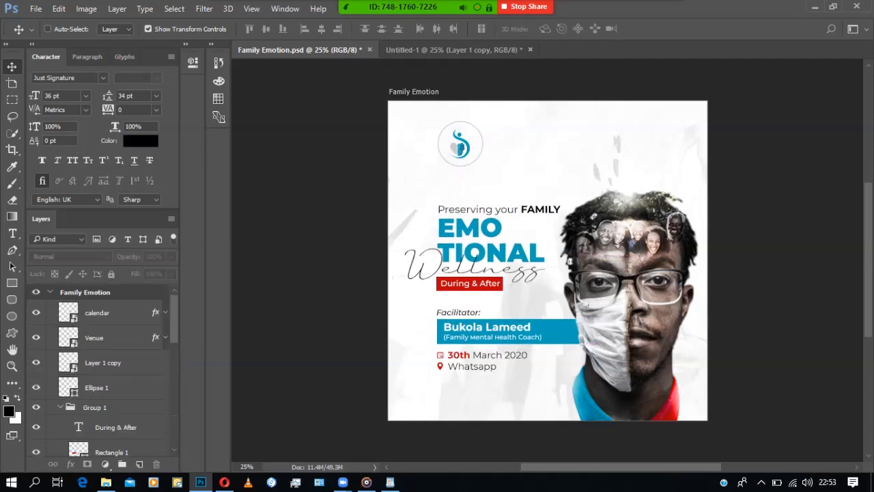
pyautogui.hotkey('ctrl', 'z')
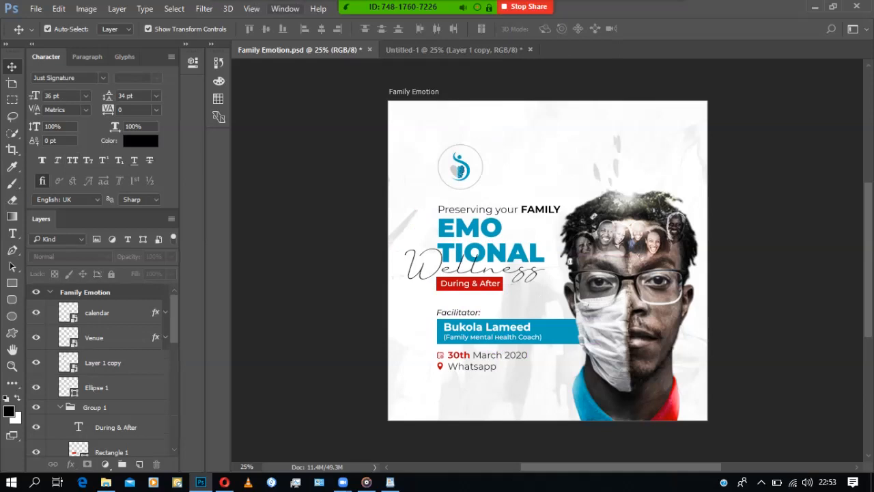
# - Add a vertical guide at the left edge of the Family Emotion artboard and activate the Artboard tool
pyautogui.click(285, 8)
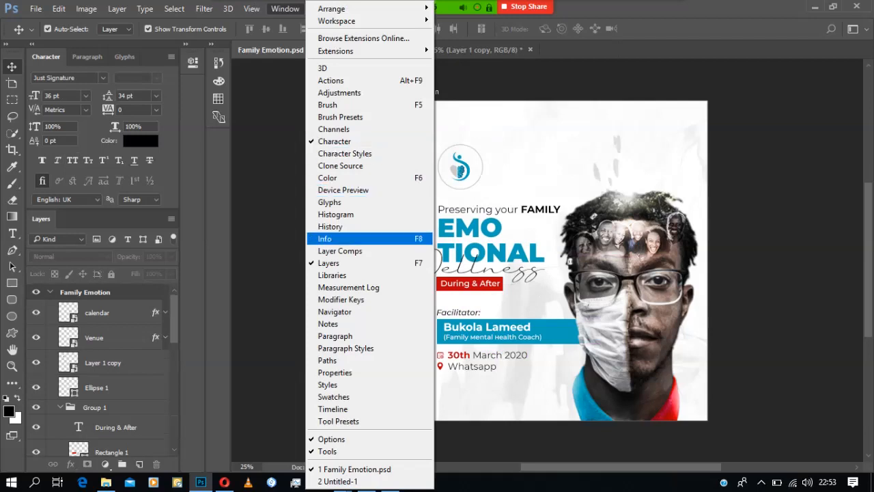
pyautogui.moveTo(228, 8)
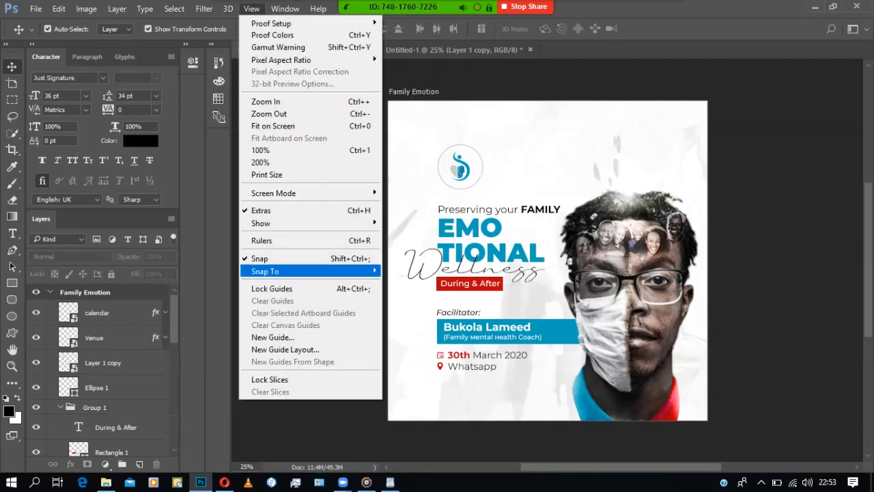
pyautogui.moveTo(287, 222)
pyautogui.click(272, 337)
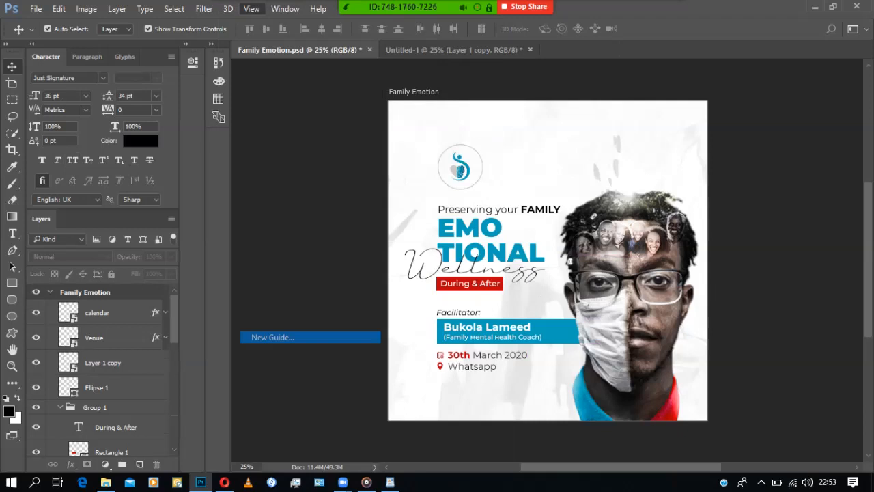
pyautogui.press('Return')
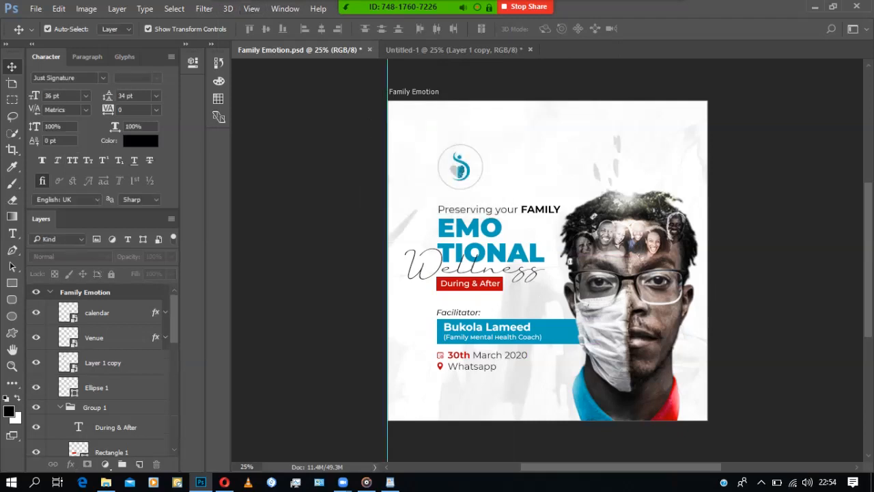
pyautogui.hotkey('shift', 'v')
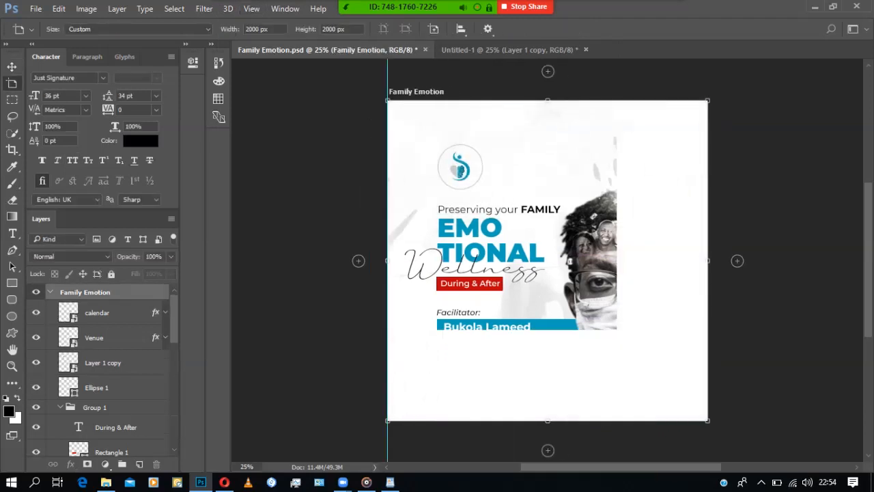
# - Move the vertical guide to the left edge of the logo and headline texts, and place a new horizontal guide just below Whatsapp
pyautogui.hotkey('shift', 'v')
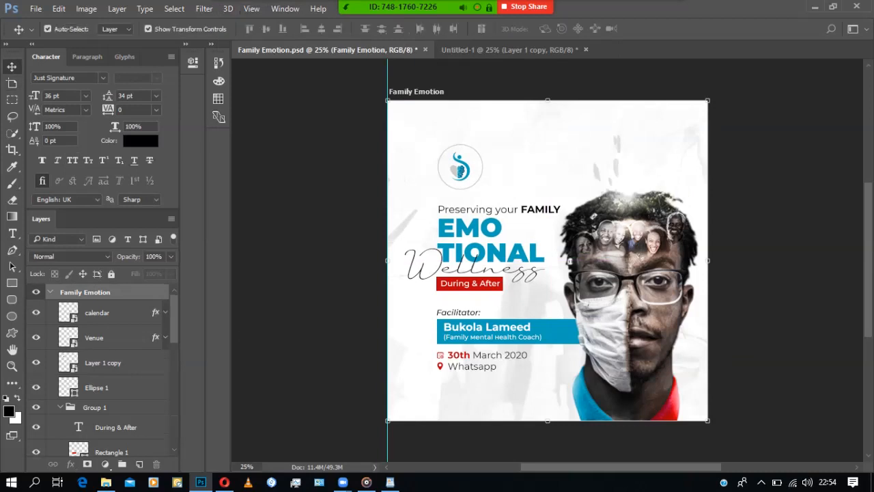
pyautogui.moveTo(387, 169); pyautogui.dragTo(437, 168)
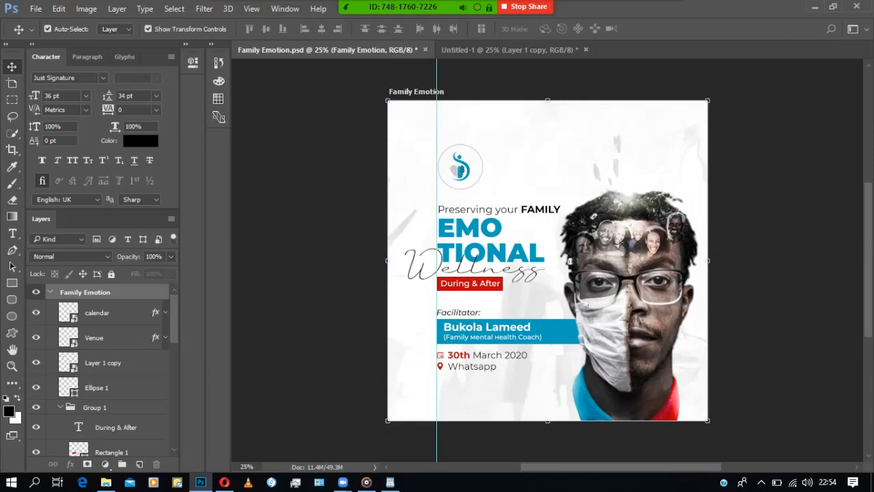
pyautogui.click(251, 8)
pyautogui.click(287, 387)
pyautogui.click(389, 164)
pyautogui.click(477, 156)
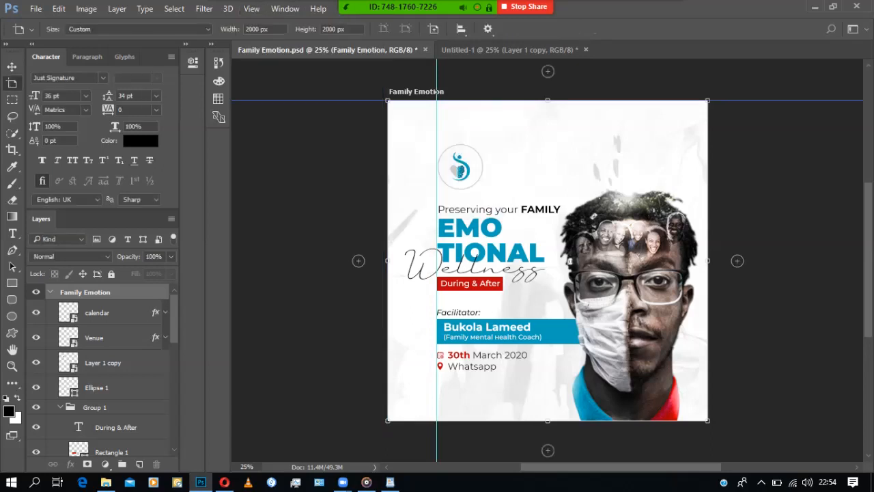
pyautogui.press('v')
pyautogui.moveTo(723, 100); pyautogui.dragTo(724, 372)
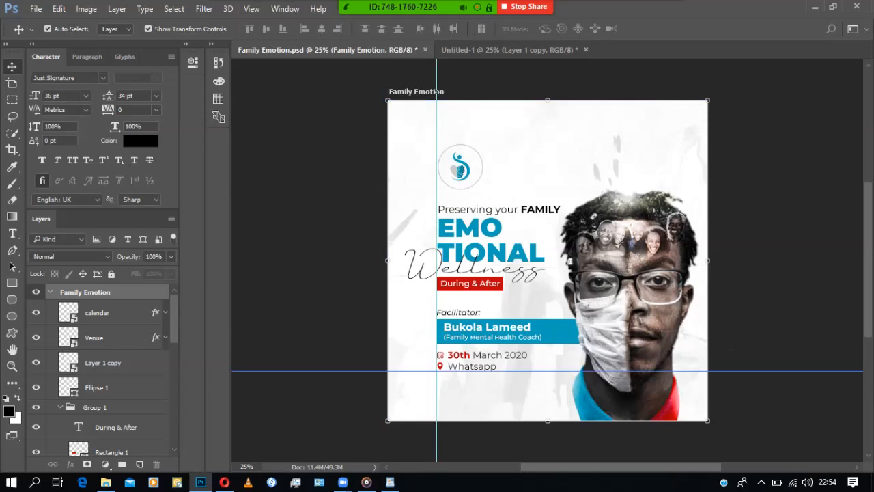
pyautogui.click(731, 349)
pyautogui.press('ctrl')
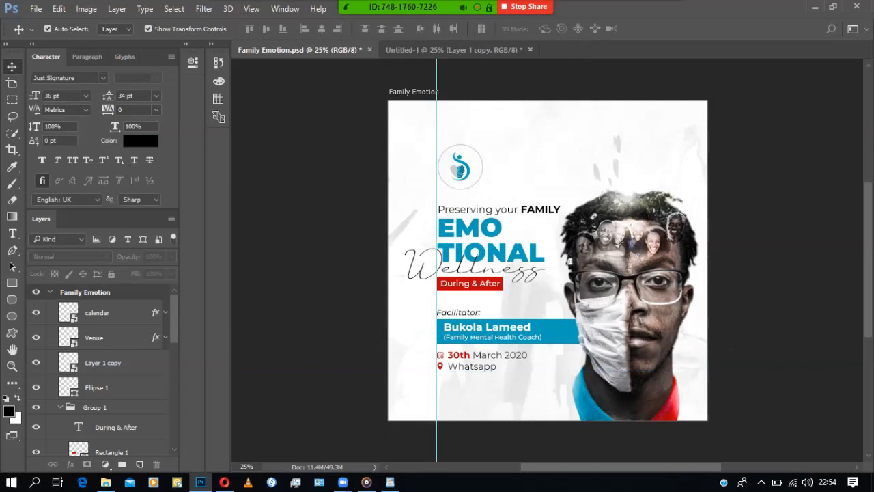
pyautogui.press('ctrl')
# - In Untitled-1, shift the logo to the right and align the left edges of the logo, Emo tional and Preserving Your Family layers
pyautogui.hotkey('ctrl', 'Tab')
pyautogui.click(614, 205)
pyautogui.moveTo(458, 164); pyautogui.dragTo(485, 165)
pyautogui.keyDown('shift'); pyautogui.click(495, 235); pyautogui.keyUp('shift')
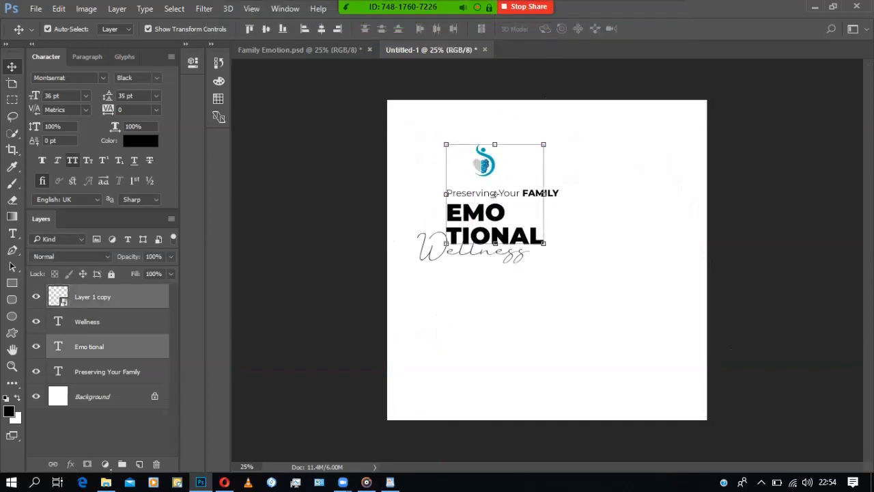
pyautogui.keyDown('shift'); pyautogui.click(499, 193); pyautogui.keyUp('shift')
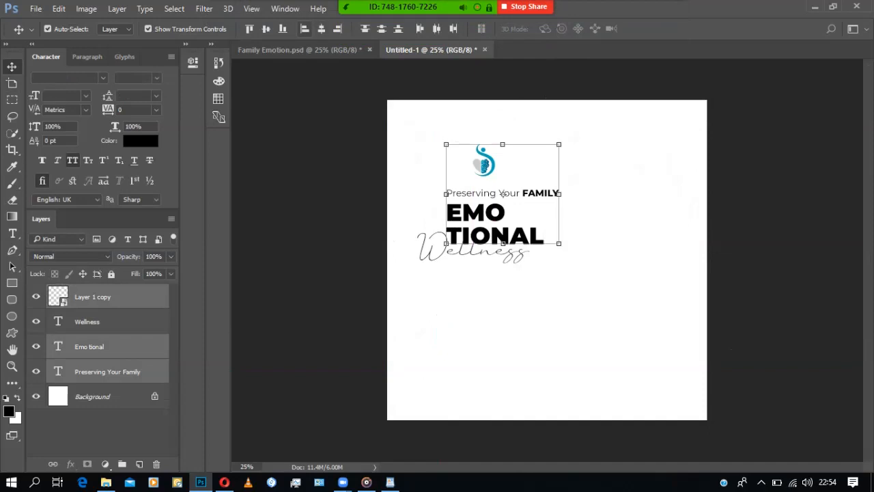
pyautogui.click(304, 28)
pyautogui.click(334, 150)
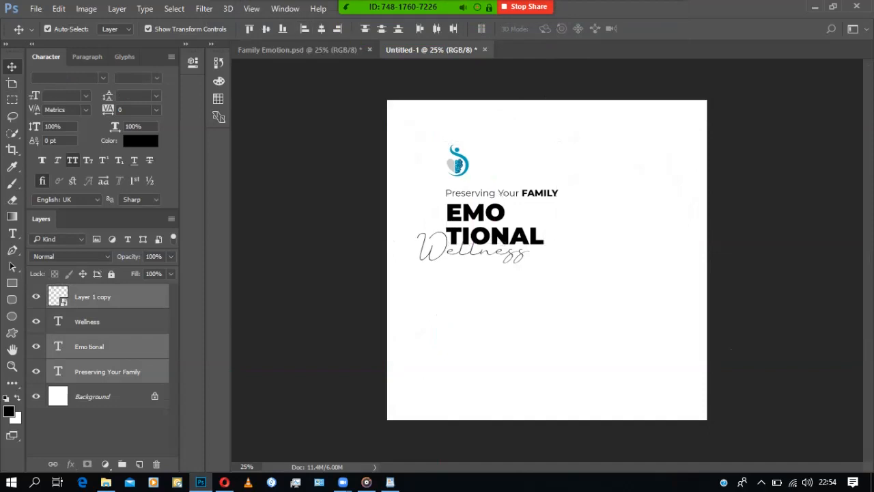
# - Select the logo and headline layers without Wellness, try moving them together to the right, and undo the move
pyautogui.click(458, 161)
pyautogui.keyDown('shift'); pyautogui.click(471, 252); pyautogui.keyUp('shift')
pyautogui.keyDown('shift'); pyautogui.click(481, 205); pyautogui.keyUp('shift')
pyautogui.keyDown('shift'); pyautogui.click(487, 202); pyautogui.keyUp('shift')
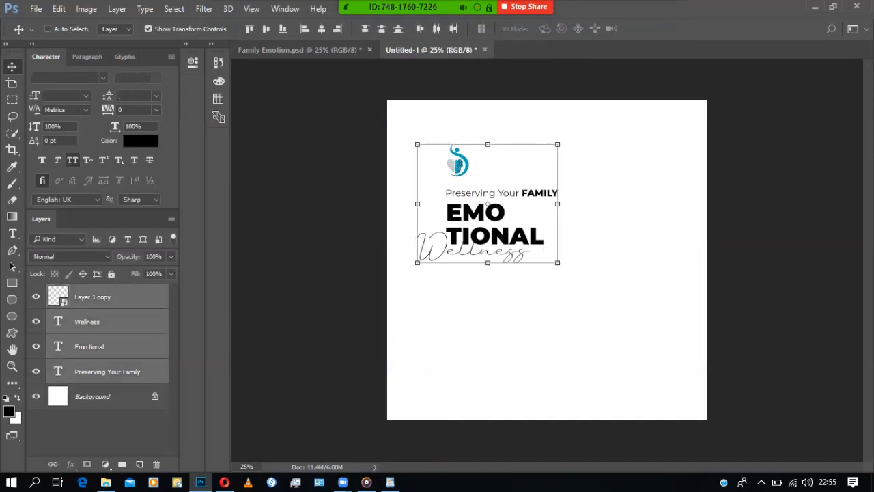
pyautogui.keyDown('ctrl'); pyautogui.click(109, 322); pyautogui.keyUp('ctrl')
pyautogui.moveTo(481, 213); pyautogui.dragTo(630, 200)
pyautogui.hotkey('ctrl', 'z')
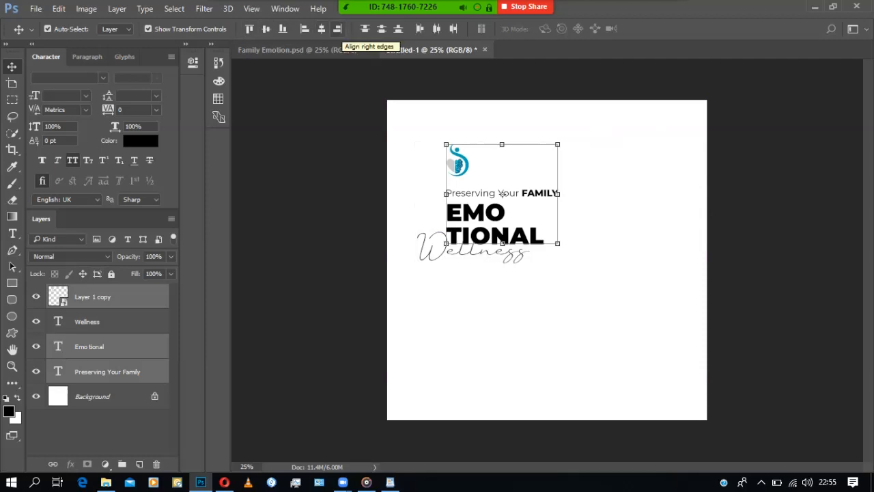
# - Try aligning the logo, Emo tional and Preserving Your Family layers by their right edges, and restore their left alignment
pyautogui.click(336, 28)
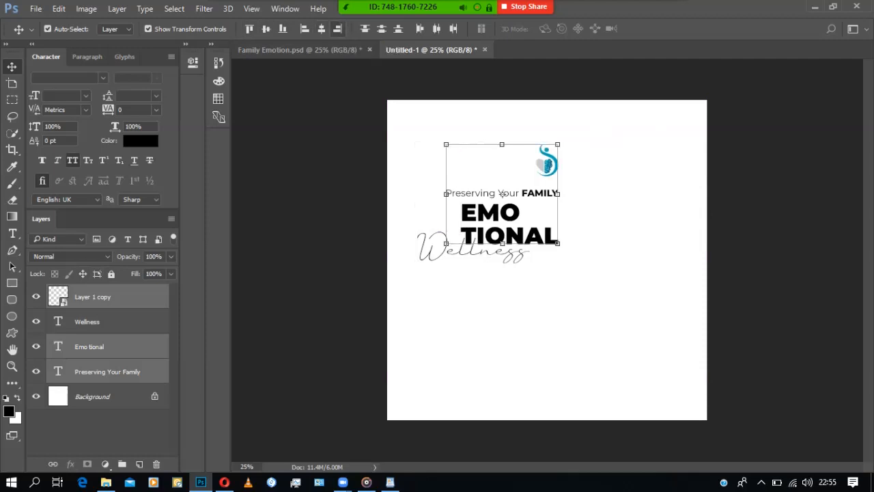
pyautogui.click(304, 29)
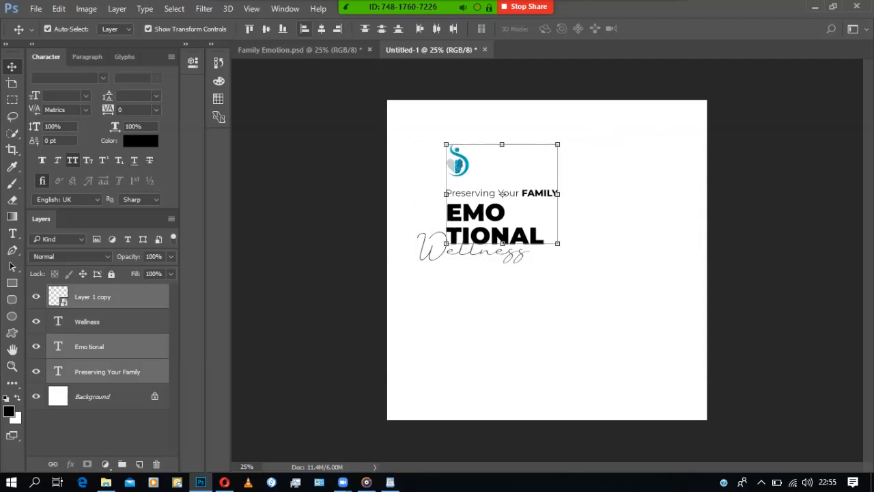
pyautogui.click(341, 177)
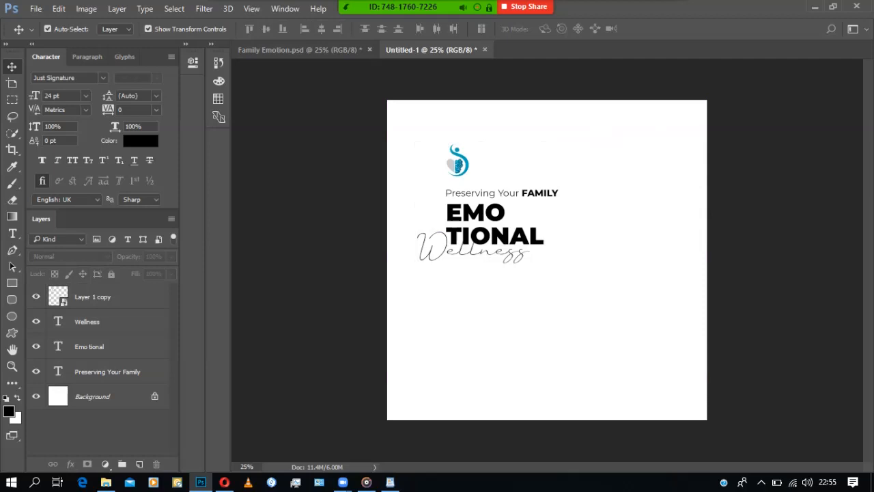
pyautogui.click(493, 236)
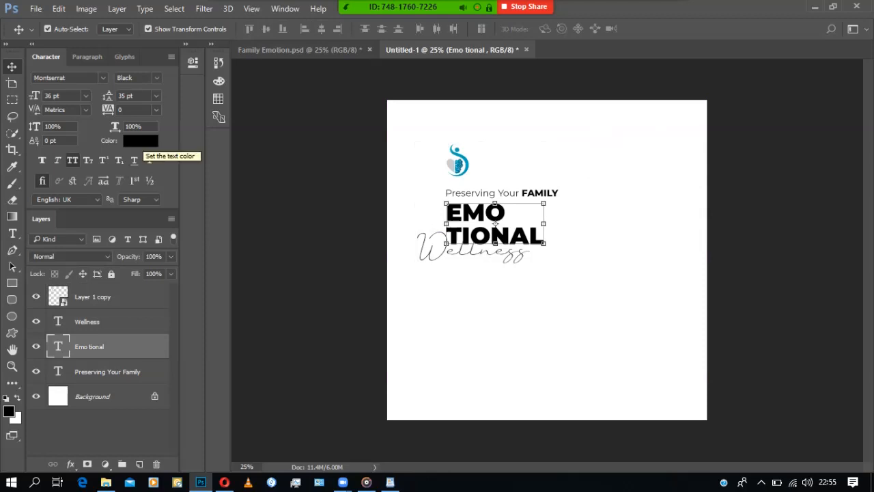
pyautogui.click(140, 141)
pyautogui.moveTo(157, 132); pyautogui.dragTo(168, 200)
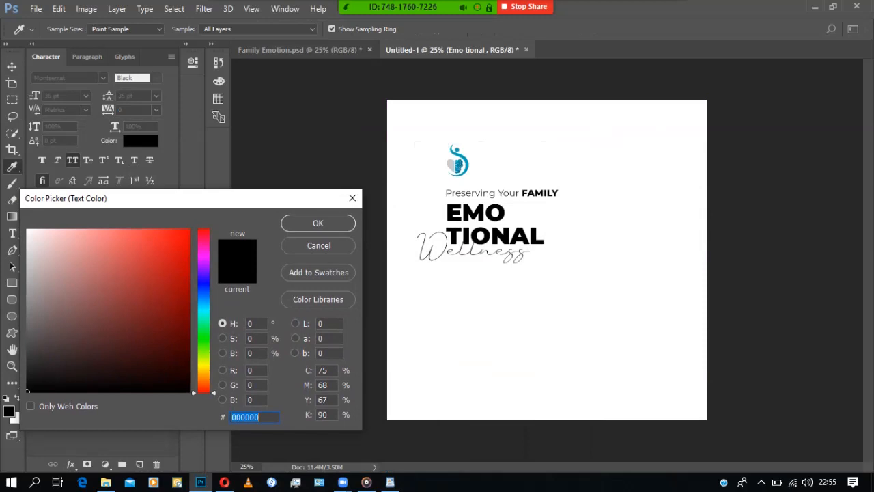
pyautogui.press('Return')
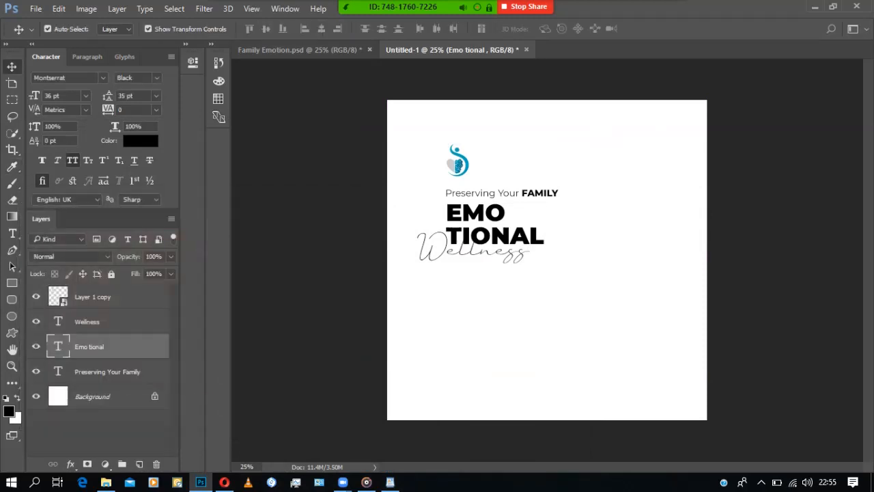
# - Recolour the EMO TIONAL text with the blue #04a3b9 sampled from the logo
pyautogui.click(457, 164)
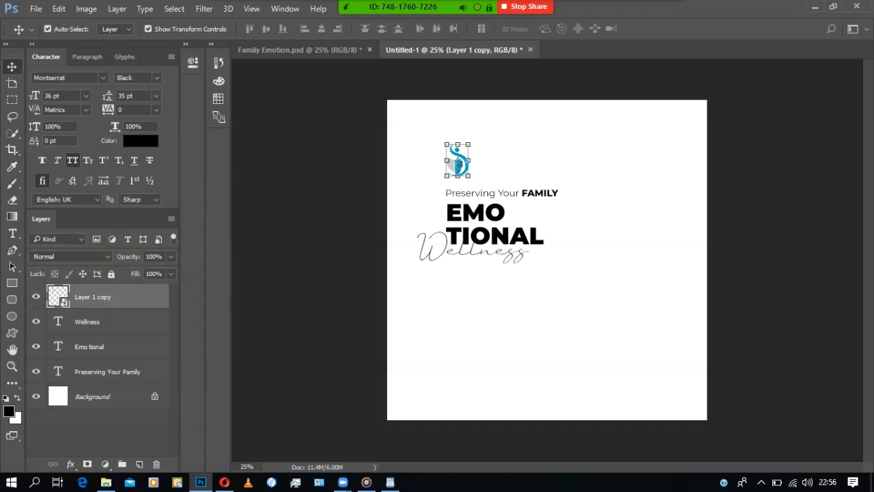
pyautogui.click(495, 224)
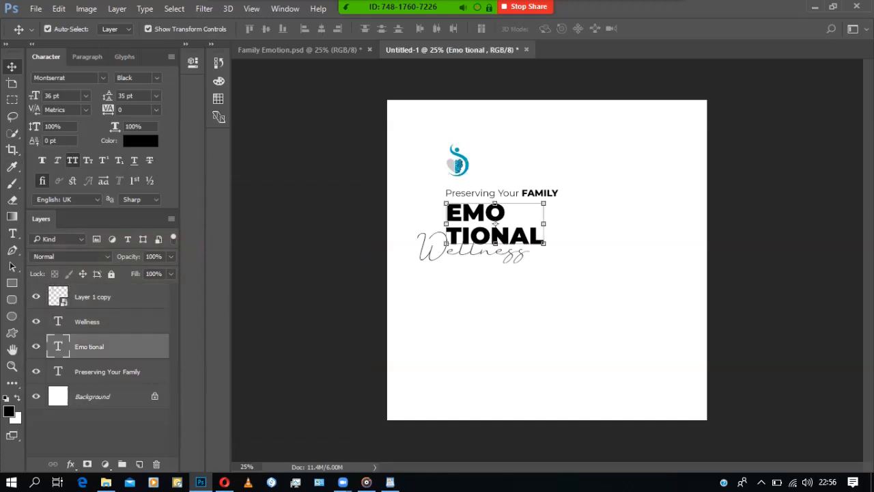
pyautogui.click(140, 140)
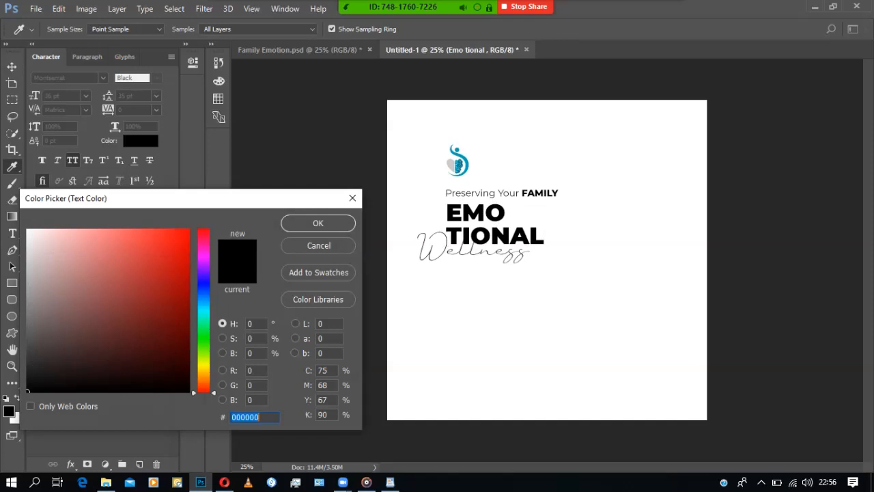
pyautogui.click(466, 165)
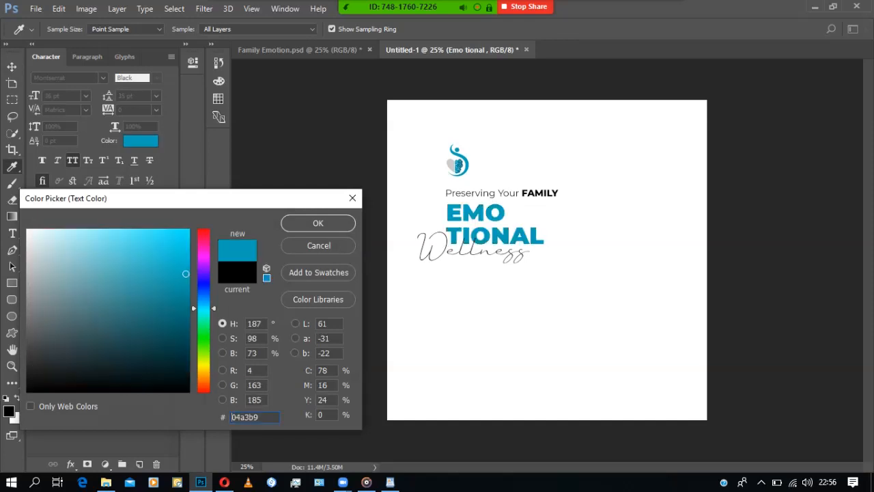
pyautogui.click(318, 223)
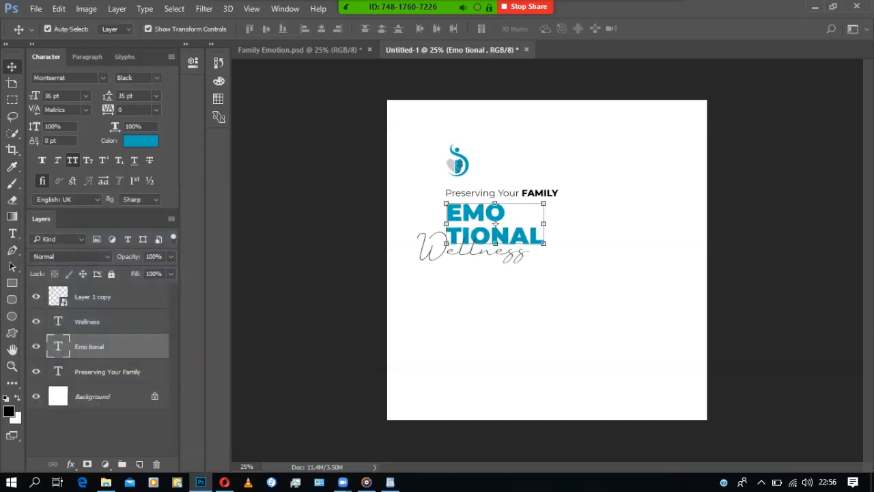
pyautogui.click(615, 287)
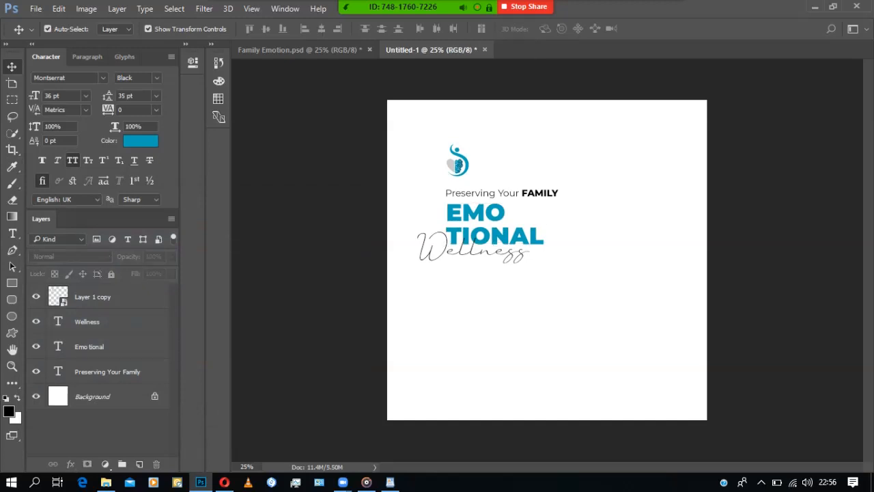
# - Copy the line "During & After" from the Family Emotion document in WordPad and return to Photoshop
pyautogui.click(299, 49)
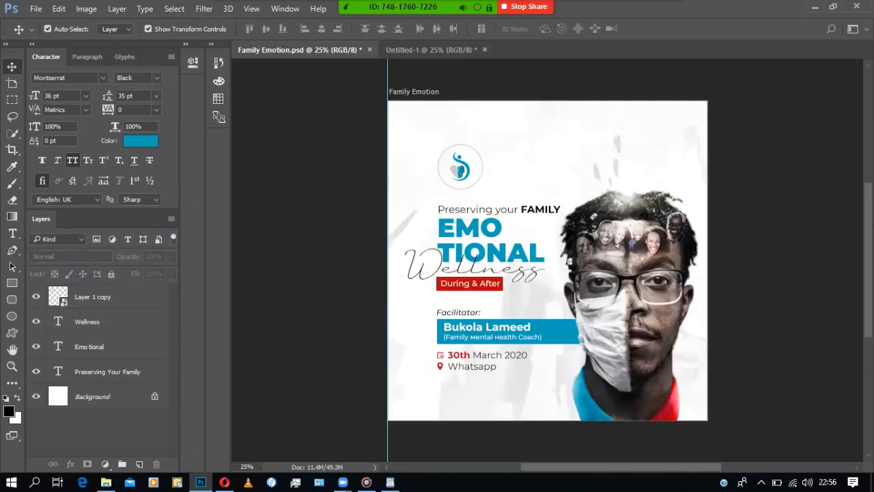
pyautogui.click(430, 50)
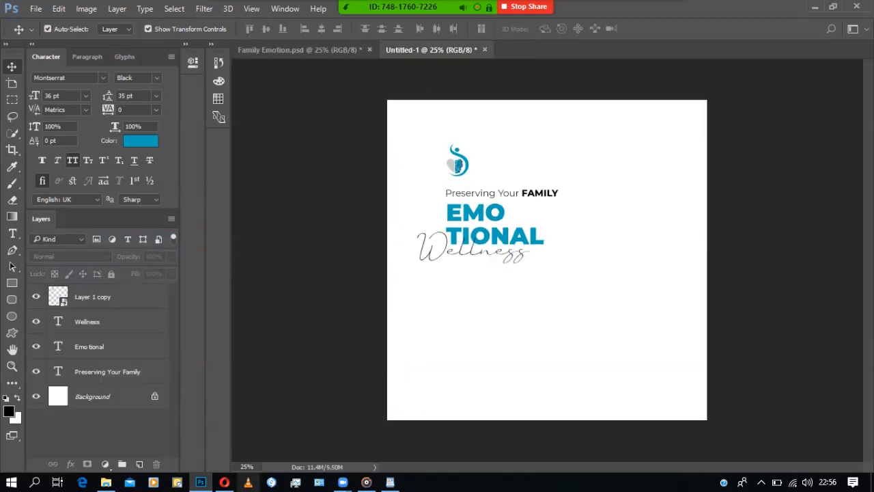
pyautogui.moveTo(390, 482)
pyautogui.click(389, 434)
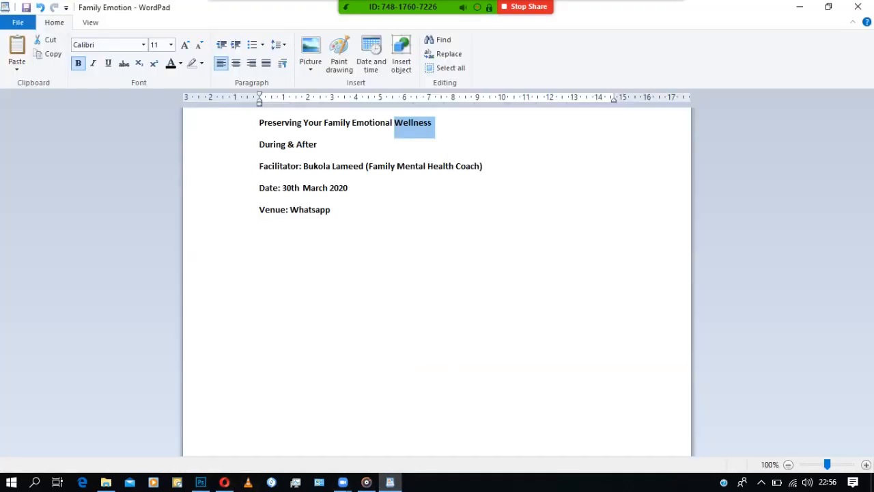
pyautogui.moveTo(319, 145); pyautogui.dragTo(259, 145)
pyautogui.rightClick(297, 142)
pyautogui.click(318, 161)
pyautogui.click(201, 481)
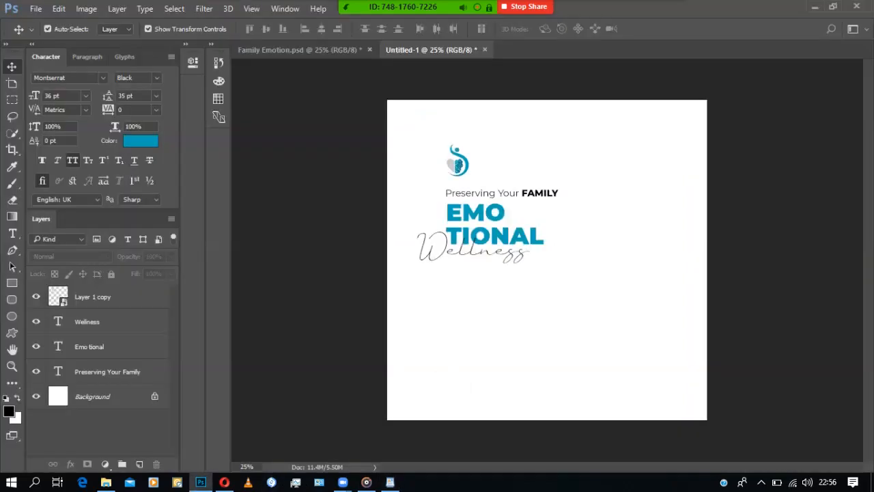
# - Duplicate the Preserving Your FAMILY text straight down to just below Wellness
pyautogui.moveTo(546, 193); pyautogui.dragTo(546, 286)
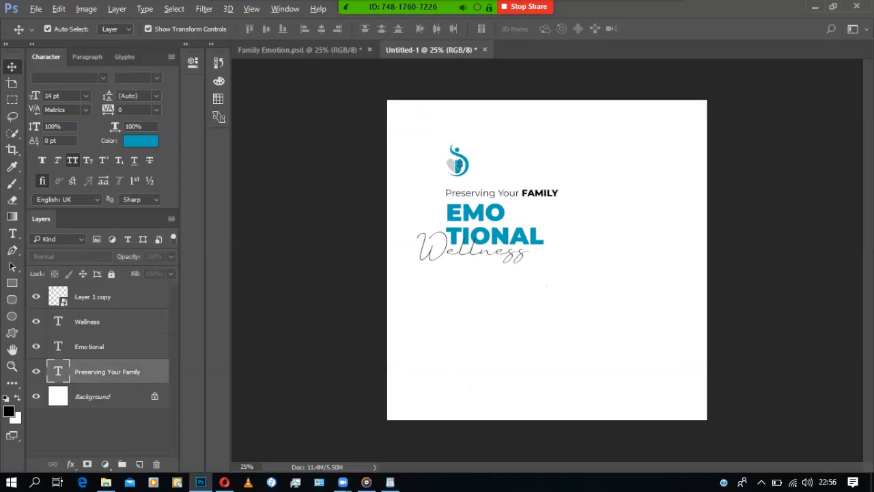
pyautogui.click(546, 286)
pyautogui.moveTo(546, 193); pyautogui.dragTo(546, 273)
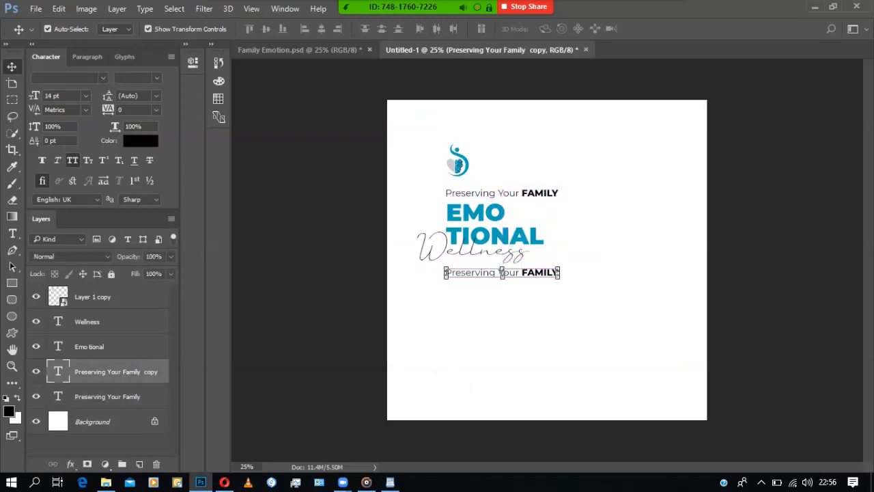
# - Replace the duplicated line's text with "During & After"
pyautogui.press('t')
pyautogui.click(447, 273)
pyautogui.hotkey('ctrl', 'a')
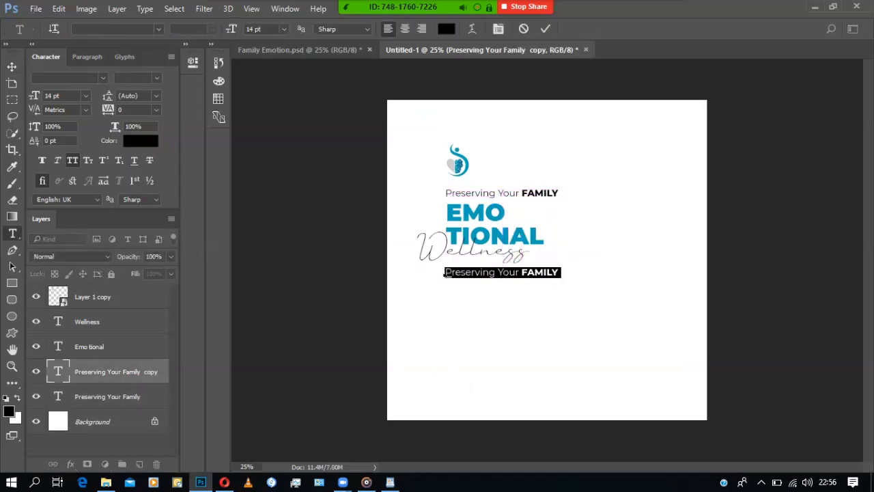
pyautogui.write('During & After')
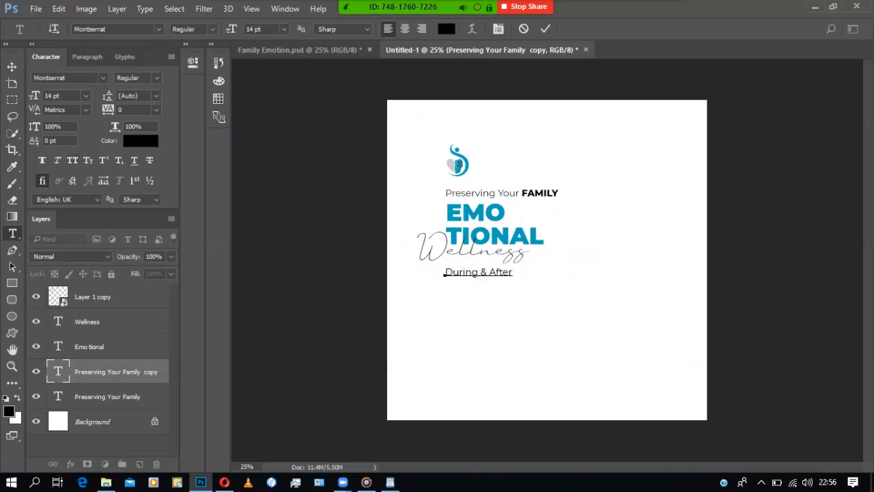
pyautogui.click(545, 28)
pyautogui.press('v')
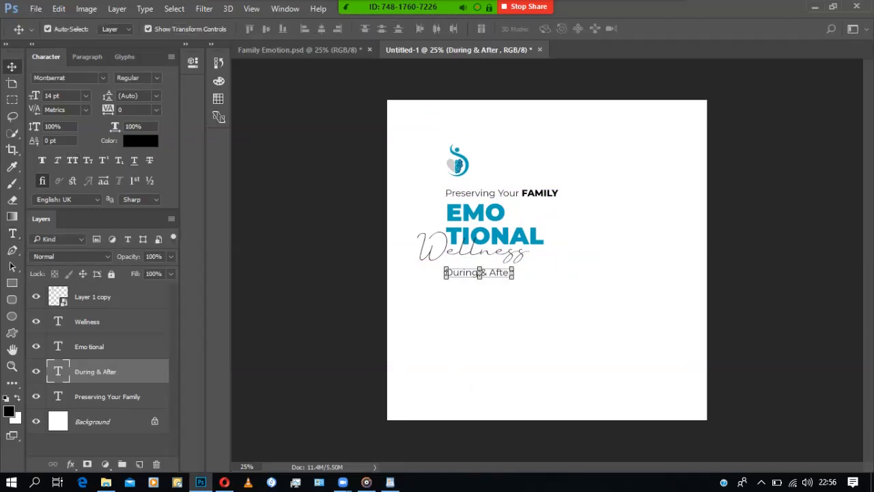
pyautogui.click(592, 307)
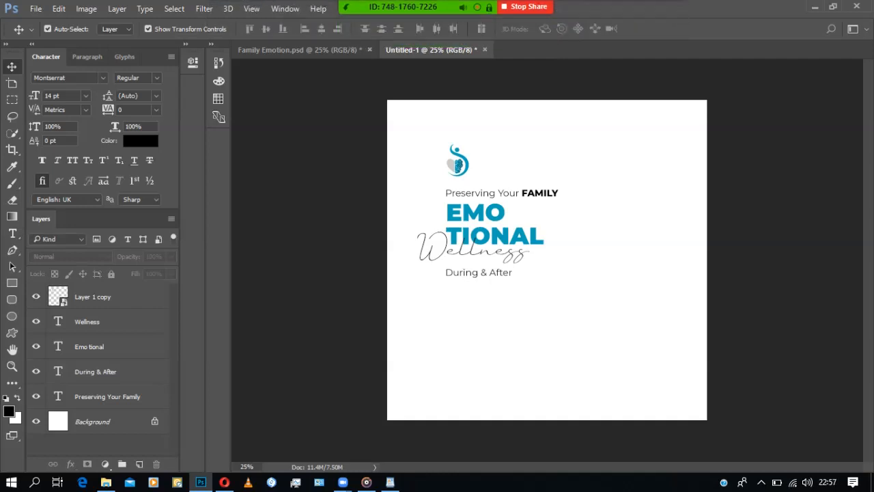
# - Move the During & After text slightly down, keeping it aligned with the left edge of the headline
pyautogui.click(479, 272)
pyautogui.click(553, 300)
pyautogui.click(479, 273)
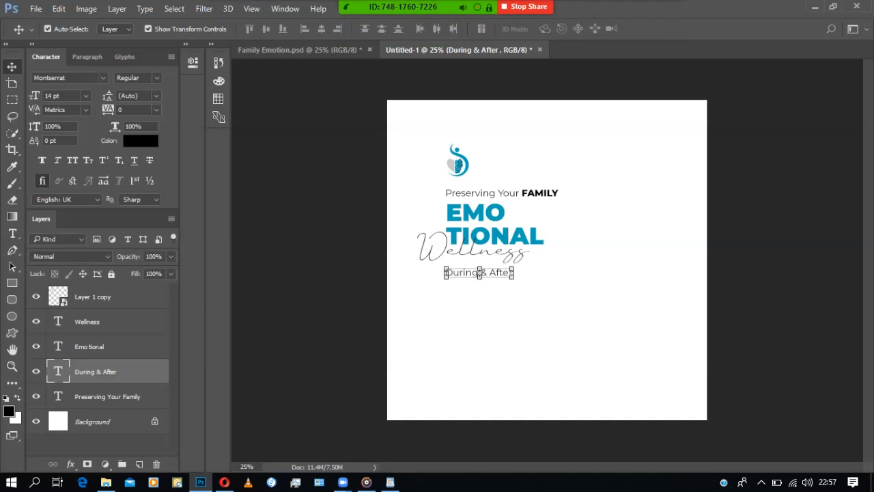
pyautogui.click(560, 308)
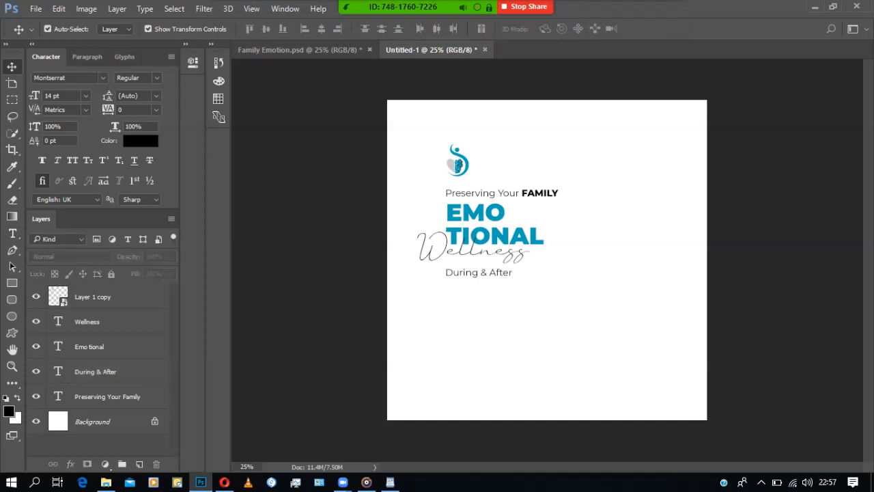
pyautogui.moveTo(478, 272); pyautogui.dragTo(477, 281)
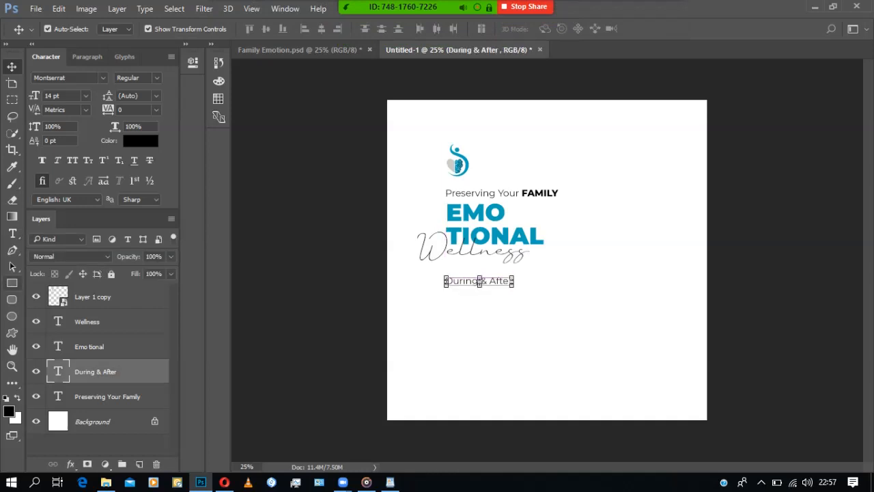
# - Draw a black rectangle about 460 by 96 px just below the During & After text and dismiss its shape properties
pyautogui.click(437, 314)
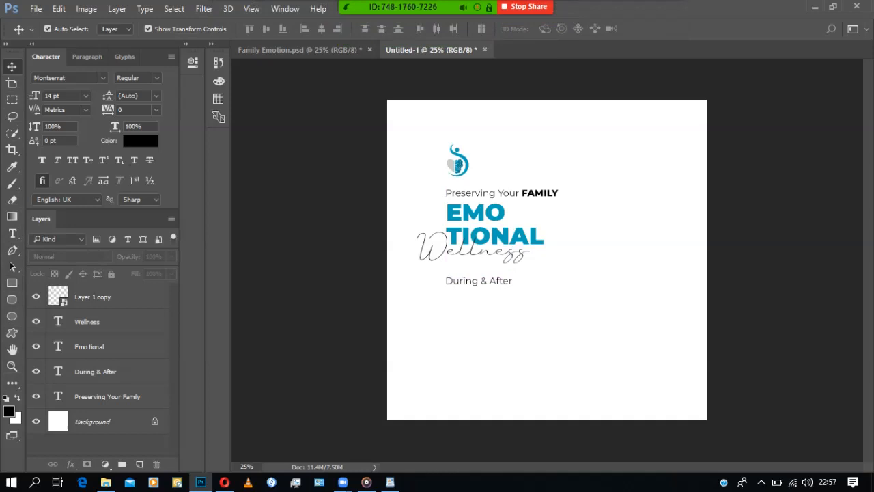
pyautogui.click(12, 283)
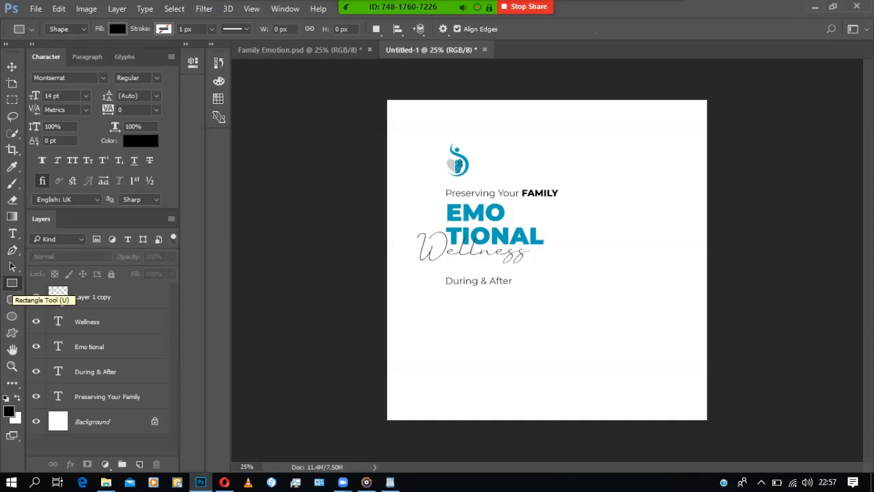
pyautogui.moveTo(443, 294); pyautogui.dragTo(518, 310)
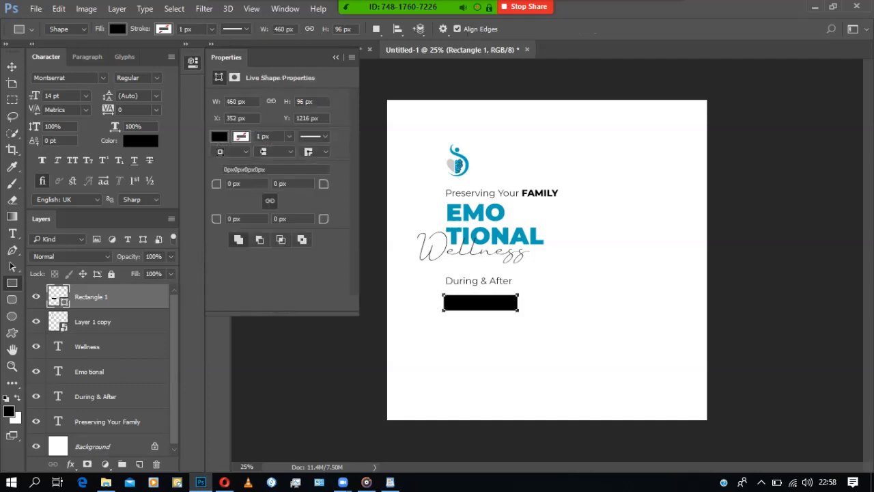
pyautogui.press('v')
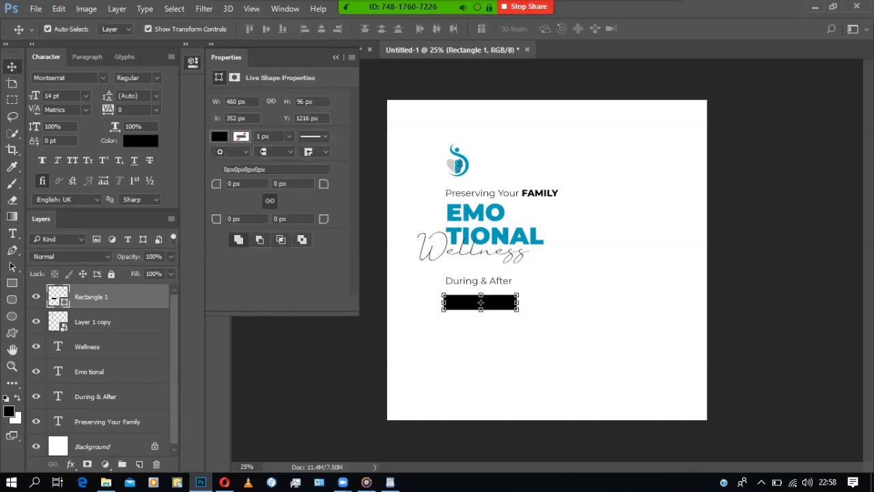
pyautogui.moveTo(227, 58); pyautogui.dragTo(211, 121)
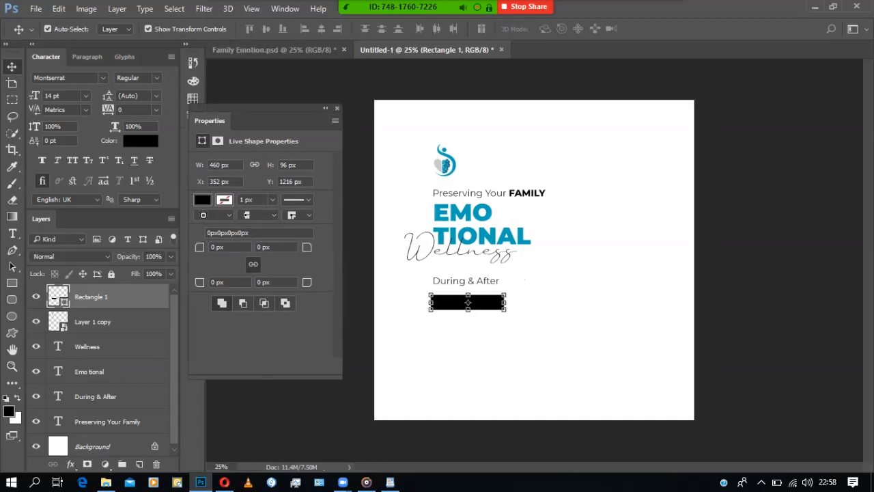
pyautogui.click(337, 108)
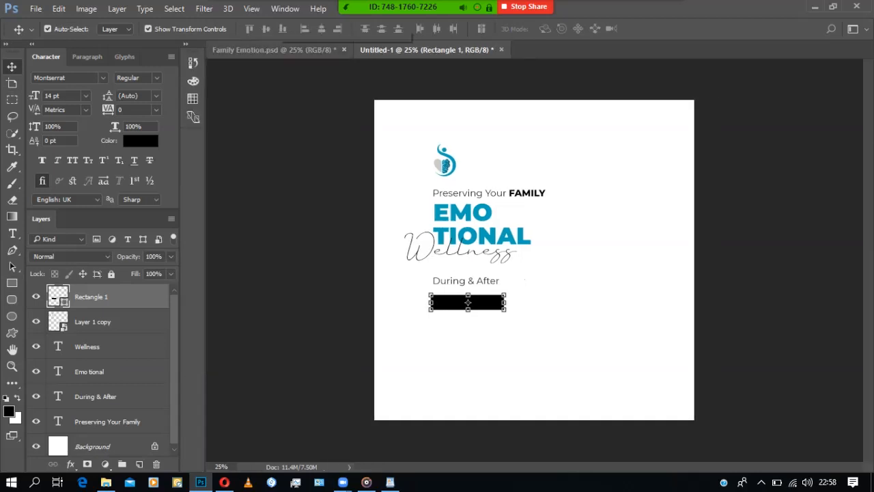
# - Examine the red During & After label in the finished Family Emotion.psd design and return to the untitled document
pyautogui.click(279, 49)
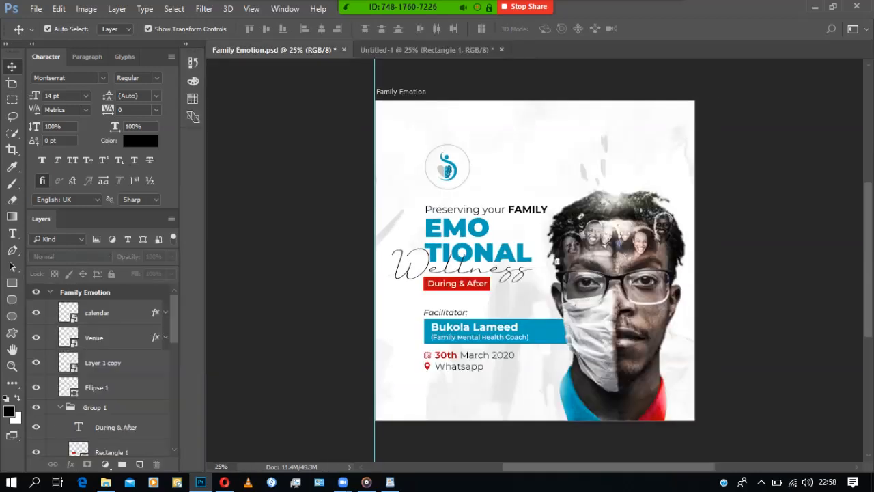
pyautogui.click(457, 287)
pyautogui.click(307, 284)
pyautogui.click(457, 287)
pyautogui.click(307, 283)
pyautogui.click(457, 288)
pyautogui.click(308, 284)
pyautogui.click(456, 287)
pyautogui.click(307, 284)
pyautogui.click(427, 50)
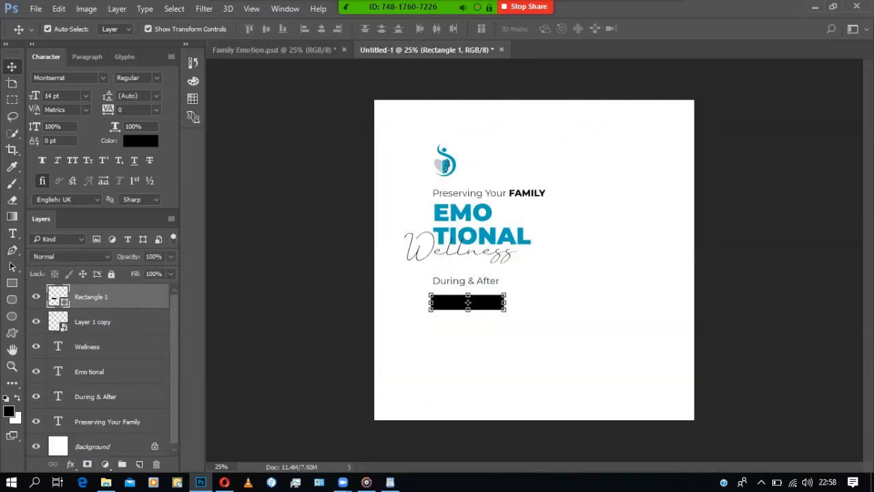
pyautogui.moveTo(468, 301); pyautogui.dragTo(441, 307)
pyautogui.moveTo(477, 305); pyautogui.dragTo(470, 326)
pyautogui.moveTo(377, 178); pyautogui.dragTo(522, 284)
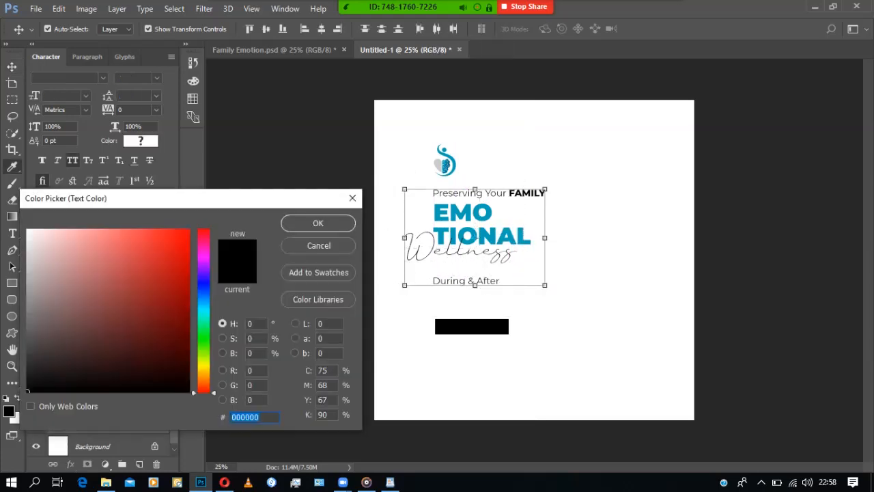
pyautogui.write('ff0000')
pyautogui.click(319, 223)
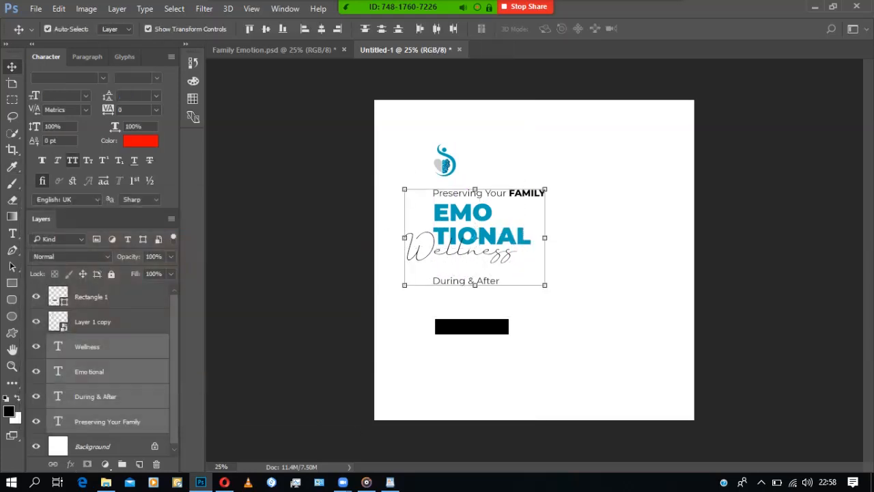
pyautogui.hotkey('ctrl', 'z')
# - Shift the black rectangle to just below During & After and change its fill to red c50b0b
pyautogui.click(472, 326)
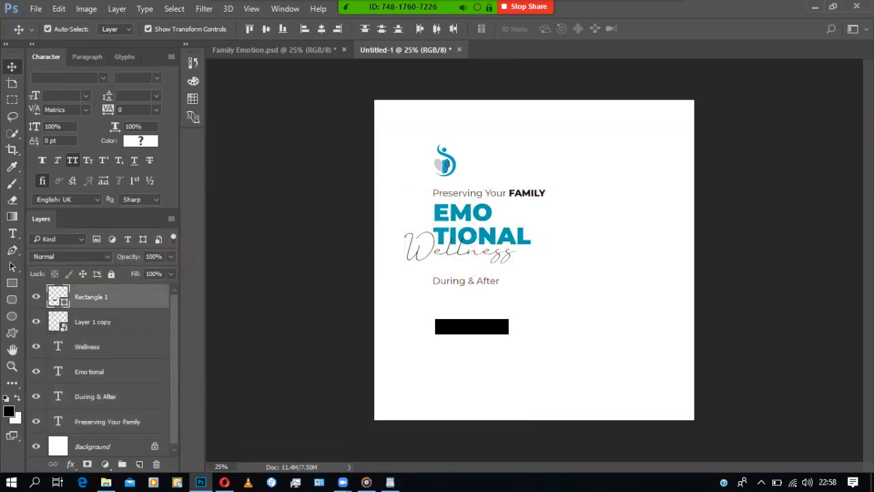
pyautogui.moveTo(484, 326); pyautogui.dragTo(468, 311)
pyautogui.click(444, 161)
pyautogui.click(601, 191)
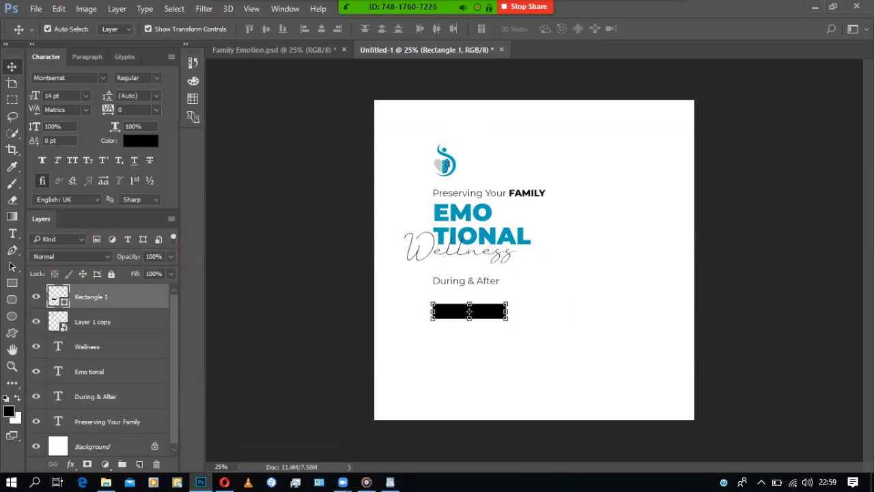
pyautogui.moveTo(469, 311); pyautogui.dragTo(479, 311)
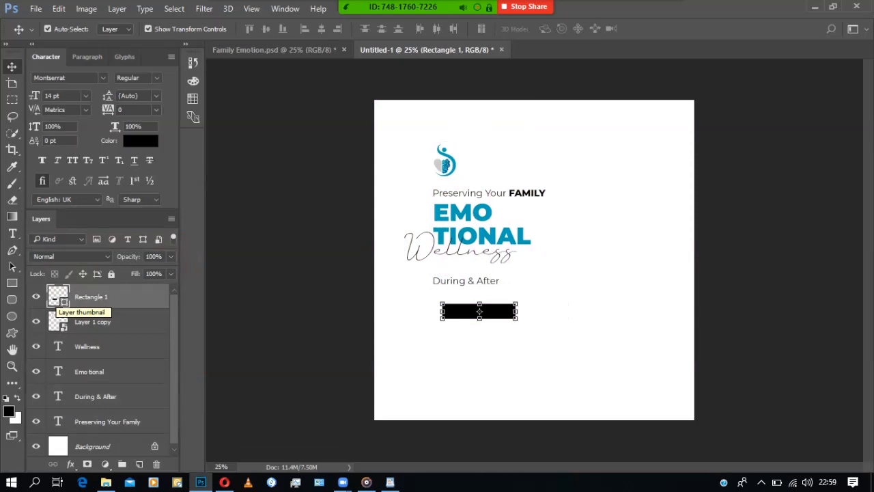
pyautogui.doubleClick(56, 298)
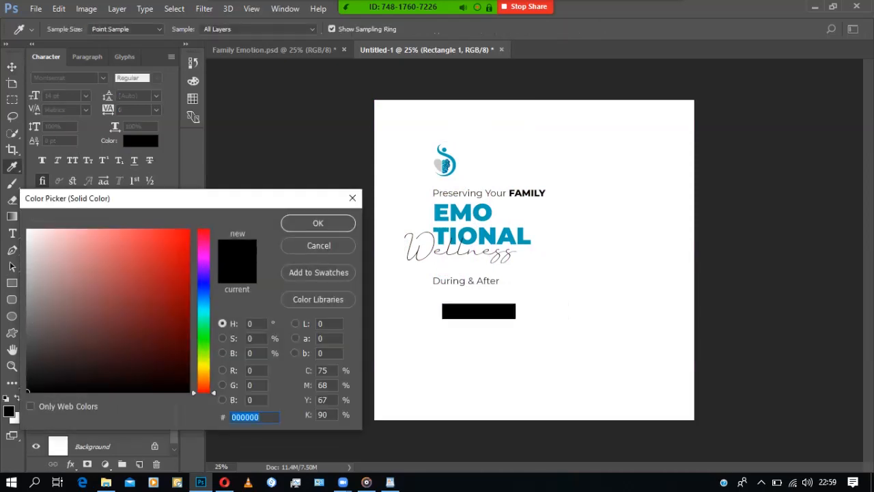
pyautogui.write('940000')
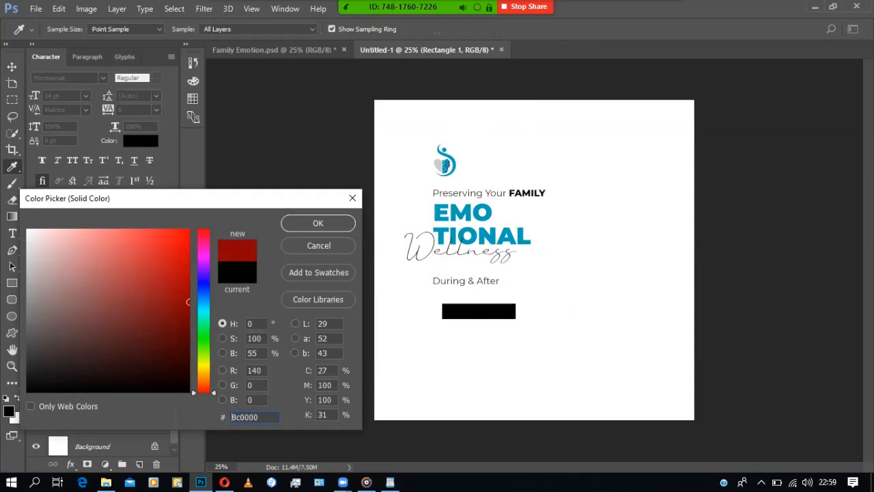
pyautogui.click(204, 270)
pyautogui.moveTo(188, 297); pyautogui.dragTo(204, 229)
pyautogui.click(181, 266)
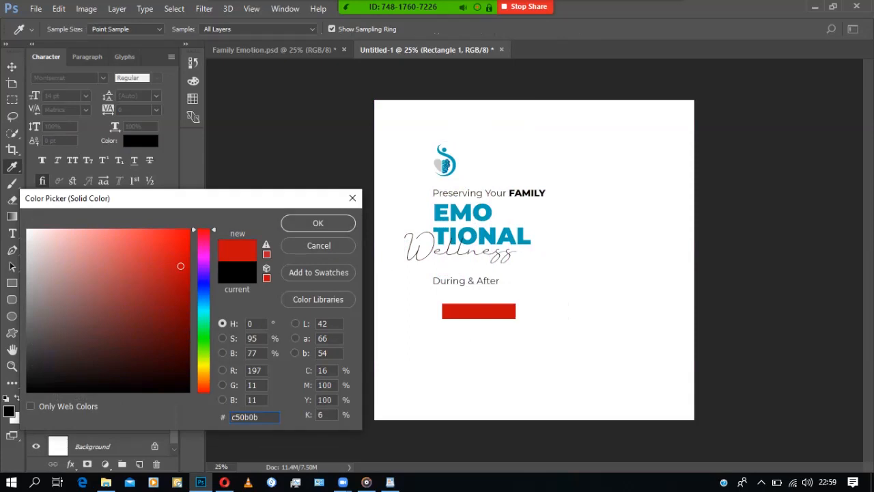
pyautogui.click(317, 224)
# - Move the red rectangle up over the During & After text and align its left edge with the EMO TIONAL headline
pyautogui.press('v')
pyautogui.moveTo(478, 311); pyautogui.dragTo(494, 278)
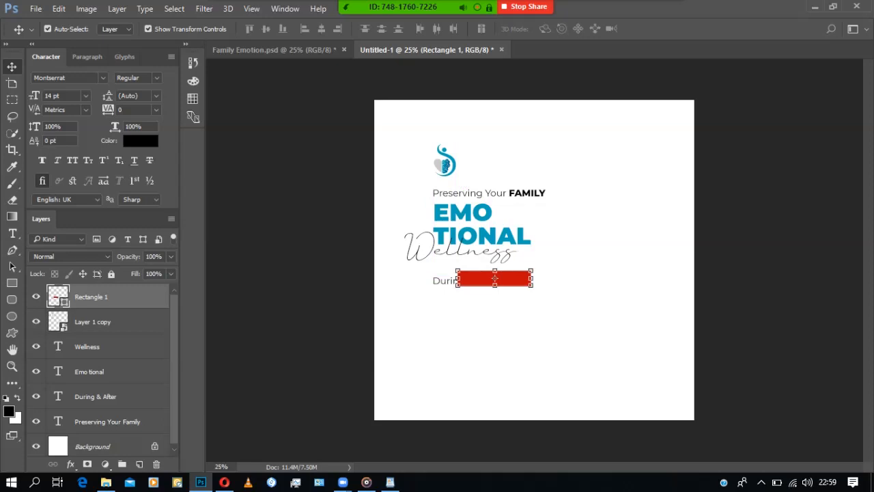
pyautogui.keyDown('shift'); pyautogui.click(484, 236); pyautogui.keyUp('shift')
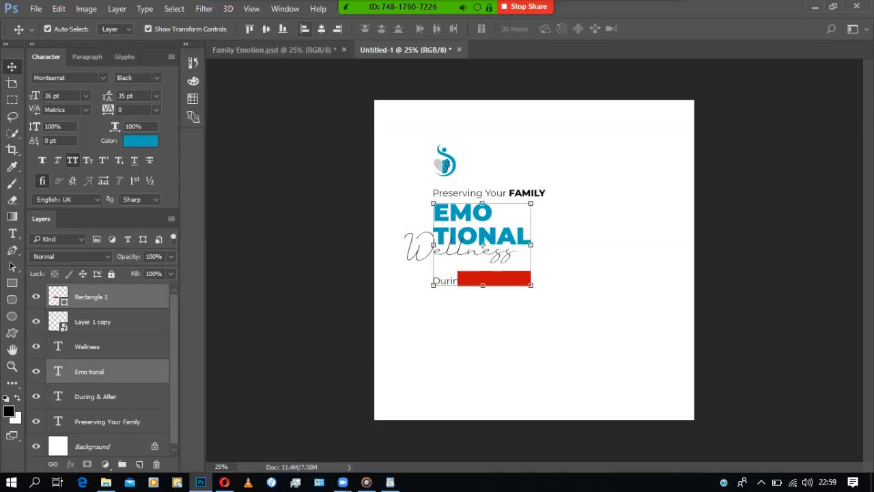
pyautogui.click(305, 29)
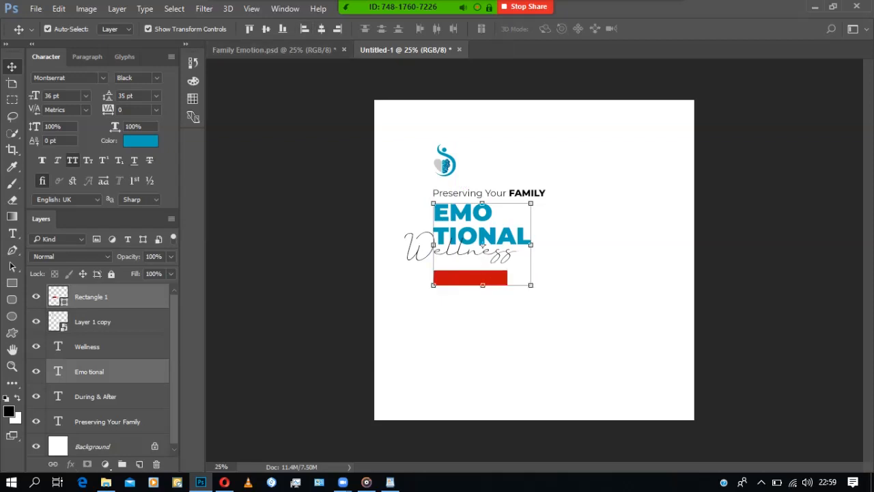
pyautogui.click(581, 280)
pyautogui.click(471, 278)
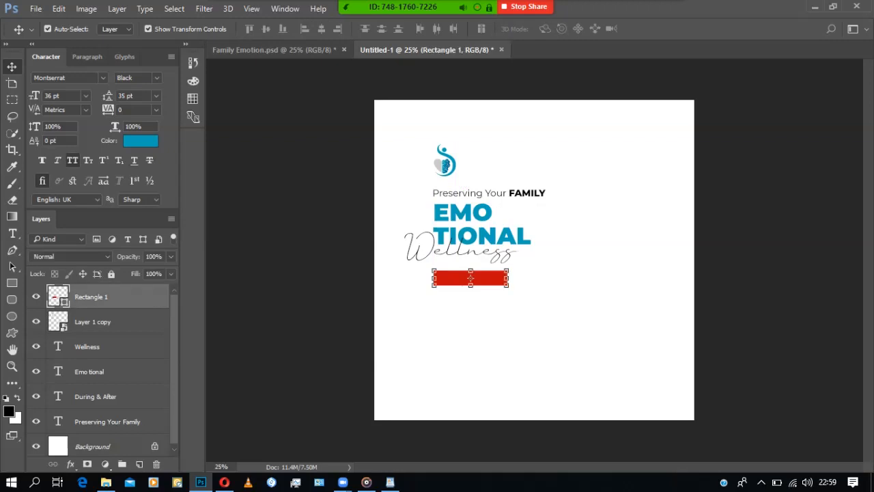
# - Bring the During & After text layer in front of the red rectangle in the layer order
pyautogui.doubleClick(95, 396)
pyautogui.press('Return')
pyautogui.moveTo(96, 397); pyautogui.dragTo(96, 287)
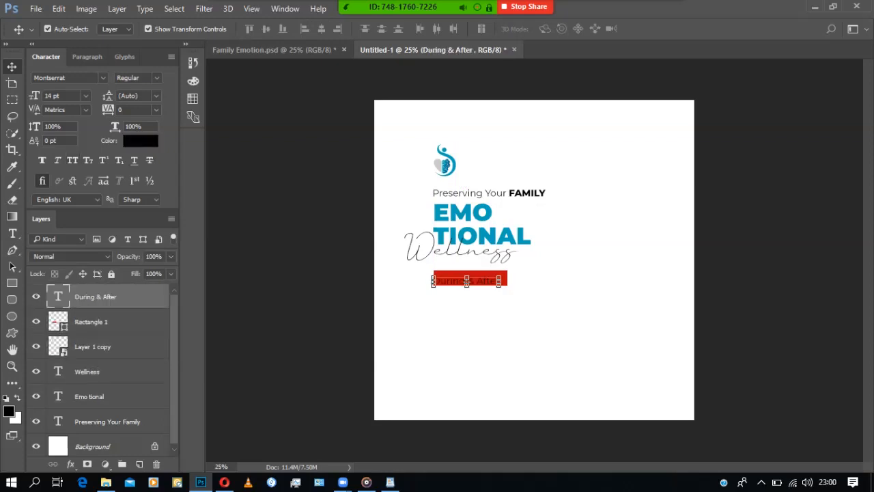
pyautogui.click(581, 314)
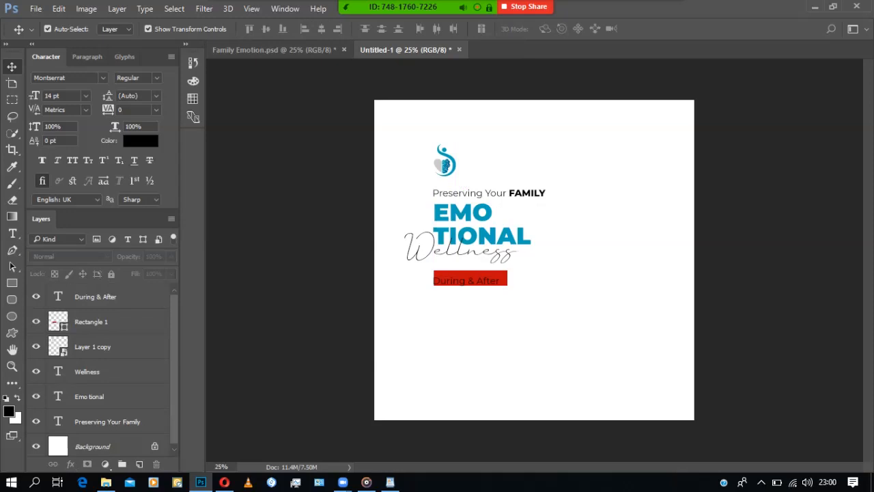
# - Reduce the During & After text to 12 pt and centre it within the red rectangle
pyautogui.click(467, 280)
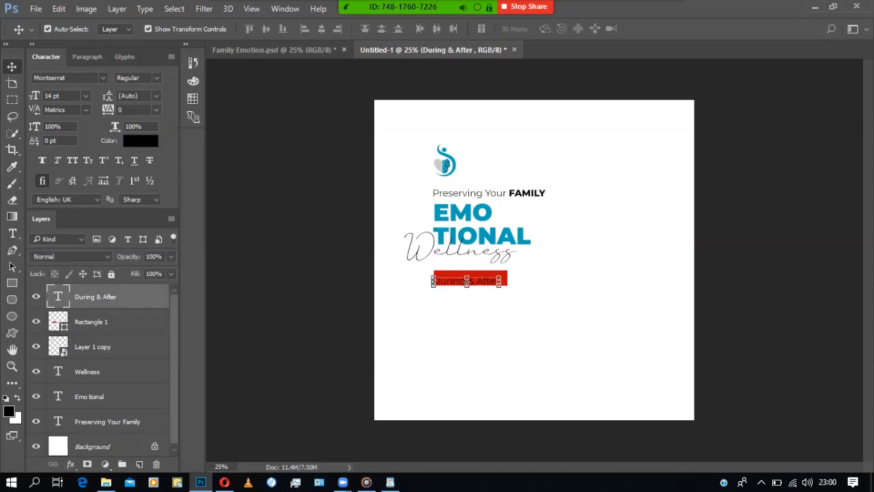
pyautogui.click(85, 96)
pyautogui.click(73, 198)
pyautogui.keyDown('shift'); pyautogui.click(499, 278); pyautogui.keyUp('shift')
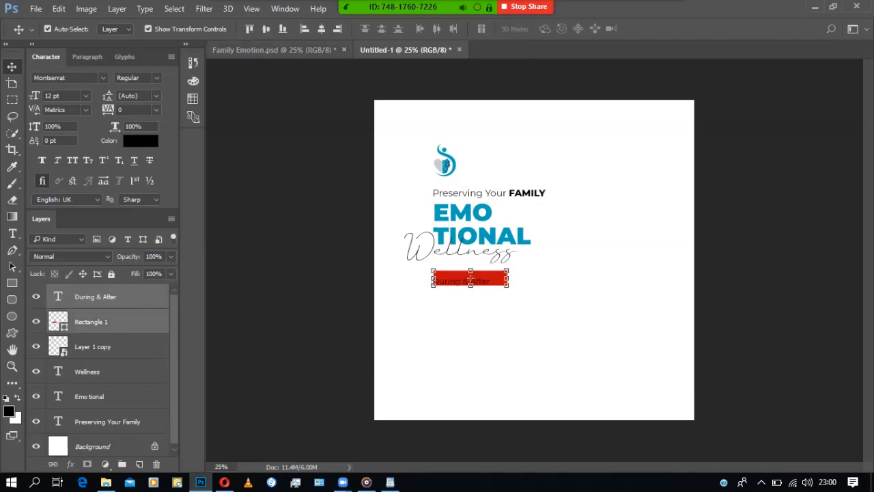
pyautogui.click(337, 29)
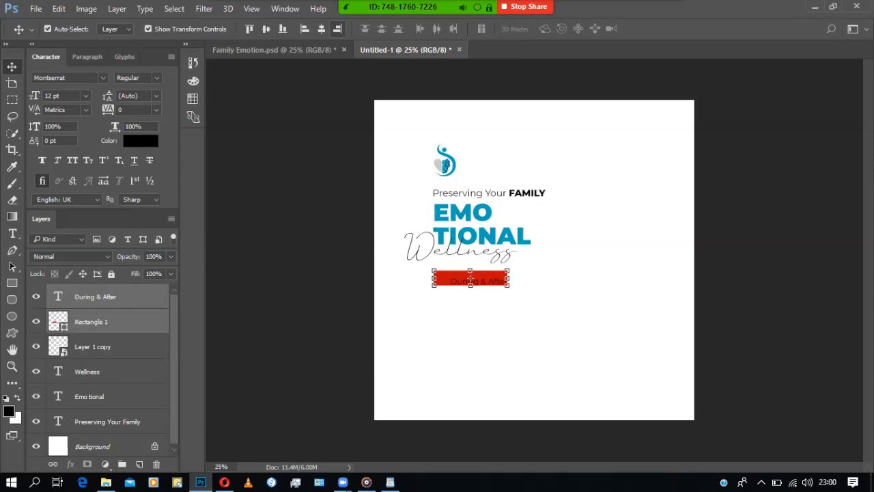
pyautogui.click(321, 28)
pyautogui.click(566, 300)
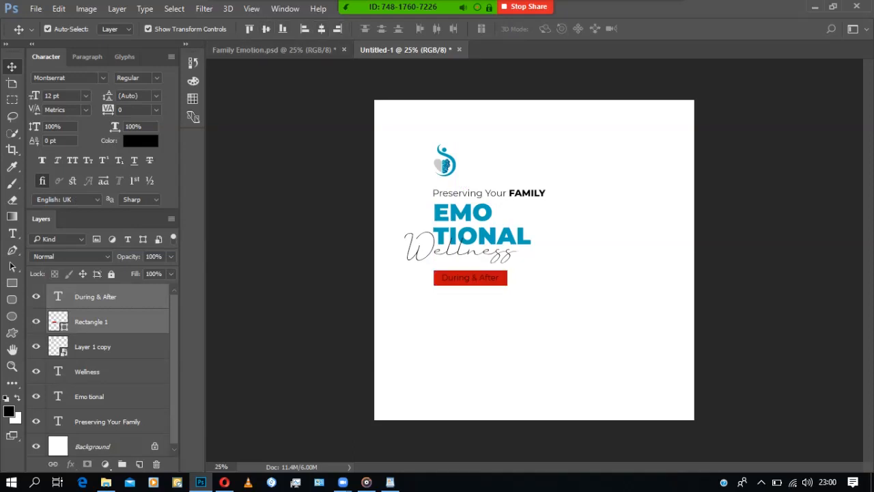
# - Set the During & After text to Montserrat SemiBold and centre it again horizontally on the red rectangle
pyautogui.click(471, 278)
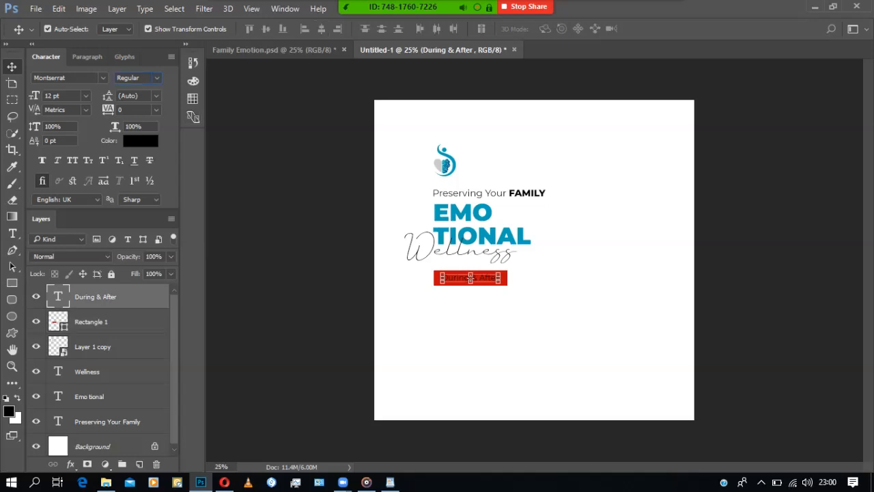
pyautogui.click(137, 77)
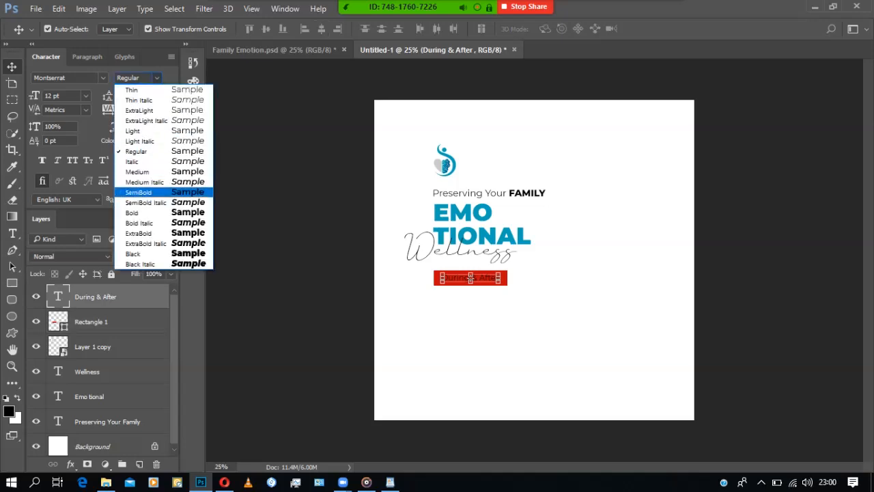
pyautogui.click(140, 193)
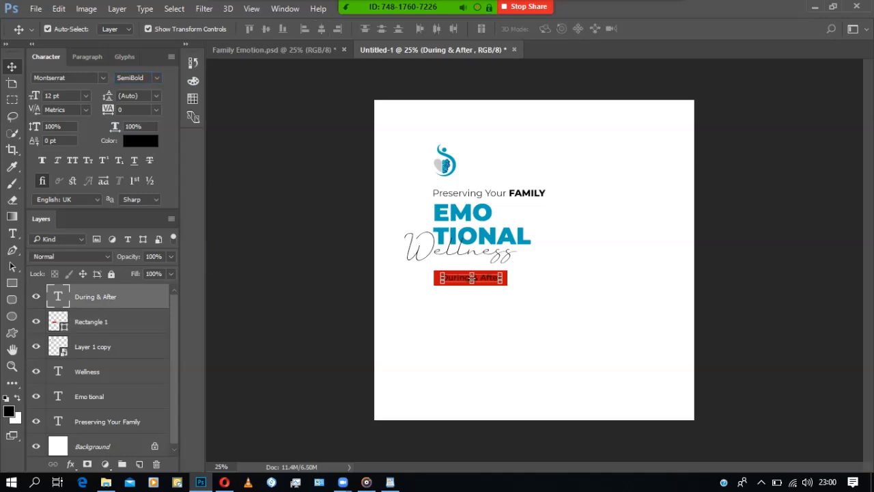
pyautogui.keyDown('shift'); pyautogui.click(471, 282); pyautogui.keyUp('shift')
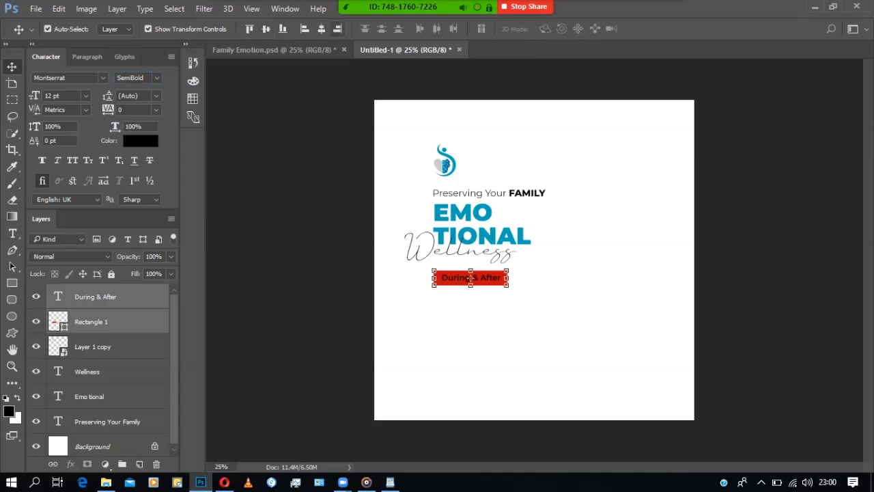
pyautogui.click(321, 29)
pyautogui.click(334, 164)
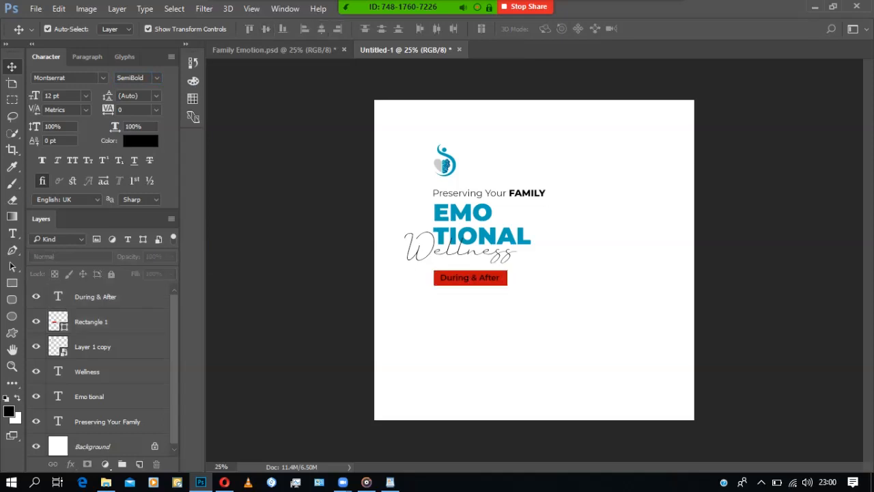
# - Change the During & After text colour to white ffffff and select the text together with its red rectangle
pyautogui.click(471, 278)
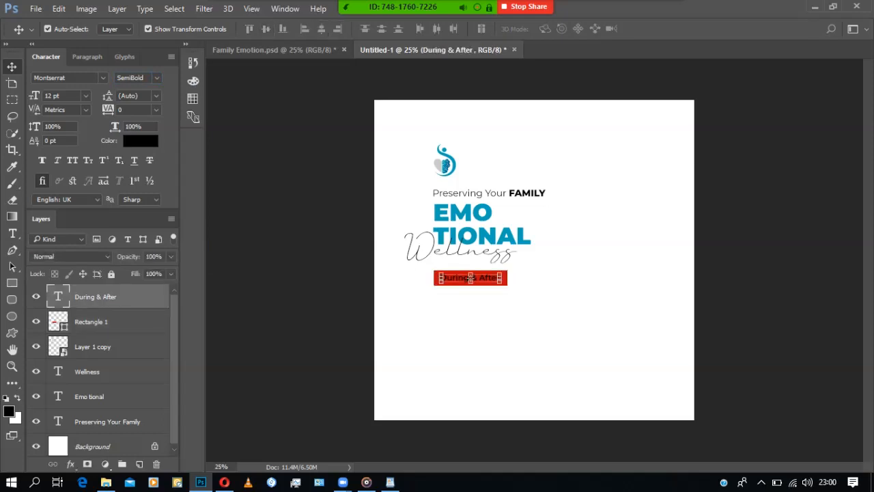
pyautogui.click(141, 141)
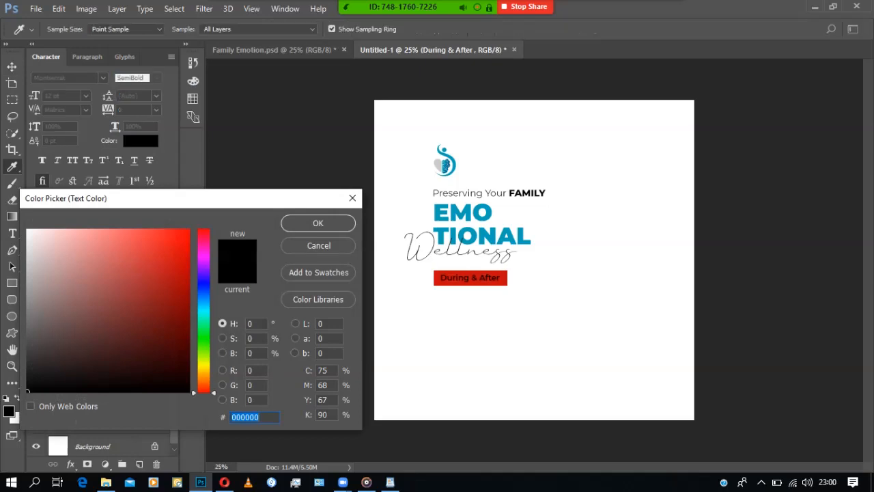
pyautogui.write('ffffff')
pyautogui.click(318, 223)
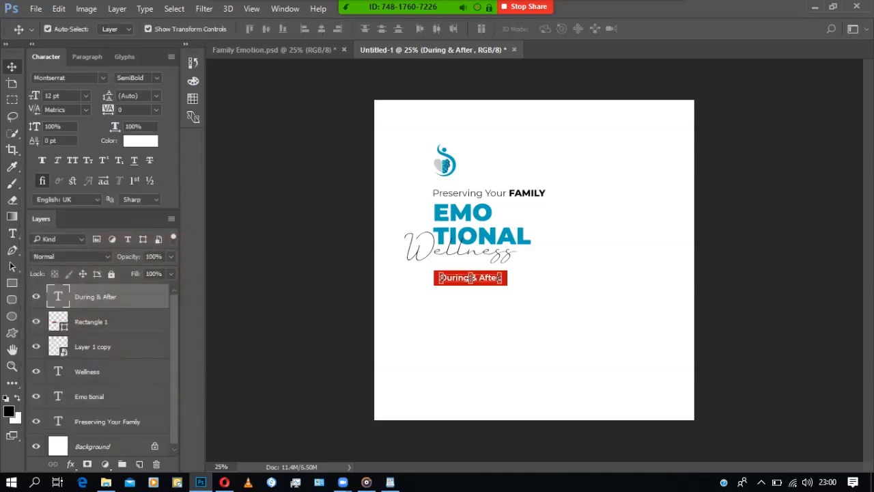
pyautogui.keyDown('shift'); pyautogui.click(504, 281); pyautogui.keyUp('shift')
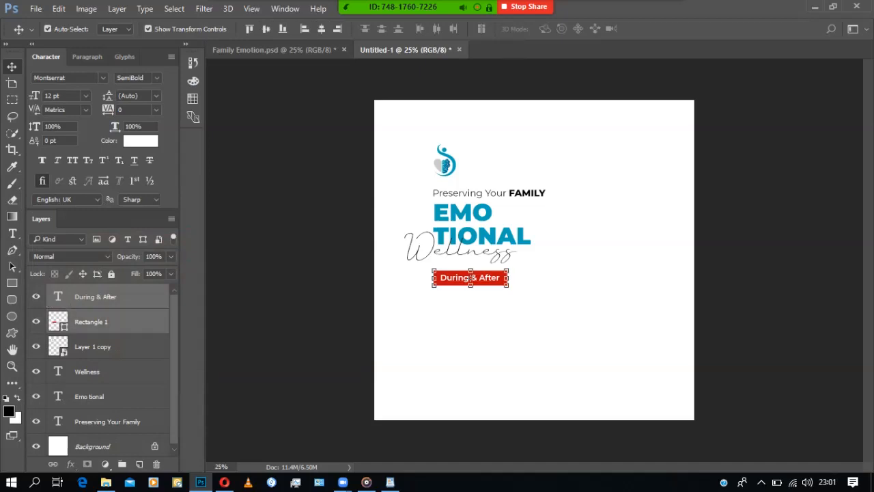
# - Move the During & After label up towards the Wellness text and compare its placement with the Family Emotion.psd flyer
pyautogui.hotkey('shift', 'Up')
pyautogui.hotkey('shift', 'Up')
pyautogui.hotkey('shift', 'Up')
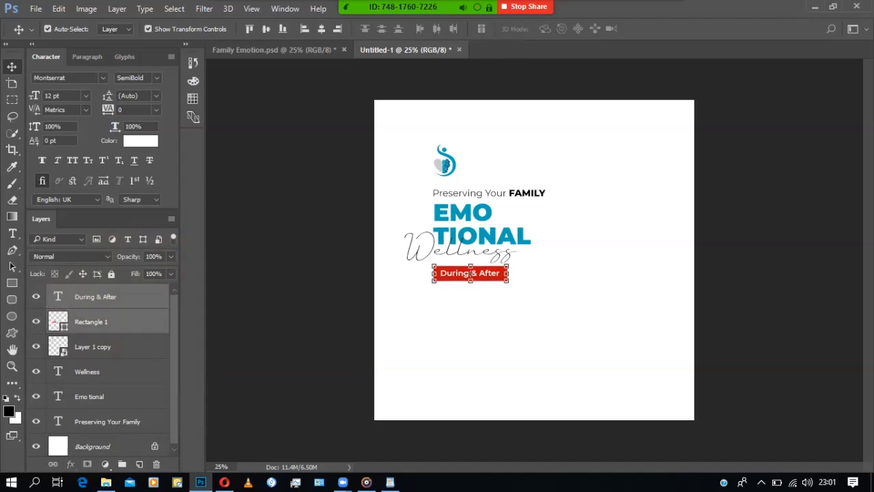
pyautogui.click(298, 50)
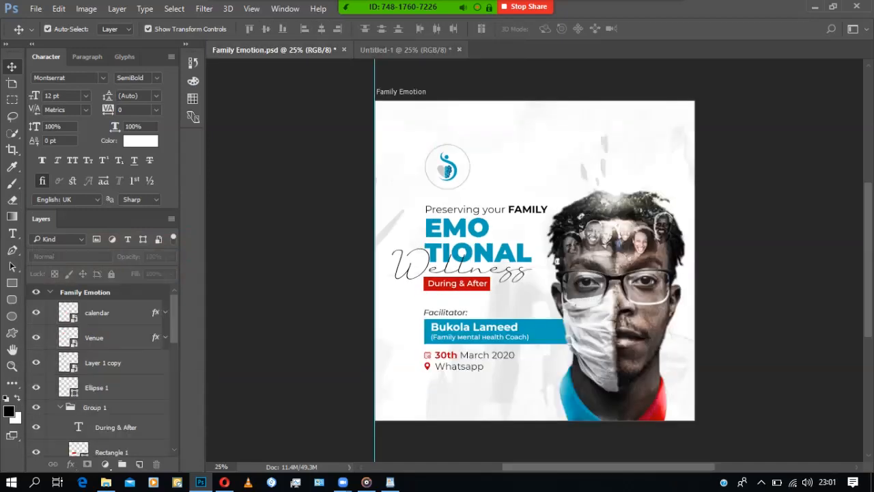
pyautogui.click(396, 50)
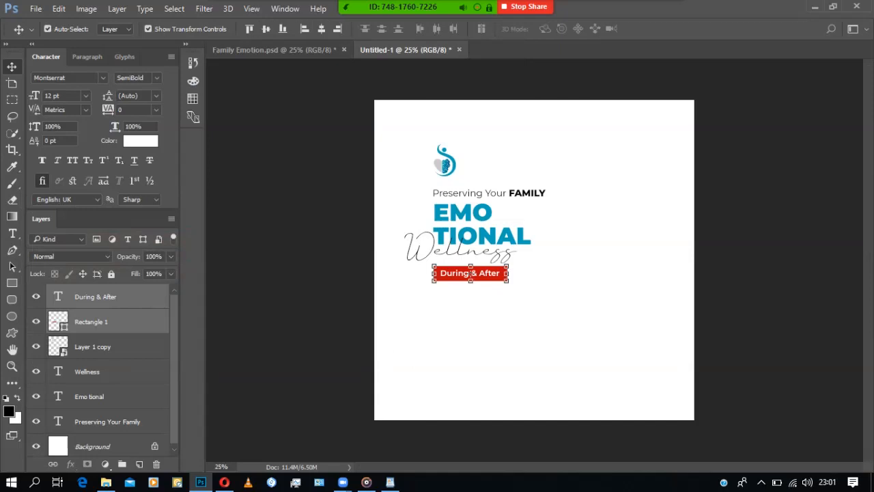
# - Scale the During & After text and its red rectangle together down to about 78%
pyautogui.hotkey('ctrl', 't')
pyautogui.moveTo(508, 281); pyautogui.dragTo(491, 277)
pyautogui.press('Return')
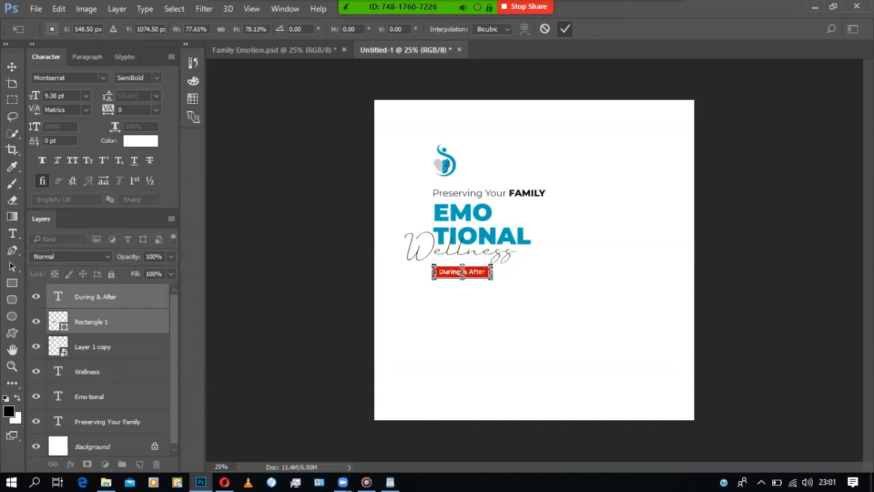
pyautogui.hotkey('ctrl', 't')
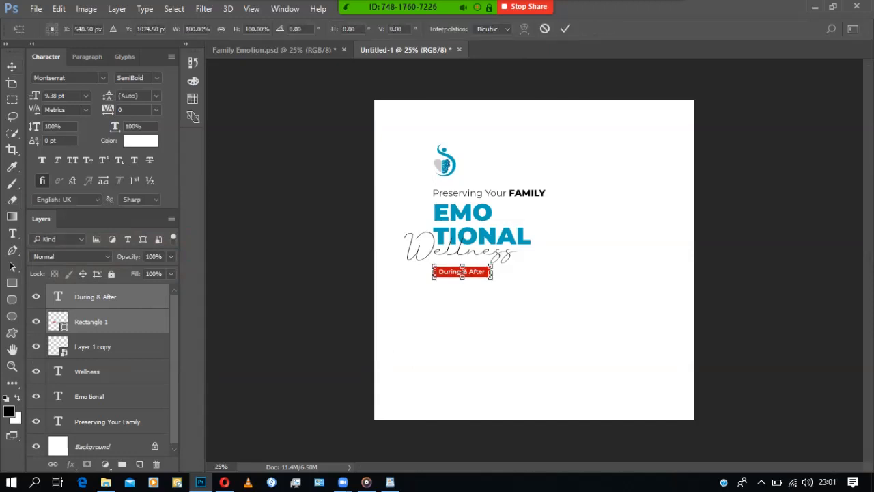
pyautogui.press('Return')
pyautogui.click(580, 307)
# - Shift the Wellness text slightly to the right and stretch its width to about 107%
pyautogui.moveTo(446, 253); pyautogui.dragTo(448, 252)
pyautogui.click(580, 308)
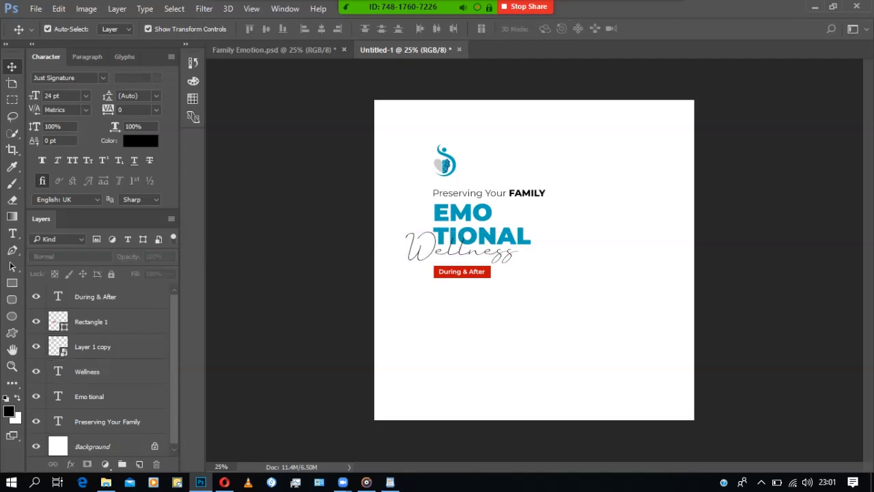
pyautogui.click(447, 253)
pyautogui.hotkey('ctrl', 't')
pyautogui.moveTo(518, 250); pyautogui.dragTo(534, 249)
pyautogui.hotkey('ctrl', 'z')
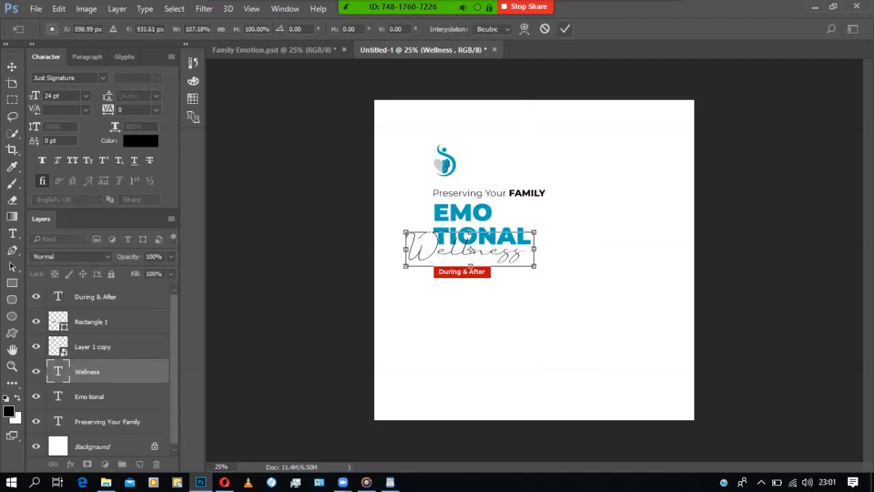
pyautogui.press('Escape')
# - Select the During & After text with its red rectangle and move both up closer under the Wellness text
pyautogui.moveTo(513, 296); pyautogui.dragTo(461, 266)
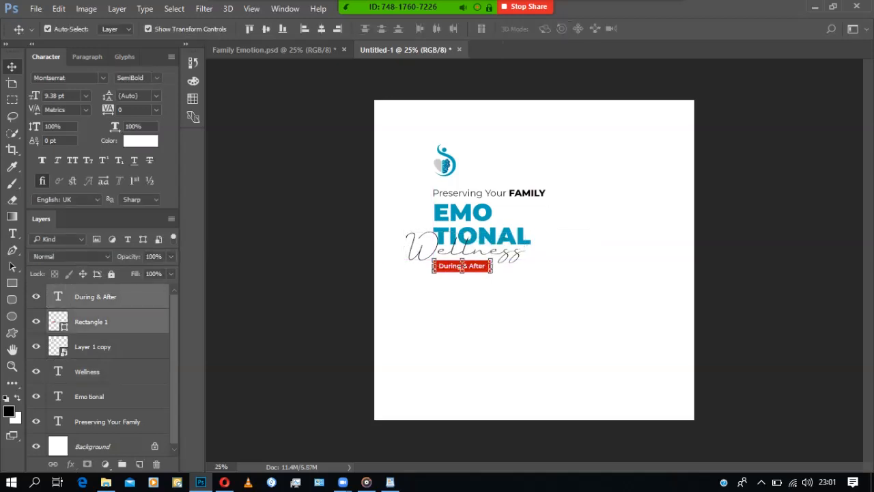
pyautogui.hotkey('shift', 'Up')
pyautogui.click(518, 300)
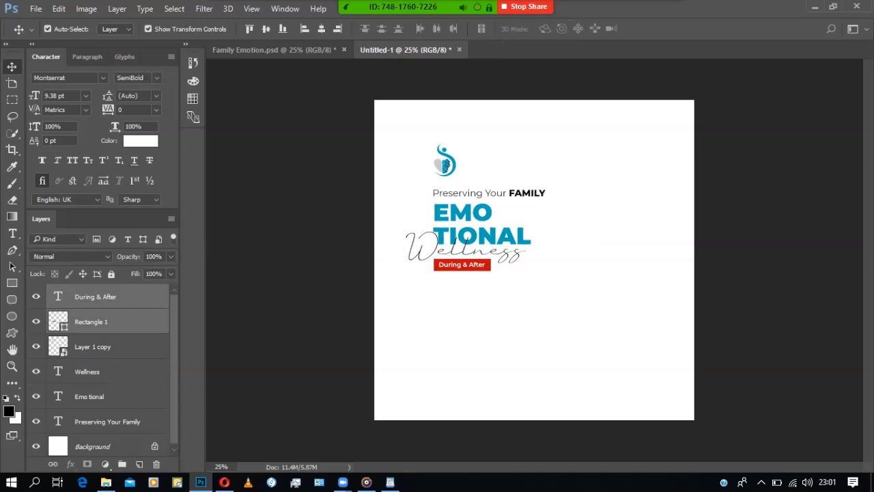
# - Select the logo, headline texts and red label together and enlarge them to about 112%
pyautogui.moveTo(404, 139); pyautogui.dragTo(545, 289)
pyautogui.hotkey('ctrl', 't')
pyautogui.moveTo(544, 269); pyautogui.dragTo(561, 285)
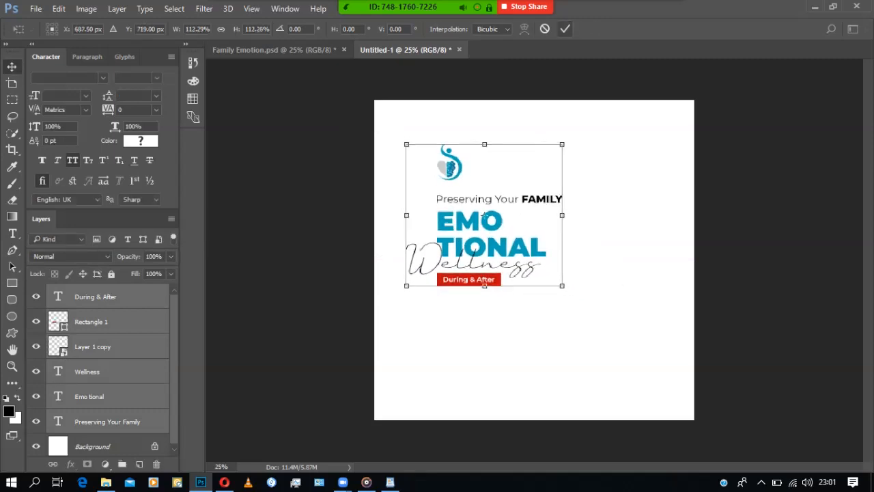
pyautogui.press('Return')
pyautogui.click(609, 300)
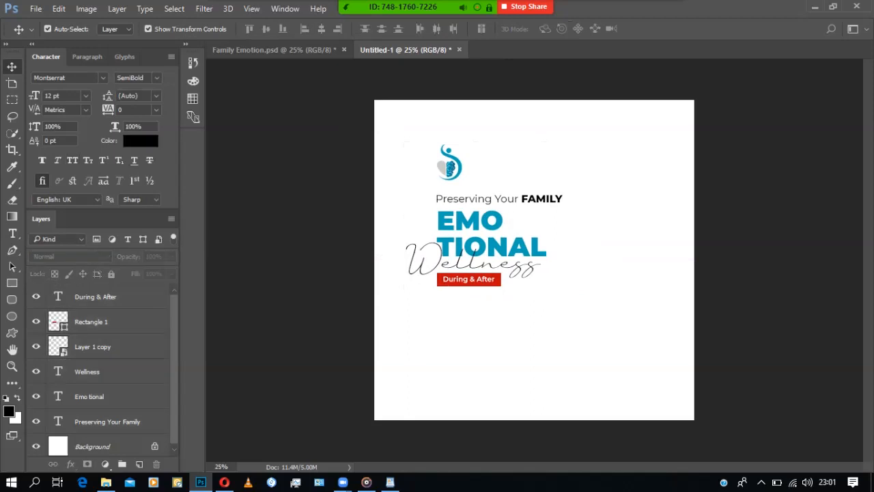
# - Check the reference flyer, copy the Facilitator: text from the Family Emotion WordPad document and return to Photoshop
pyautogui.click(285, 50)
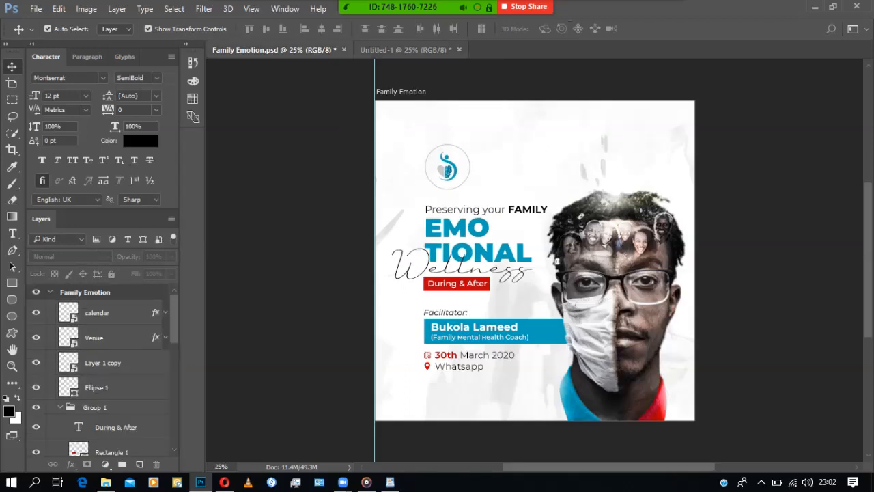
pyautogui.click(405, 49)
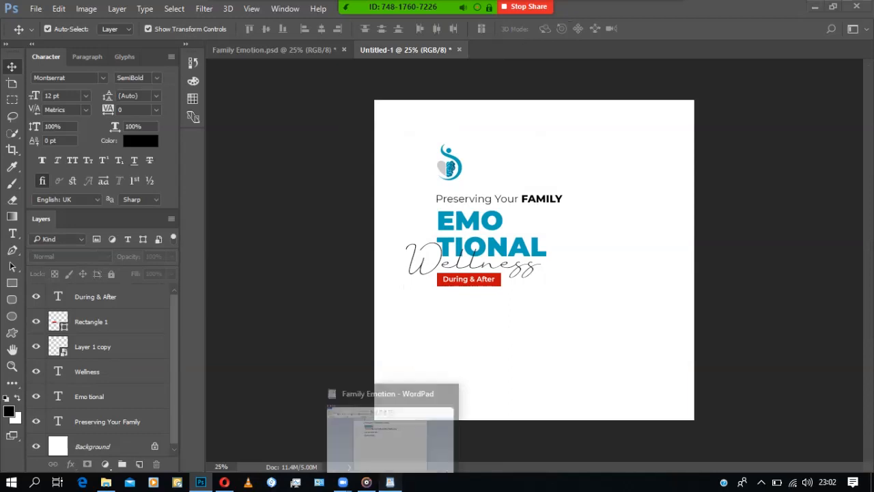
pyautogui.click(389, 482)
pyautogui.moveTo(302, 166); pyautogui.dragTo(260, 166)
pyautogui.rightClick(280, 165)
pyautogui.click(300, 184)
pyautogui.click(201, 482)
# - Duplicate the Preserving Your FAMILY text straight down to below the During & After label
pyautogui.moveTo(530, 205); pyautogui.dragTo(536, 288)
pyautogui.click(554, 293)
pyautogui.click(539, 199)
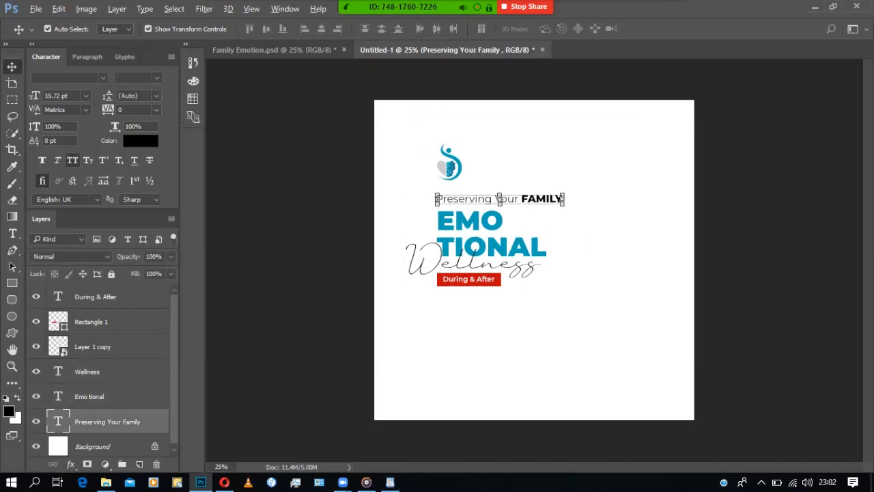
pyautogui.moveTo(499, 198); pyautogui.dragTo(499, 309)
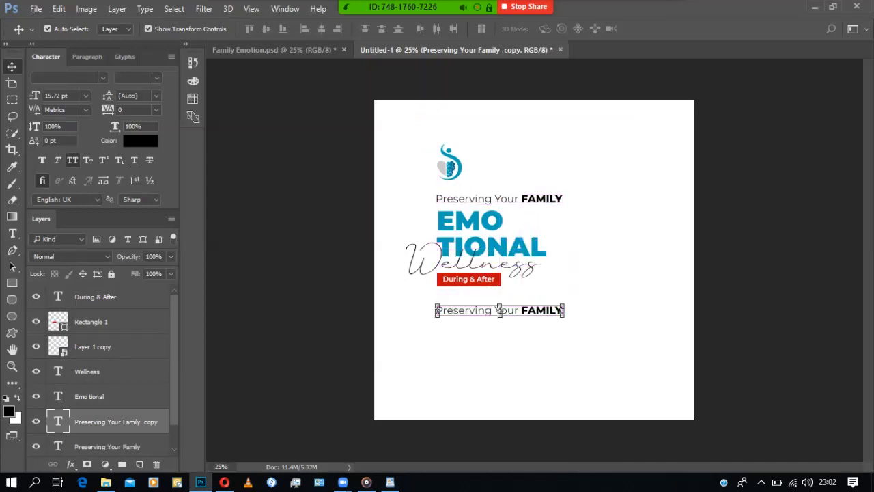
# - Replace the duplicated text's wording with Facilitator: and commit the edit
pyautogui.click(12, 233)
pyautogui.click(477, 310)
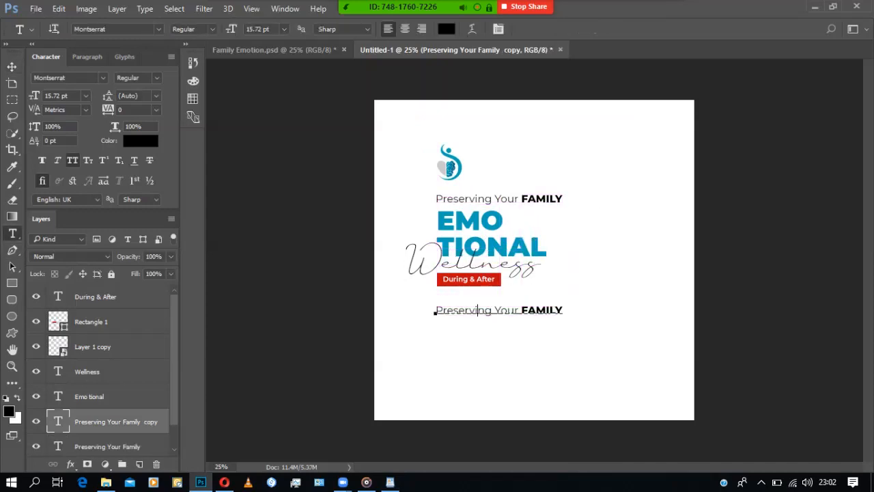
pyautogui.moveTo(435, 310); pyautogui.dragTo(566, 311)
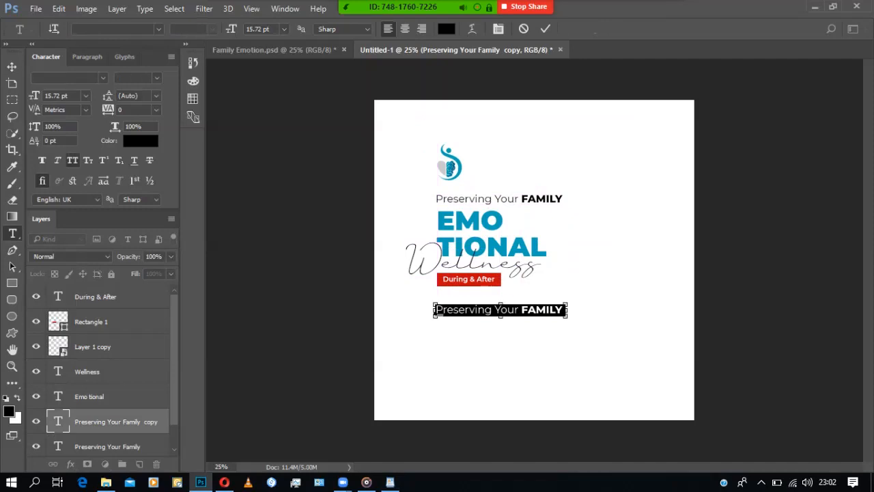
pyautogui.write('Facilitator:')
pyautogui.click(545, 28)
pyautogui.press('v')
# - Set the Facilitator: text to 12 pt Montserrat Medium Italic
pyautogui.click(86, 96)
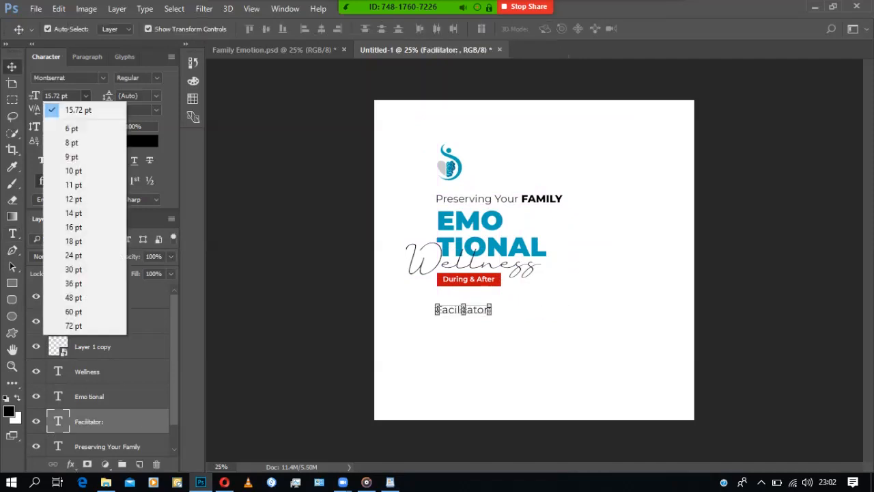
pyautogui.click(73, 199)
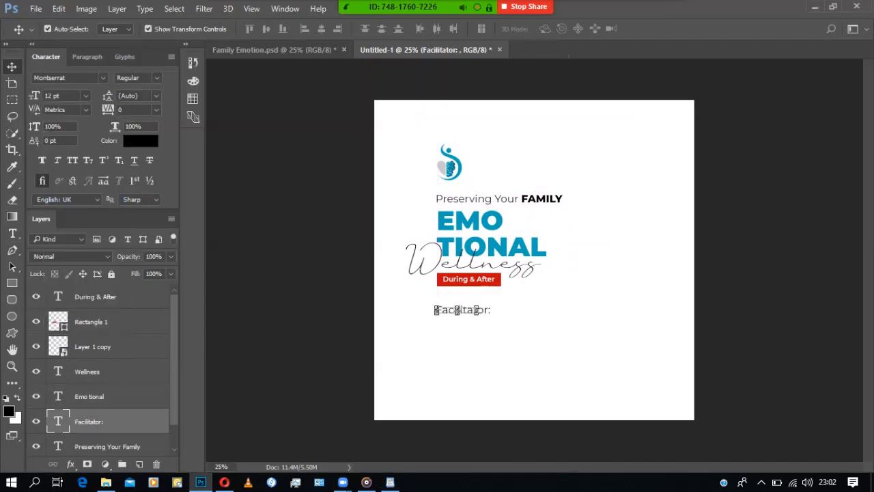
pyautogui.click(137, 77)
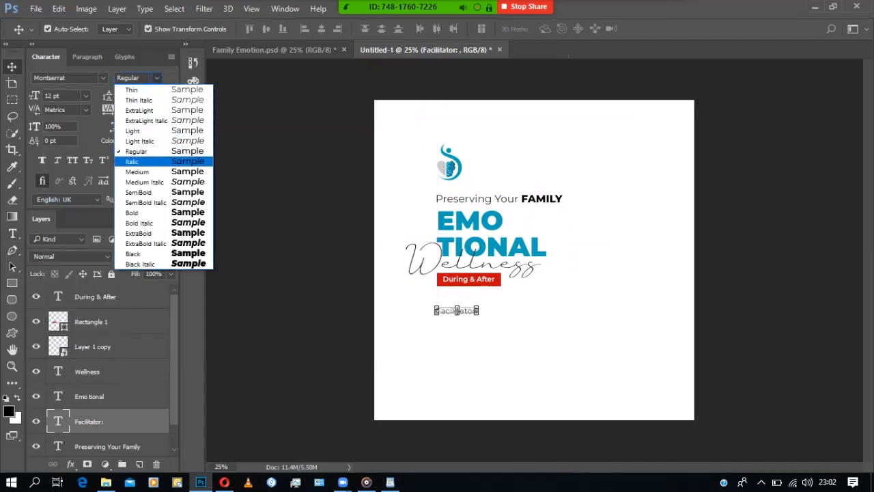
pyautogui.click(136, 179)
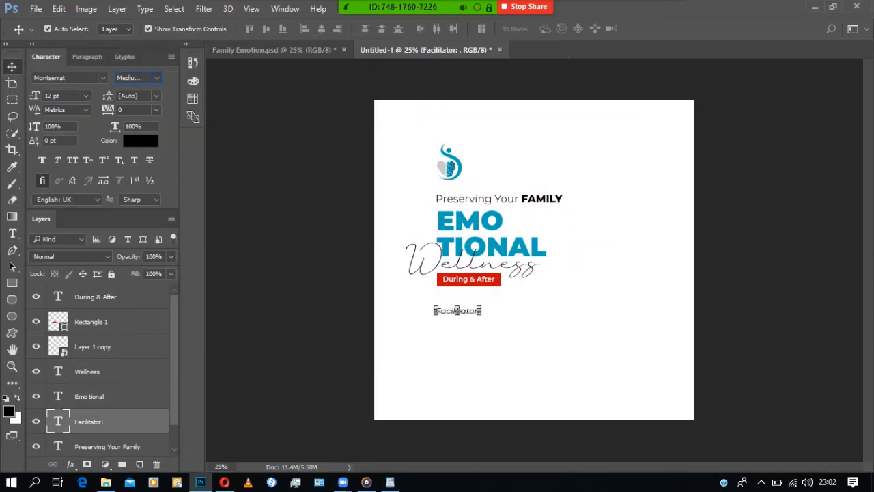
pyautogui.click(307, 287)
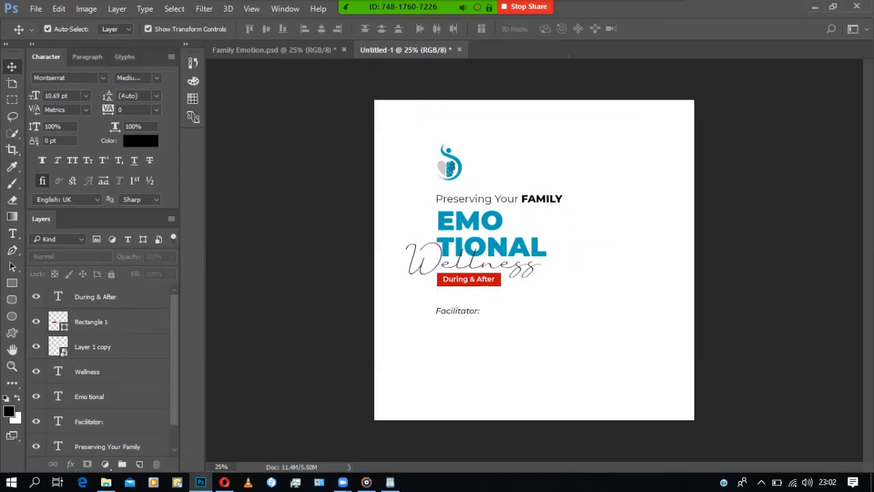
# - Align the left edge of the Facilitator: text with the red rectangle
pyautogui.click(457, 310)
pyautogui.keyDown('shift'); pyautogui.click(471, 283); pyautogui.keyUp('shift')
pyautogui.keyDown('shift'); pyautogui.click(471, 283); pyautogui.keyUp('shift')
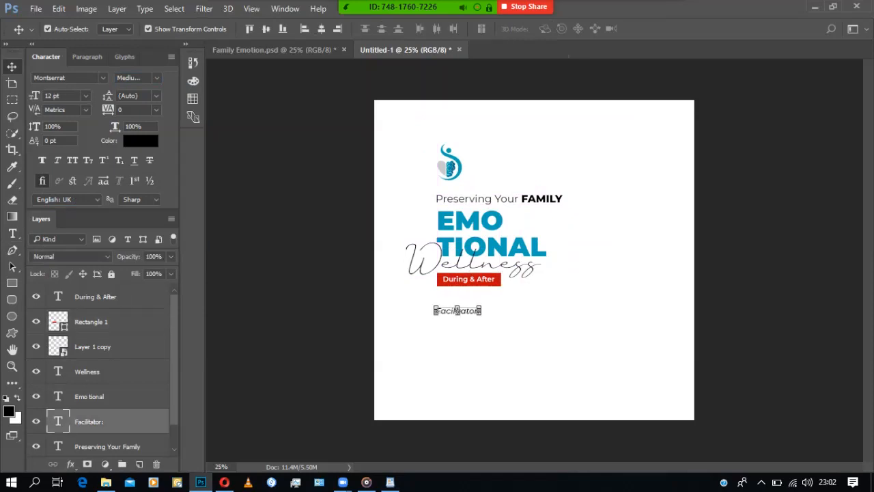
pyautogui.keyDown('shift'); pyautogui.click(471, 282); pyautogui.keyUp('shift')
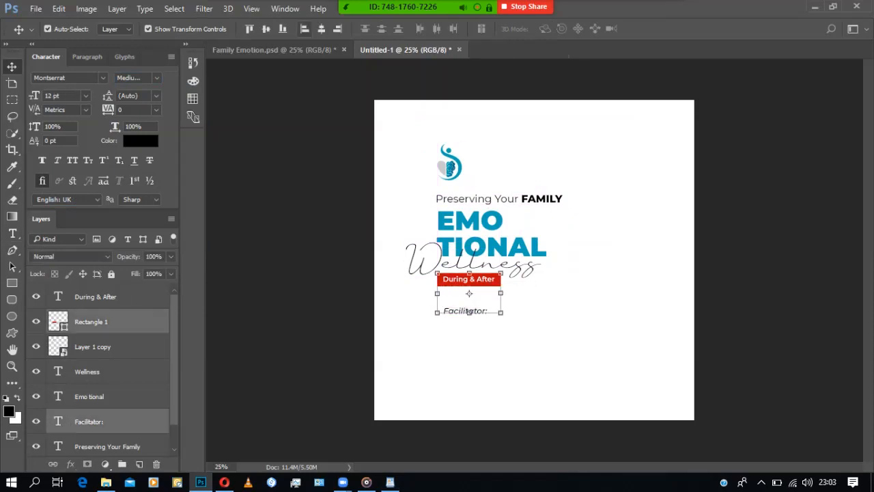
pyautogui.click(304, 29)
pyautogui.click(341, 205)
# - Nudge the Facilitator: text up slightly, closer to the During & After label
pyautogui.click(458, 310)
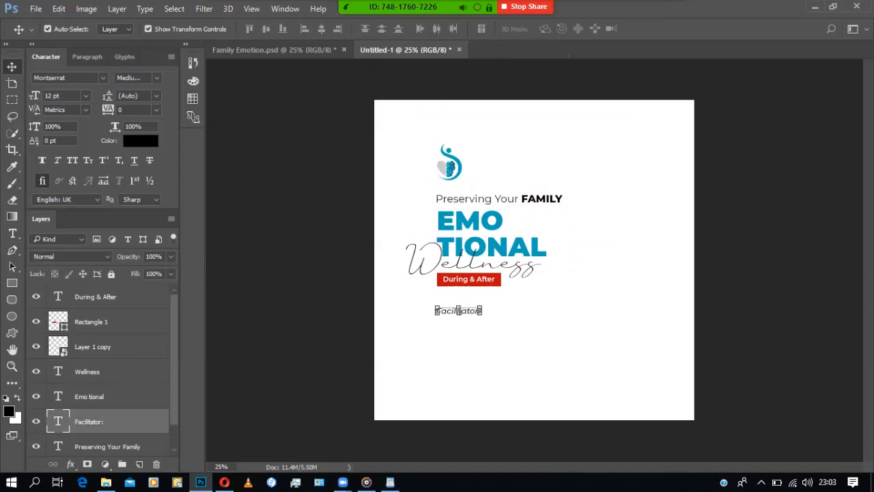
pyautogui.press('Up')
pyautogui.press('Up')
pyautogui.press('Up')
pyautogui.press('Up')
pyautogui.press('Up')
pyautogui.press('Up')
pyautogui.click(519, 341)
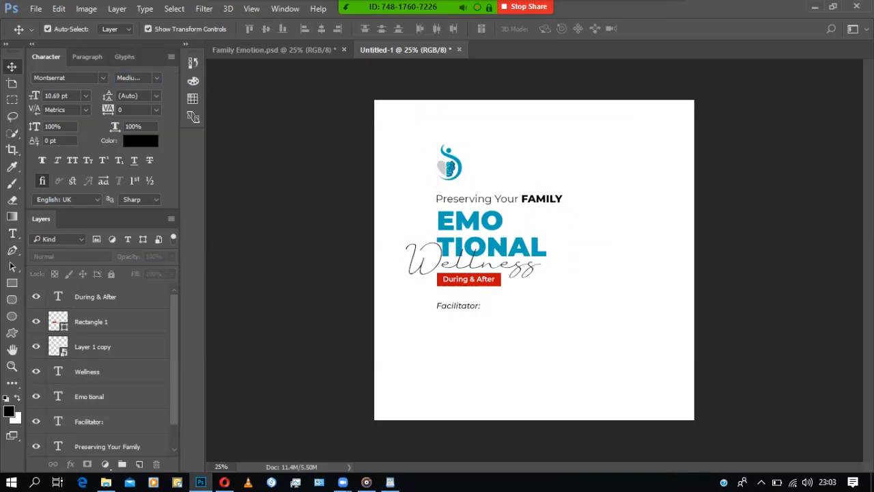
# - Draw a rectangle about 924 by 176 px below Facilitator: and fill it with the blue sampled from the EMO headline
pyautogui.click(12, 282)
pyautogui.moveTo(437, 318); pyautogui.dragTo(585, 347)
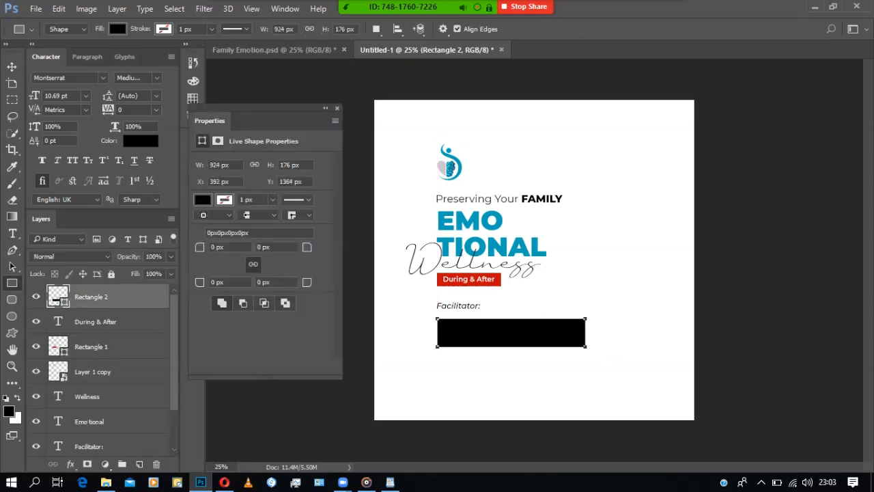
pyautogui.click(203, 199)
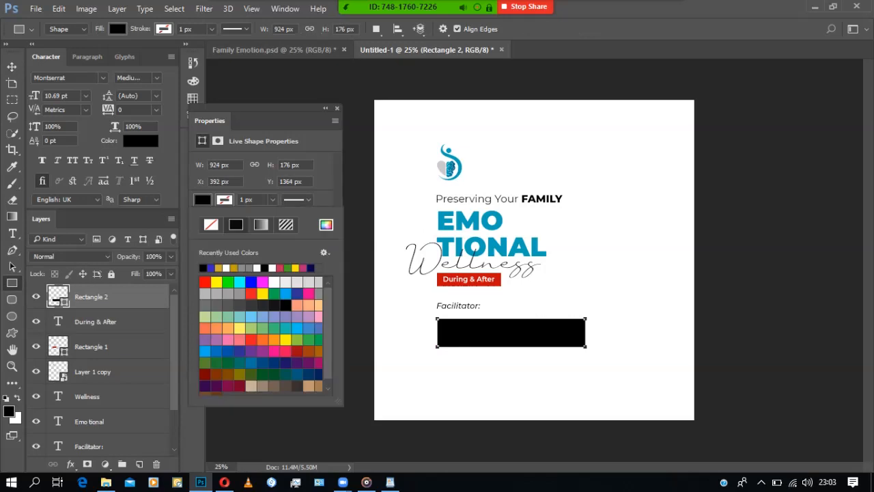
pyautogui.click(325, 224)
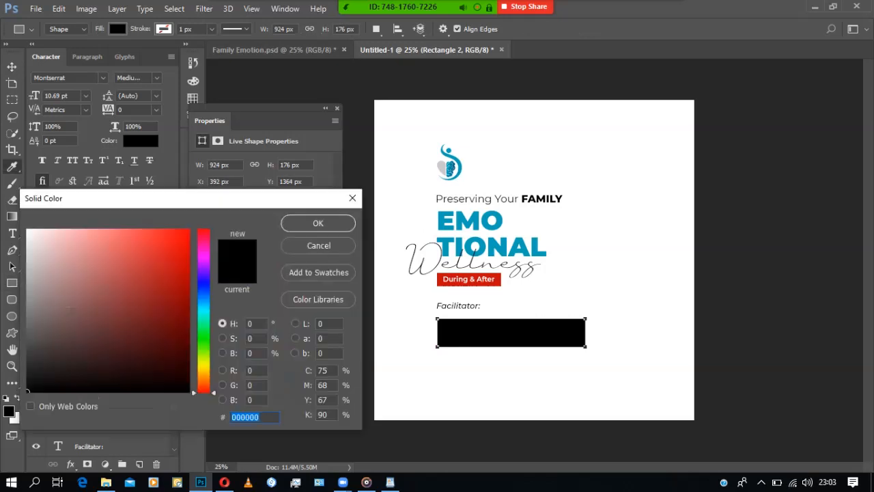
pyautogui.click(443, 221)
pyautogui.press('Return')
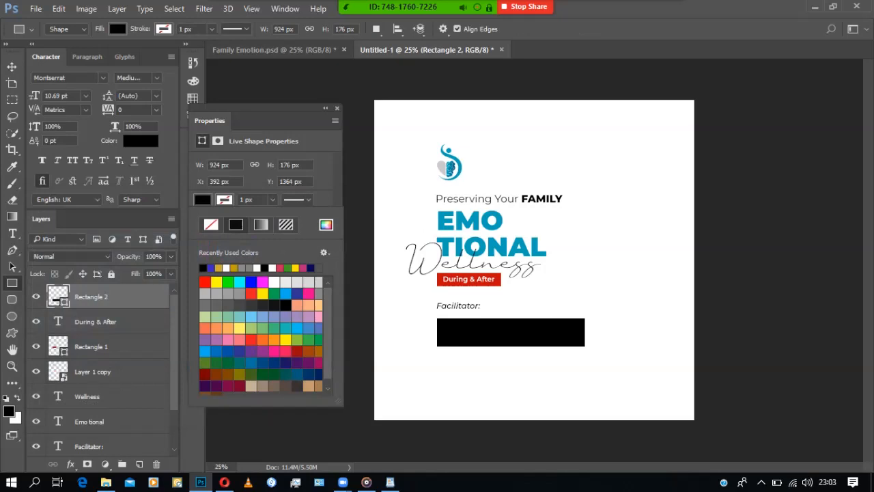
pyautogui.click(325, 108)
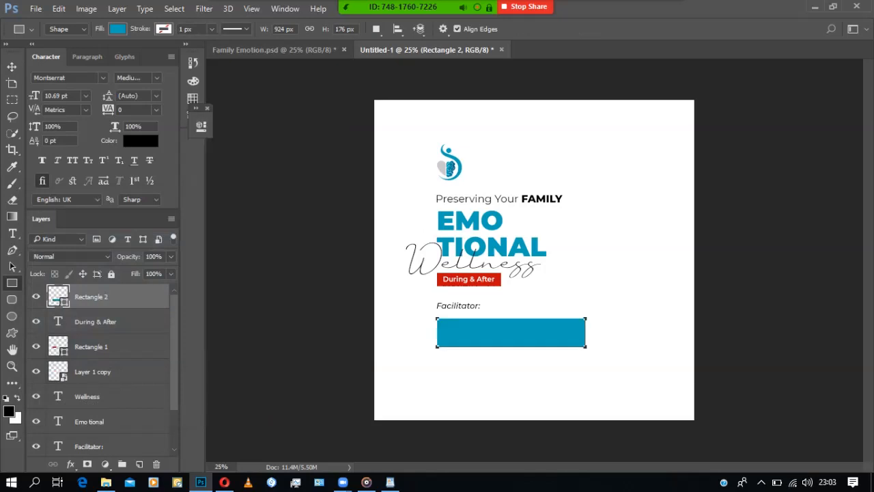
# - Move the blue rectangle up until it sits just beneath the Facilitator: text
pyautogui.press('v')
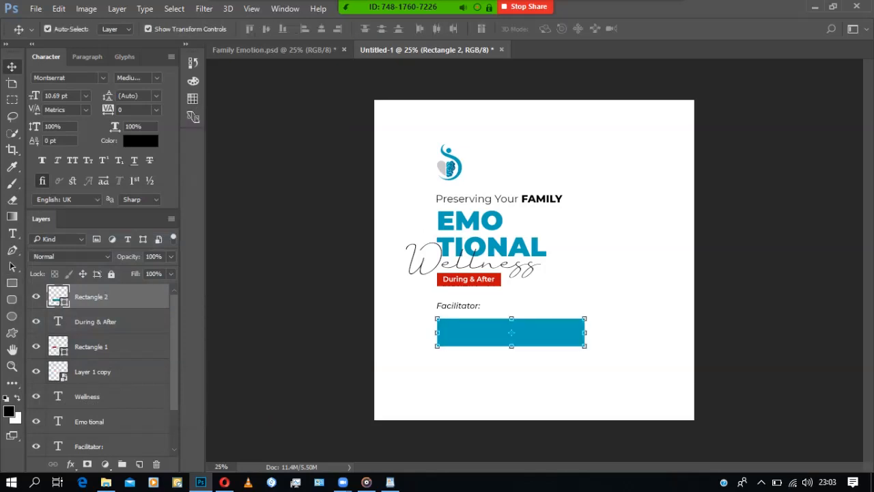
pyautogui.click(628, 362)
pyautogui.click(512, 333)
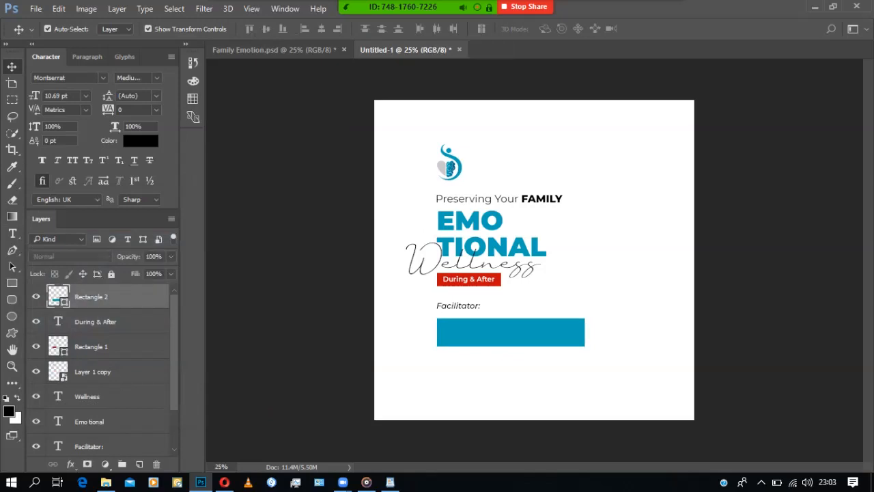
pyautogui.hotkey('shift', 'Up')
pyautogui.hotkey('shift', 'Up')
pyautogui.hotkey('shift', 'Up')
pyautogui.hotkey('shift', 'Up')
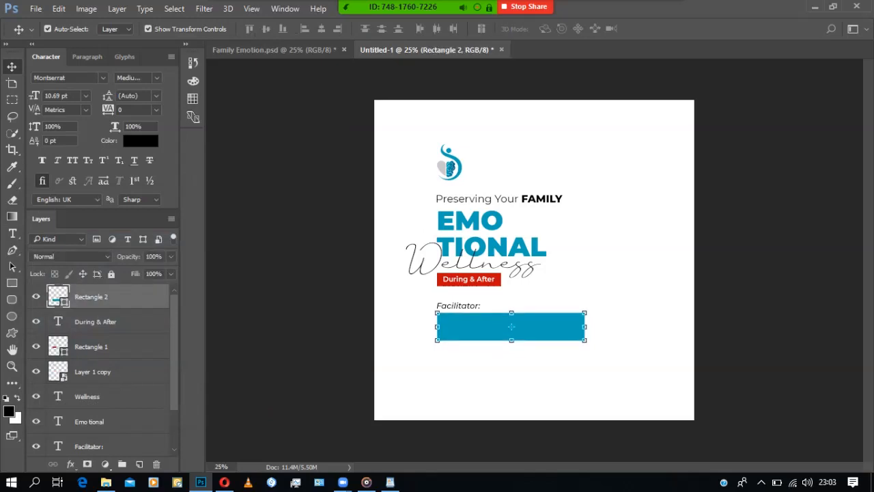
pyautogui.click(628, 362)
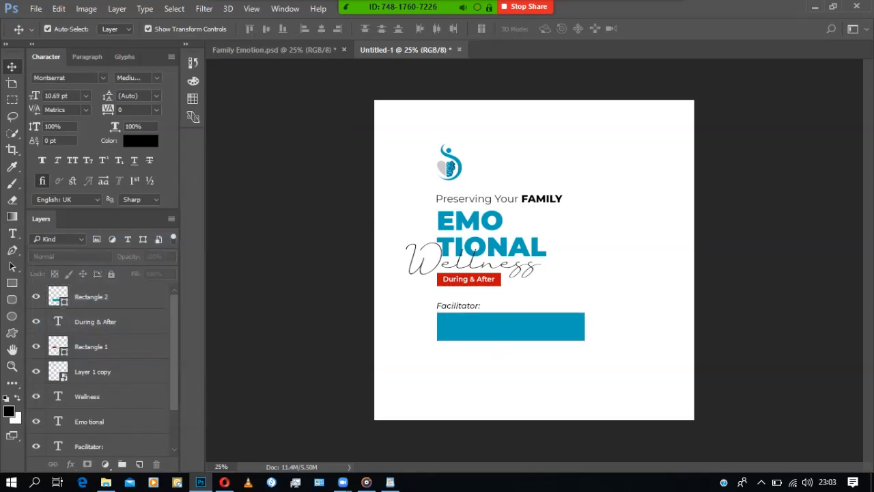
# - Switch to the Family Emotion WordPad document and copy the facilitator's name together with the title "(Family Mental Health Coach)"
pyautogui.click(390, 482)
pyautogui.moveTo(303, 166); pyautogui.dragTo(366, 165)
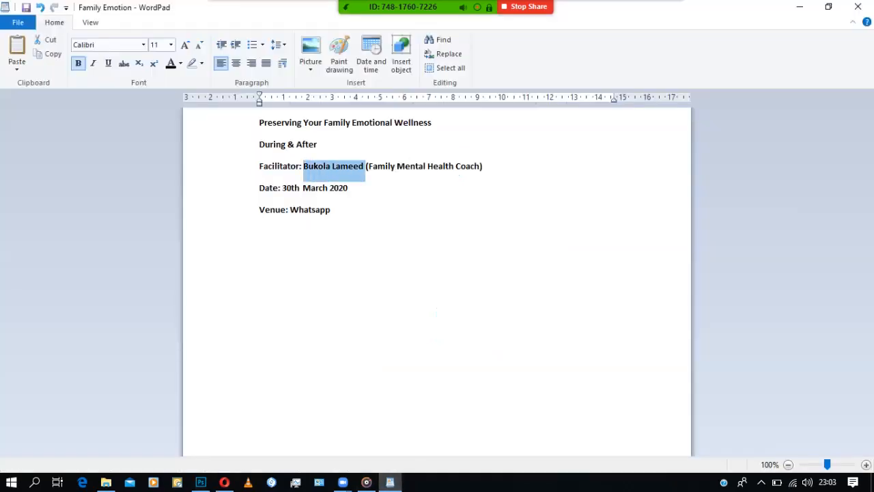
pyautogui.moveTo(365, 166); pyautogui.dragTo(484, 166)
pyautogui.rightClick(453, 166)
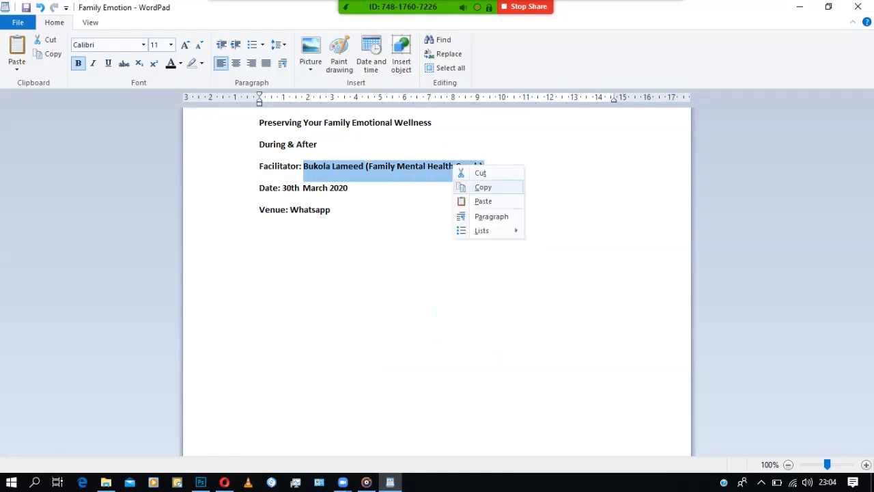
pyautogui.click(483, 187)
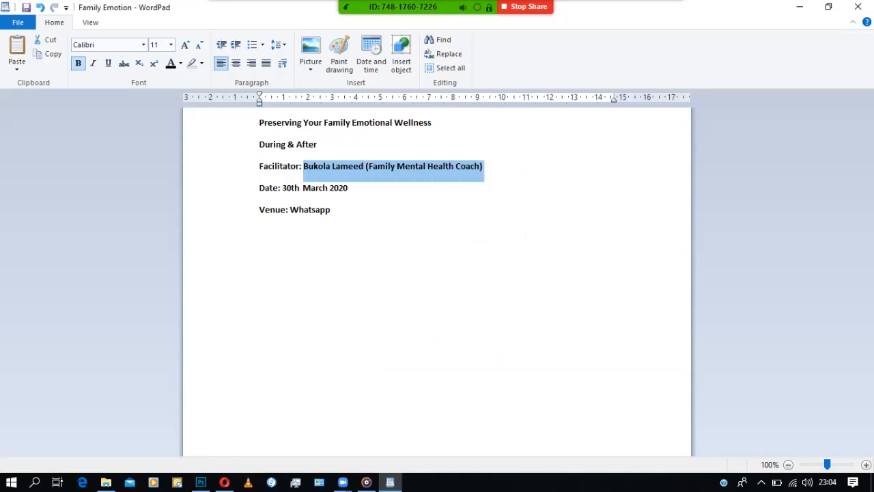
pyautogui.rightClick(453, 168)
pyautogui.click(481, 191)
pyautogui.rightClick(469, 181)
pyautogui.click(500, 205)
# - Return to Photoshop and duplicate the Preserving Your FAMILY text onto the blue rectangle below Facilitator:
pyautogui.click(200, 481)
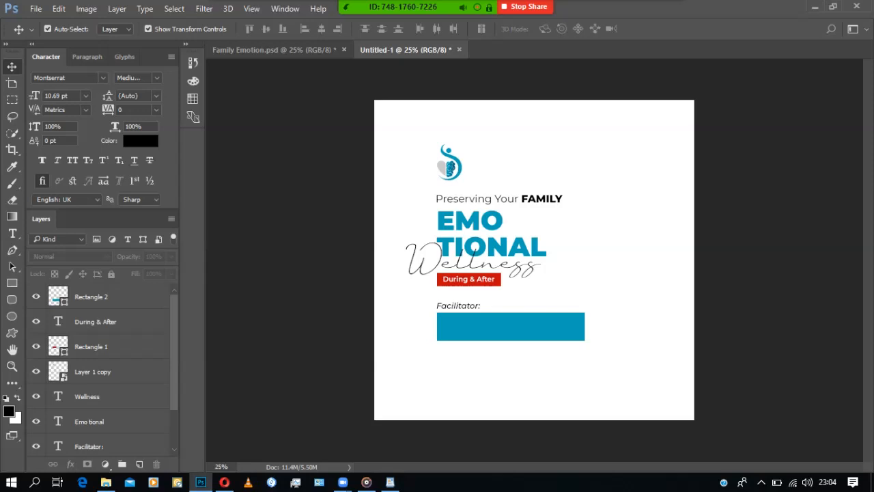
pyautogui.click(509, 199)
pyautogui.moveTo(498, 199); pyautogui.dragTo(499, 328)
pyautogui.scroll(1, 102, 370)
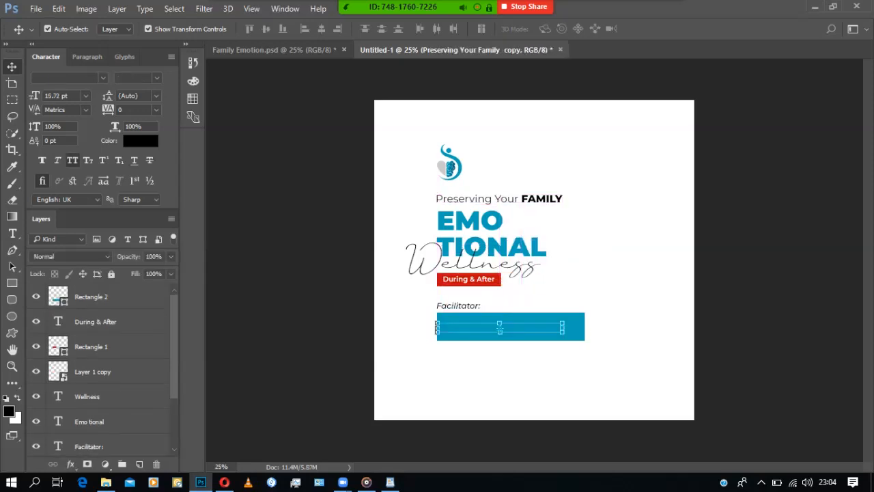
# - Reorder the Rectangle 2 layer so it sits directly beneath the Preserving Your Family copy layer
pyautogui.click(103, 297)
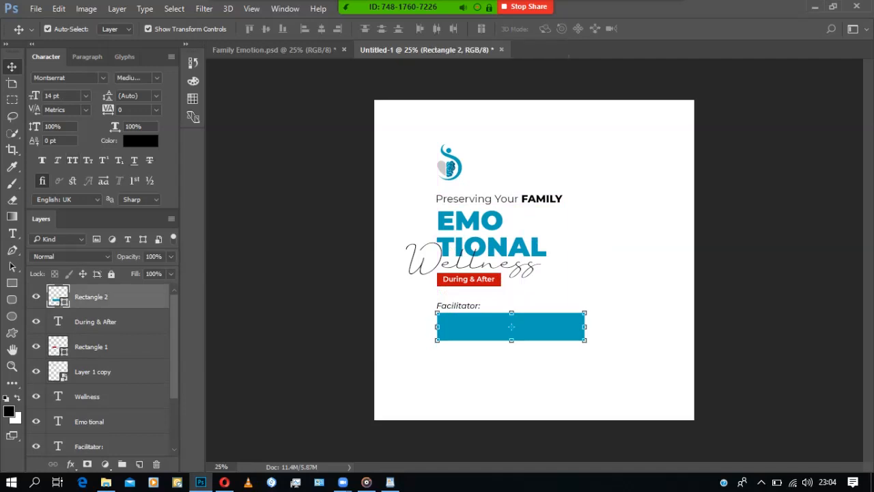
pyautogui.moveTo(107, 298); pyautogui.dragTo(108, 419)
pyautogui.click(110, 369)
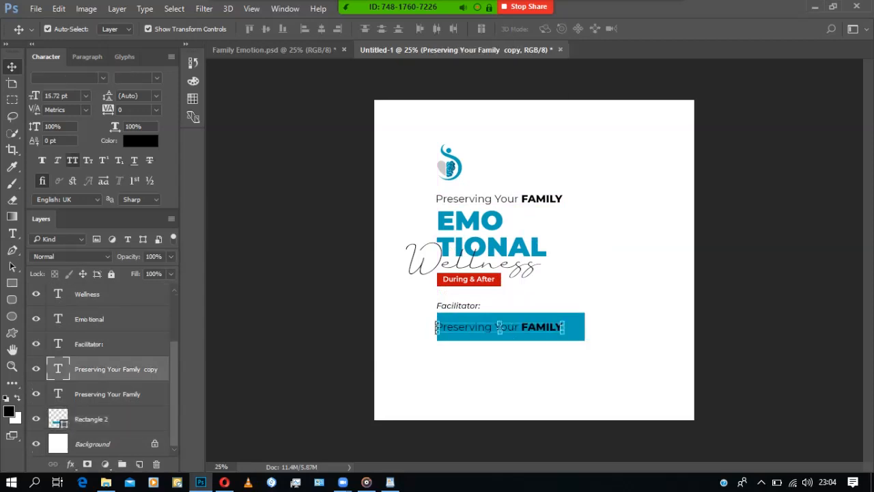
pyautogui.moveTo(107, 419); pyautogui.dragTo(108, 384)
# - Recolor the duplicated Preserving Your FAMILY text on the blue rectangle to white, ffffff
pyautogui.click(110, 368)
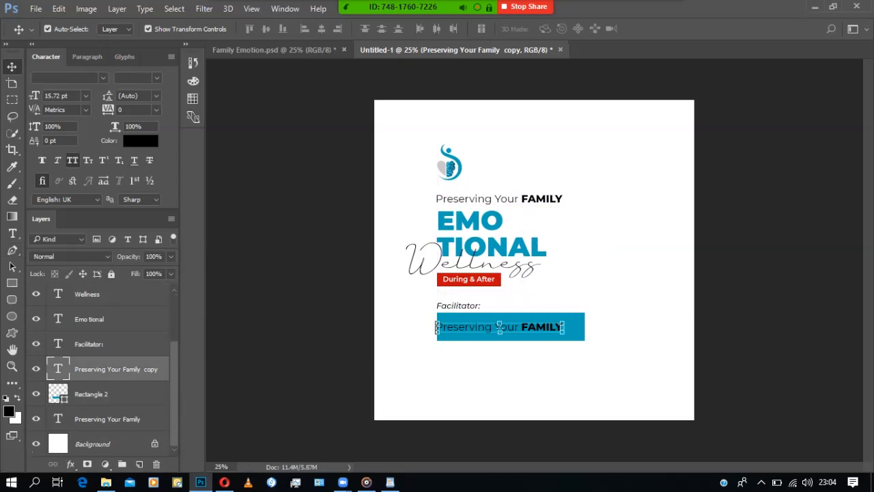
pyautogui.click(141, 141)
pyautogui.write('ffffff')
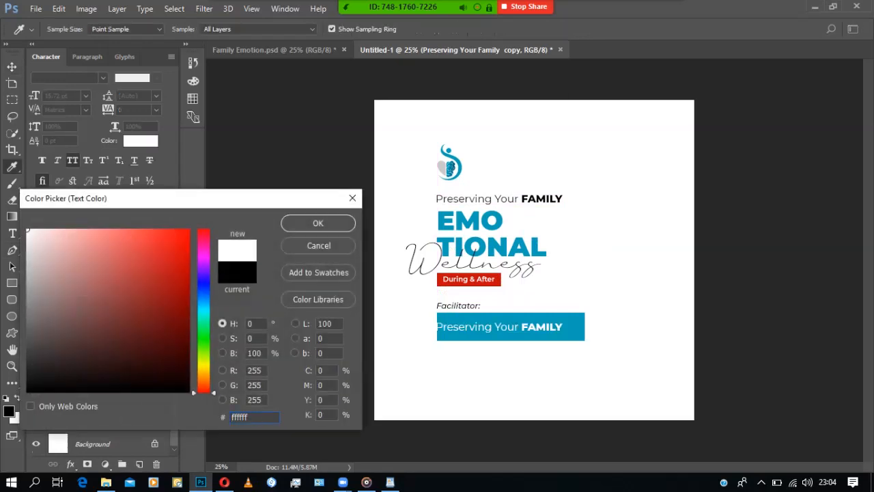
pyautogui.press('Return')
# - Open the white Preserving Your FAMILY text on the blue rectangle for editing
pyautogui.press('t')
pyautogui.click(435, 328)
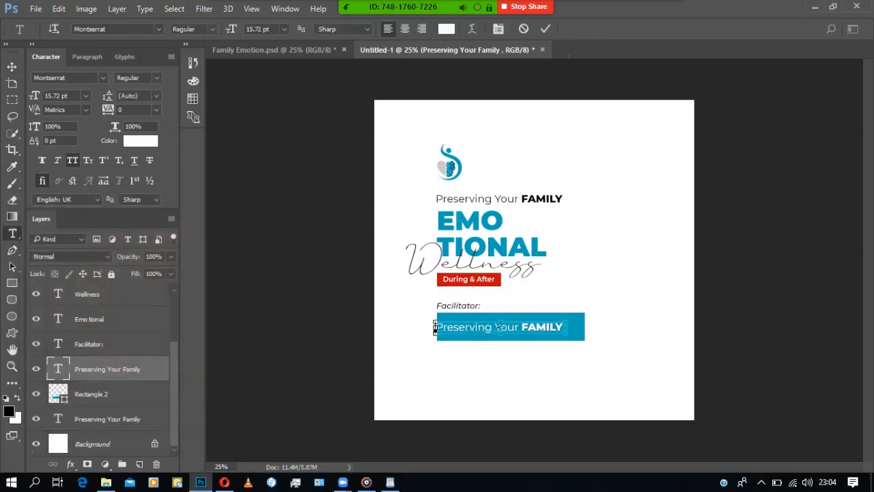
# - Replace the white text on the blue bar with the copied facilitator's name and role, and shift it slightly inward from the bar's edge
pyautogui.hotkey('ctrl', 'a')
pyautogui.hotkey('ctrl', 'v')
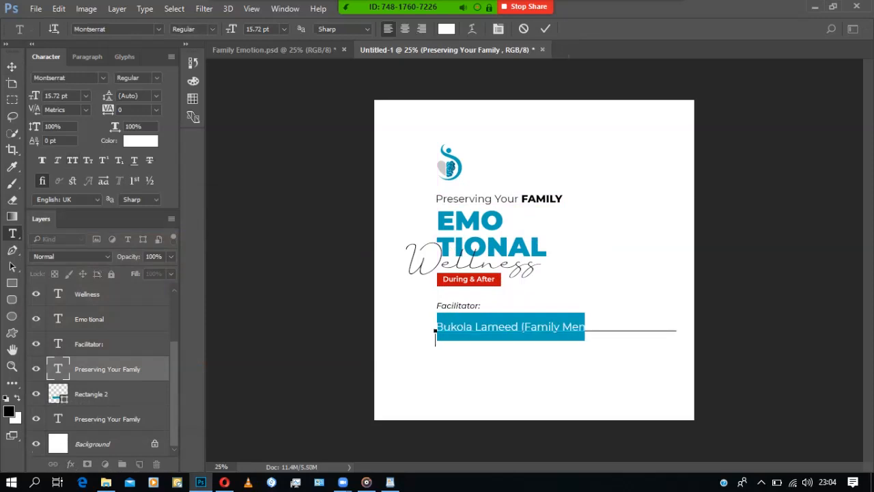
pyautogui.hotkey('ctrl', 'Return')
pyautogui.press('v')
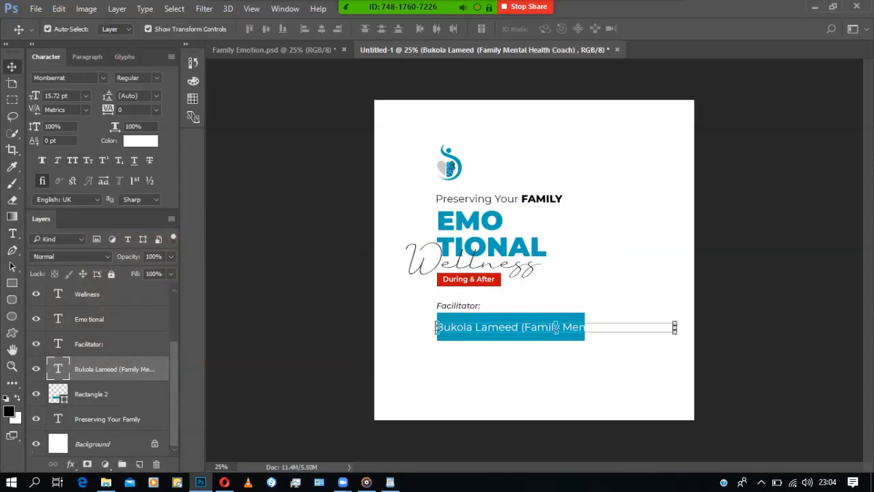
pyautogui.moveTo(555, 327)
pyautogui.mouseDown()
pyautogui.moveTo(552, 312)
pyautogui.moveTo(562, 324)
pyautogui.mouseUp()
# - Make the facilitator text Bold and break it so that "(Family Mental Health Coach)" sits on a second line
pyautogui.click(137, 77)
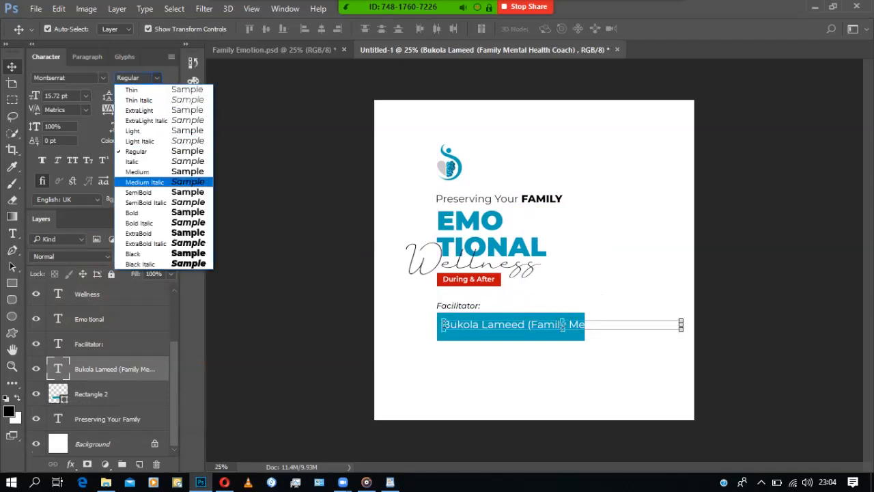
pyautogui.click(137, 209)
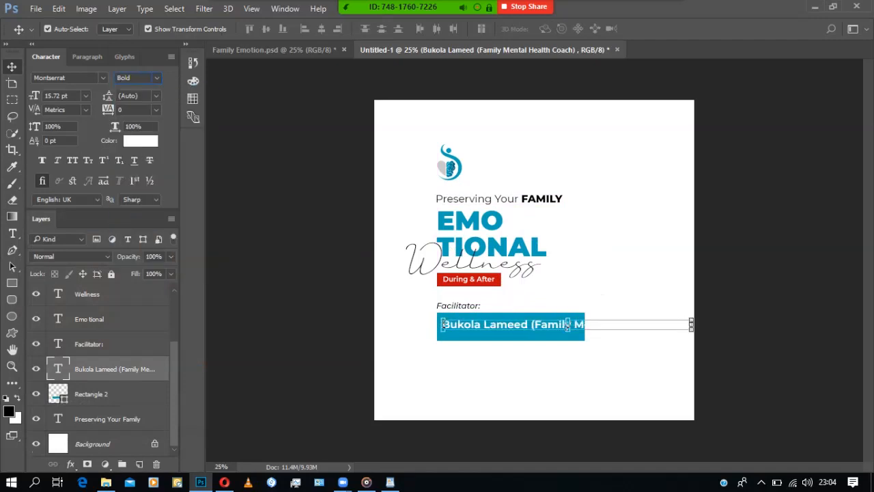
pyautogui.click(273, 50)
pyautogui.click(444, 50)
pyautogui.press('t')
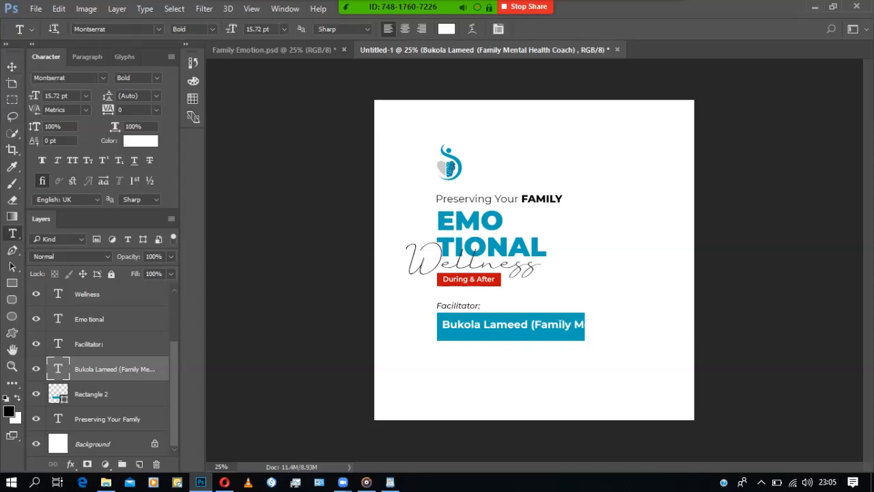
pyautogui.click(533, 325)
pyautogui.press('Return')
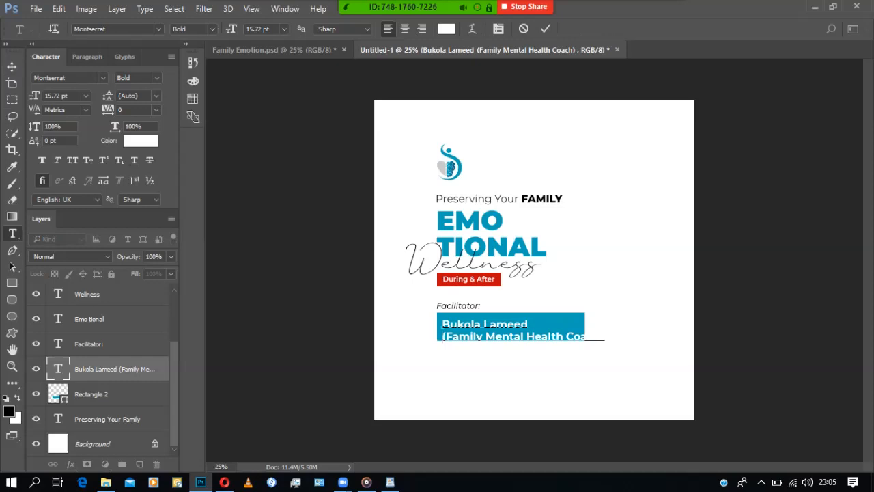
# - Set the font size of the "(Family Mental Health Coach)" line to 10 pt
pyautogui.moveTo(446, 336); pyautogui.dragTo(607, 337)
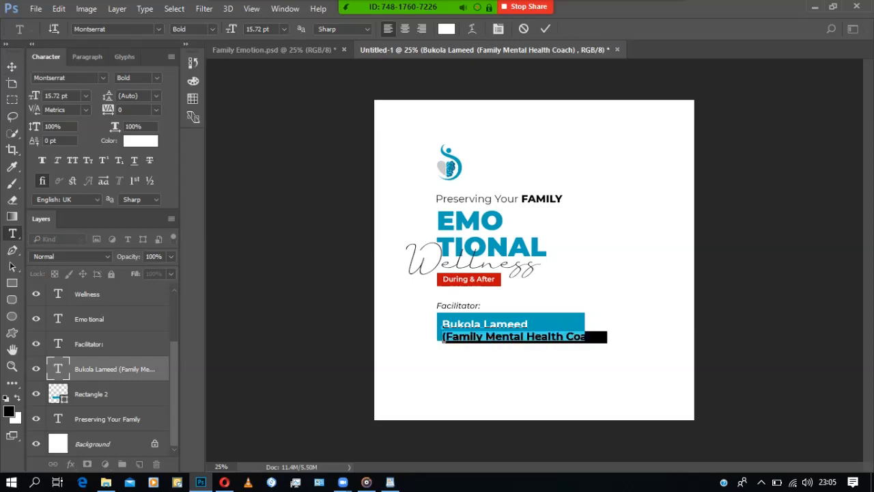
pyautogui.click(86, 96)
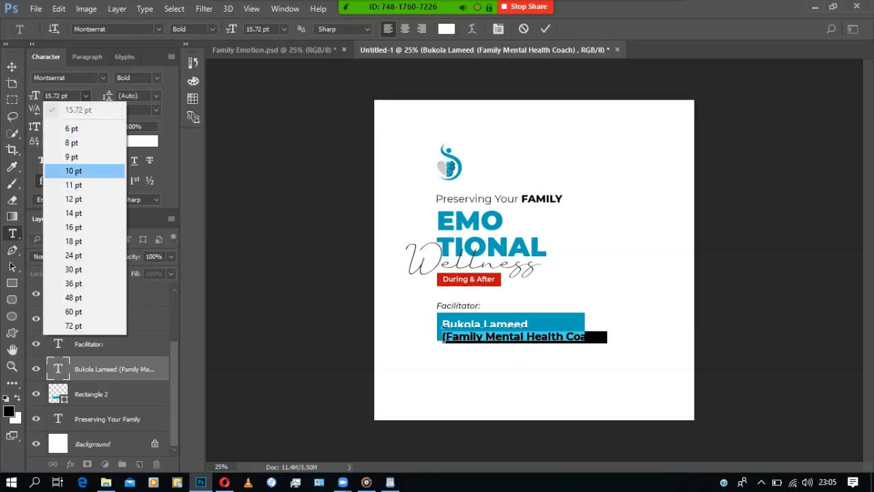
pyautogui.click(73, 171)
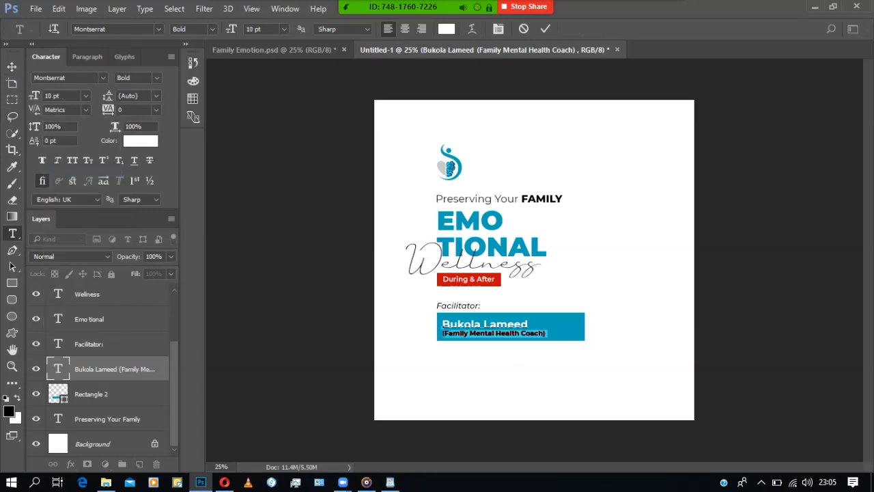
pyautogui.hotkey('ctrl', 'Return')
pyautogui.press('v')
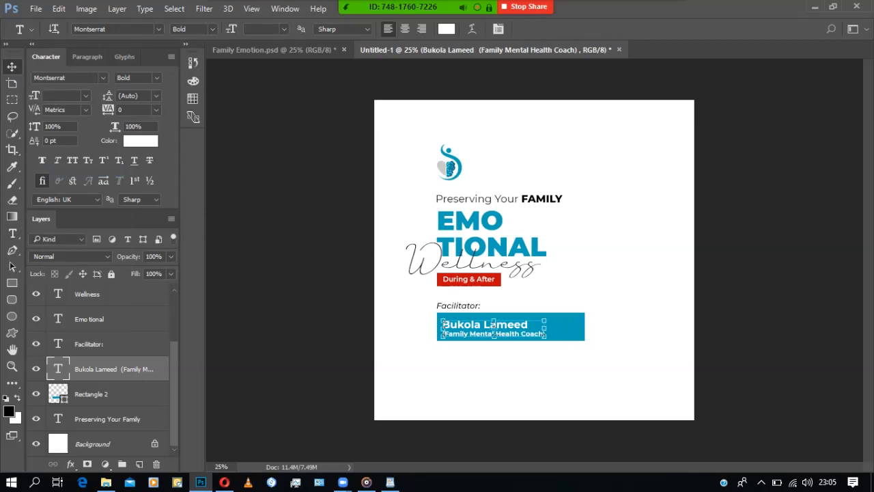
# - Compare with the Family Emotion.psd reference and set the "(Family Mental Health Coach)" line to the Medium font style
pyautogui.hotkey('ctrl', 'Tab')
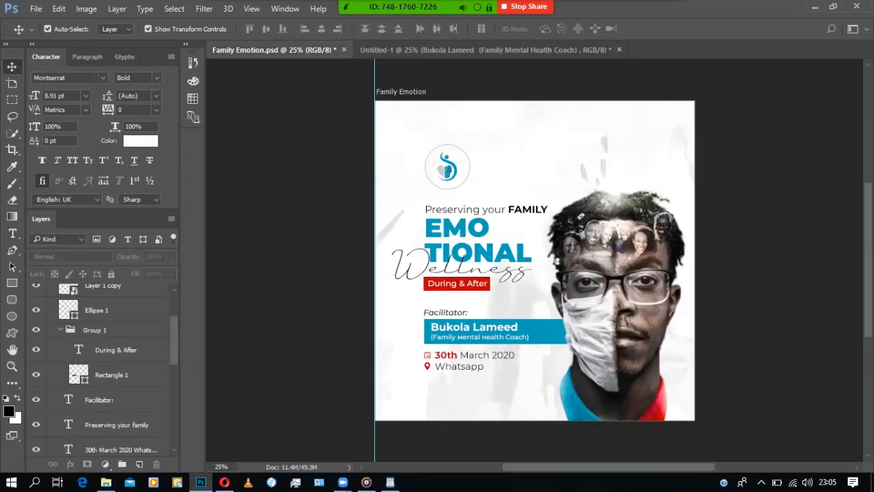
pyautogui.click(464, 49)
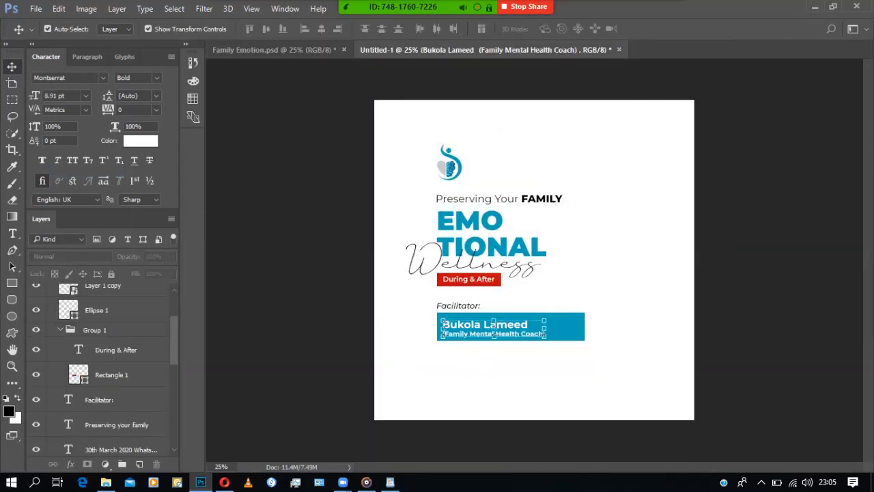
pyautogui.press('t')
pyautogui.moveTo(442, 334); pyautogui.dragTo(547, 333)
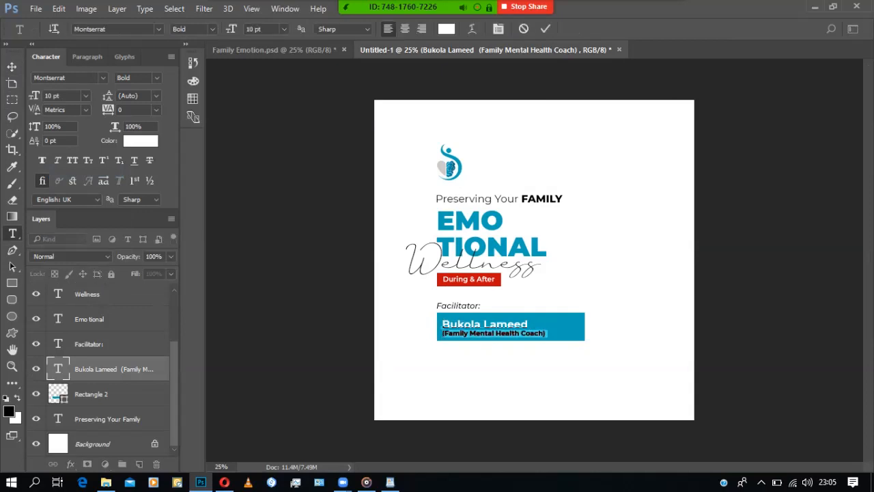
pyautogui.click(156, 78)
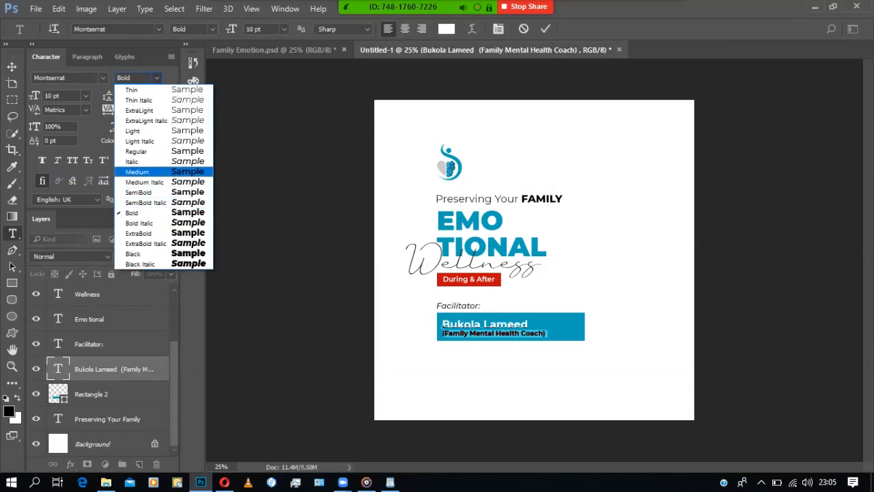
pyautogui.click(136, 171)
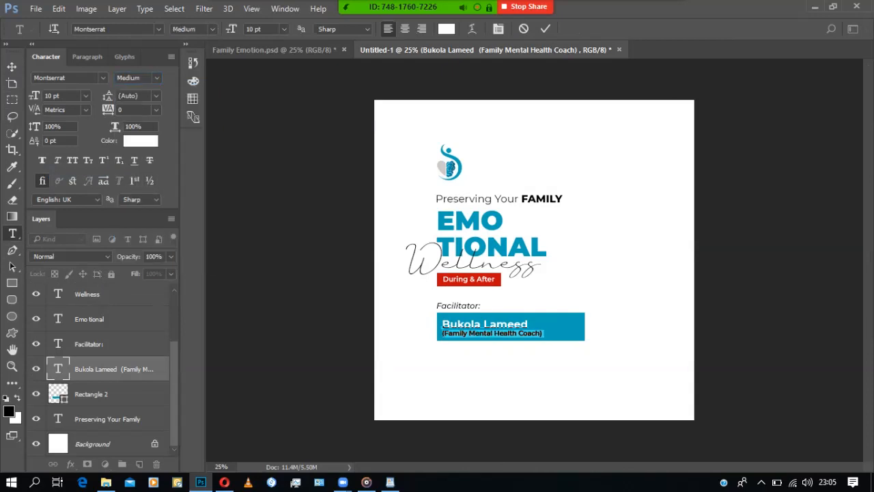
pyautogui.click(544, 29)
pyautogui.press('v')
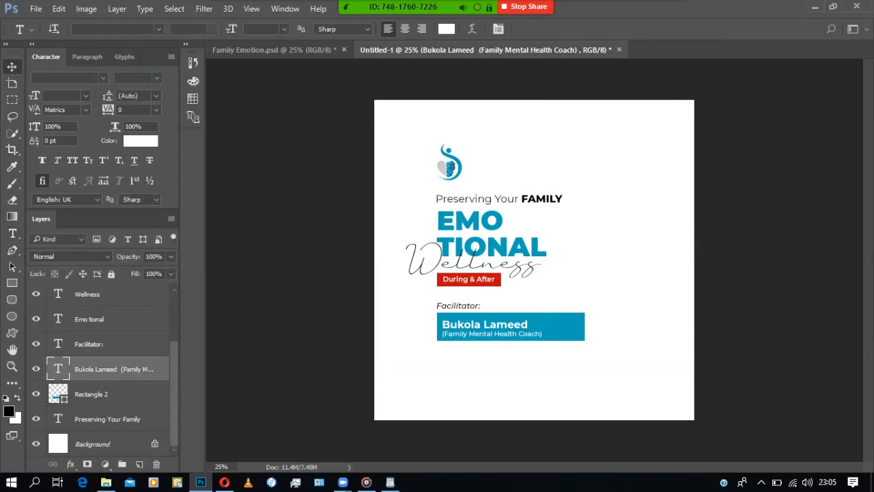
pyautogui.click(635, 198)
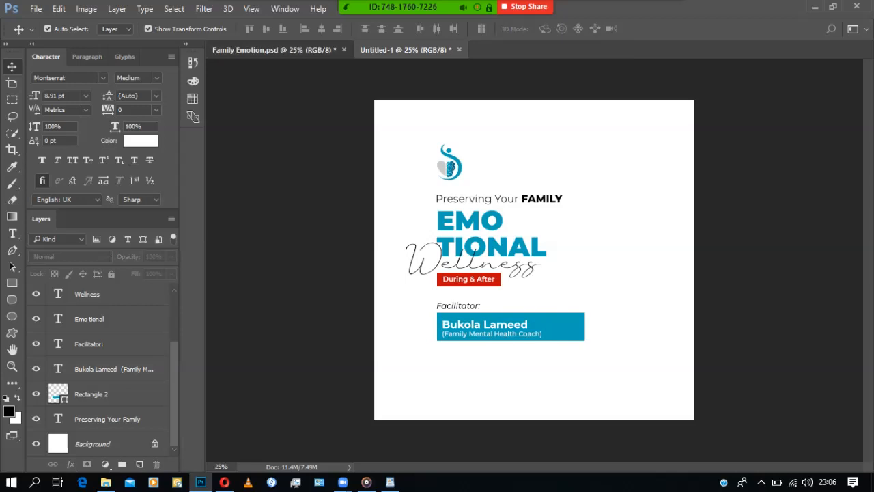
# - Check the reference design, switch to WordPad and review the date and venue lines of the brief
pyautogui.click(273, 50)
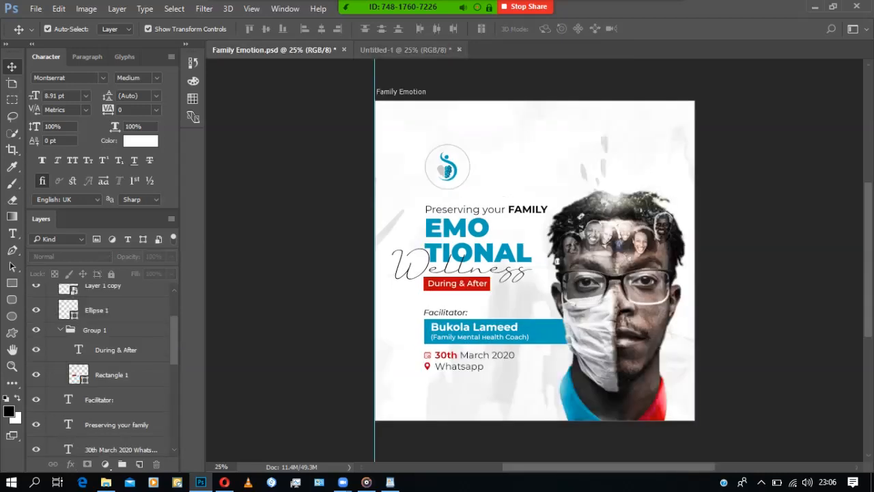
pyautogui.click(406, 49)
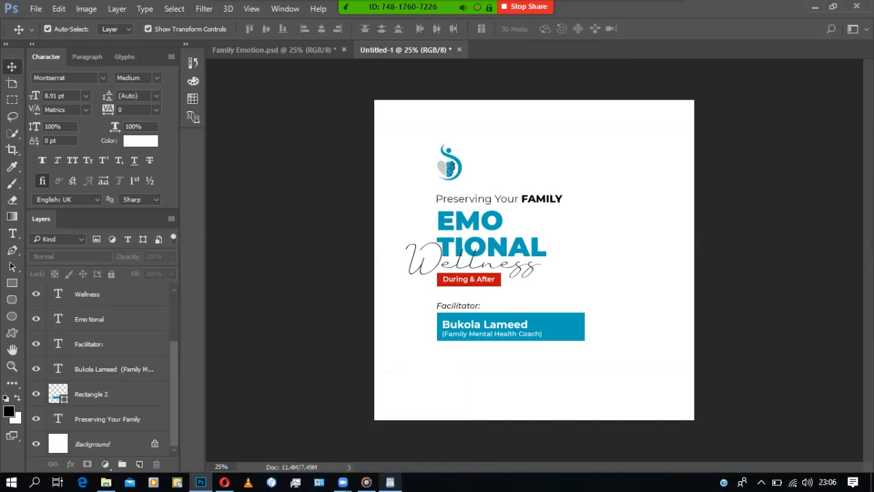
pyautogui.click(390, 482)
pyautogui.moveTo(282, 188); pyautogui.dragTo(352, 189)
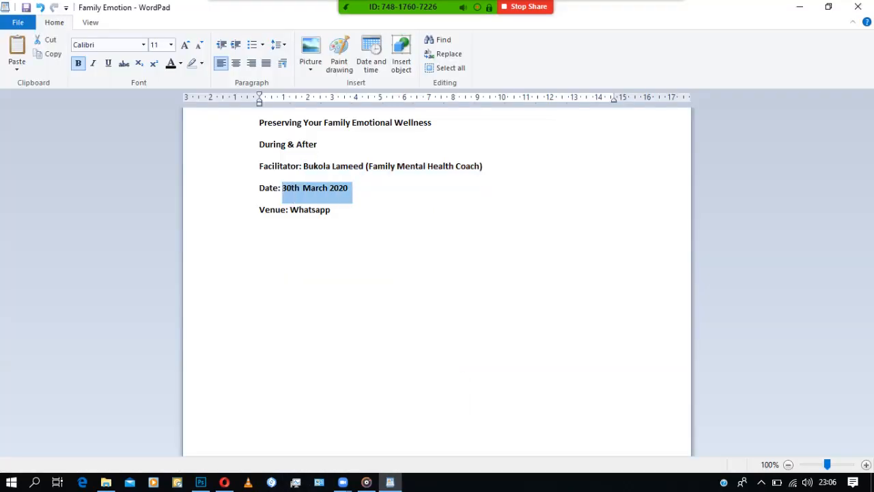
pyautogui.doubleClick(309, 210)
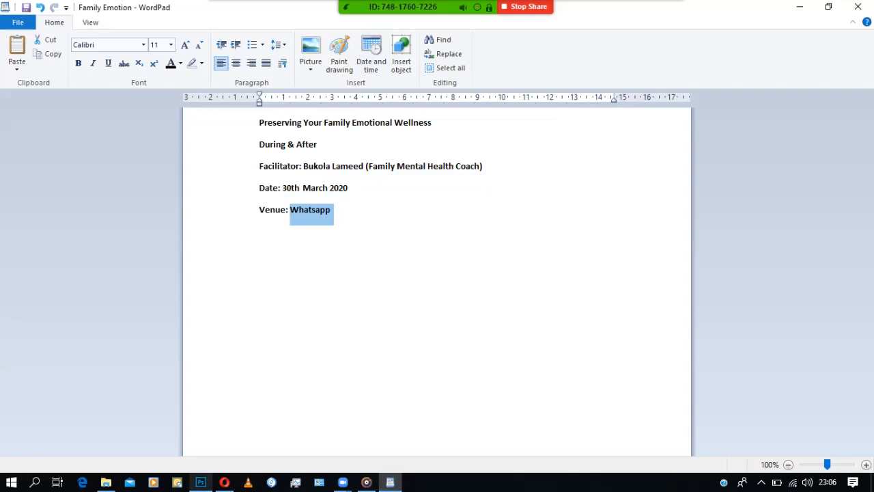
# - Switch back to Photoshop and copy the date and venue text from the Family Emotion.psd reference design
pyautogui.click(201, 482)
pyautogui.click(273, 50)
pyautogui.press('t')
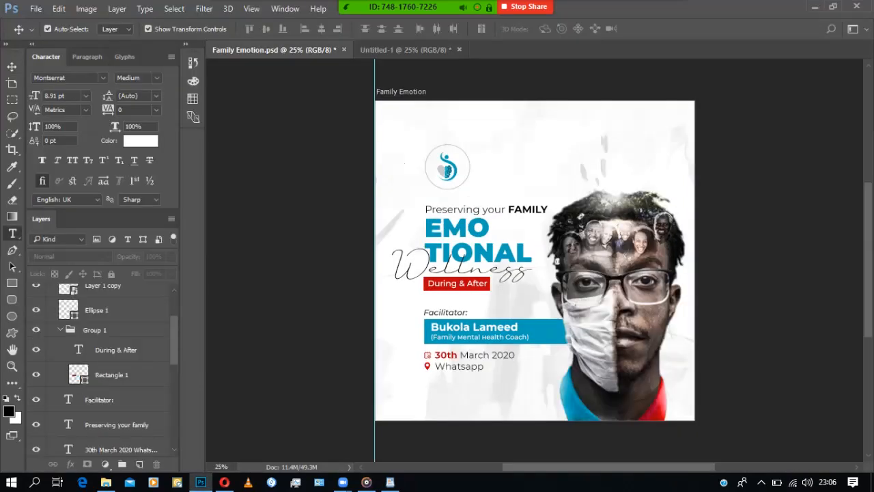
pyautogui.click(437, 358)
pyautogui.hotkey('ctrl', 'a')
pyautogui.hotkey('ctrl', 'c')
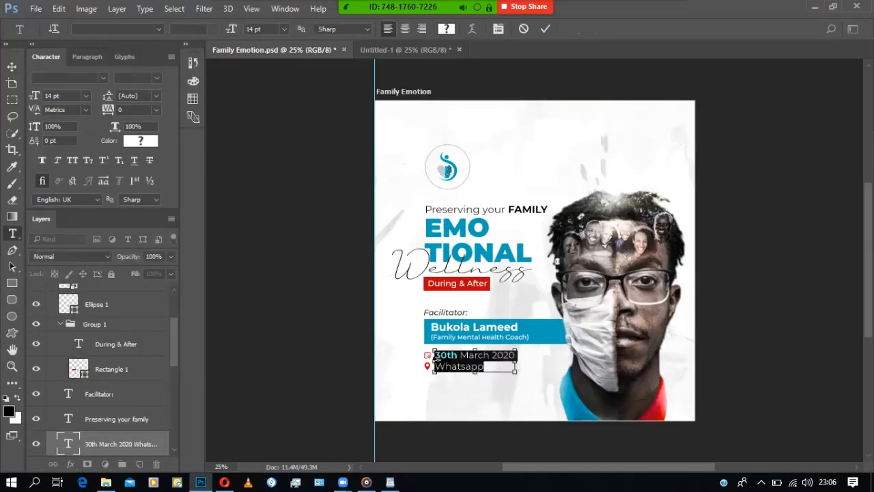
pyautogui.click(544, 29)
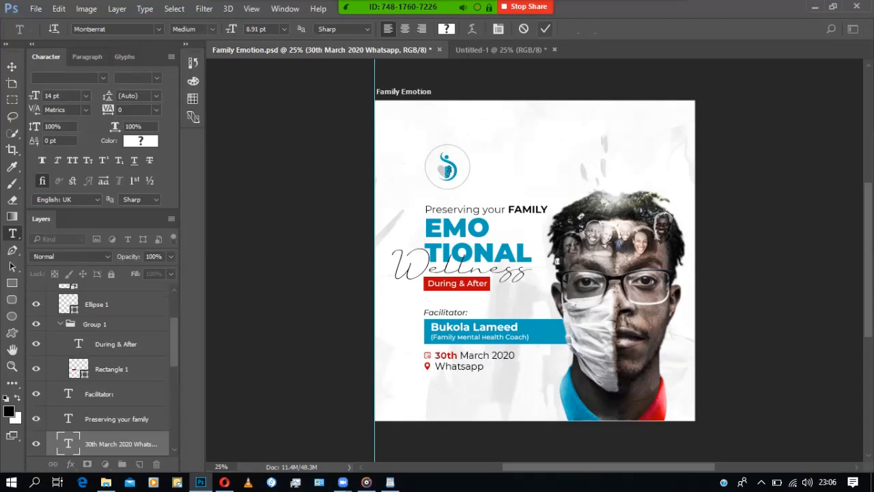
# - Paste the text "30th March 2020 Whatsapp" as a new text layer just below the blue bar in Untitled-1
pyautogui.click(505, 50)
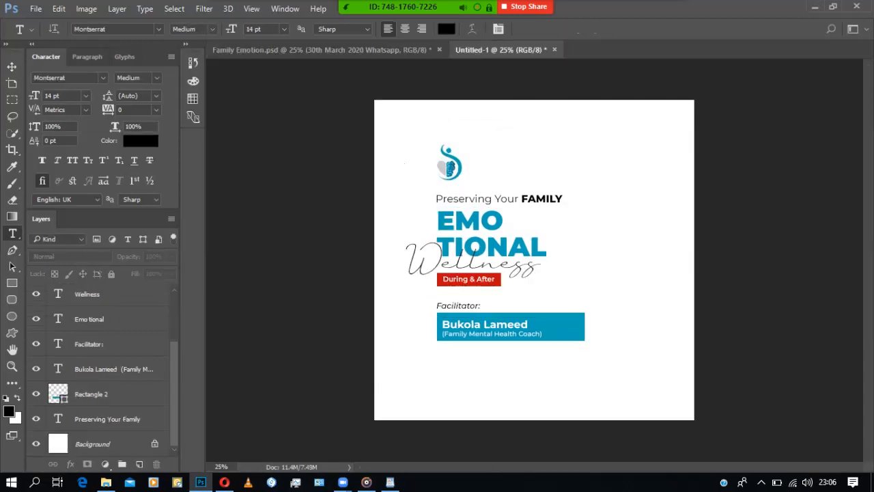
pyautogui.click(439, 355)
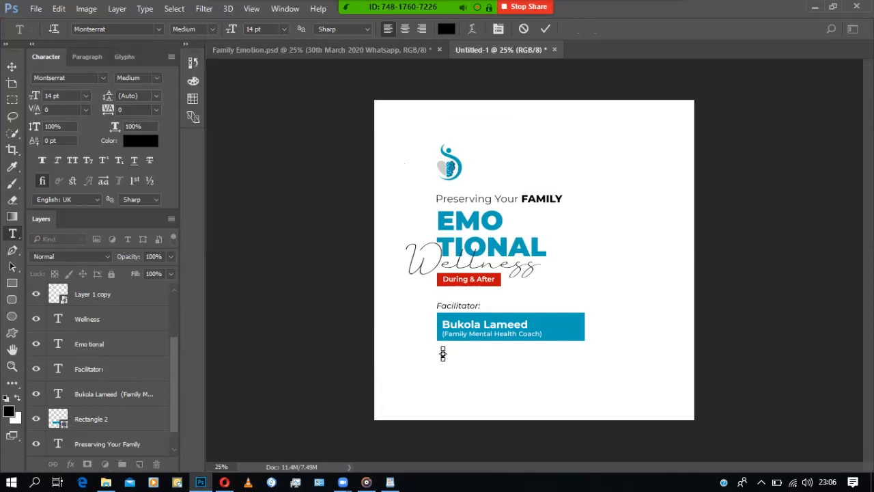
pyautogui.hotkey('ctrl', 'v')
pyautogui.click(545, 29)
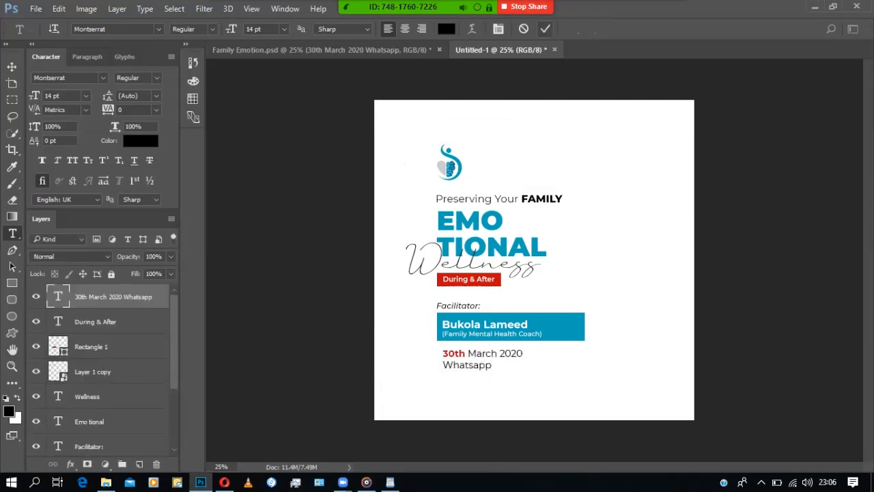
# - Recolour the whole date and venue text layer black
pyautogui.press('v')
pyautogui.click(141, 141)
pyautogui.click(189, 392)
pyautogui.click(318, 223)
pyautogui.click(606, 383)
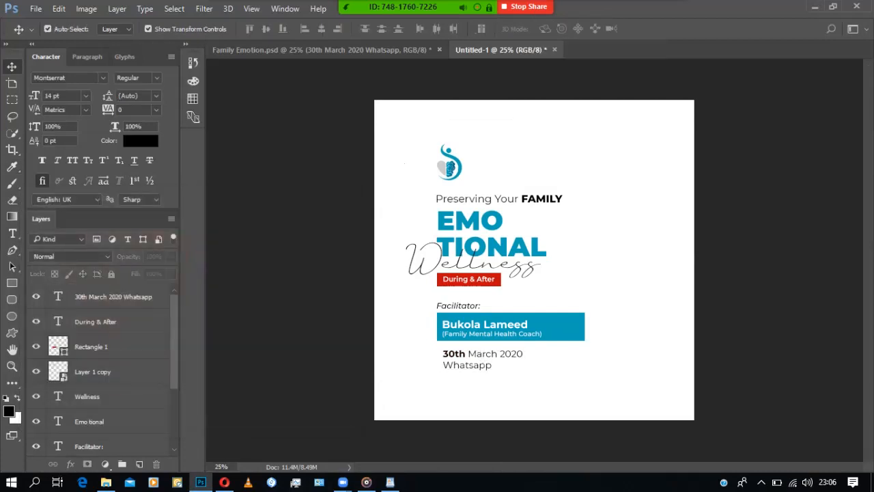
# - Align the facilitator's name and role text to the vertical centre of the blue bar
pyautogui.click(486, 326)
pyautogui.hotkey('ctrl', 't')
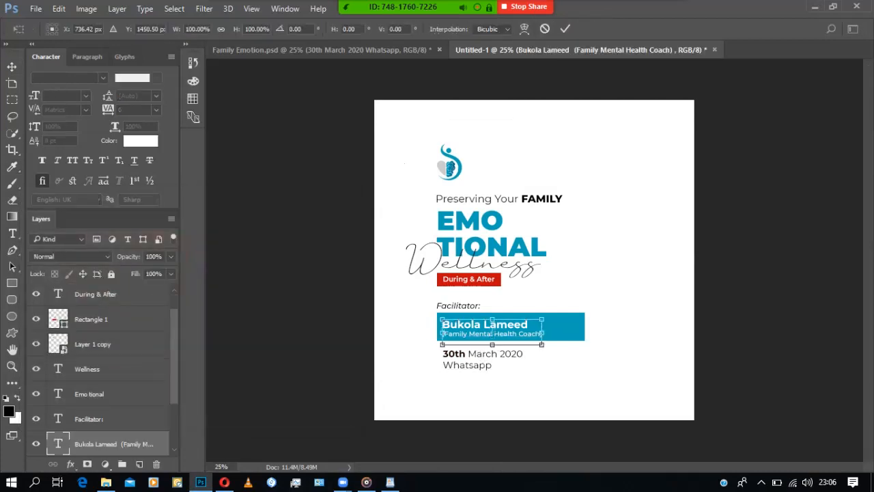
pyautogui.click(566, 29)
pyautogui.keyDown('shift'); pyautogui.click(564, 328); pyautogui.keyUp('shift')
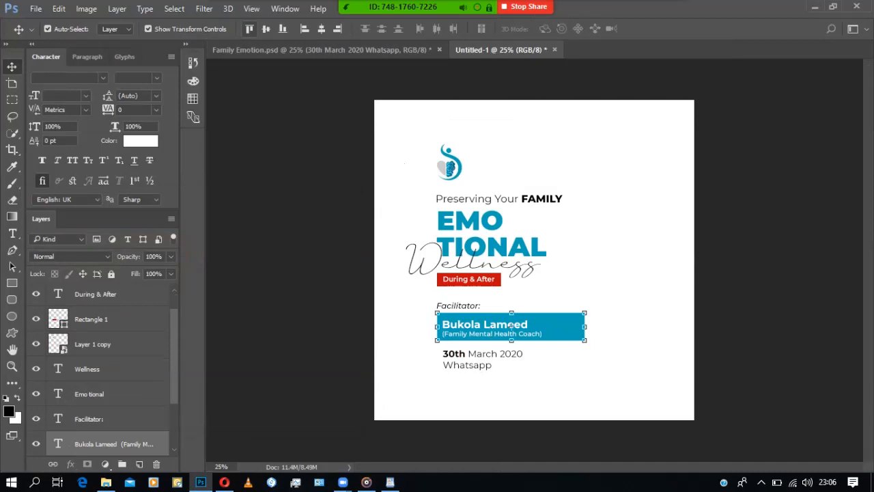
pyautogui.click(266, 29)
pyautogui.click(626, 232)
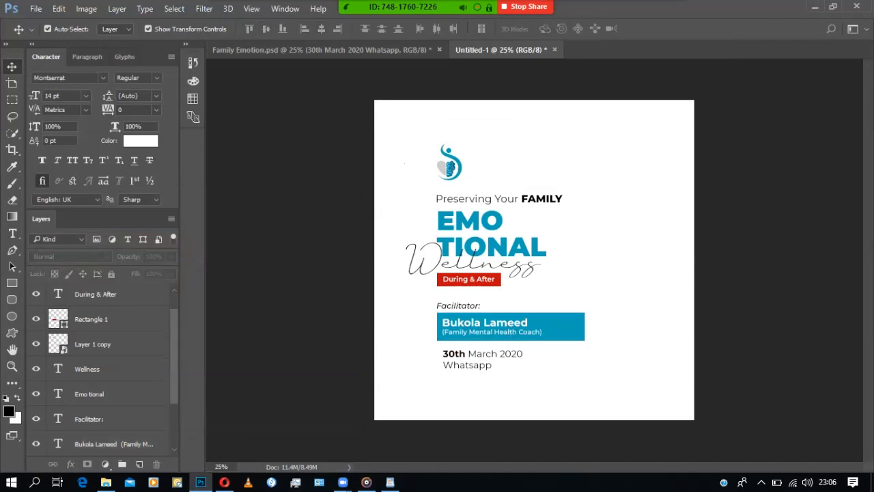
# - Move the date and venue text slightly to the right, leaving space in front of it for icons
pyautogui.click(482, 355)
pyautogui.keyDown('shift'); pyautogui.click(563, 329); pyautogui.keyUp('shift')
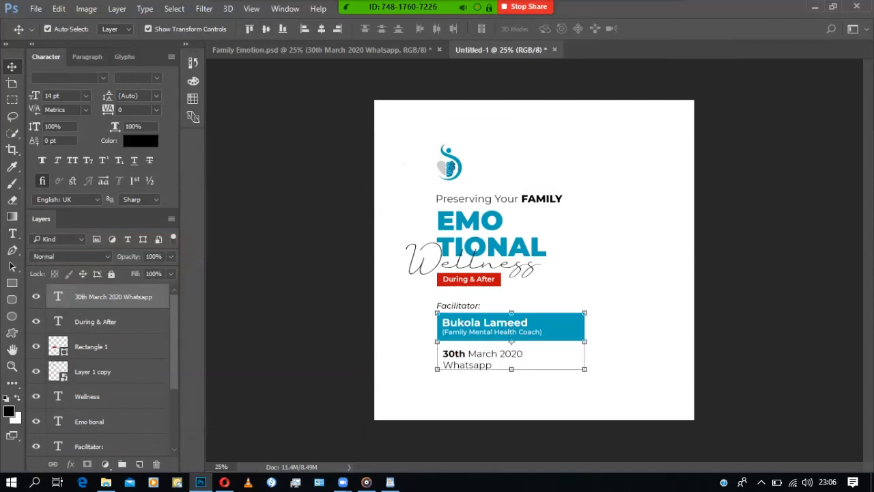
pyautogui.click(629, 355)
pyautogui.moveTo(478, 359); pyautogui.dragTo(488, 359)
pyautogui.click(626, 358)
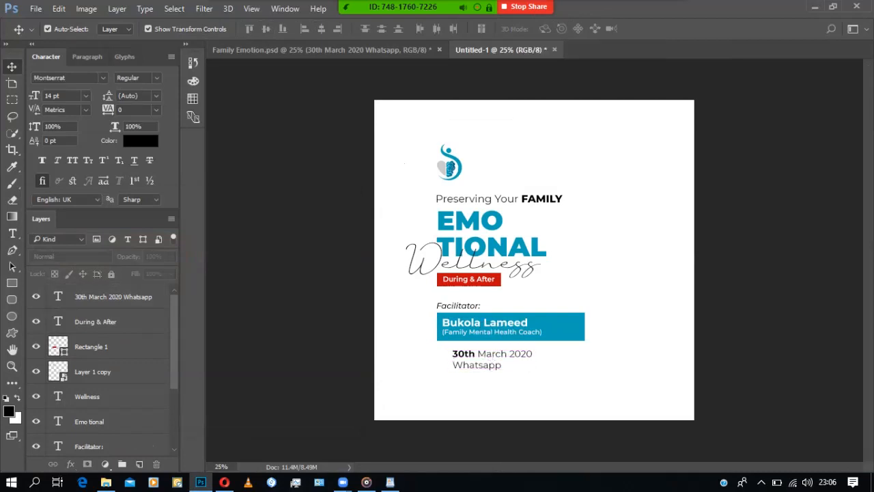
# - Recolour the word "30th" in the date and venue text red, using hex c50b0b
pyautogui.press('t')
pyautogui.doubleClick(463, 353)
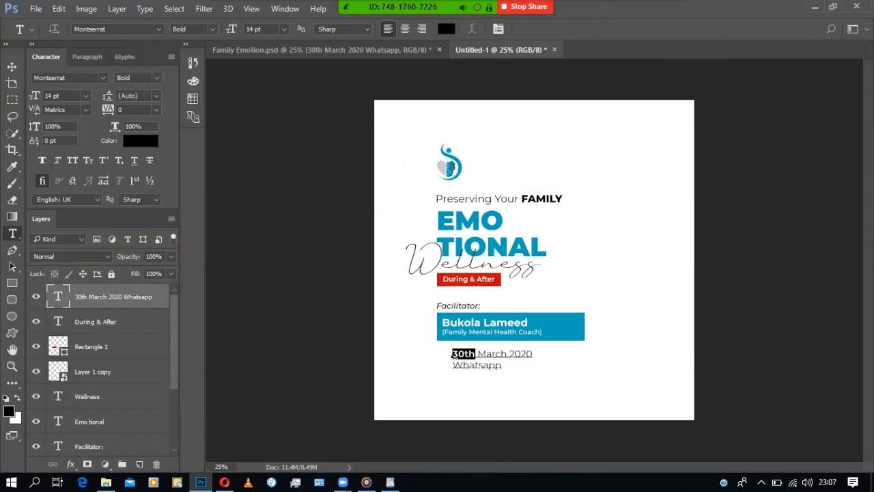
pyautogui.click(469, 354)
pyautogui.moveTo(476, 354); pyautogui.dragTo(454, 355)
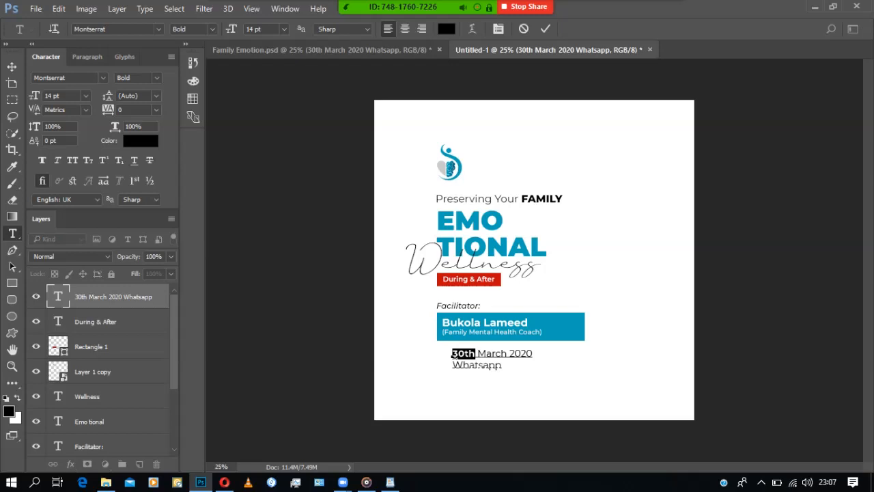
pyautogui.click(446, 28)
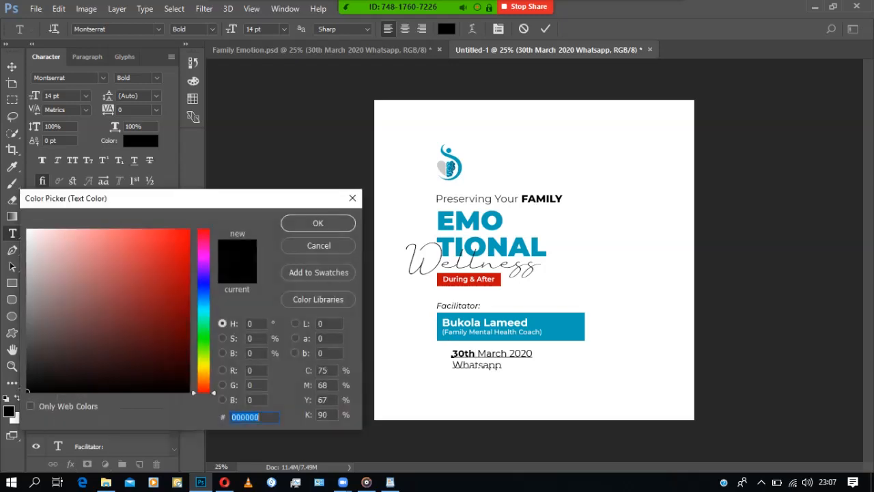
pyautogui.write('c50b0b')
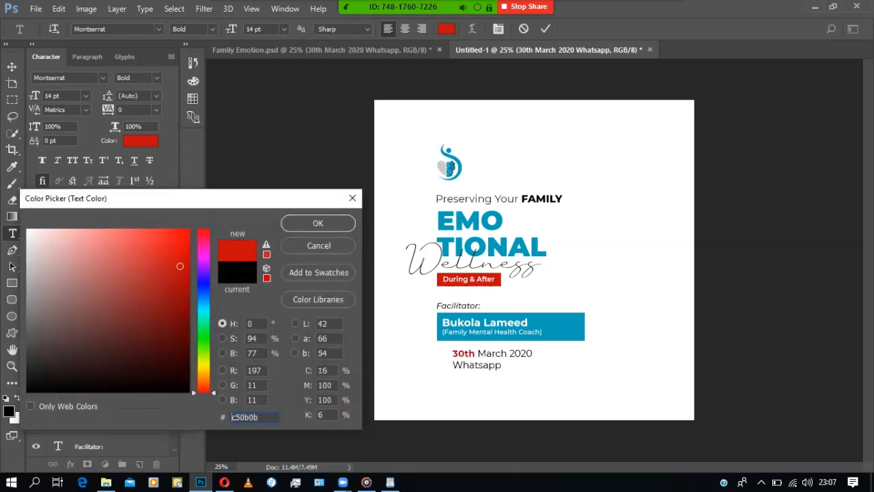
pyautogui.press('Return')
pyautogui.click(544, 29)
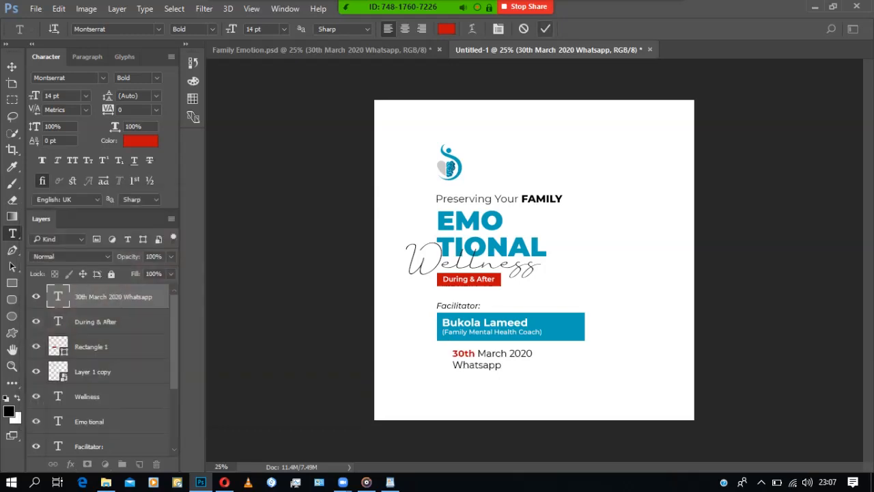
pyautogui.click(12, 66)
pyautogui.click(300, 226)
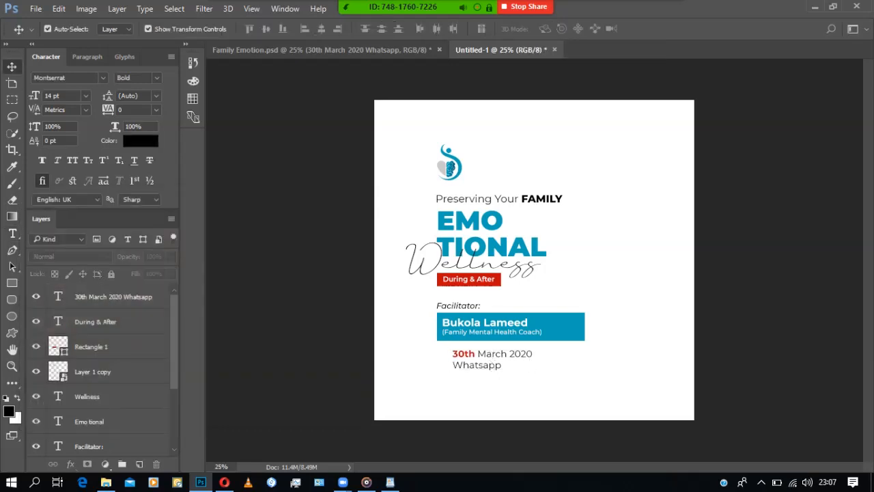
# - Shift the date and venue text slightly further to the right beneath the blue bar, then deselect it
pyautogui.click(492, 362)
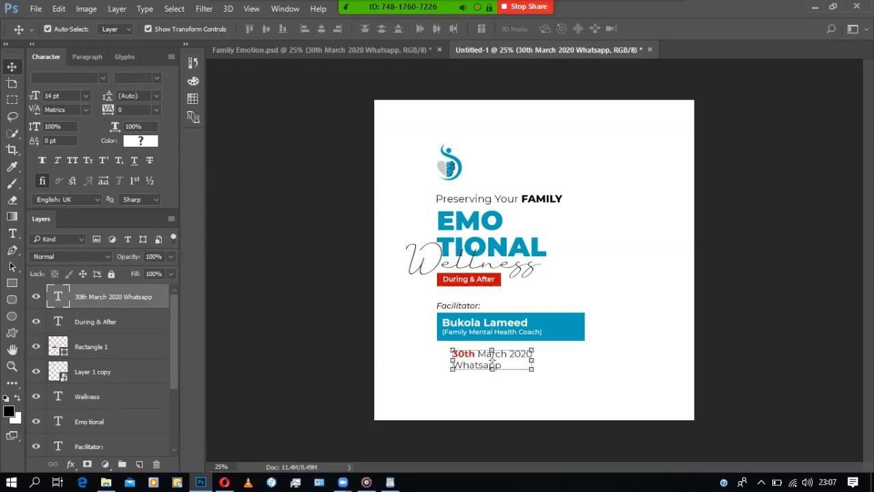
pyautogui.click(490, 359)
pyautogui.moveTo(488, 354); pyautogui.dragTo(492, 354)
pyautogui.click(514, 393)
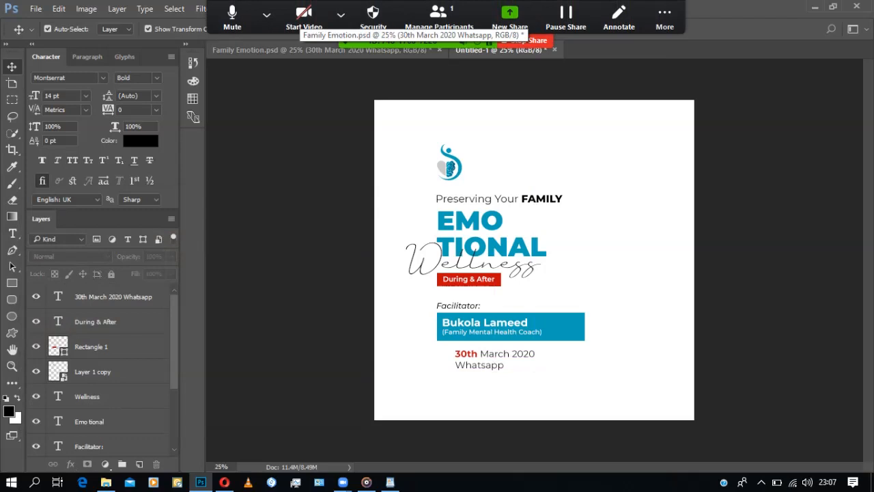
# - Examine the icons beside the date and venue lines in the Family Emotion.psd reference, then return to Untitled-1
pyautogui.click(304, 49)
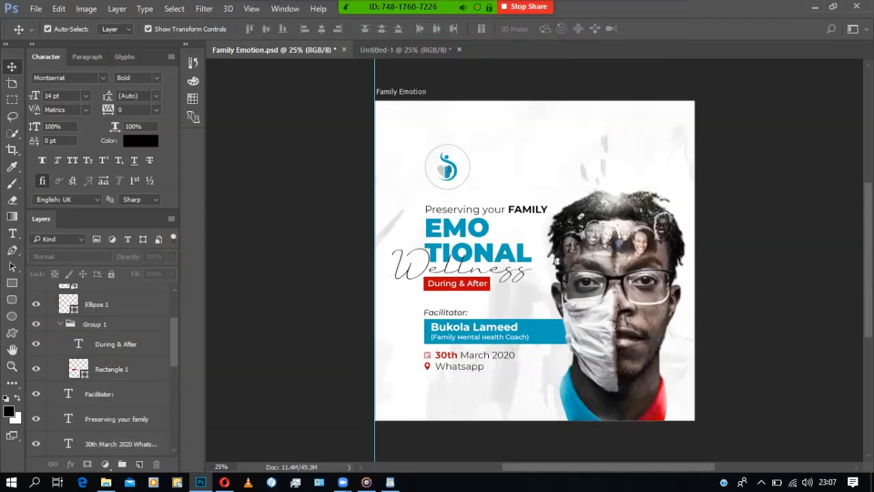
pyautogui.press('z')
pyautogui.moveTo(432, 363); pyautogui.dragTo(508, 363)
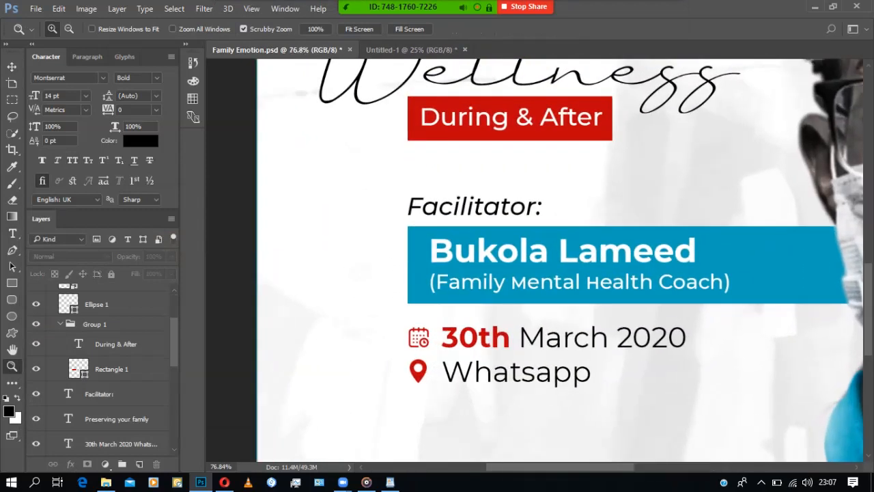
pyautogui.moveTo(658, 419); pyautogui.dragTo(588, 419)
pyautogui.moveTo(725, 350); pyautogui.dragTo(563, 334)
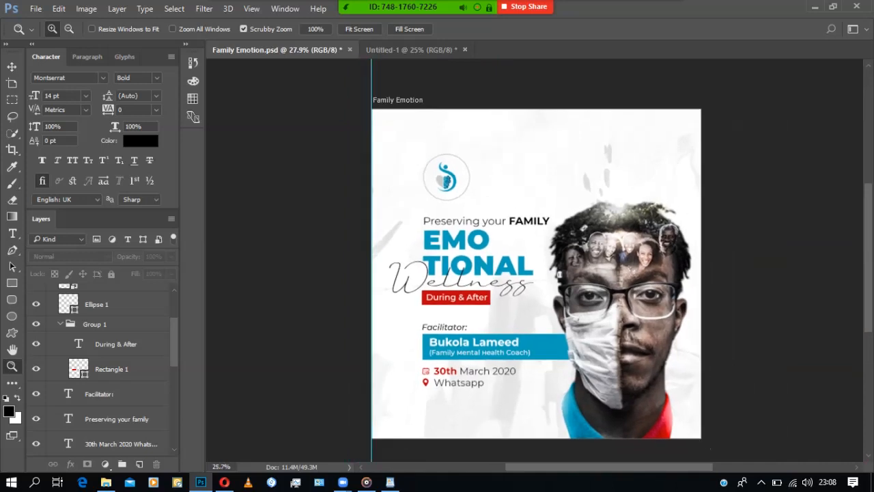
pyautogui.press('v')
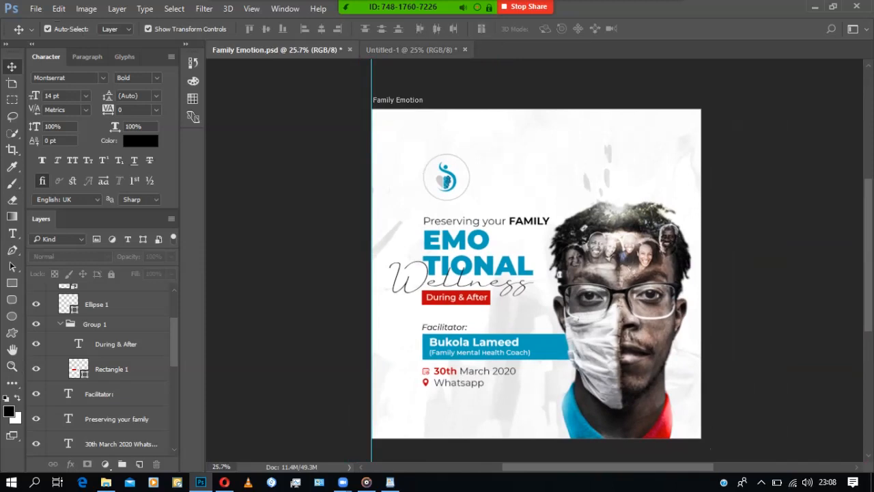
pyautogui.click(411, 50)
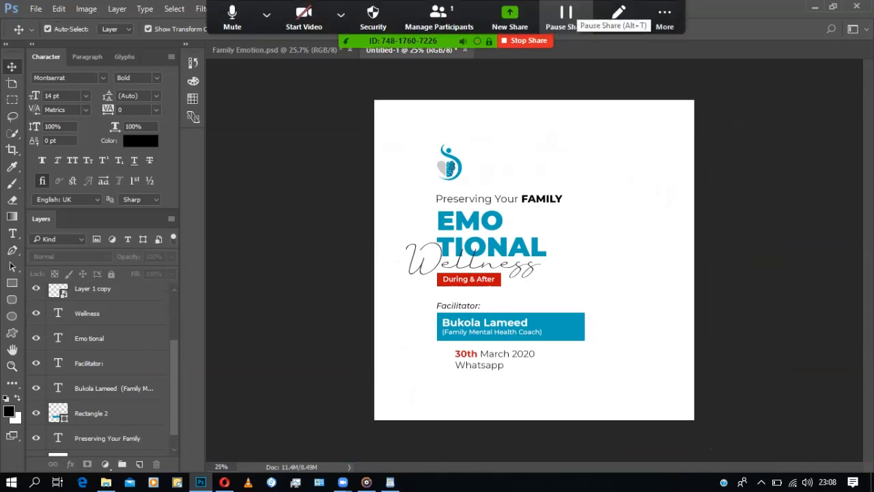
pyautogui.click(566, 17)
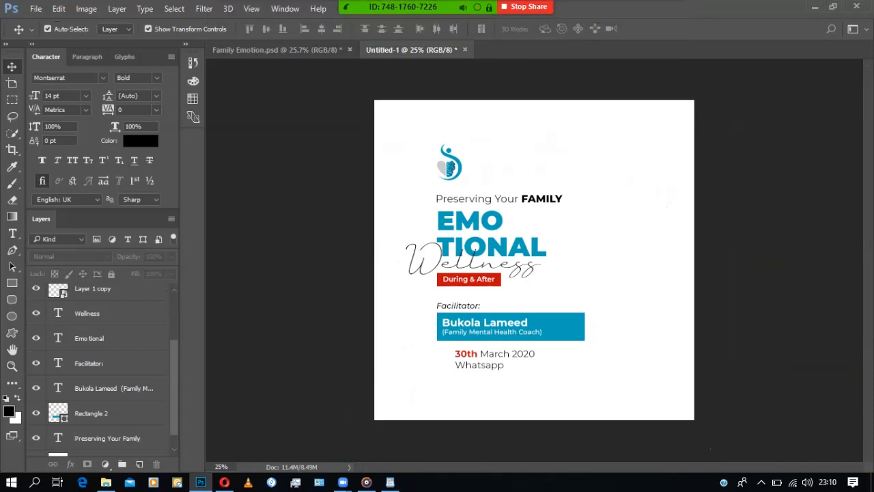
pyautogui.moveTo(343, 482)
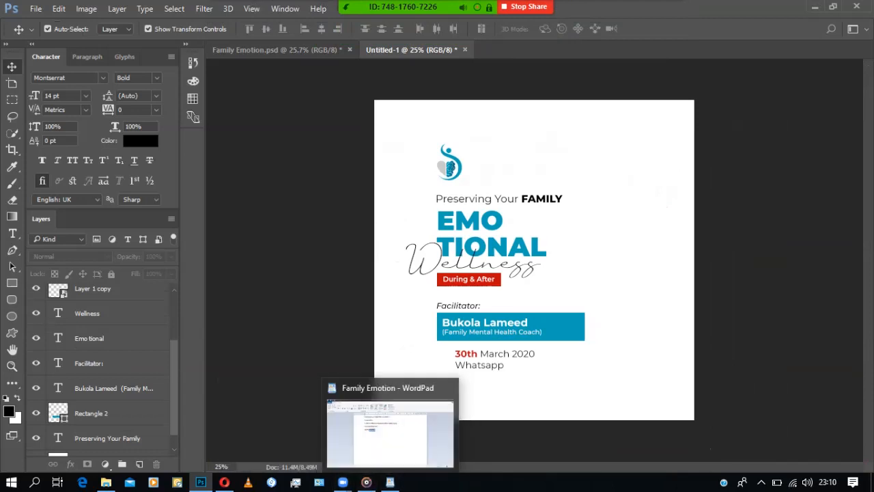
pyautogui.moveTo(224, 482)
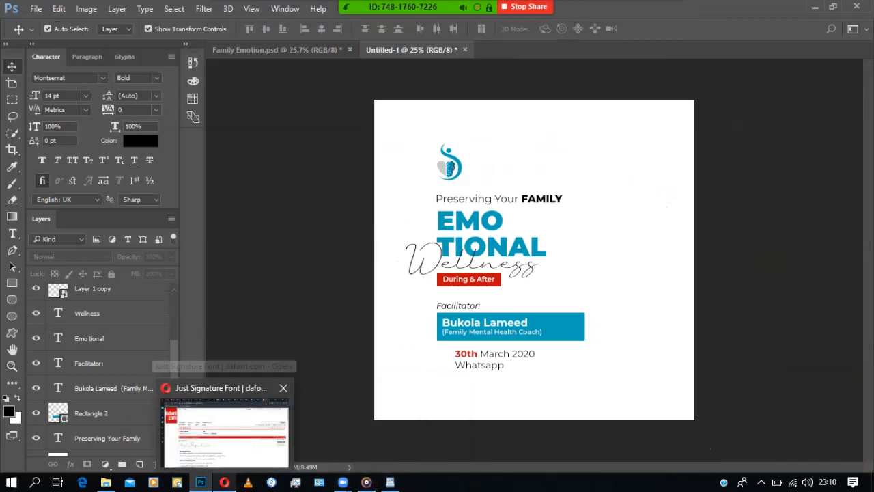
pyautogui.click(225, 434)
pyautogui.click(201, 482)
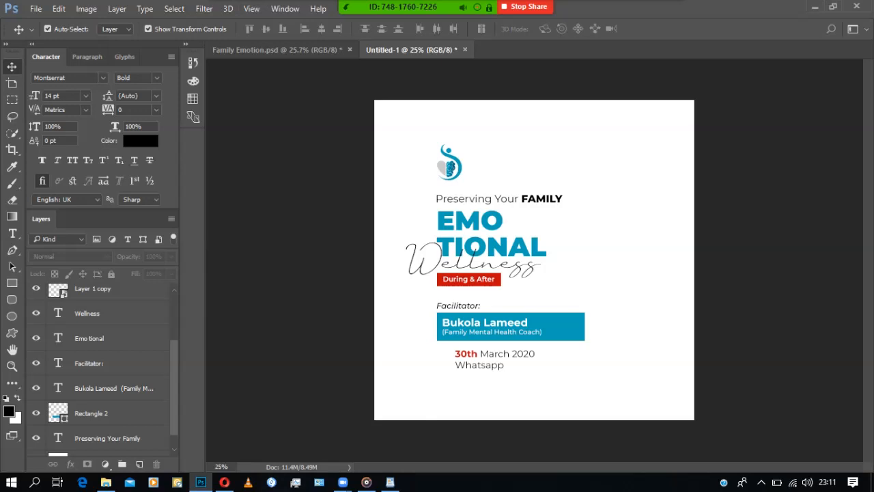
# - Switch to the Opera browser and run a Google search for "date icon"
pyautogui.click(224, 482)
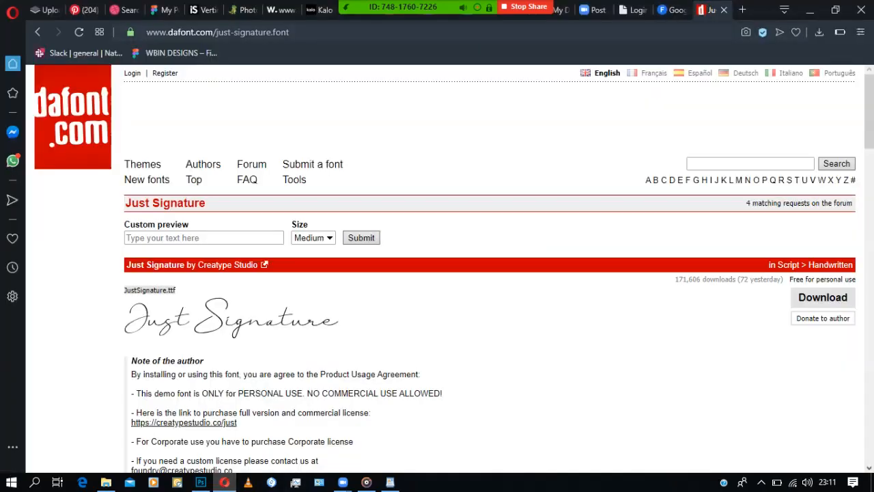
pyautogui.doubleClick(281, 32)
pyautogui.hotkey('ctrl', 'a')
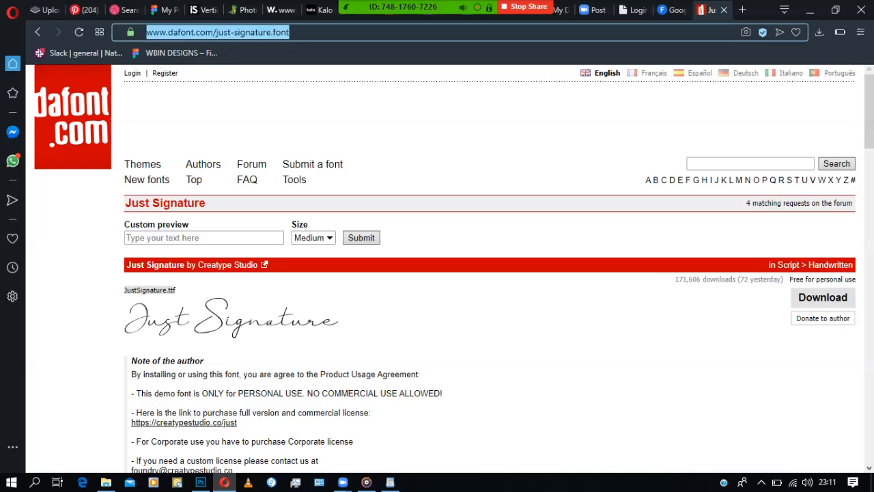
pyautogui.write('s')
pyautogui.press('BackSpace')
pyautogui.press('BackSpace')
pyautogui.write('date ico')
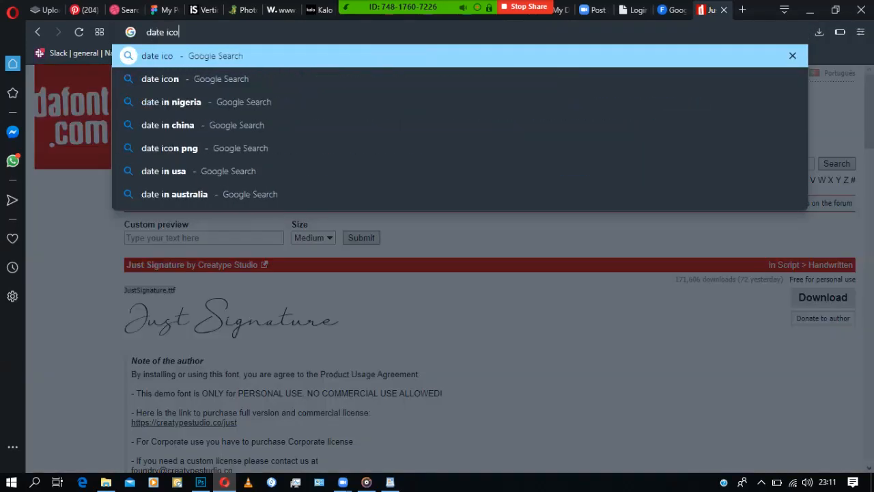
pyautogui.write('n')
pyautogui.press('Return')
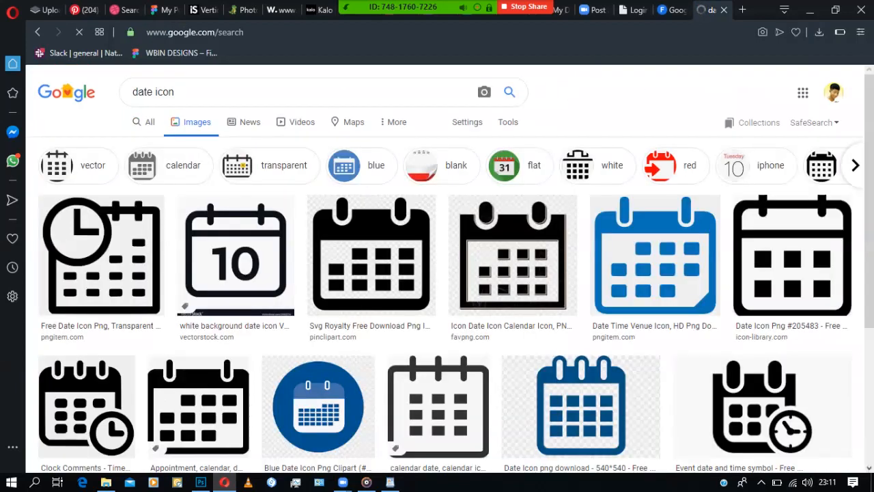
# - Refine the Google image search to "date icon svg" and look through the calendar icons
pyautogui.click(284, 93)
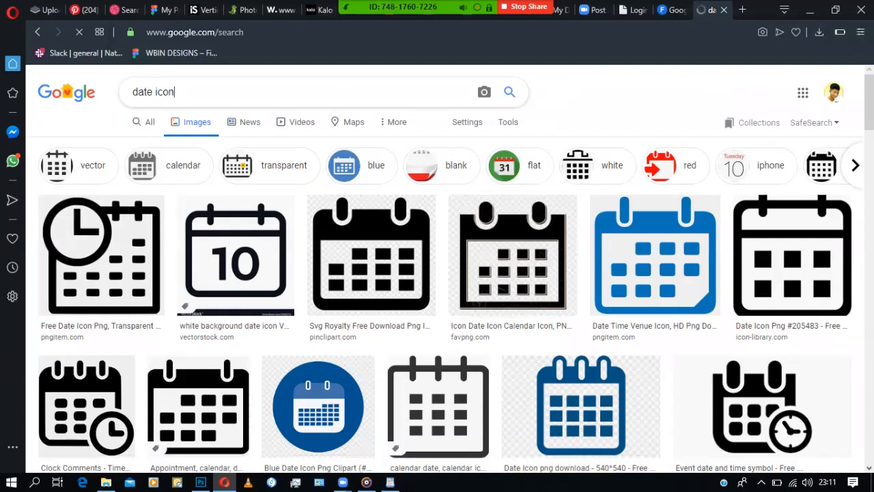
pyautogui.write('png')
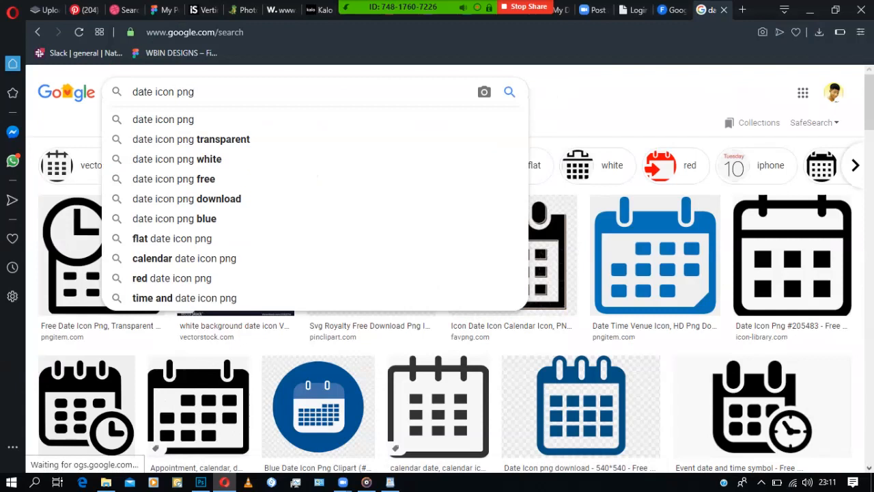
pyautogui.press('BackSpace')
pyautogui.press('BackSpace')
pyautogui.press('BackSpace')
pyautogui.write('svg')
pyautogui.press('Return')
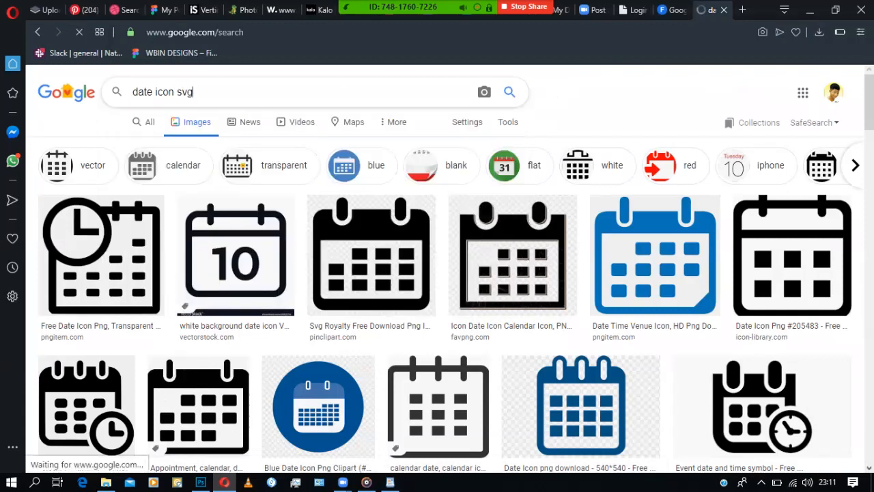
pyautogui.scroll(-5, 553, 253)
pyautogui.scroll(5, 553, 252)
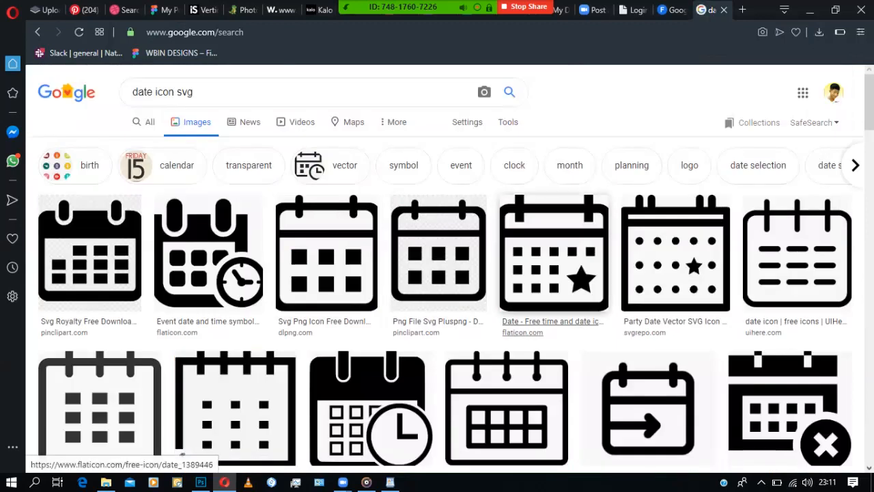
# - Open the website flaticon.com in place of the Google image results
pyautogui.doubleClick(591, 32)
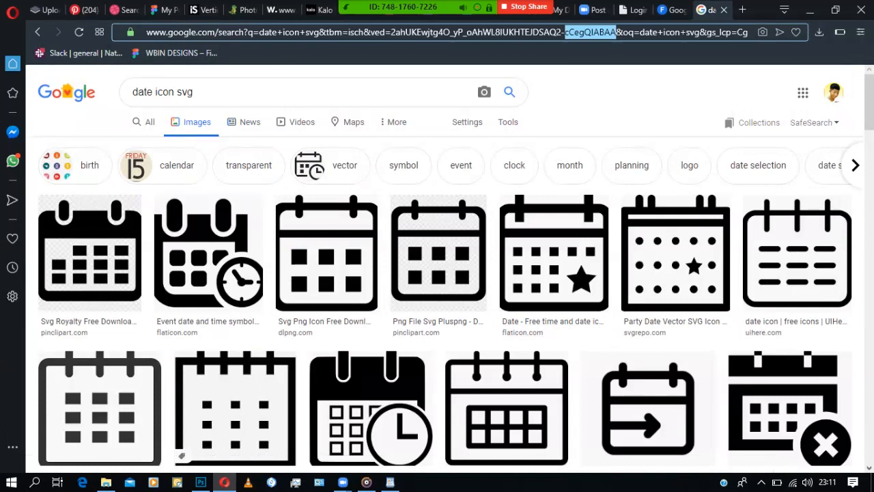
pyautogui.hotkey('ctrl', 'a')
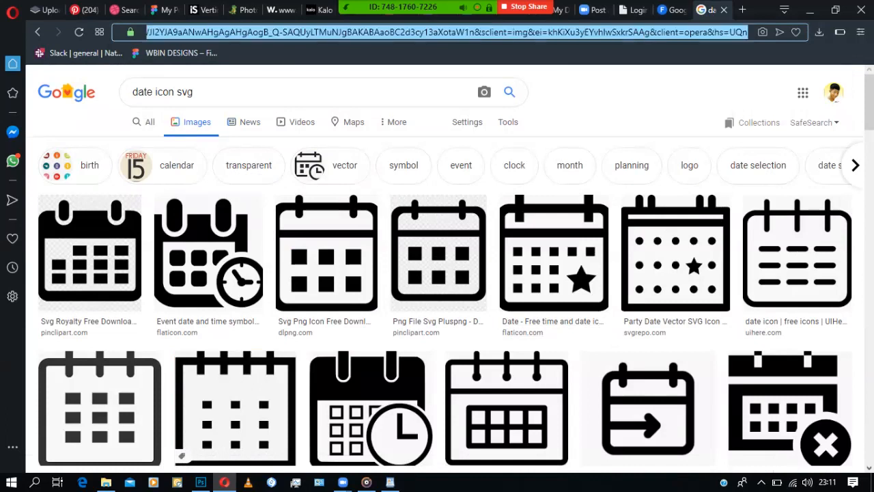
pyautogui.write('fla')
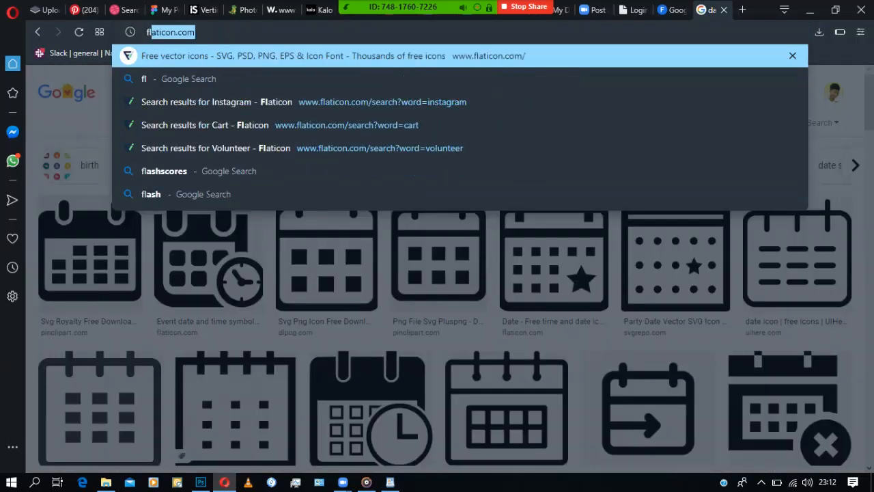
pyautogui.write('ticon')
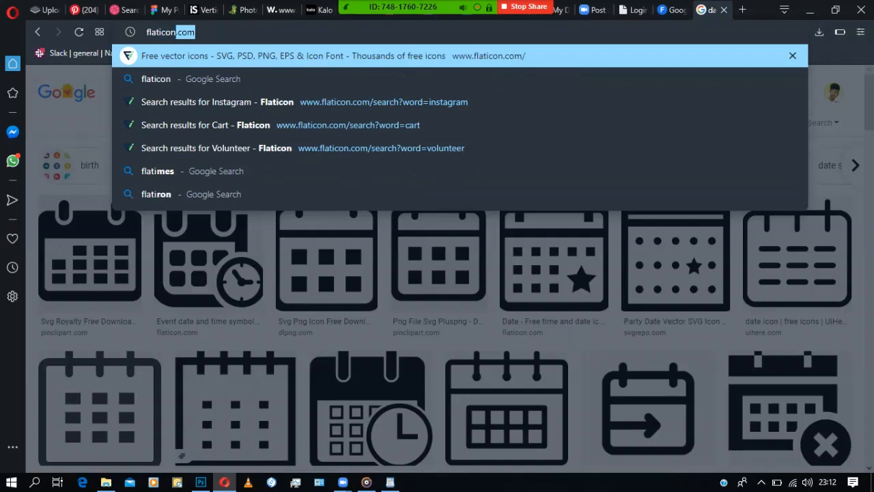
pyautogui.write('.com')
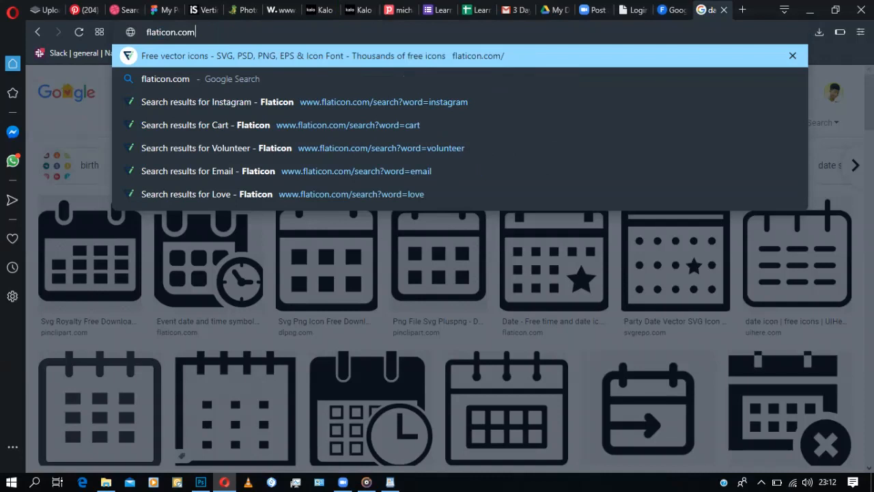
pyautogui.press('Return')
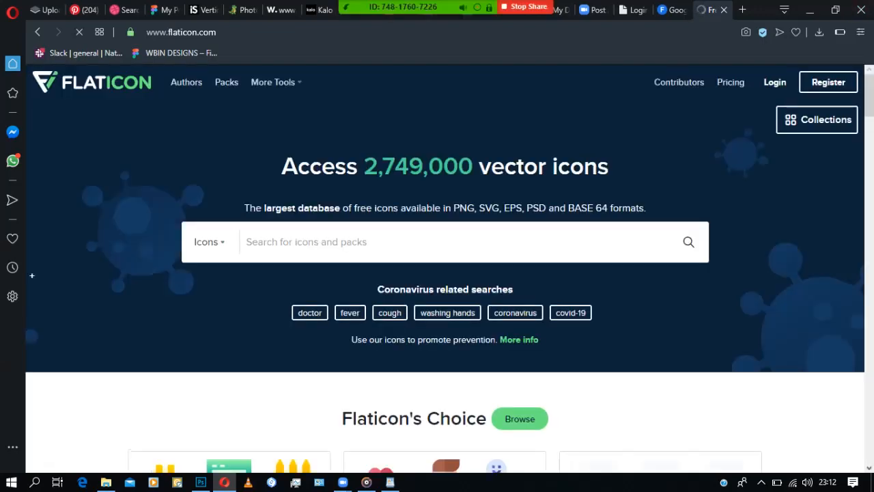
pyautogui.scroll(-3, 32, 275)
pyautogui.scroll(3, 31, 275)
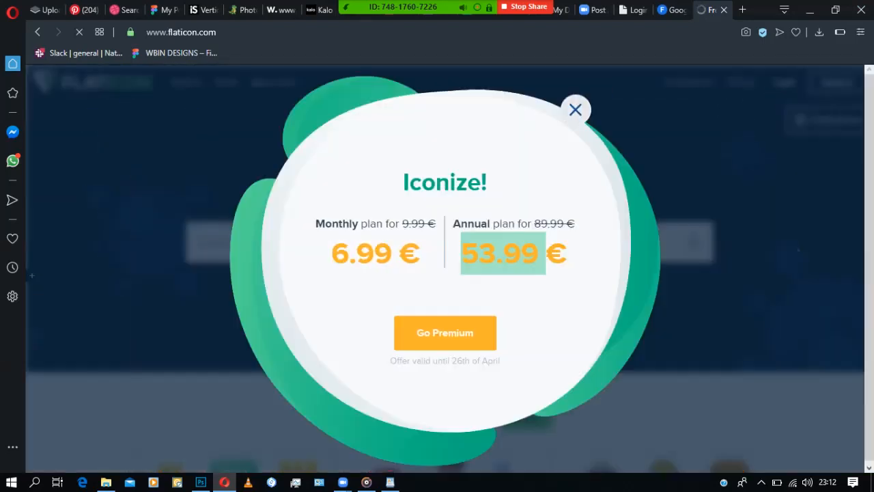
# - Dismiss the premium offer and search Flaticon's icons for "date"
pyautogui.click(575, 110)
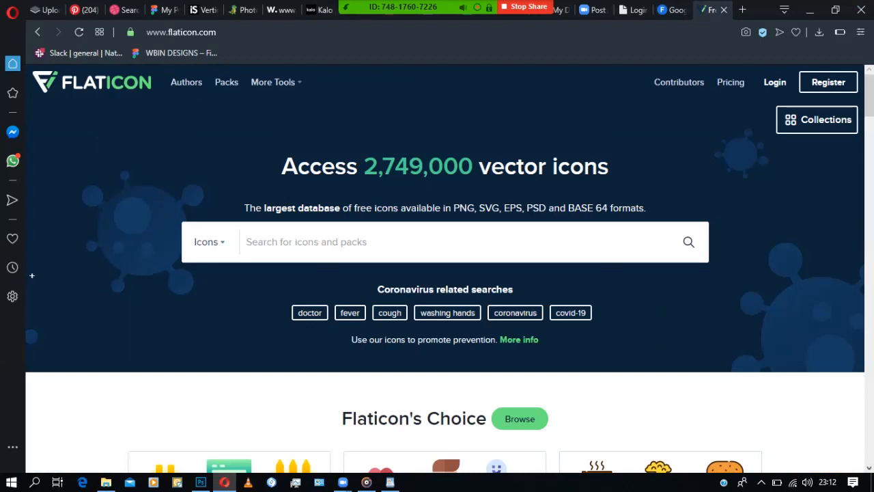
pyautogui.write('date')
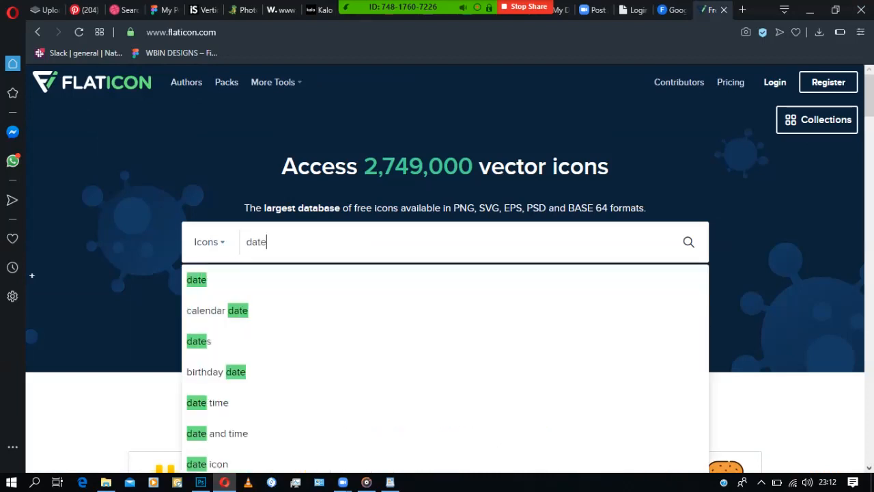
pyautogui.press('Return')
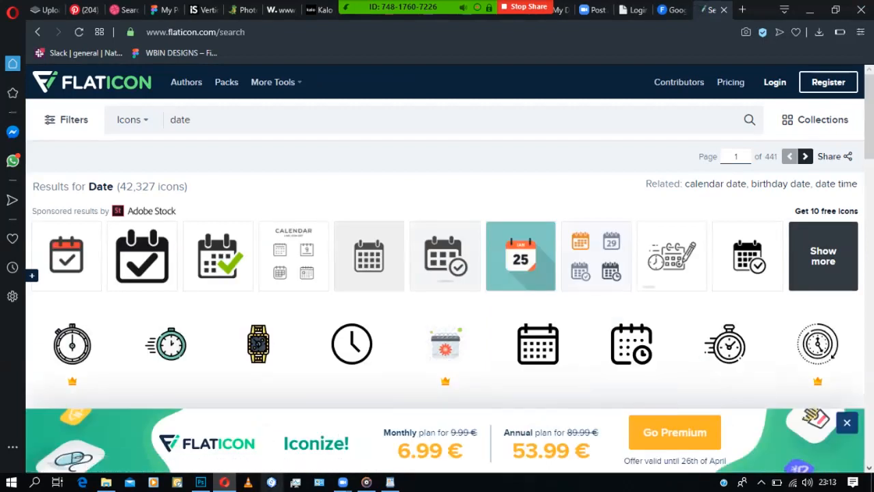
# - Switch to Photoshop to check the date and venue icons on the Family Emotion flyer, and return to Flaticon
pyautogui.click(200, 482)
pyautogui.click(277, 50)
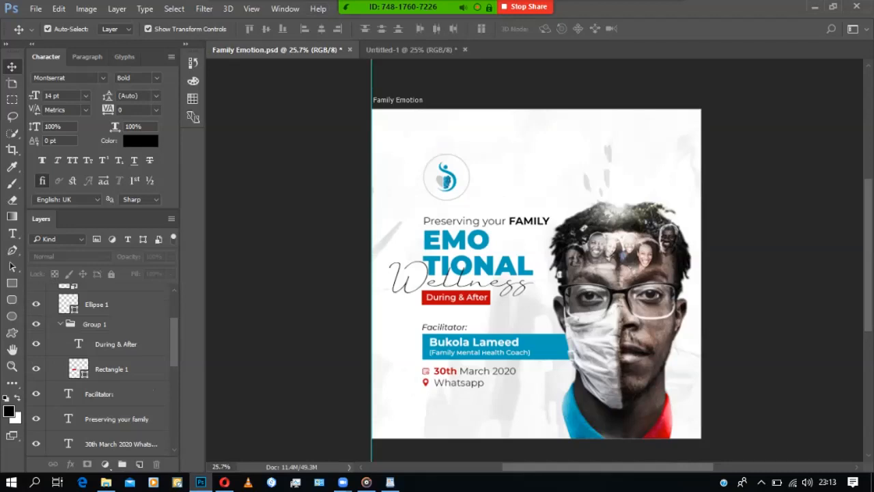
pyautogui.click(410, 50)
pyautogui.hotkey('alt', 'Tab')
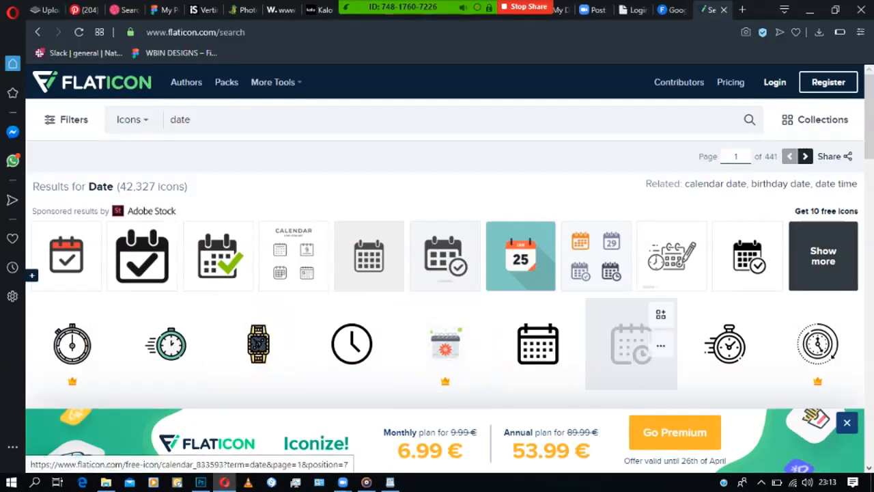
# - Find the outlined calendar-with-clock icon among the date results, download it as a free SVG and close its page
pyautogui.scroll(-4, 631, 342)
pyautogui.scroll(-6, 631, 172)
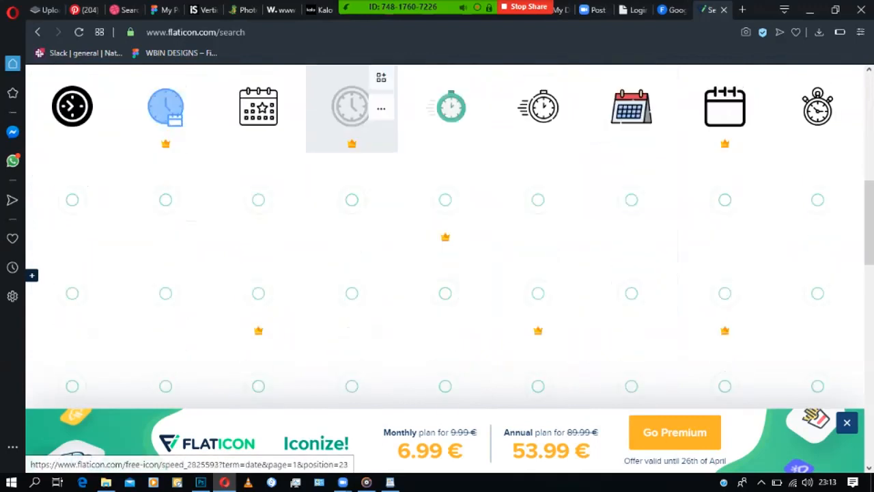
pyautogui.scroll(8, 631, 178)
pyautogui.scroll(-2, 631, 178)
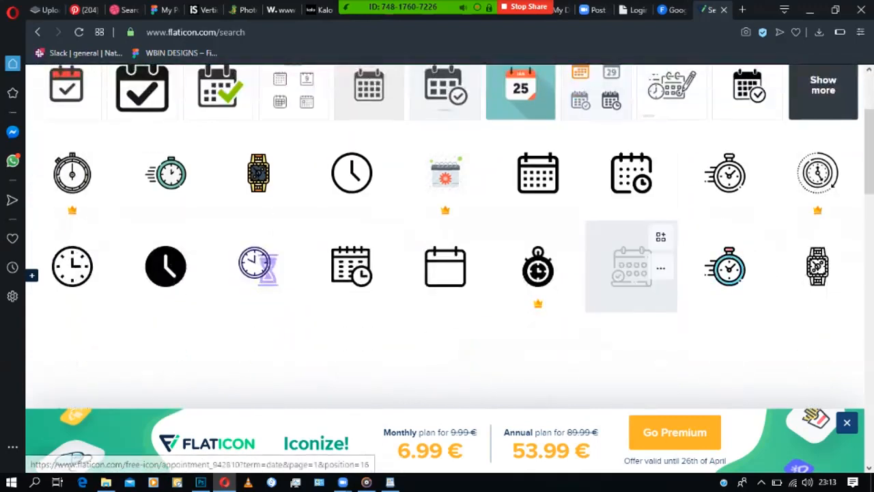
pyautogui.click(630, 174)
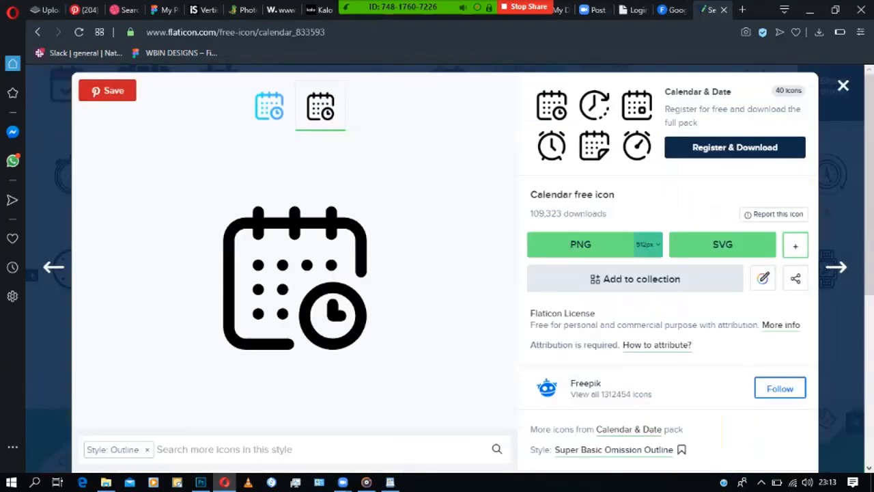
pyautogui.click(707, 245)
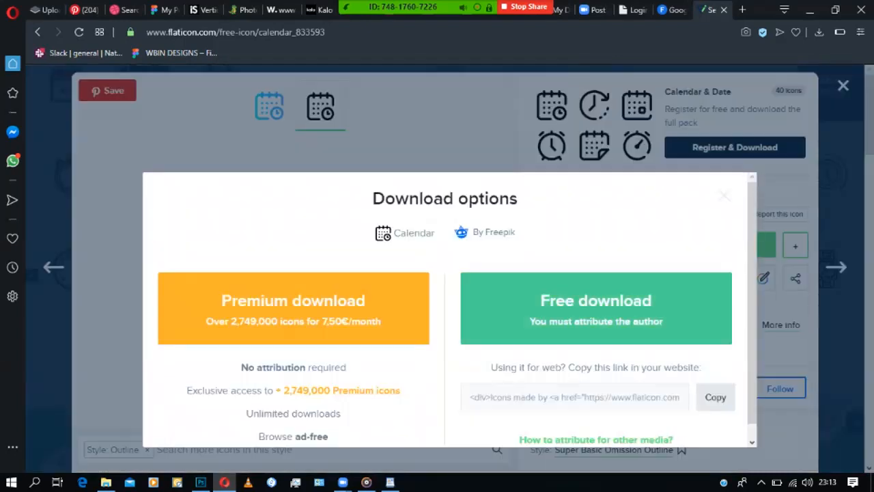
pyautogui.click(595, 308)
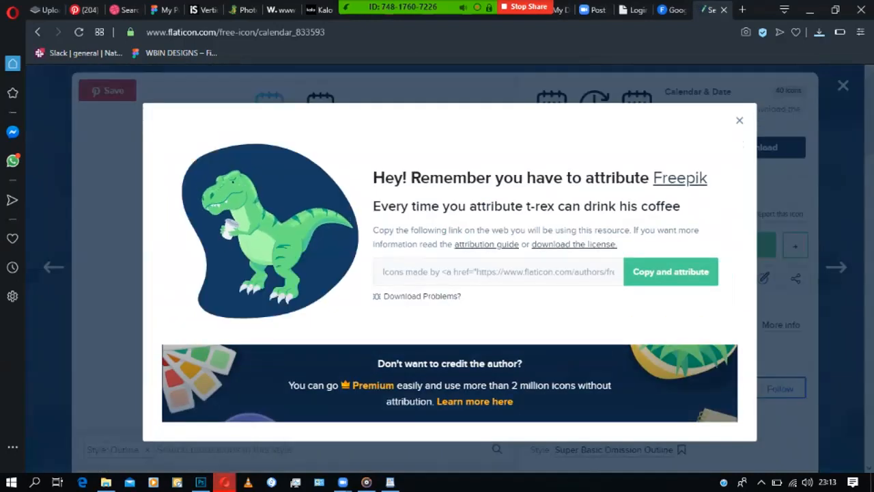
pyautogui.click(739, 121)
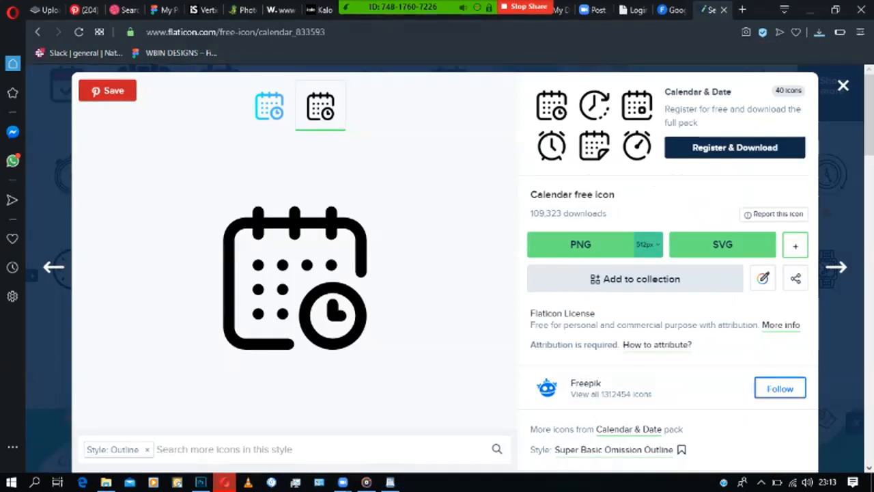
pyautogui.click(843, 86)
# - Search Flaticon's icons for "venue" and close the Adobe Stock pop-up window
pyautogui.scroll(3, 632, 355)
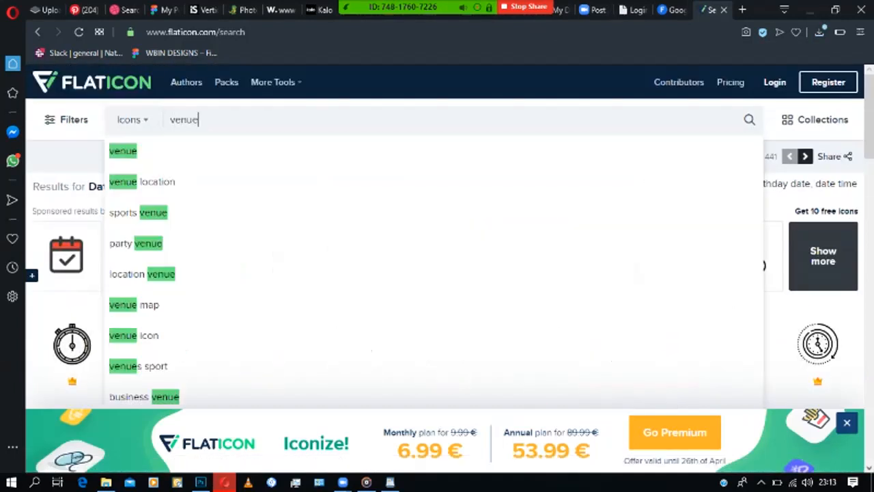
pyautogui.press('Return')
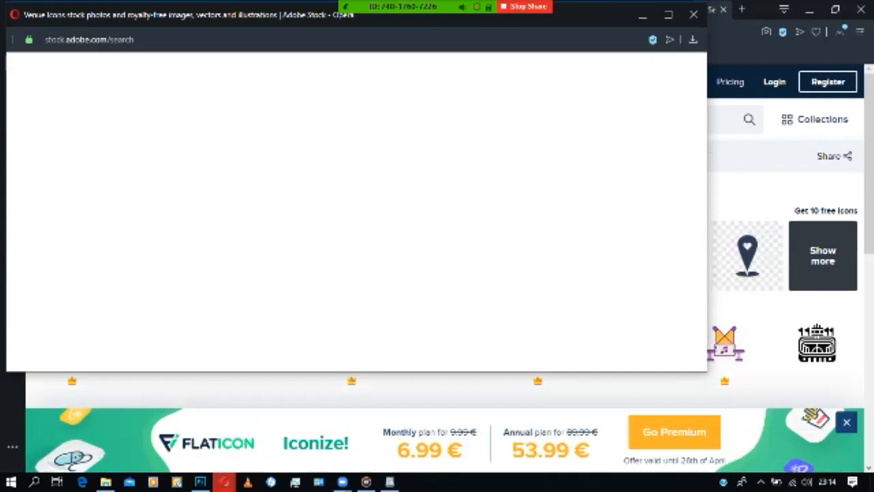
pyautogui.moveTo(593, 17); pyautogui.dragTo(526, 157)
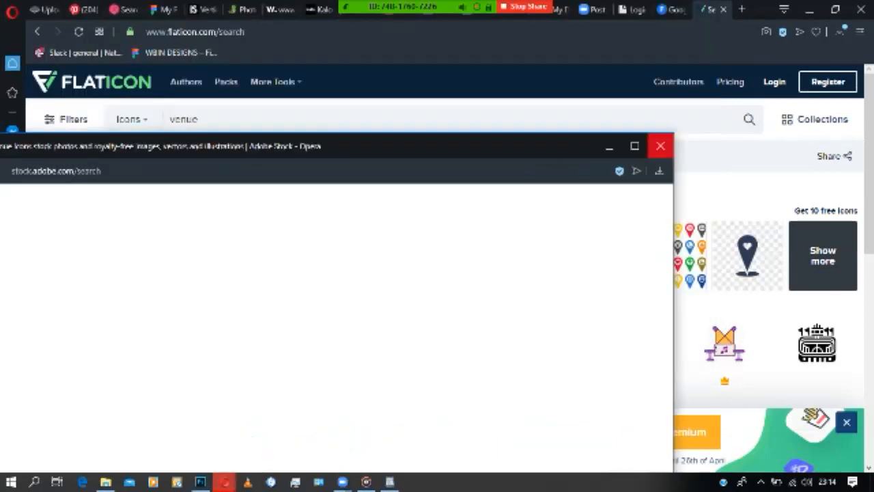
pyautogui.click(659, 144)
# - Look through the venue icon results for a suitable location symbol
pyautogui.scroll(-3, 536, 192)
pyautogui.scroll(3, 445, 328)
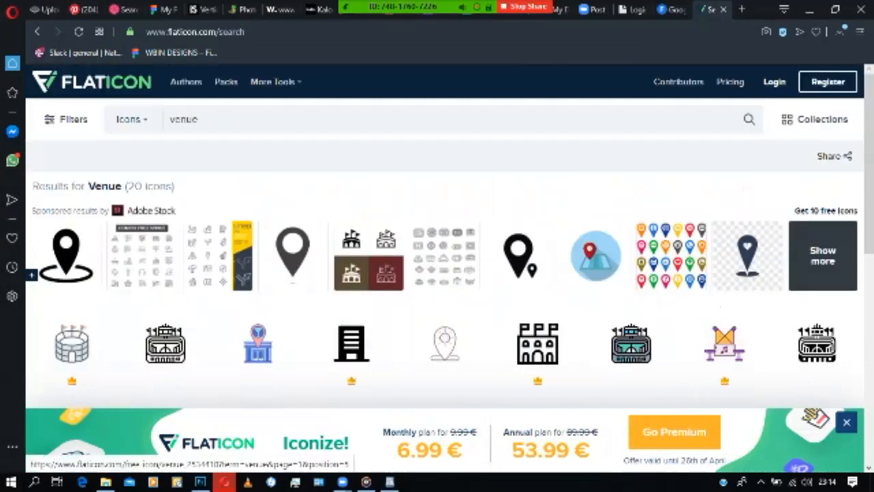
pyautogui.scroll(-3, 443, 205)
pyautogui.scroll(2, 443, 205)
pyautogui.scroll(-2, 443, 205)
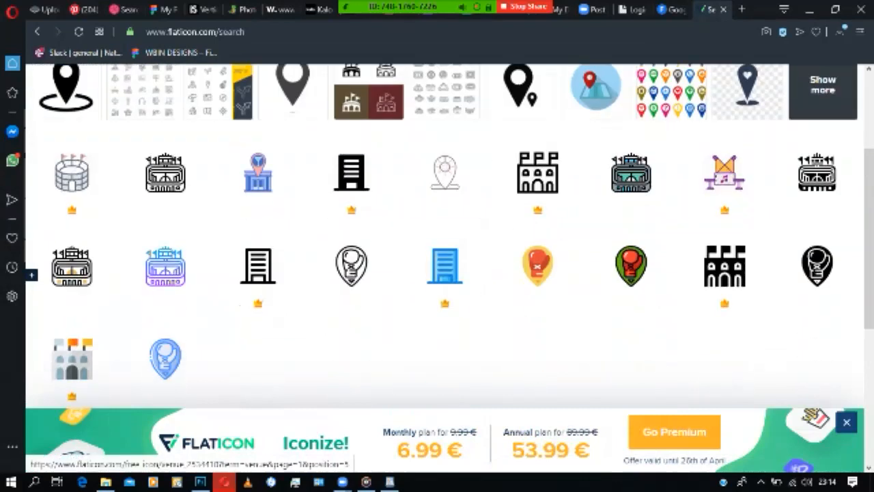
pyautogui.scroll(-3, 724, 266)
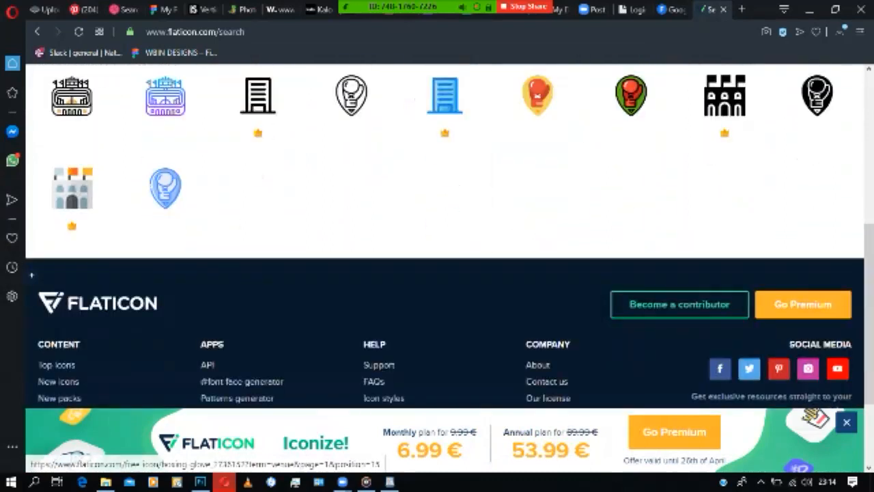
pyautogui.scroll(3, 724, 266)
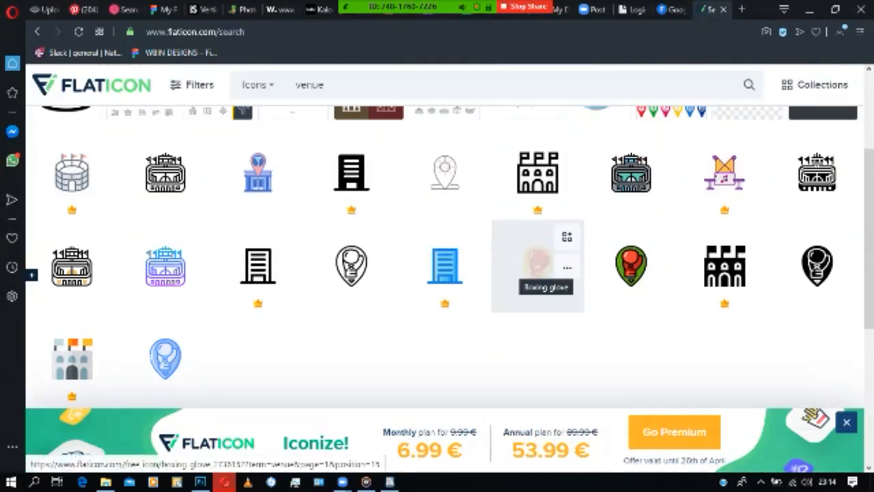
pyautogui.scroll(-4, 538, 266)
pyautogui.scroll(7, 537, 267)
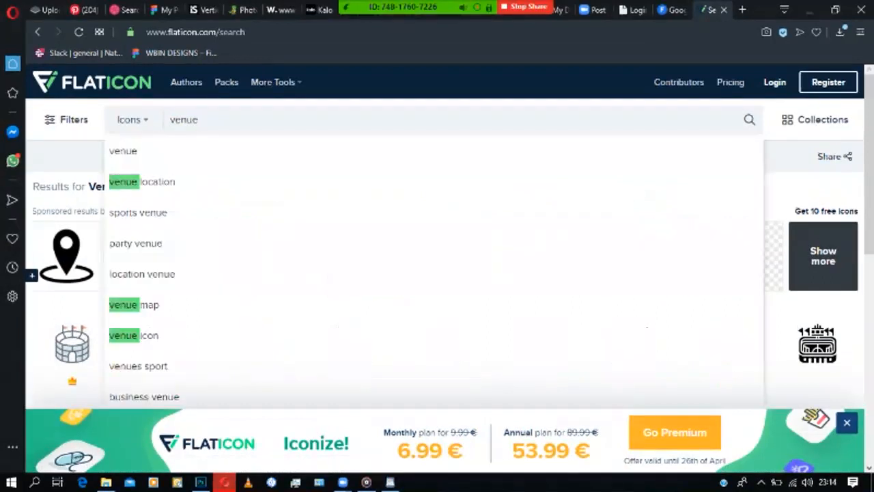
# - Search for the suggested term "venue location" and look over its icons
pyautogui.click(142, 182)
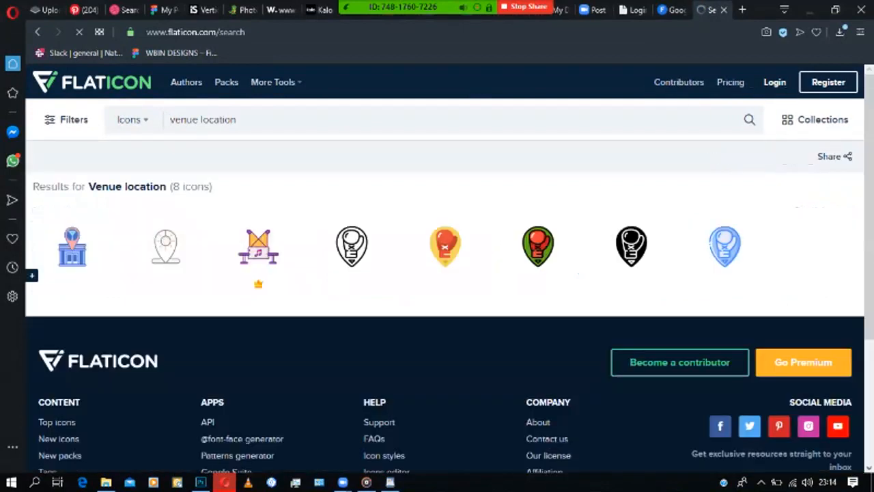
pyautogui.scroll(-3, 444, 204)
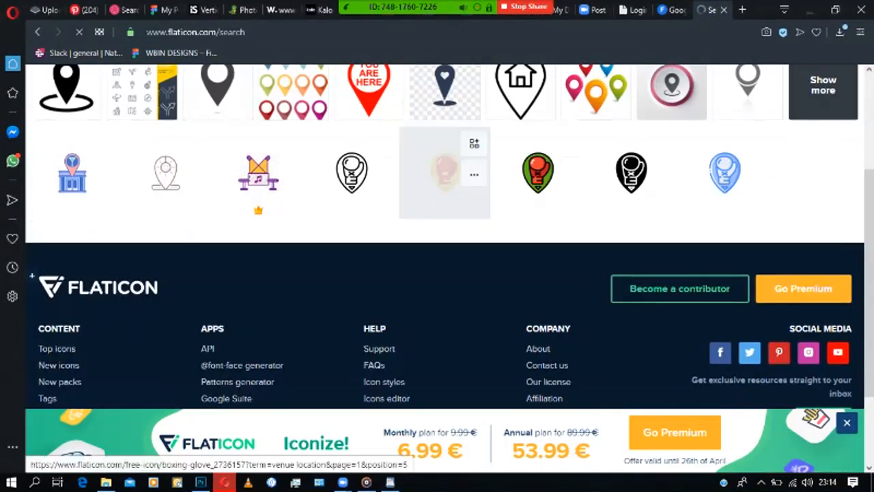
pyautogui.scroll(3, 437, 178)
# - Shorten the icon search to "location" and download the filled black map pin as a free SVG
pyautogui.doubleClick(185, 120)
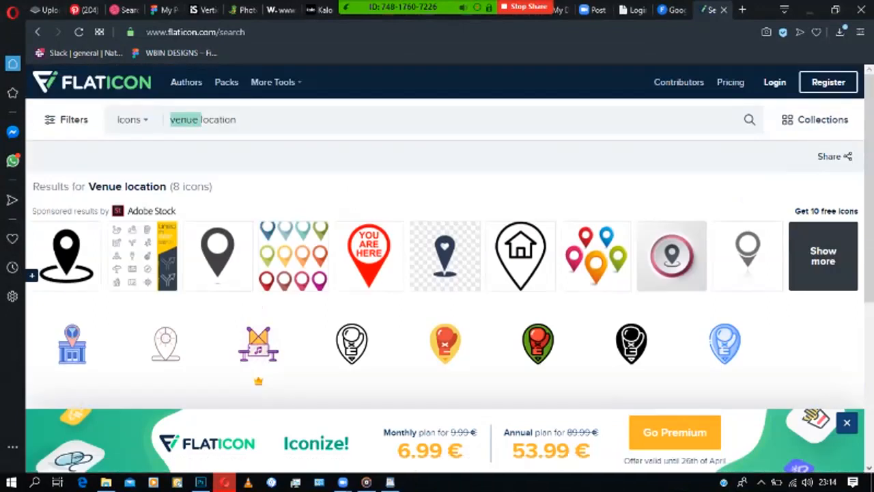
pyautogui.press('BackSpace')
pyautogui.press('Return')
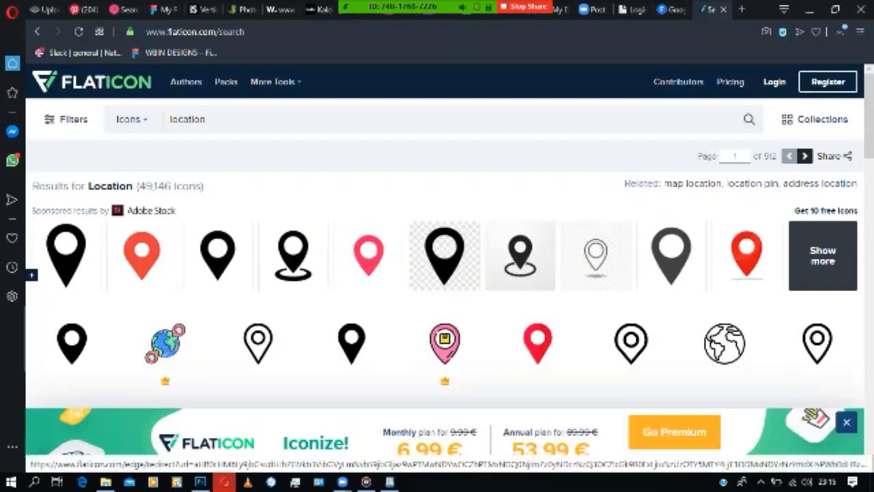
pyautogui.click(72, 341)
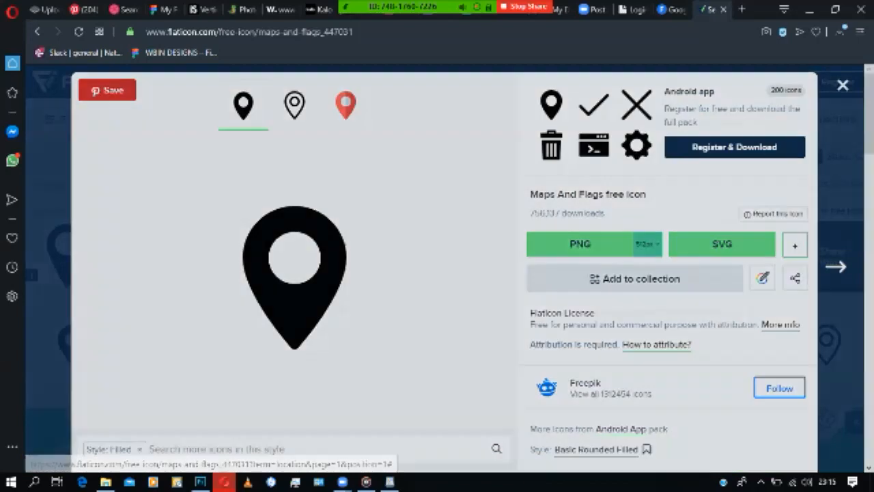
pyautogui.click(580, 244)
pyautogui.click(596, 307)
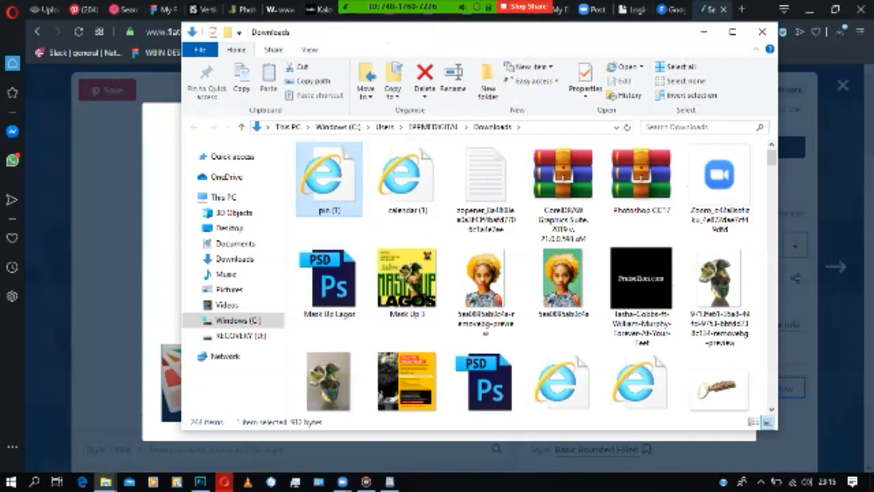
# - Place the downloaded "pin (1)" and "calendar (1)" files together from the Downloads folder into the Untitled-1 Photoshop document
pyautogui.click(407, 178)
pyautogui.moveTo(446, 225); pyautogui.dragTo(331, 179)
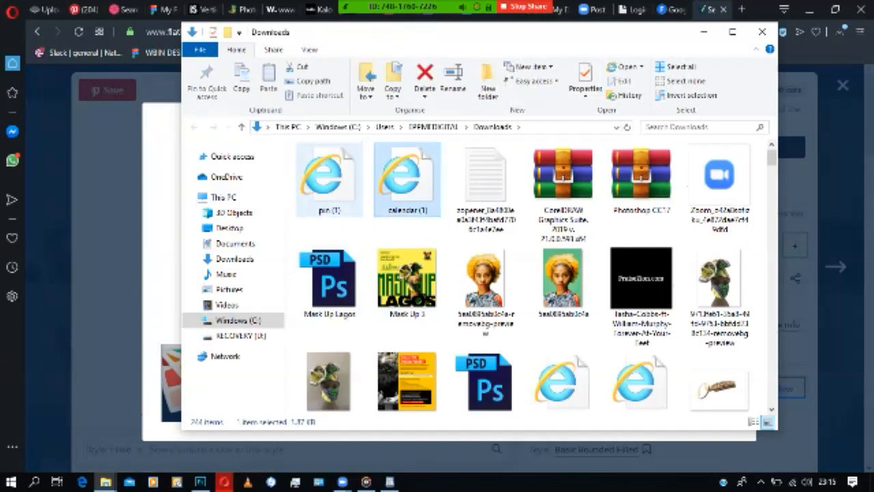
pyautogui.click(331, 179)
pyautogui.keyDown('ctrl'); pyautogui.click(407, 179); pyautogui.keyUp('ctrl')
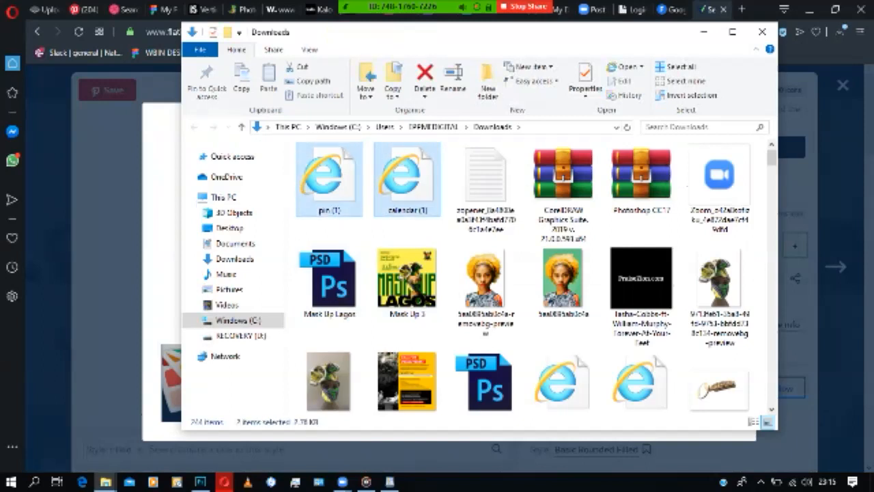
pyautogui.moveTo(329, 165); pyautogui.dragTo(410, 328)
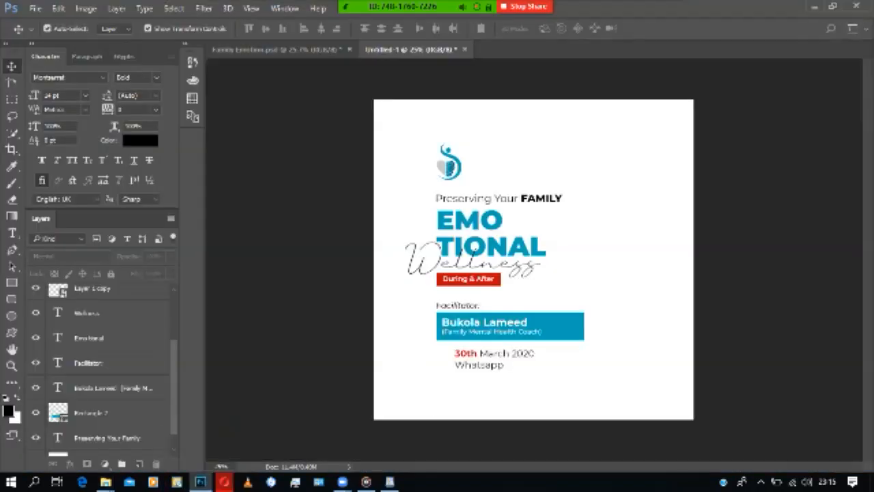
pyautogui.press('Return')
pyautogui.press('Return')
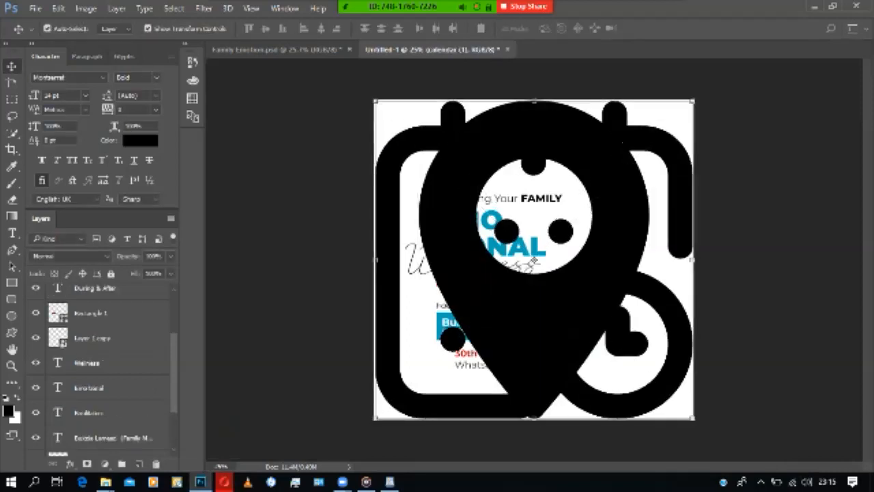
# - Scale the calendar and pin layers together down to about 6% and move them to the blank area beside the date text
pyautogui.keyDown('shift'); pyautogui.click(85, 321); pyautogui.keyUp('shift')
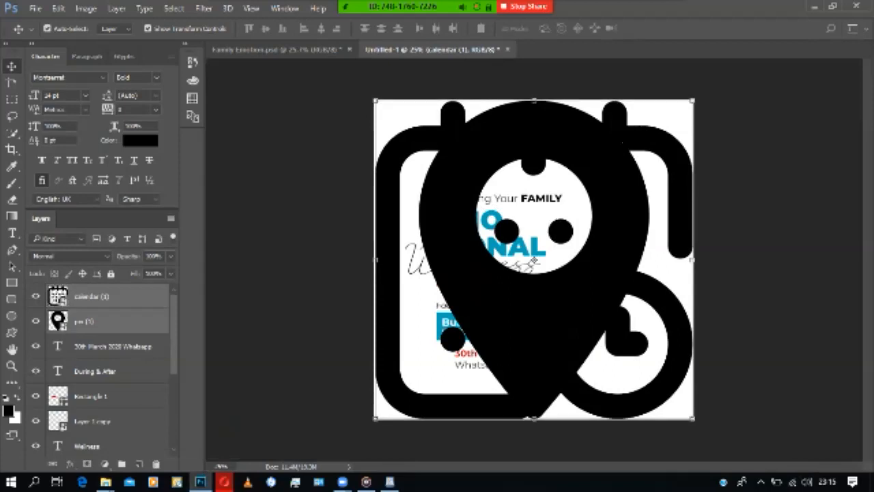
pyautogui.moveTo(692, 101); pyautogui.dragTo(417, 375)
pyautogui.moveTo(396, 397); pyautogui.dragTo(597, 362)
pyautogui.click(565, 29)
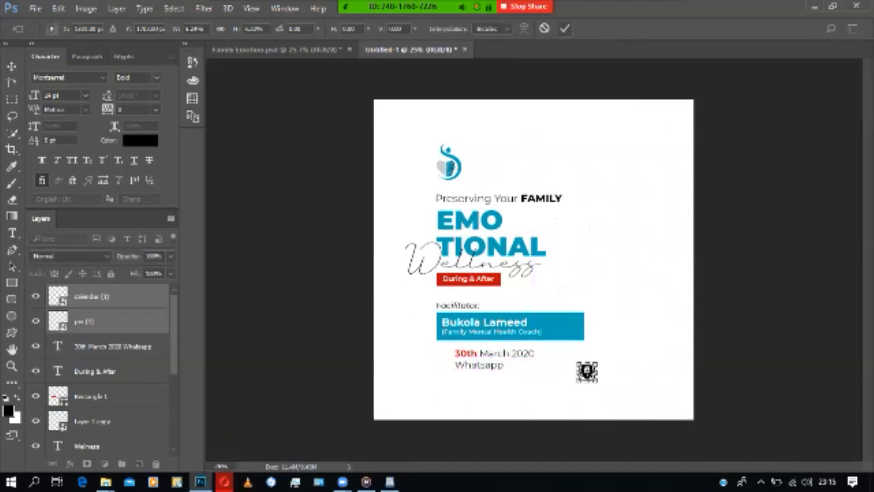
pyautogui.click(640, 225)
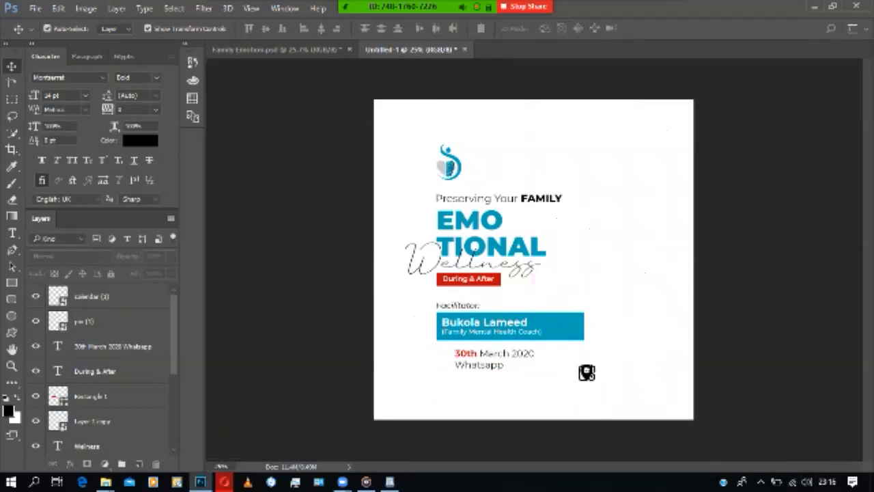
# - Move the pin icon directly below the calendar, and position both icons in front of the date and Whatsapp lines
pyautogui.moveTo(586, 372); pyautogui.dragTo(586, 394)
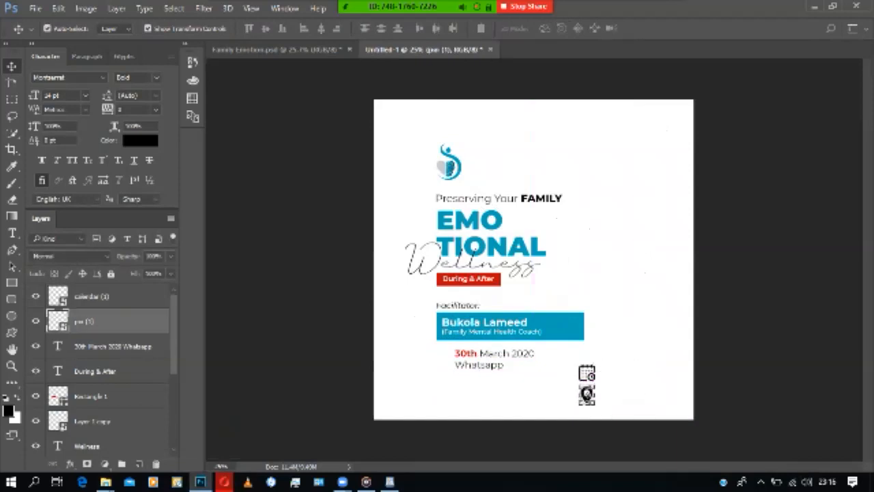
pyautogui.keyDown('shift'); pyautogui.click(586, 373); pyautogui.keyUp('shift')
pyautogui.moveTo(600, 383); pyautogui.dragTo(520, 361)
pyautogui.click(561, 384)
pyautogui.click(587, 394)
pyautogui.keyDown('shift'); pyautogui.click(586, 372); pyautogui.keyUp('shift')
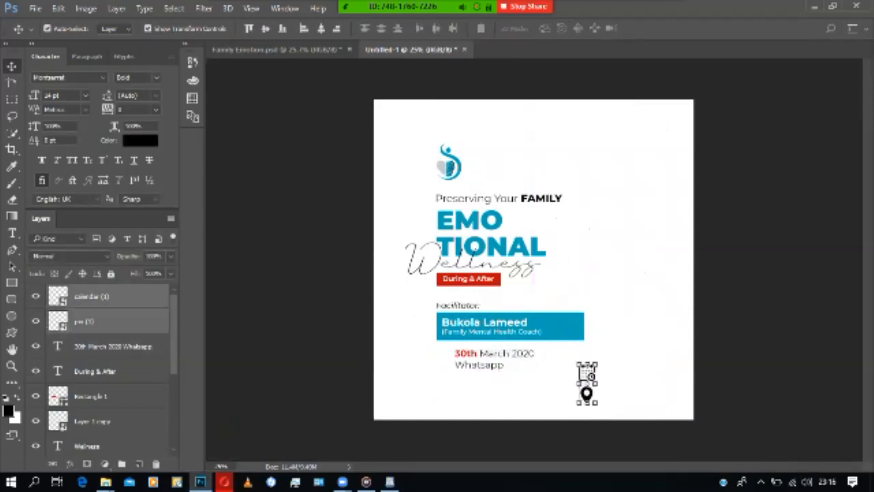
pyautogui.moveTo(586, 382); pyautogui.dragTo(439, 363)
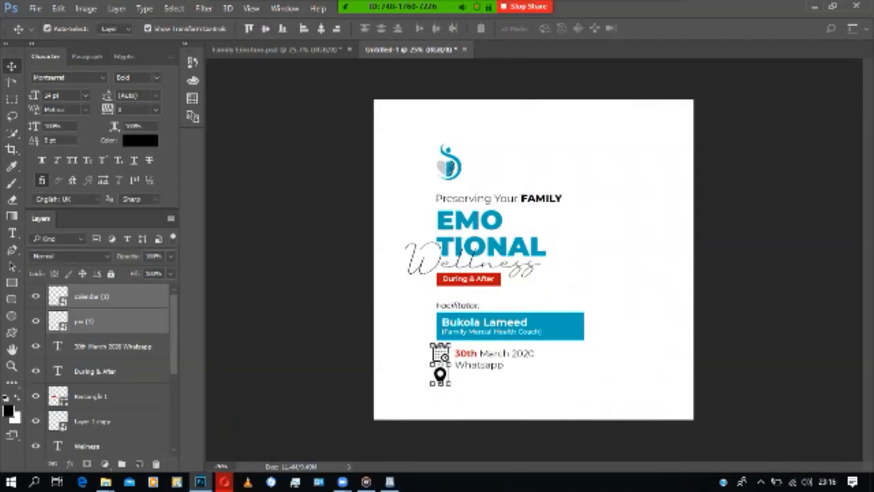
pyautogui.press('ctrl')
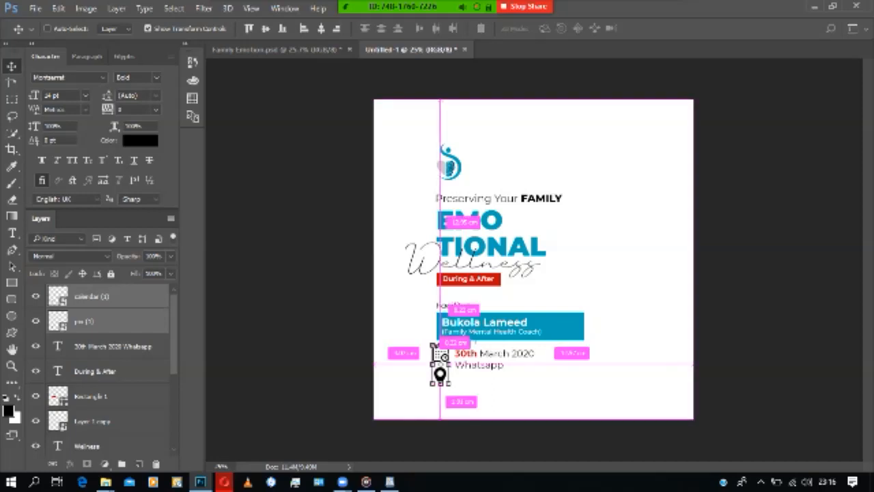
pyautogui.hotkey('ctrl', '+')
pyautogui.hotkey('ctrl', '+')
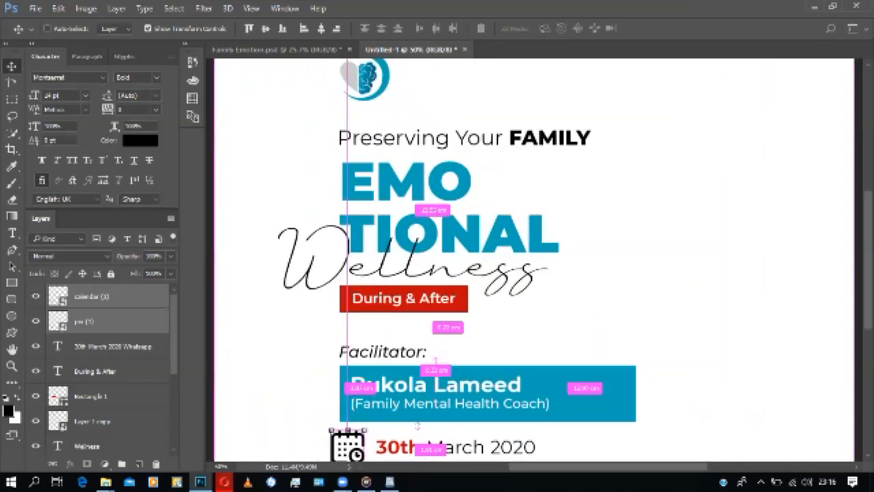
pyautogui.hotkey('ctrl', '+')
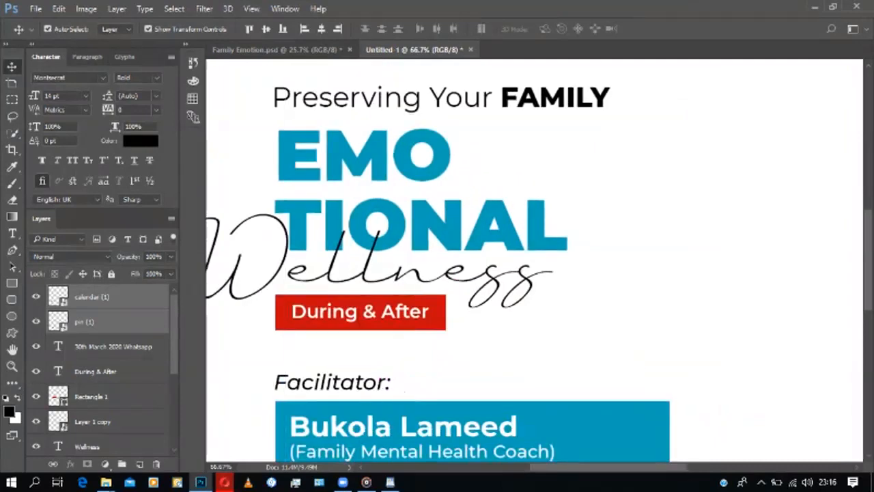
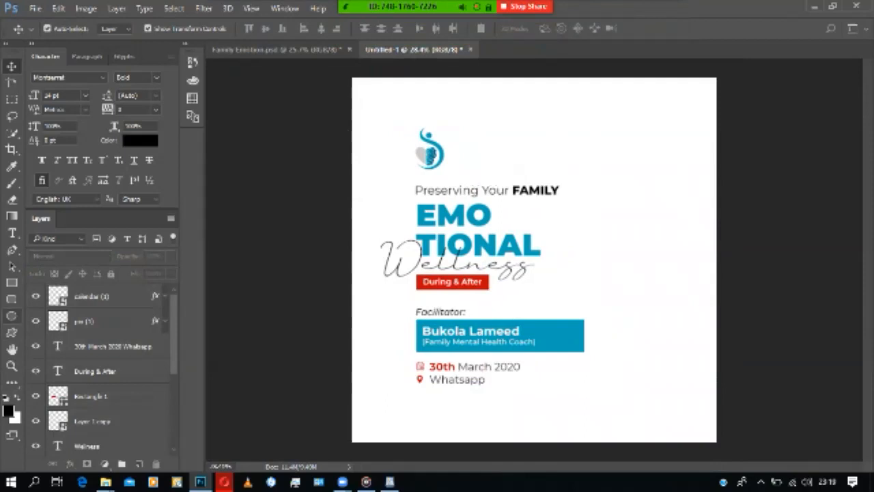
# - Draw a circle about 309 px wide over the logo, using the Family Emotion.psd design as reference
pyautogui.click(276, 49)
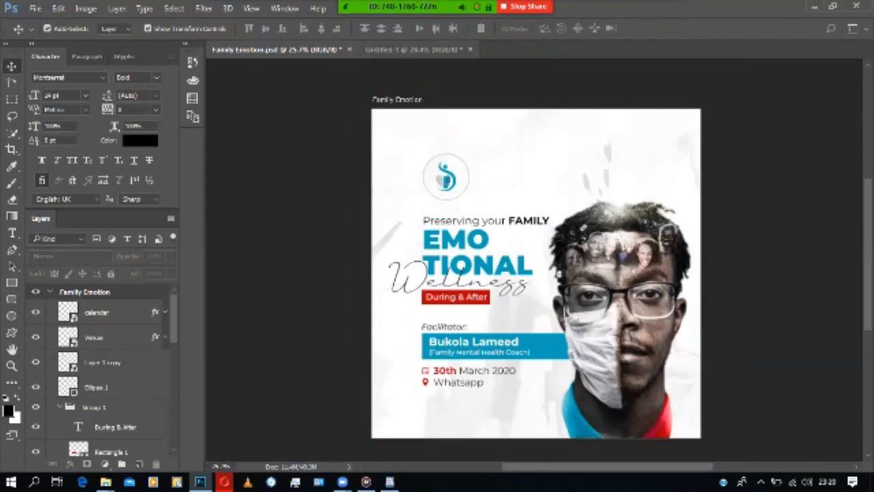
pyautogui.click(414, 50)
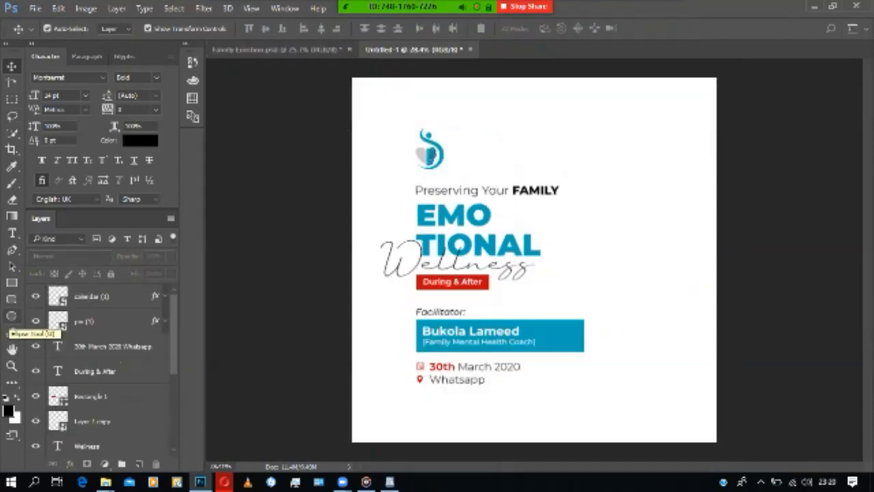
pyautogui.click(11, 316)
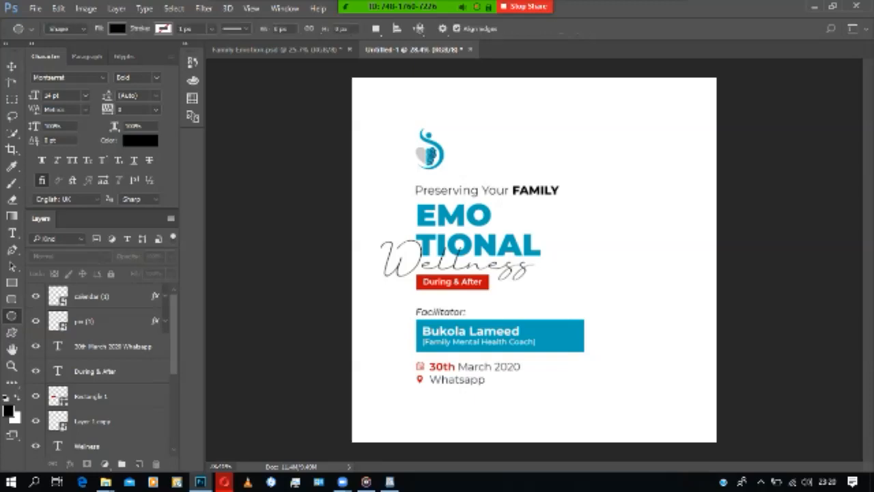
pyautogui.moveTo(395, 115); pyautogui.dragTo(451, 171)
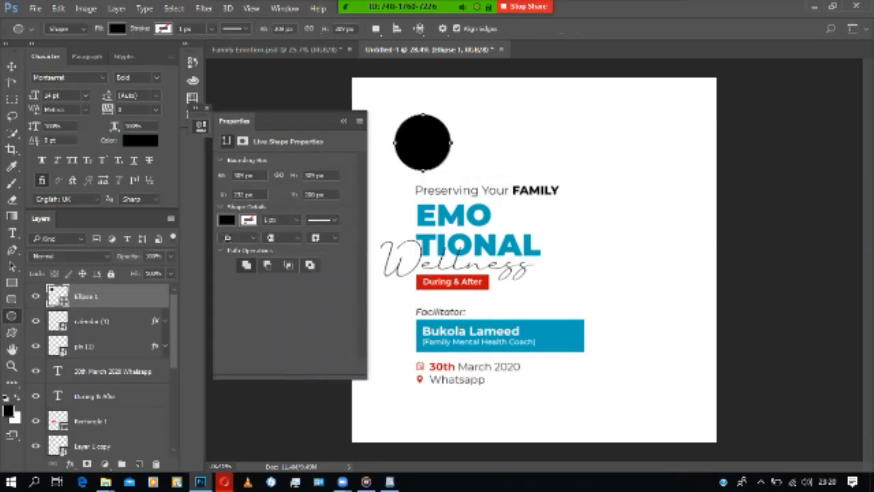
pyautogui.moveTo(273, 121); pyautogui.dragTo(230, 133)
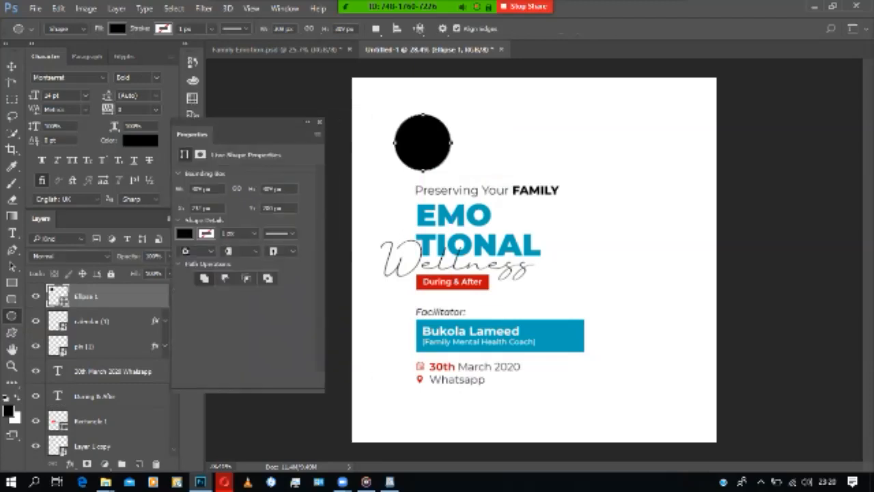
pyautogui.hotkey('ctrl', 'Tab')
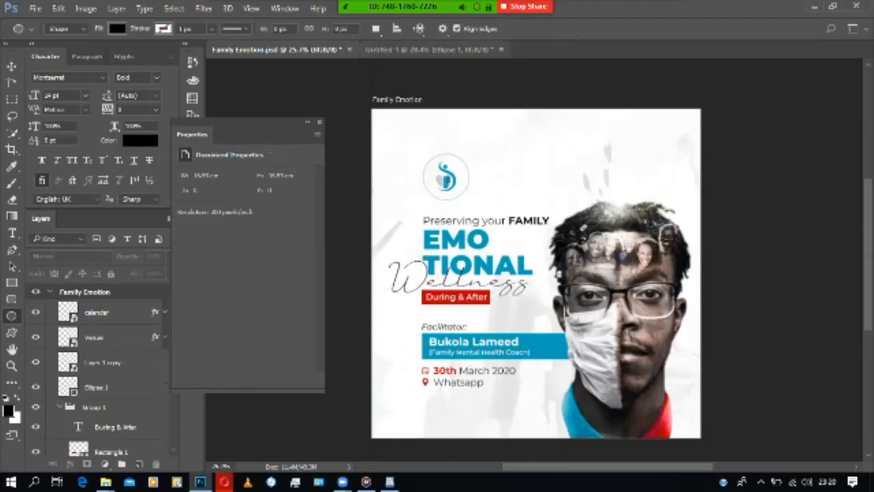
pyautogui.hotkey('ctrl', 'Tab')
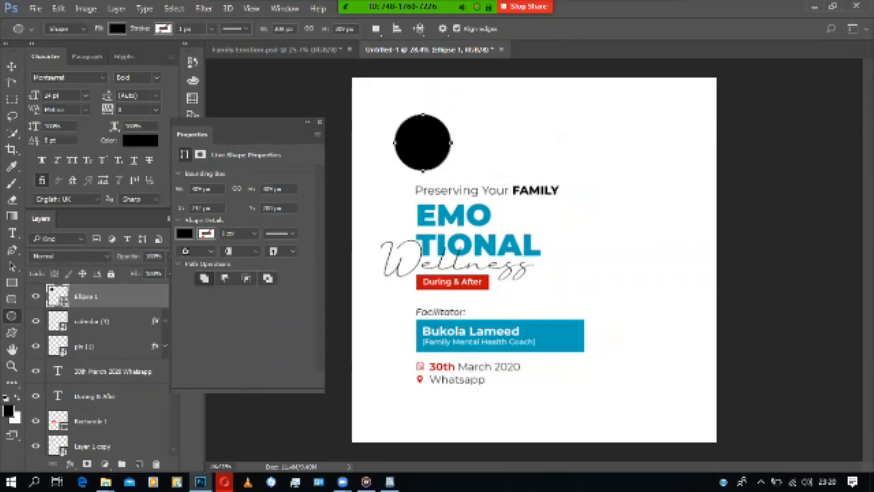
# - Hide the circle's live shape properties and bring them back on screen
pyautogui.moveTo(260, 123); pyautogui.dragTo(241, 175)
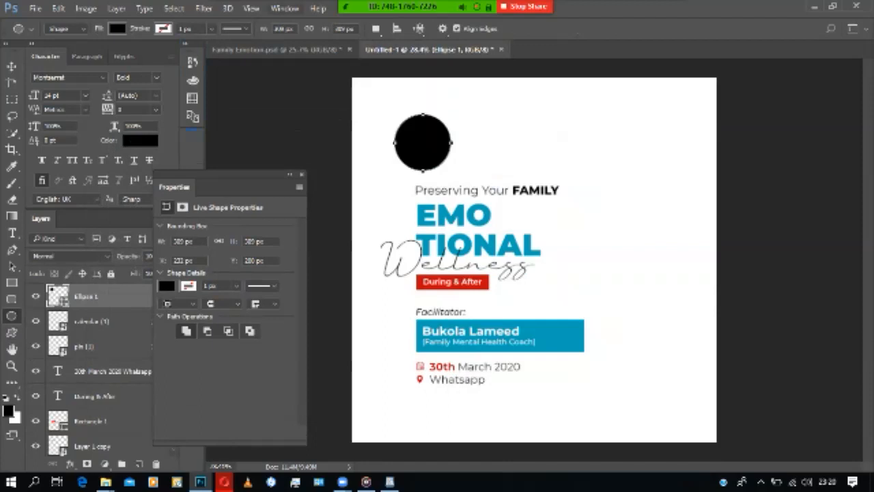
pyautogui.click(285, 9)
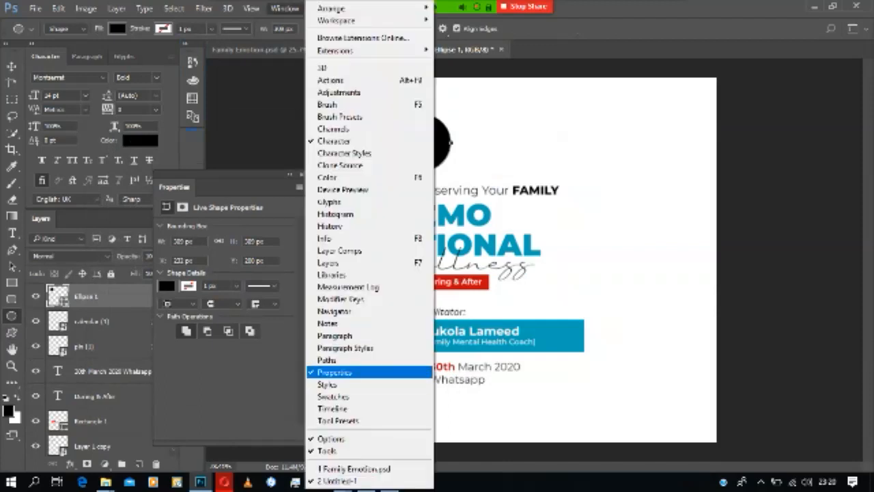
pyautogui.click(335, 372)
pyautogui.click(285, 9)
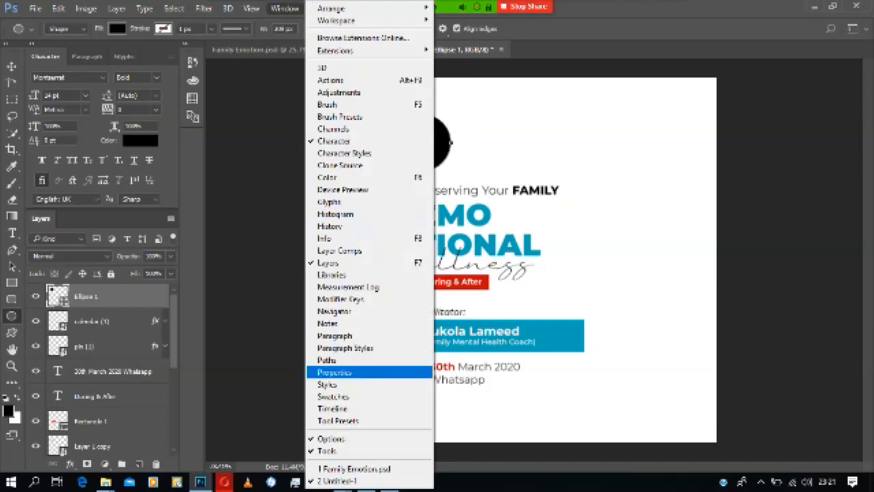
pyautogui.click(334, 372)
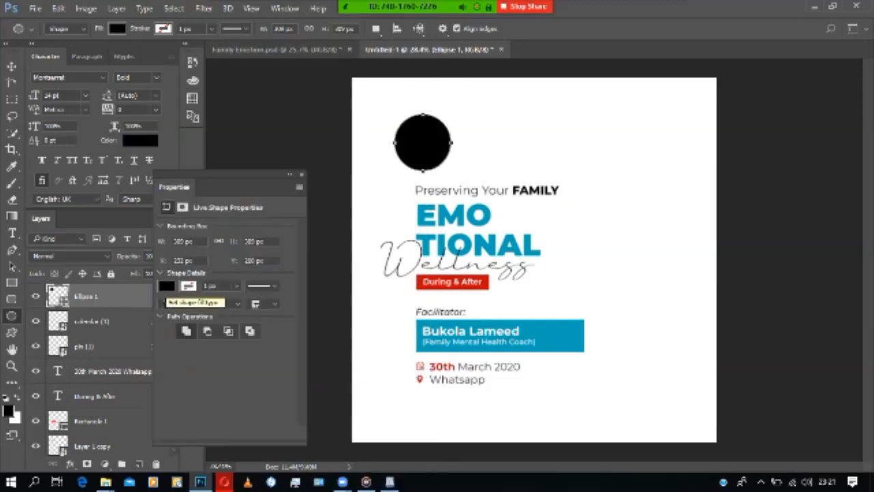
# - Remove the fill from the circle over the logo
pyautogui.click(166, 285)
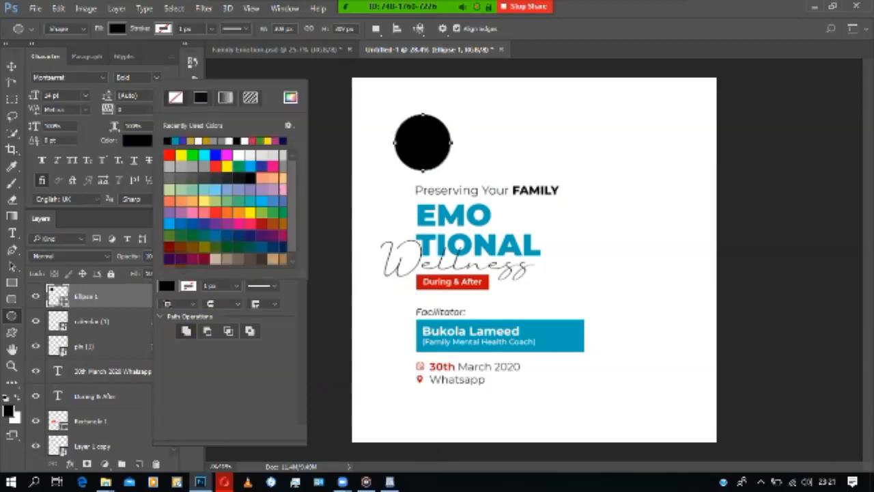
pyautogui.click(175, 97)
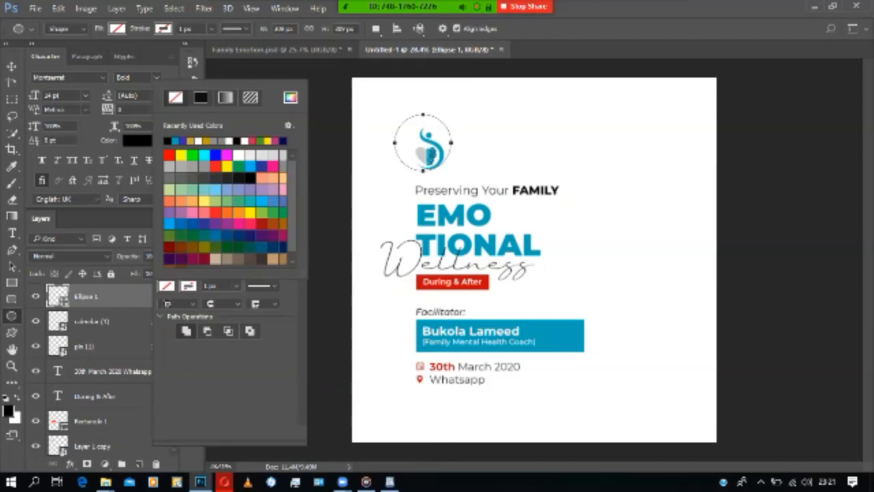
pyautogui.press('Escape')
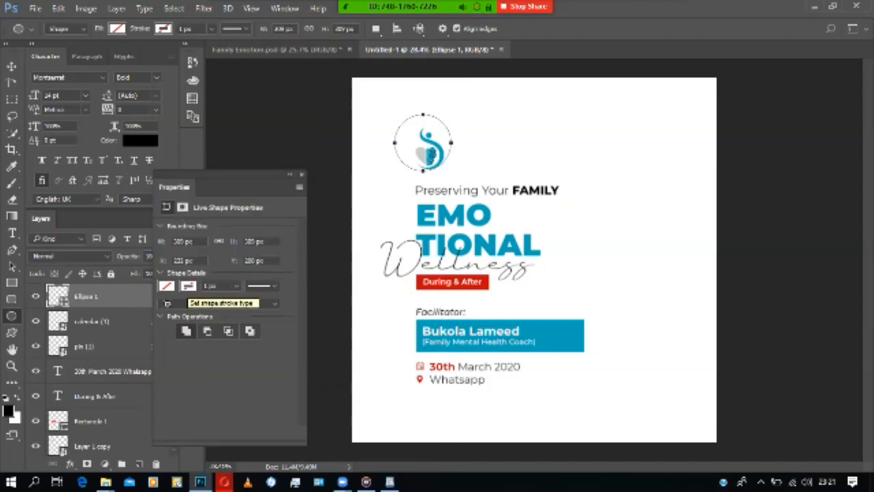
# - Give the circle a solid 35% Gray stroke with a width of 4 px
pyautogui.click(188, 285)
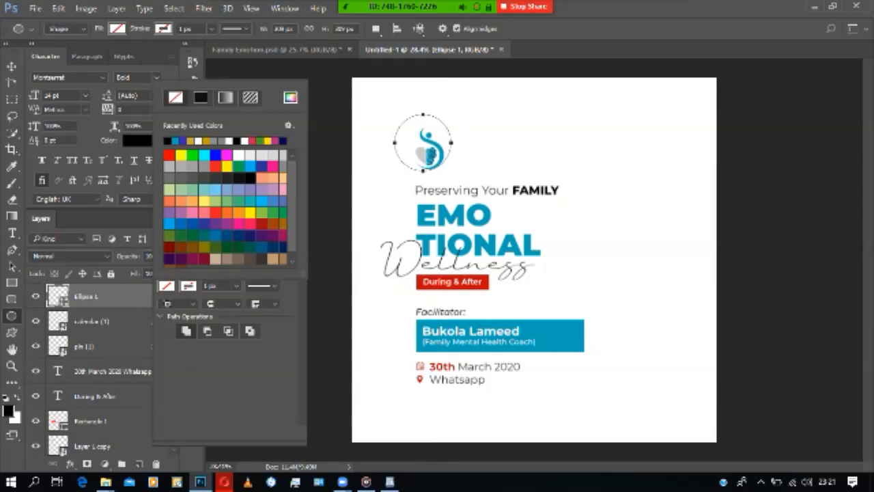
pyautogui.click(200, 98)
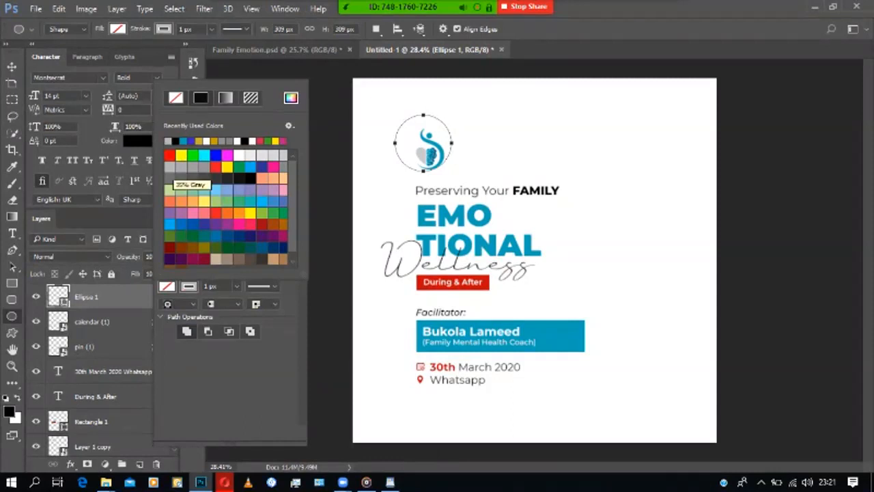
pyautogui.doubleClick(210, 286)
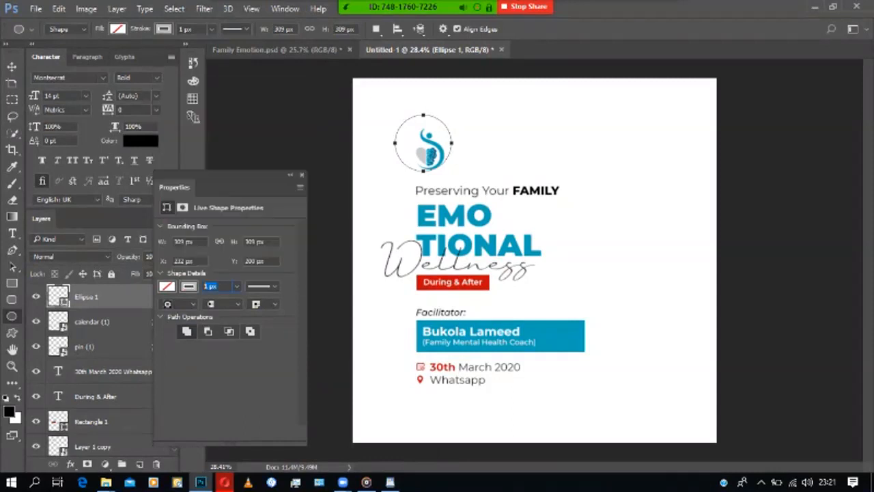
pyautogui.doubleClick(210, 286)
pyautogui.write('4')
pyautogui.press('Return')
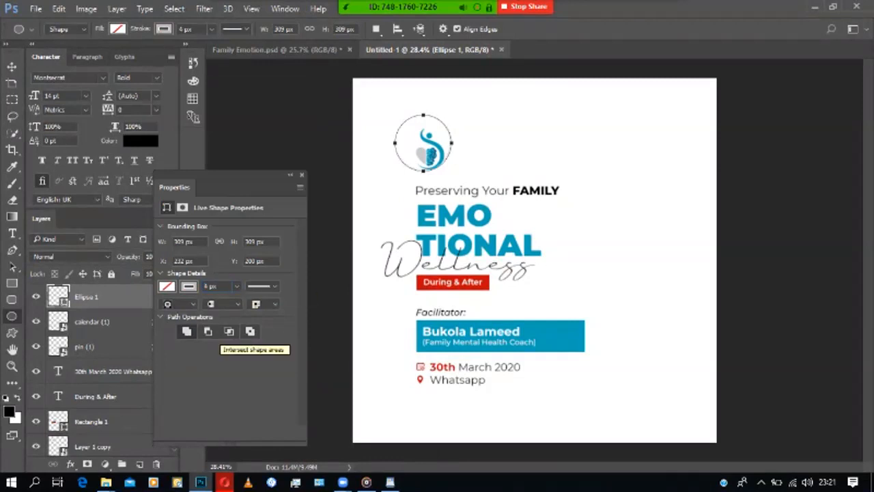
# - Move the circle down and to the right so it sits beside the logo, above the "Preserving Your FAMILY" line
pyautogui.click(11, 66)
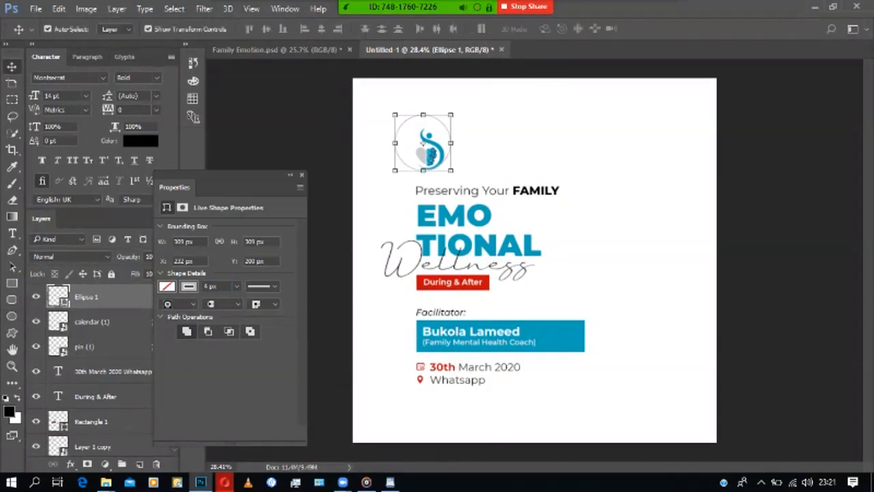
pyautogui.click(418, 122)
pyautogui.moveTo(417, 116); pyautogui.dragTo(441, 126)
pyautogui.hotkey('shift', 'Right')
pyautogui.hotkey('shift', 'Right')
pyautogui.hotkey('shift', 'Right')
pyautogui.hotkey('shift', 'Right')
pyautogui.hotkey('shift', 'Right')
pyautogui.hotkey('shift', 'Right')
pyautogui.hotkey('shift', 'Right')
pyautogui.hotkey('shift', 'Right')
pyautogui.hotkey('shift', 'Right')
pyautogui.hotkey('shift', 'Right')
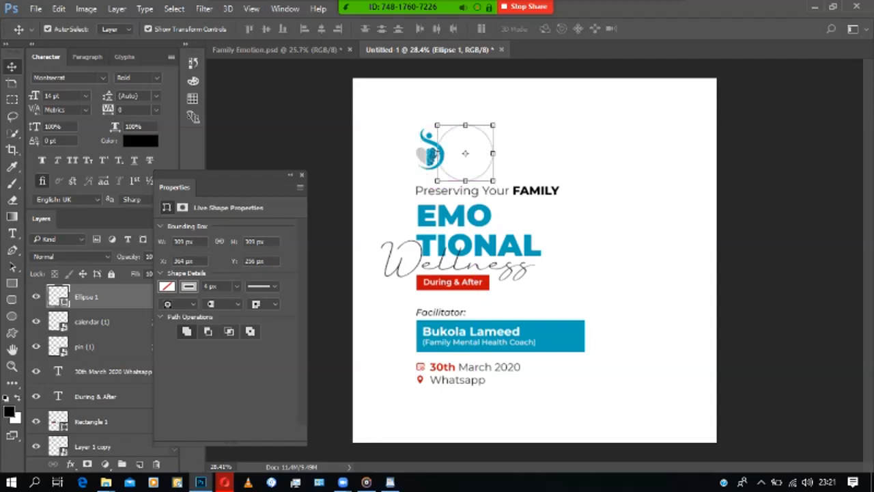
# - Align the circle's left edge with the left edge of the "Preserving Your FAMILY" text
pyautogui.keyDown('shift'); pyautogui.click(450, 264); pyautogui.keyUp('shift')
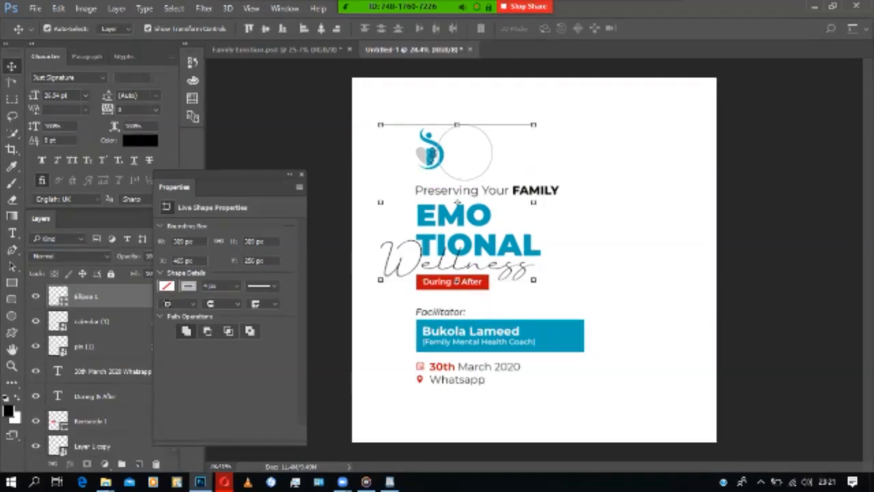
pyautogui.click(579, 174)
pyautogui.click(486, 171)
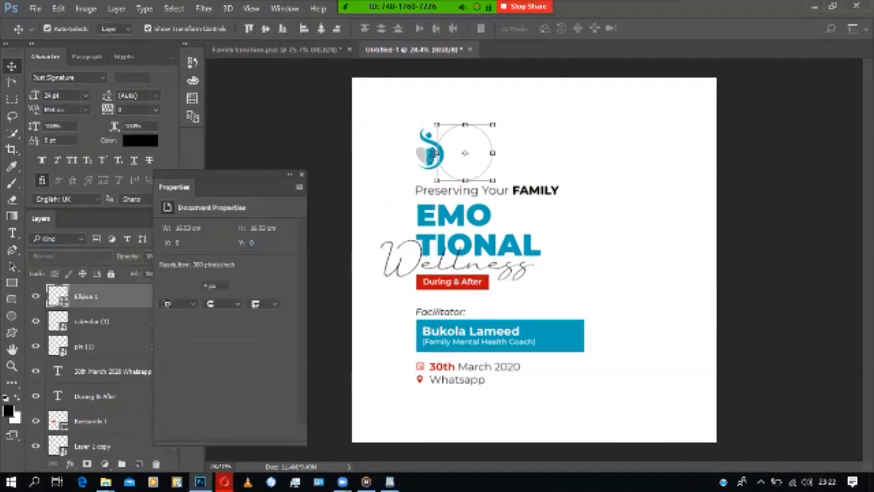
pyautogui.keyDown('shift'); pyautogui.click(501, 191); pyautogui.keyUp('shift')
pyautogui.click(304, 28)
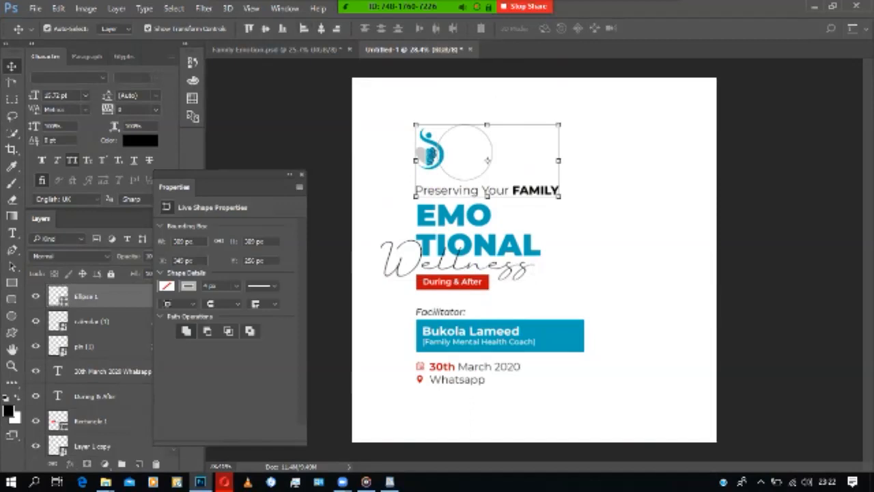
pyautogui.click(581, 164)
pyautogui.click(467, 166)
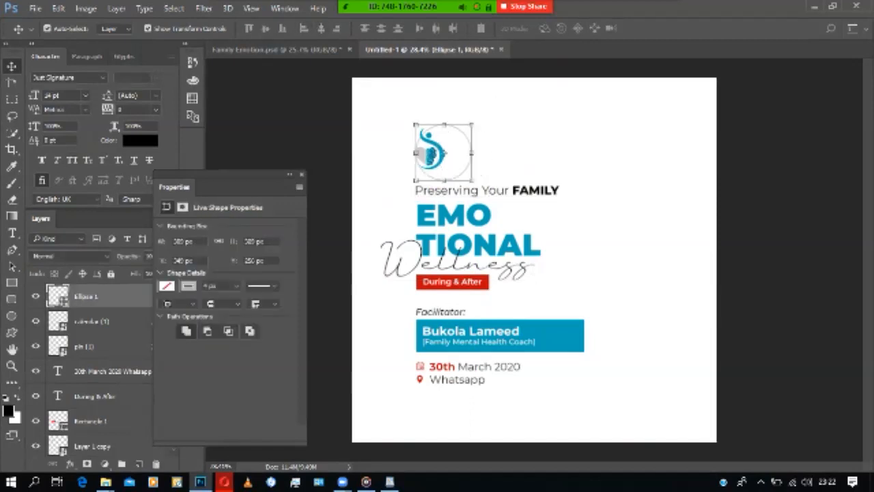
# - Place the Ellipse 1 layer directly beneath the Layer 1 copy logo layer and rename the logo layer "Logo"
pyautogui.click(301, 175)
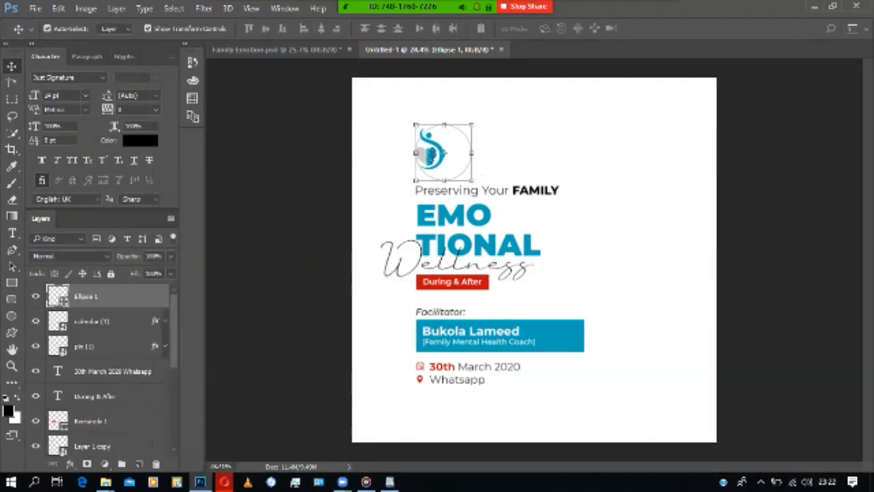
pyautogui.moveTo(92, 296); pyautogui.dragTo(92, 314)
pyautogui.hotkey('alt', ']')
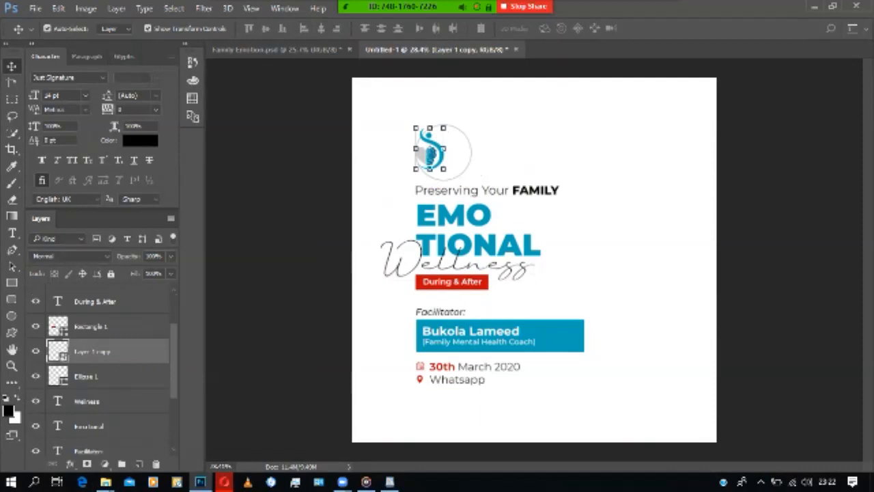
pyautogui.doubleClick(93, 351)
pyautogui.write('Logo')
pyautogui.press('Return')
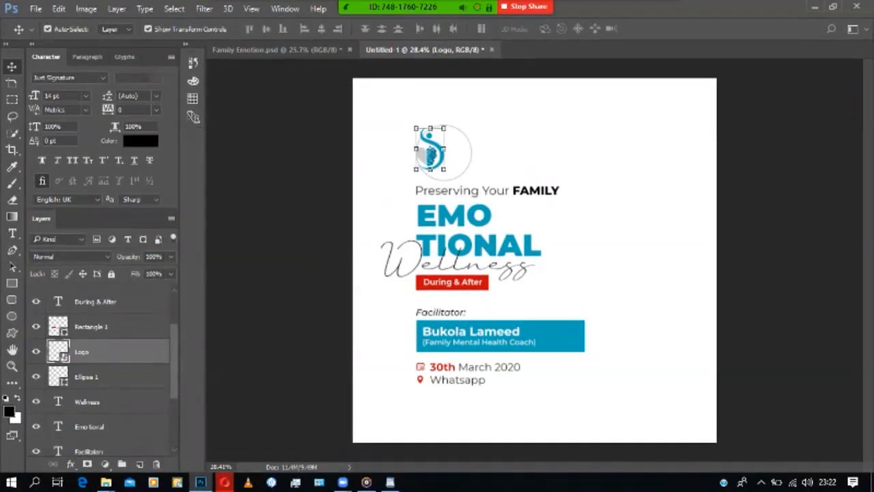
# - Move the logo within the circle, select both layers and align their horizontal centres
pyautogui.click(445, 153)
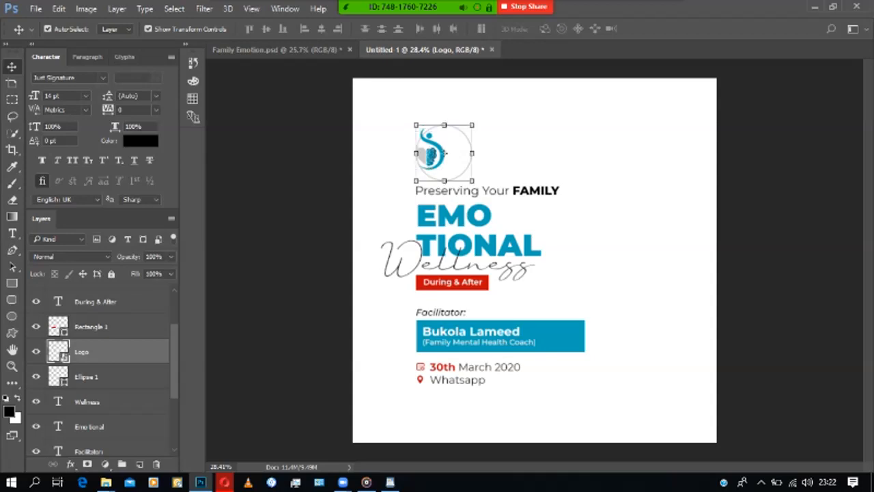
pyautogui.click(431, 156)
pyautogui.click(498, 151)
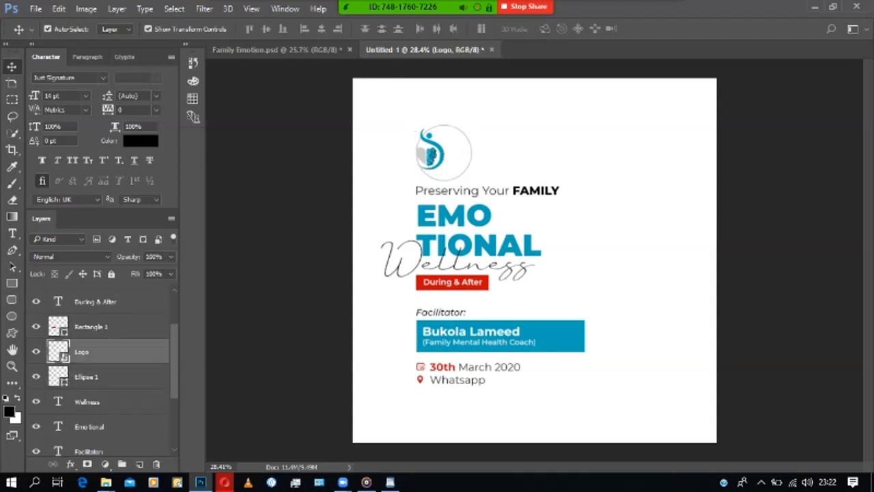
pyautogui.click(431, 156)
pyautogui.click(445, 153)
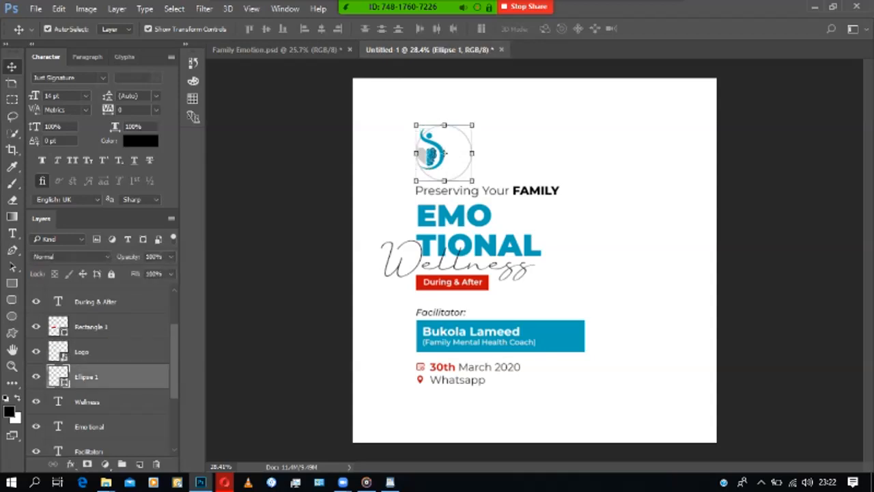
pyautogui.click(499, 151)
pyautogui.moveTo(431, 155); pyautogui.dragTo(461, 159)
pyautogui.keyDown('shift'); pyautogui.click(431, 155); pyautogui.keyUp('shift')
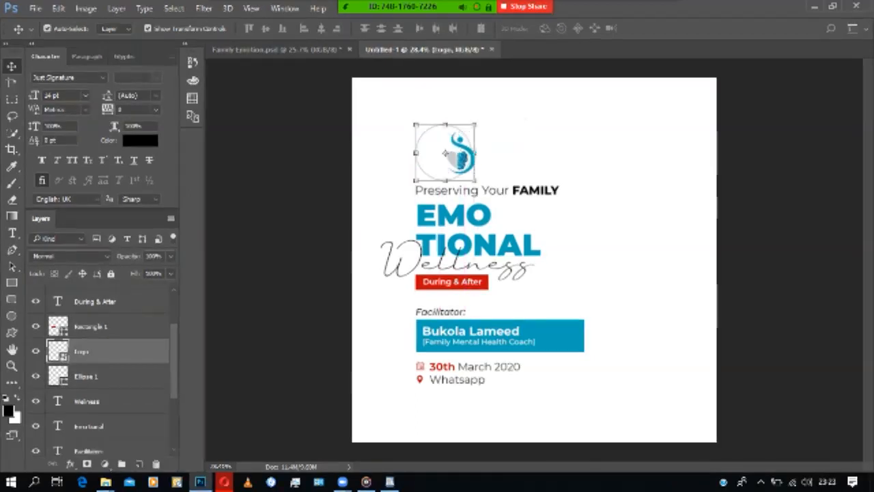
pyautogui.click(303, 28)
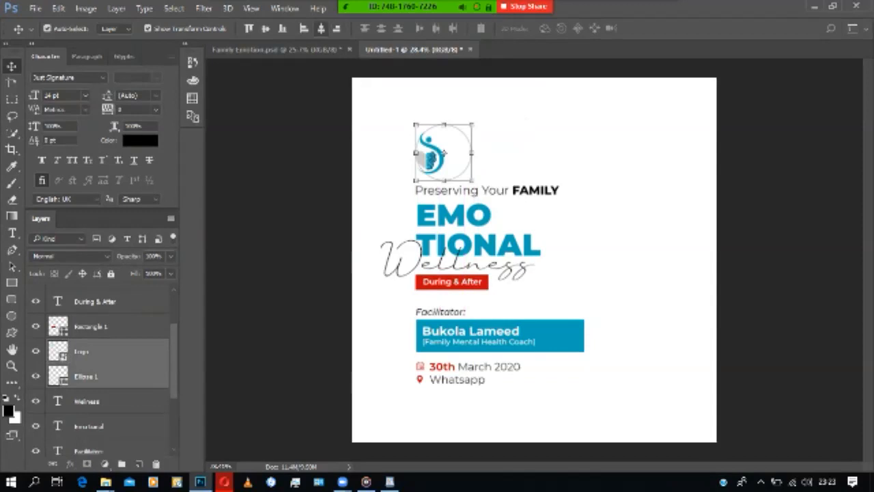
pyautogui.click(321, 29)
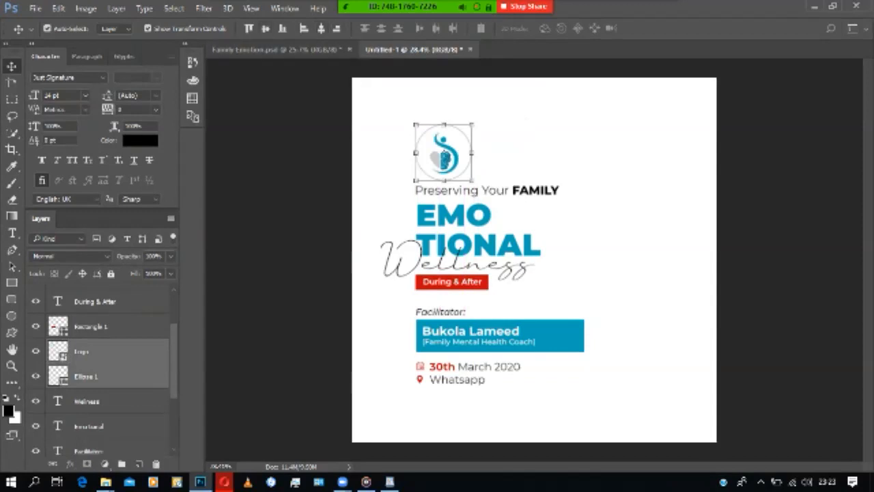
# - Scale the logo and its circle together down to about 81% and nudge them slightly down toward the "Preserving Your FAMILY" line
pyautogui.hotkey('ctrl', 't')
pyautogui.moveTo(472, 181); pyautogui.dragTo(462, 169)
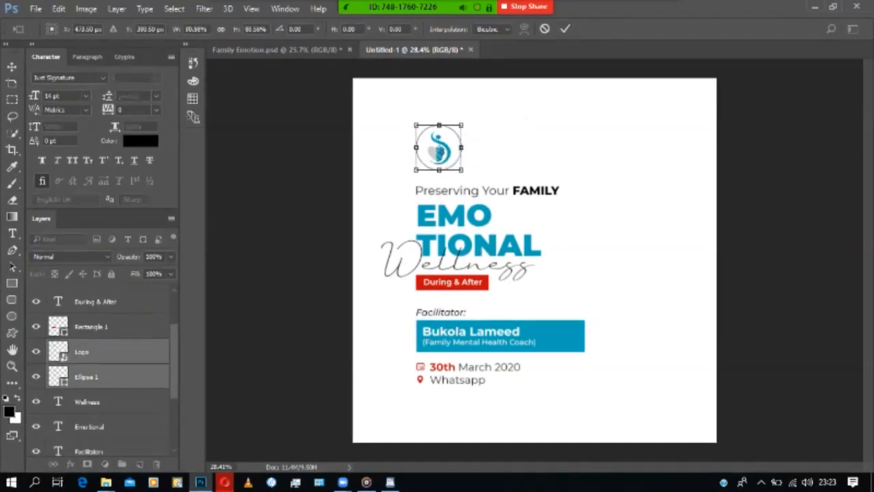
pyautogui.press('Return')
pyautogui.hotkey('shift', 'Down')
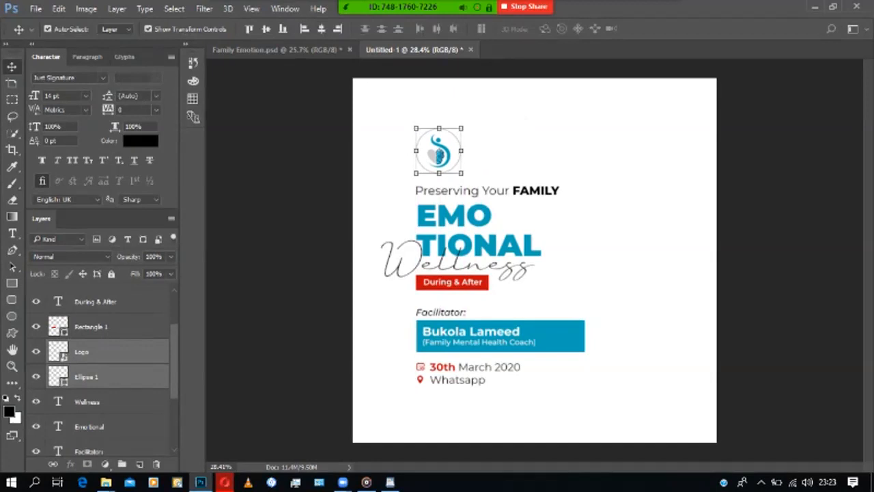
pyautogui.moveTo(327, 131)
pyautogui.mouseDown()
pyautogui.moveTo(487, 309)
pyautogui.moveTo(533, 387)
pyautogui.mouseUp()
pyautogui.moveTo(546, 336); pyautogui.dragTo(546, 335)
pyautogui.click(631, 328)
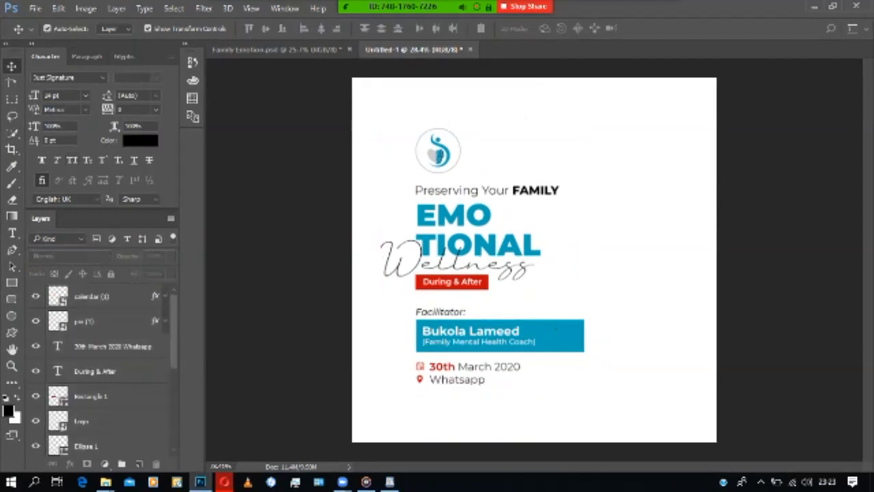
# - Compare the new document's layout with the original Family Emotion.psd flyer
pyautogui.click(276, 49)
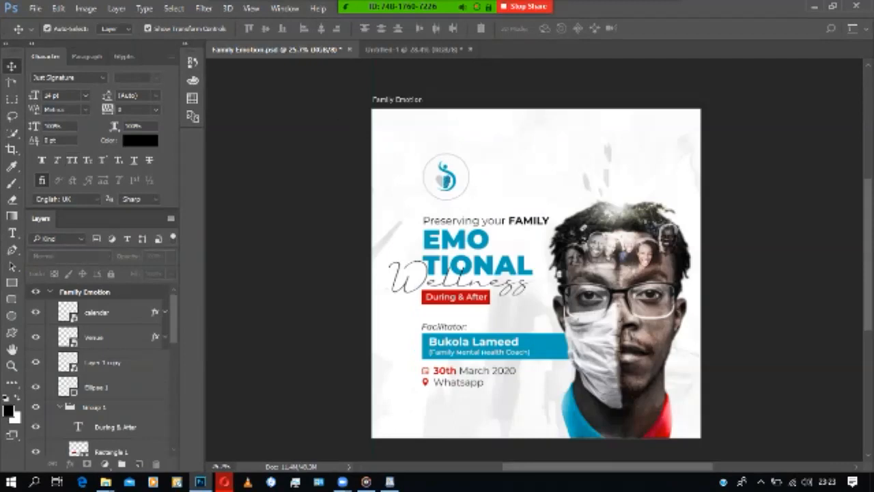
pyautogui.click(413, 50)
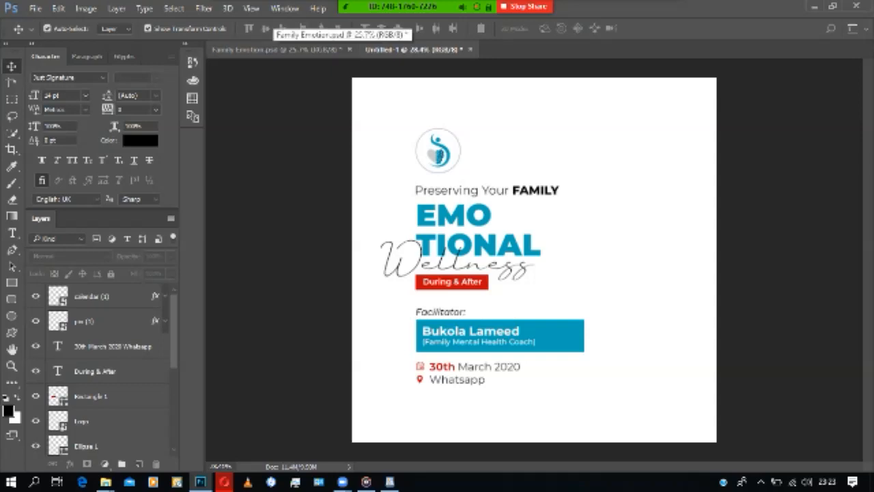
pyautogui.click(277, 49)
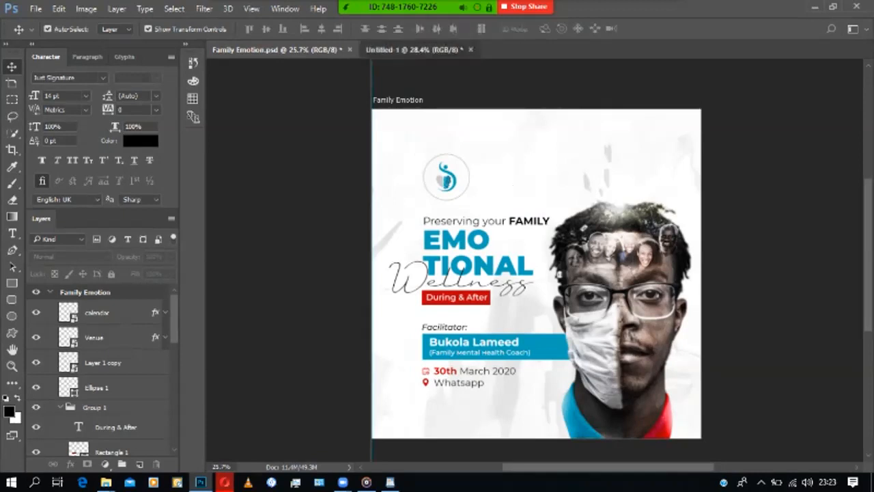
pyautogui.click(413, 49)
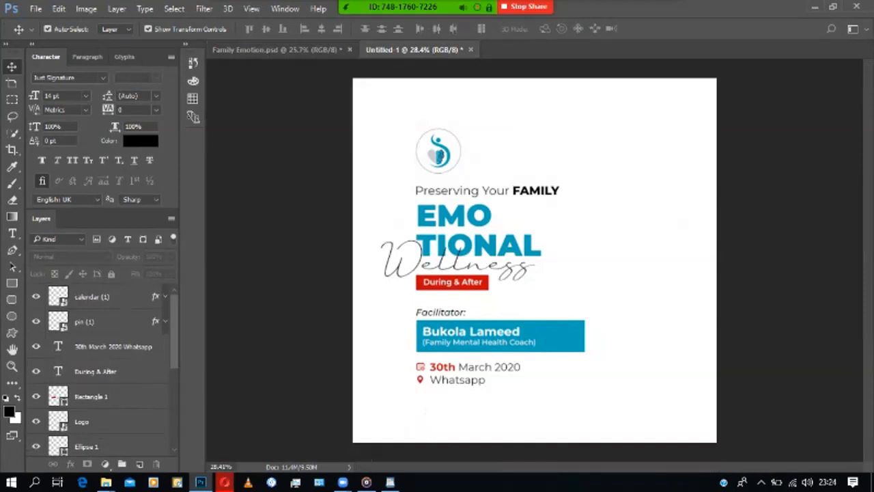
# - Try to enlarge all the flyer elements together, undo the scaling and deselect them
pyautogui.moveTo(375, 125); pyautogui.dragTo(646, 459)
pyautogui.moveTo(646, 126); pyautogui.dragTo(676, 86)
pyautogui.moveTo(630, 379); pyautogui.dragTo(631, 340)
pyautogui.press('Return')
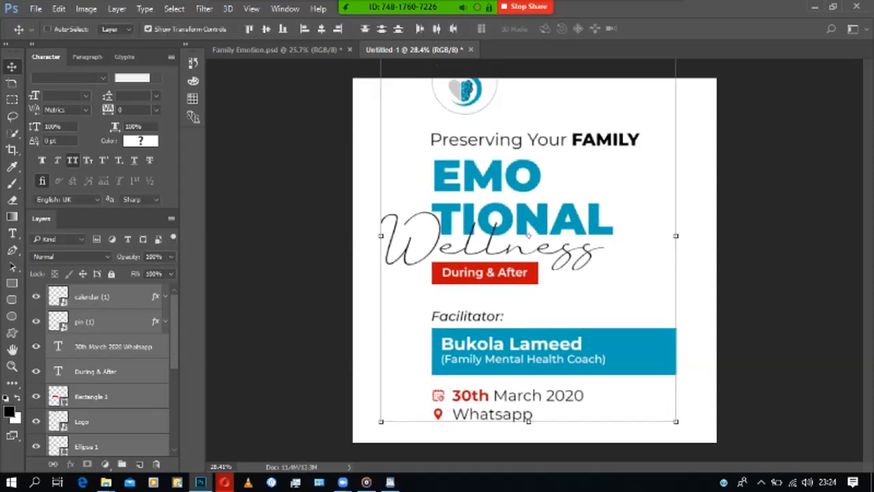
pyautogui.hotkey('ctrl', 'z')
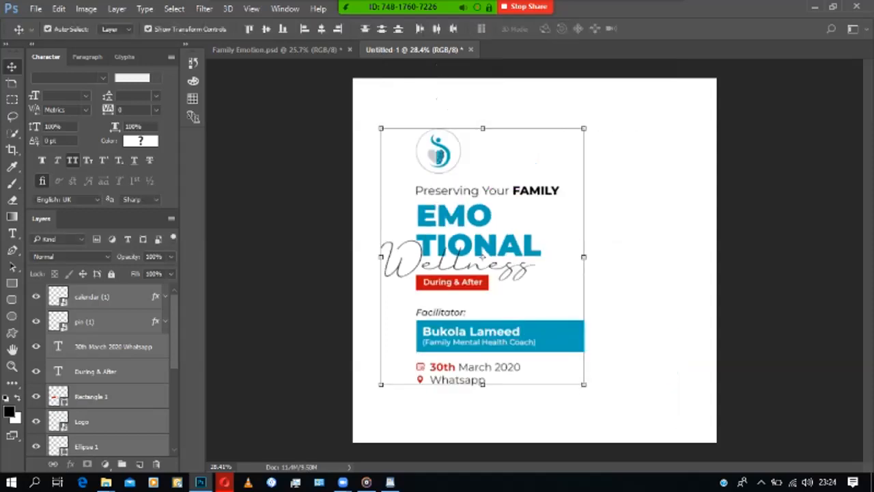
pyautogui.click(649, 260)
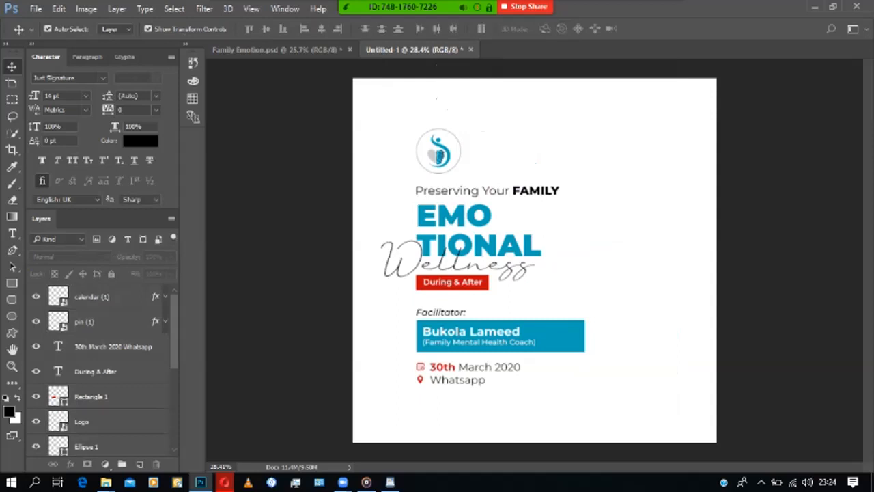
pyautogui.click(560, 335)
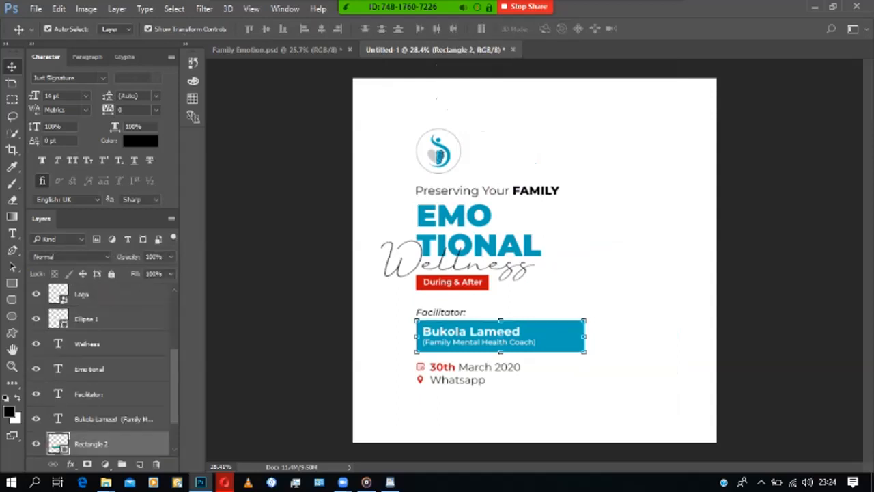
pyautogui.click(635, 332)
pyautogui.click(561, 335)
pyautogui.click(635, 332)
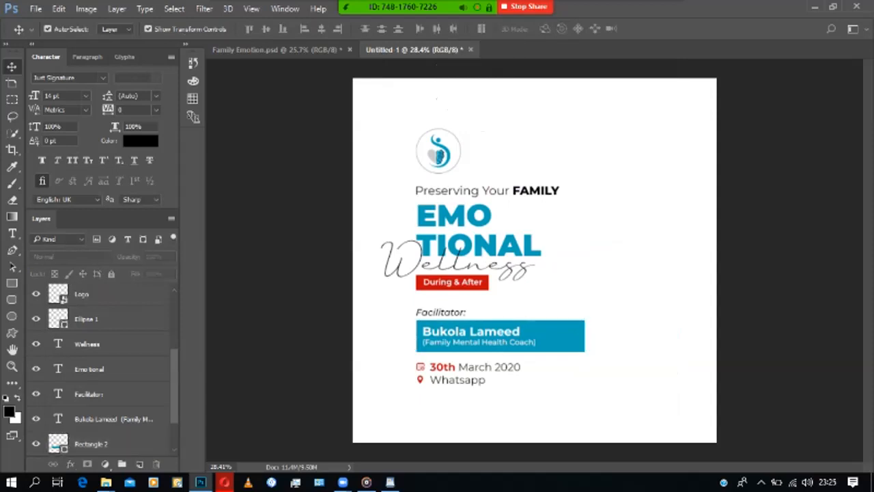
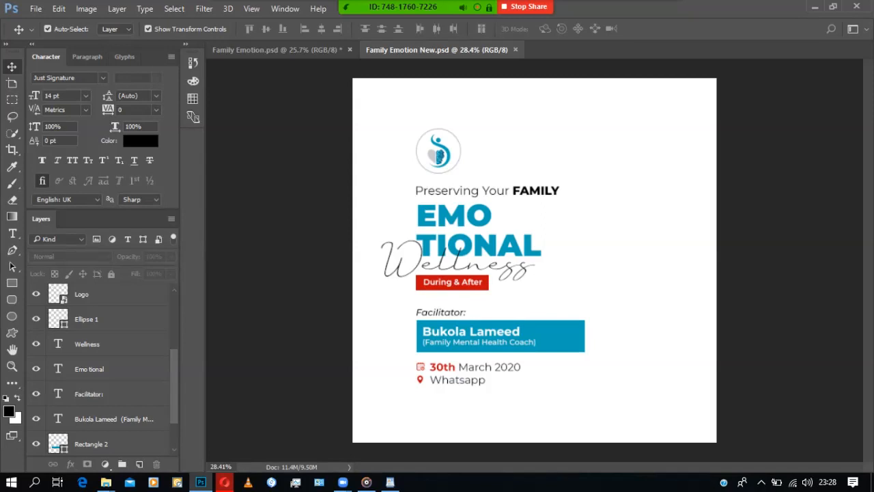
# - Switch to the Opera browser and close the Flaticon attribution notice and the icon detail view
pyautogui.click(224, 482)
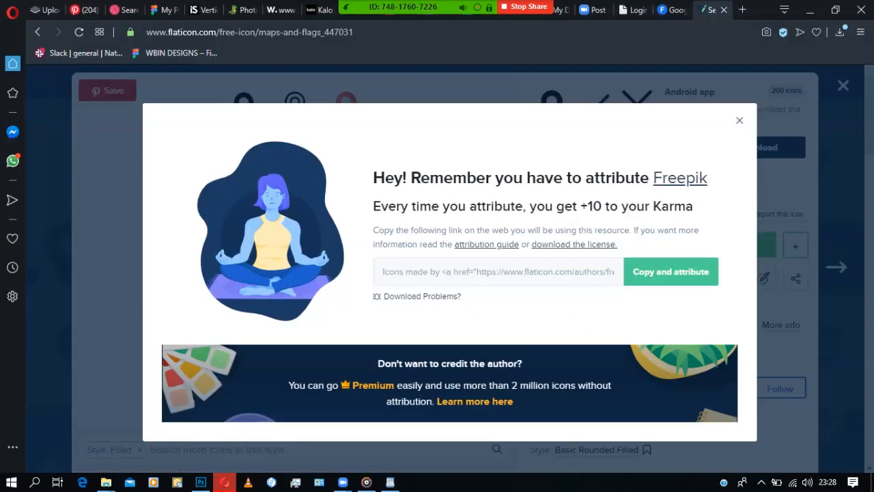
pyautogui.click(740, 121)
pyautogui.click(843, 86)
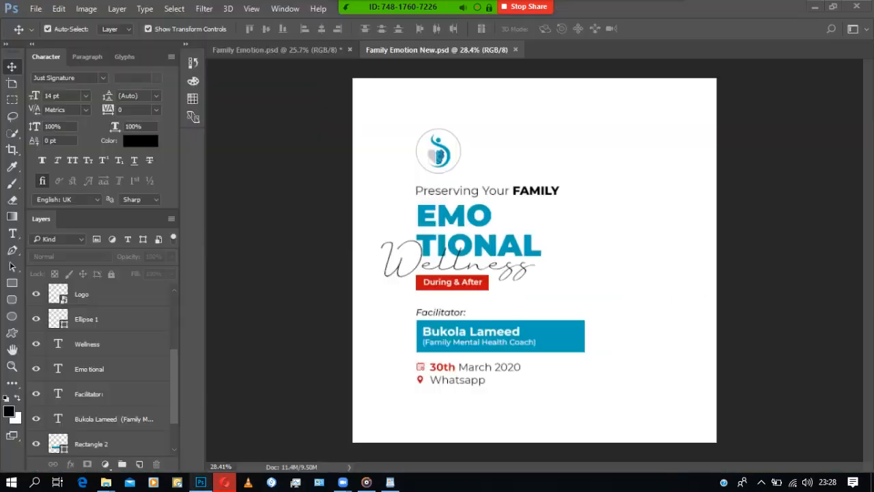
# - Switch back to Photoshop and view the original Family Emotion.psd flyer
pyautogui.click(200, 482)
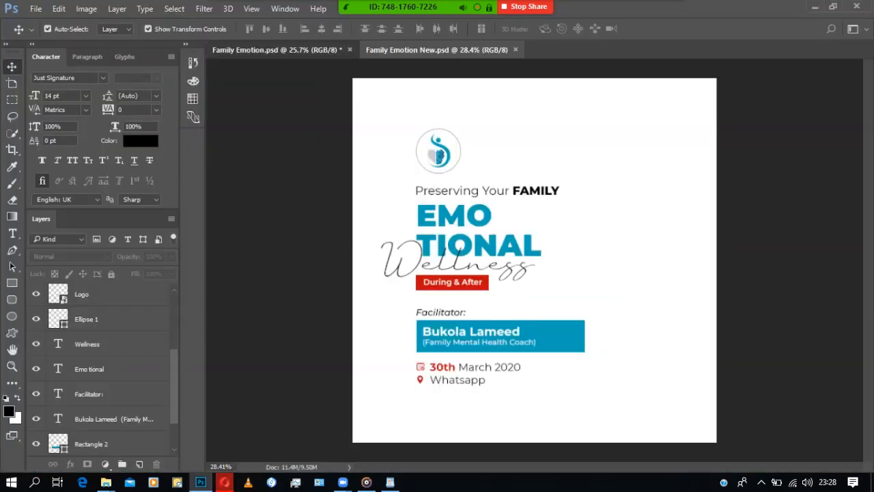
pyautogui.click(276, 50)
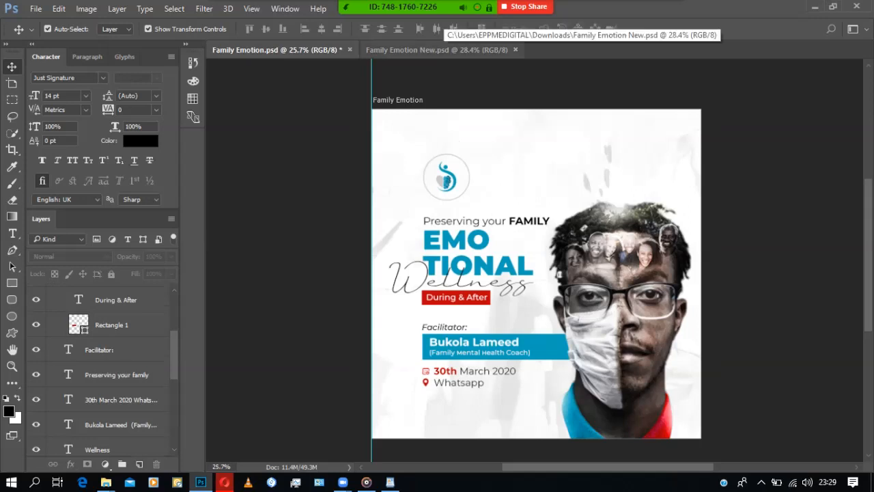
# - Switch to the Opera browser and load istockphoto.com in place of the open iStock photo page
pyautogui.click(224, 482)
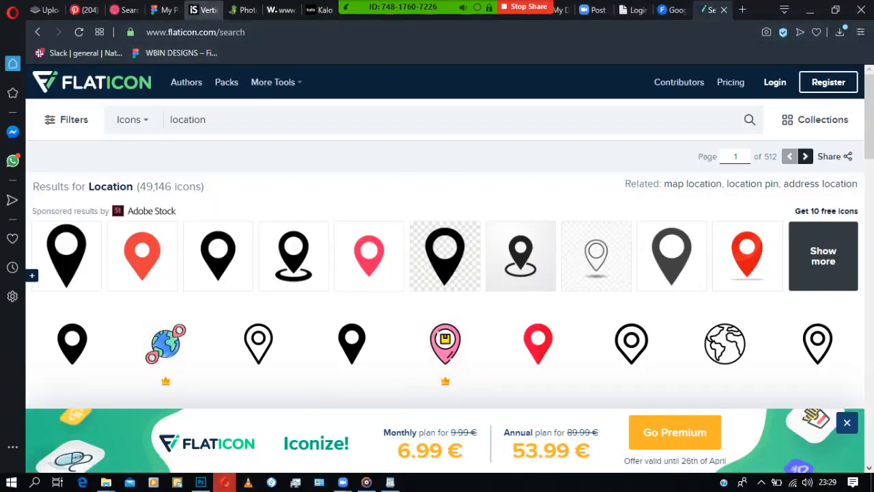
pyautogui.click(205, 10)
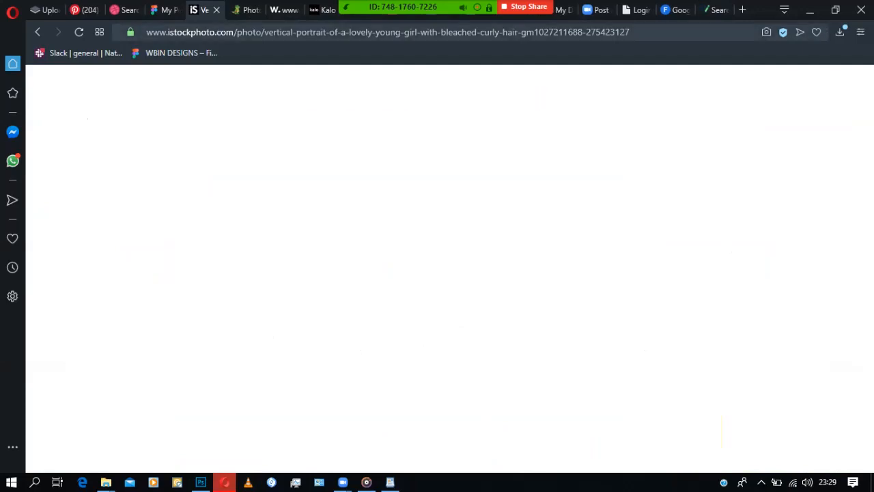
pyautogui.click(273, 32)
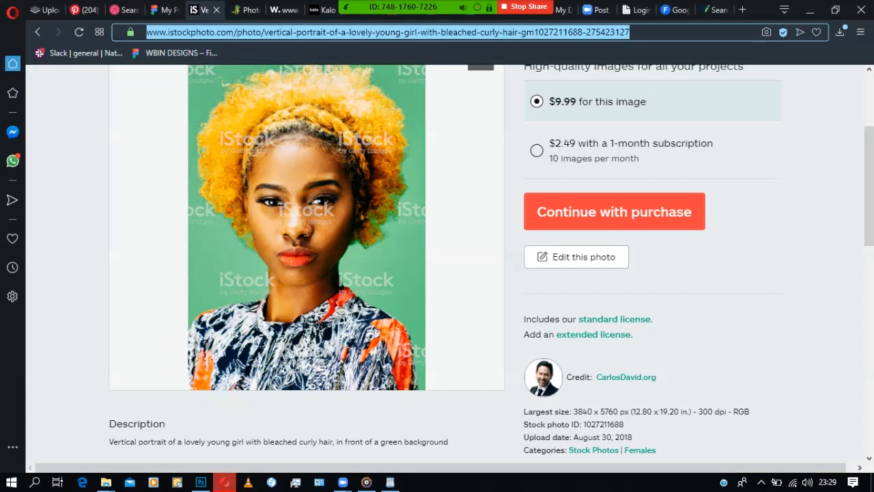
pyautogui.write('i')
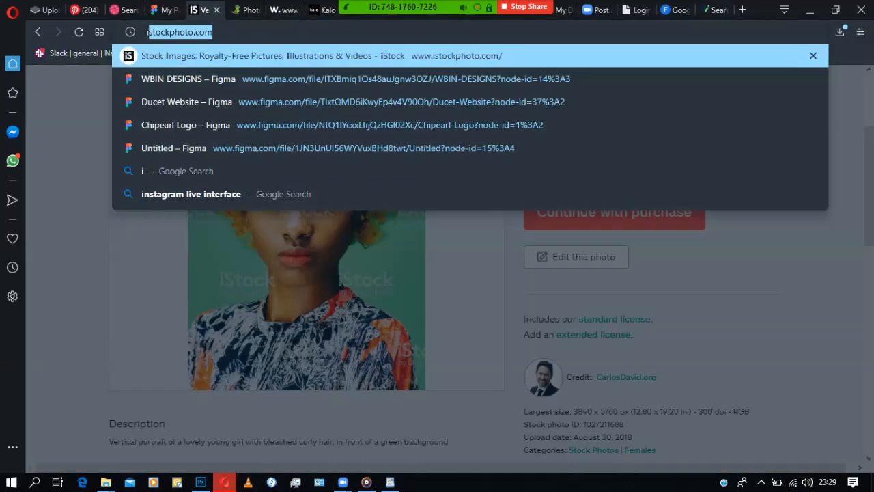
pyautogui.write('stock')
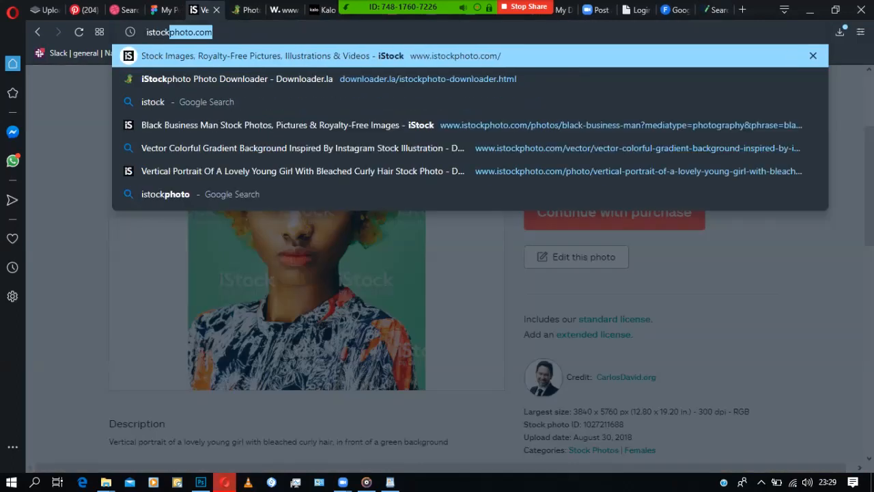
pyautogui.write('photo.com')
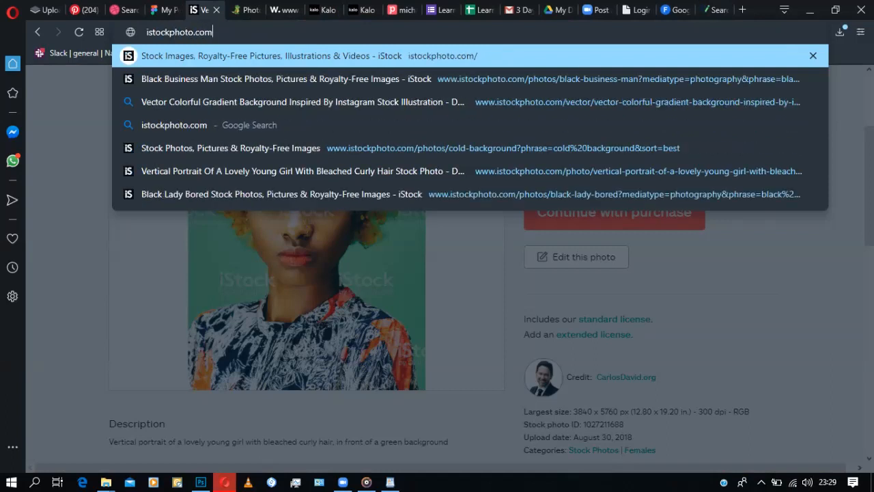
pyautogui.press('Return')
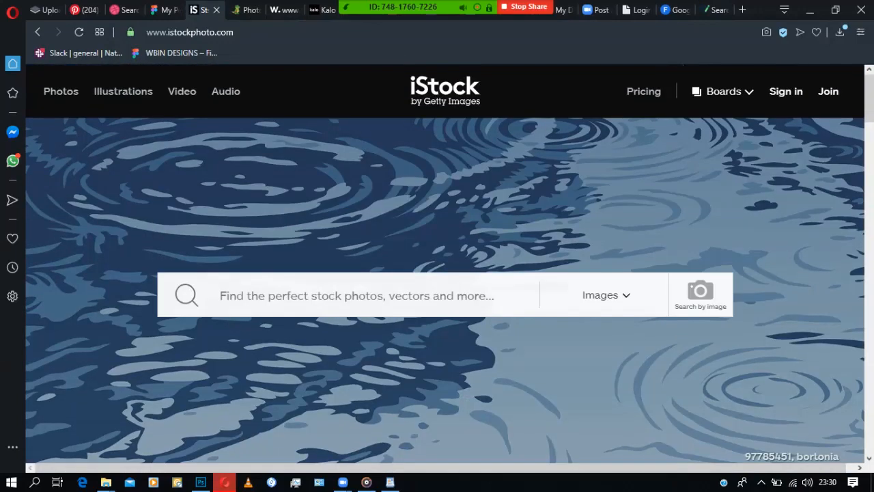
# - Search iStock images for "emotion"
pyautogui.click(356, 296)
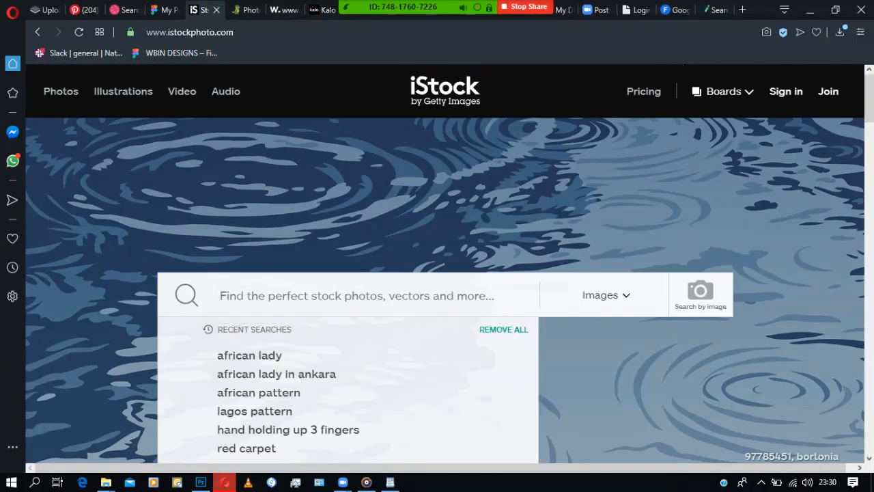
pyautogui.write('em')
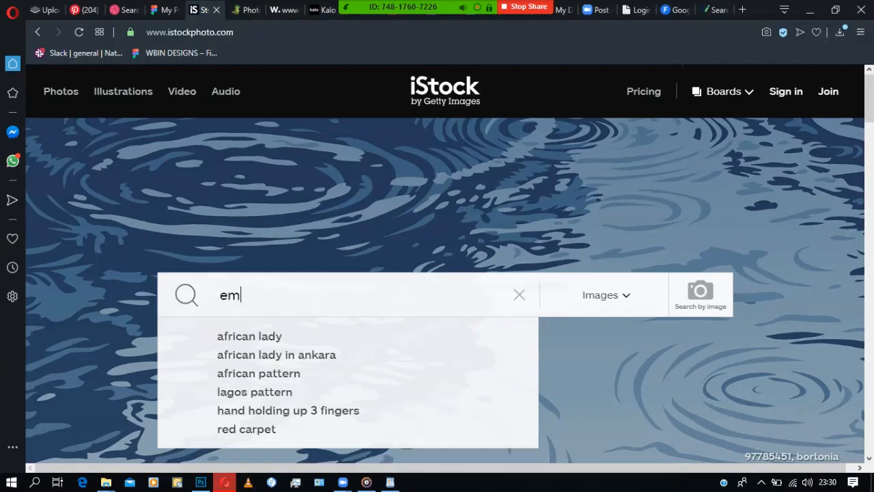
pyautogui.write('otion')
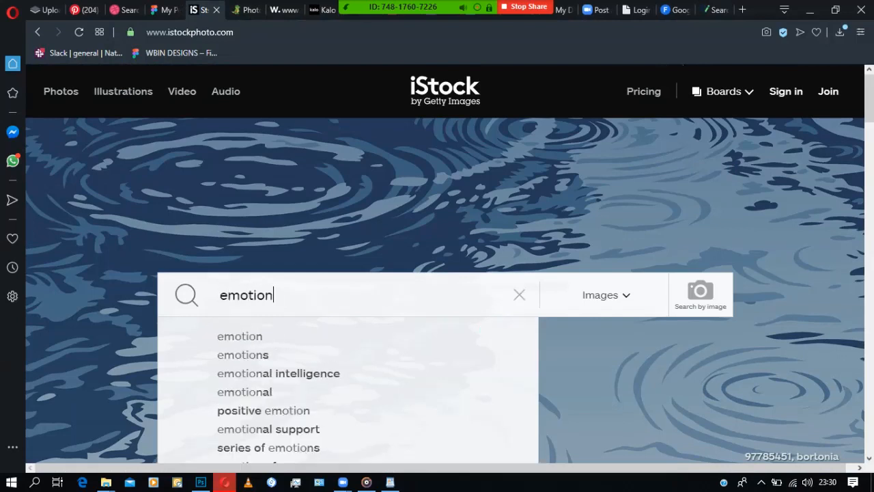
pyautogui.press('Return')
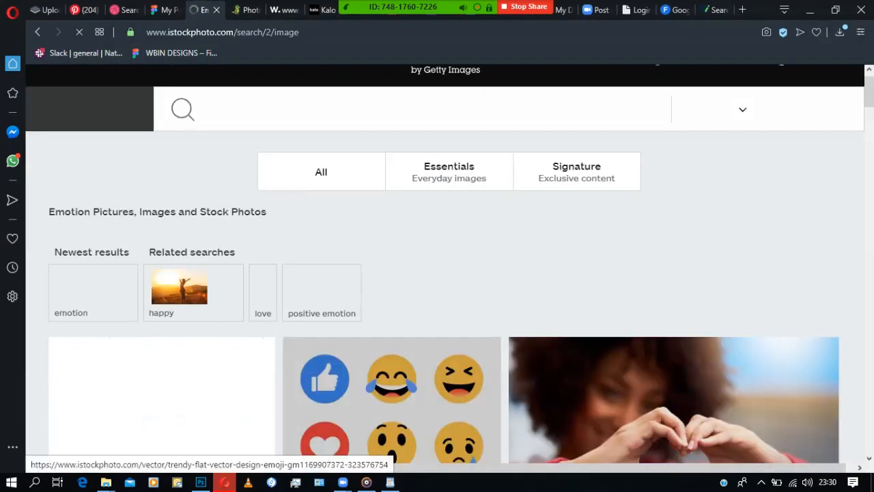
# - Browse the iStock "emotion" results for a picture that suits the wellness flyer
pyautogui.scroll(-6, 392, 395)
pyautogui.scroll(-2, 444, 264)
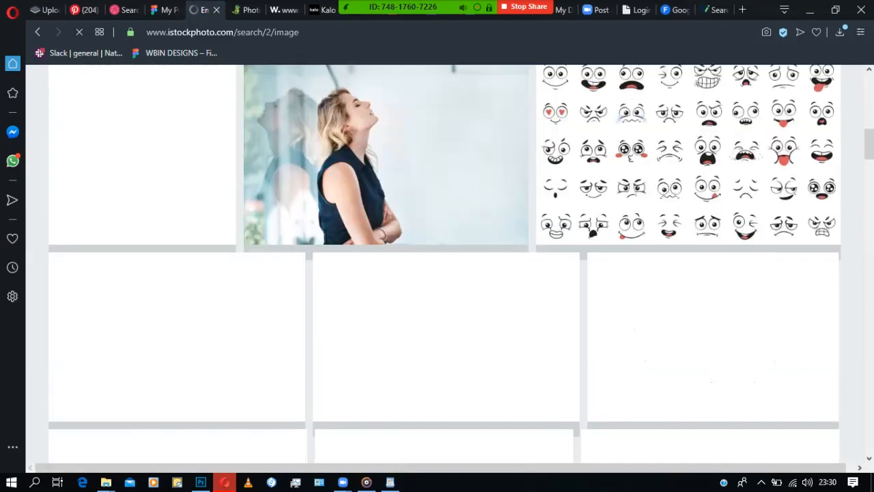
pyautogui.scroll(-5, 444, 263)
pyautogui.scroll(5, 444, 263)
pyautogui.scroll(2, 443, 263)
pyautogui.scroll(-2, 444, 263)
pyautogui.scroll(2, 443, 264)
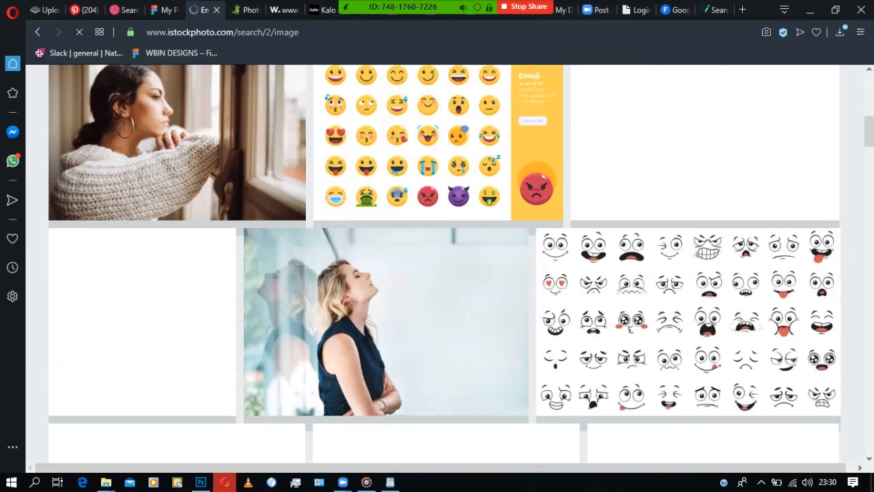
pyautogui.scroll(-5, 444, 263)
pyautogui.scroll(5, 444, 263)
pyautogui.scroll(-5, 444, 264)
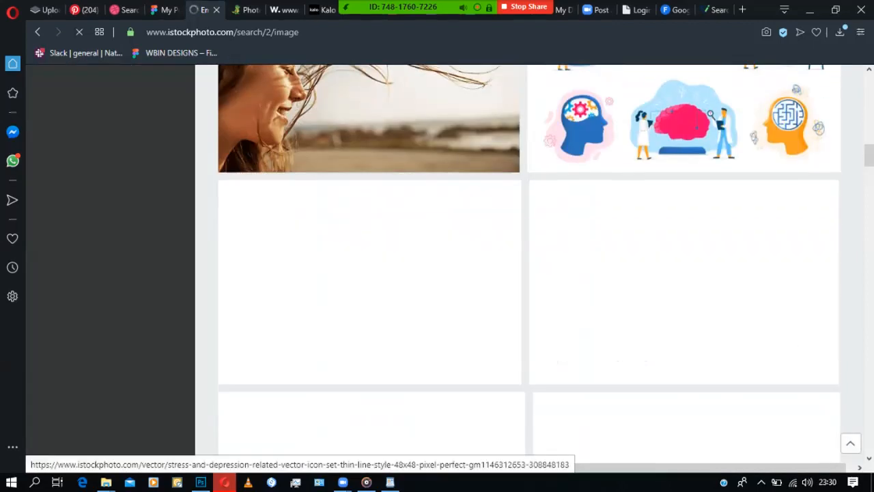
pyautogui.scroll(5, 443, 264)
pyautogui.scroll(-8, 444, 264)
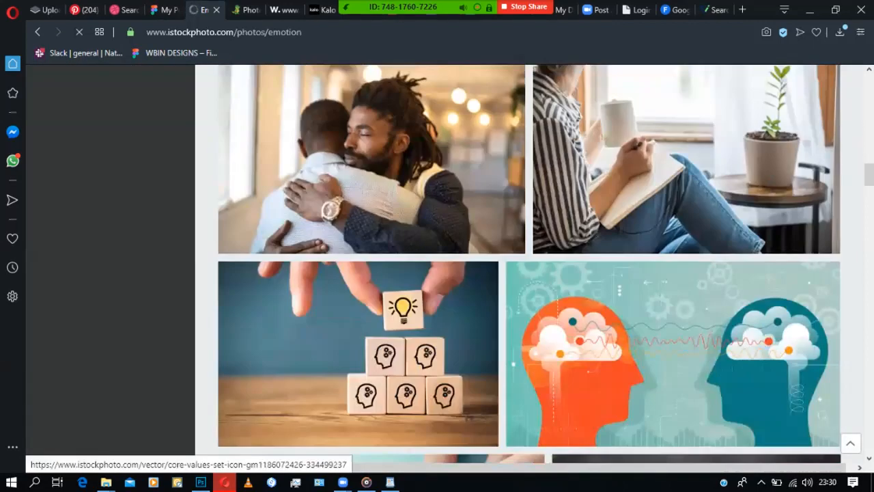
pyautogui.scroll(-10, 444, 263)
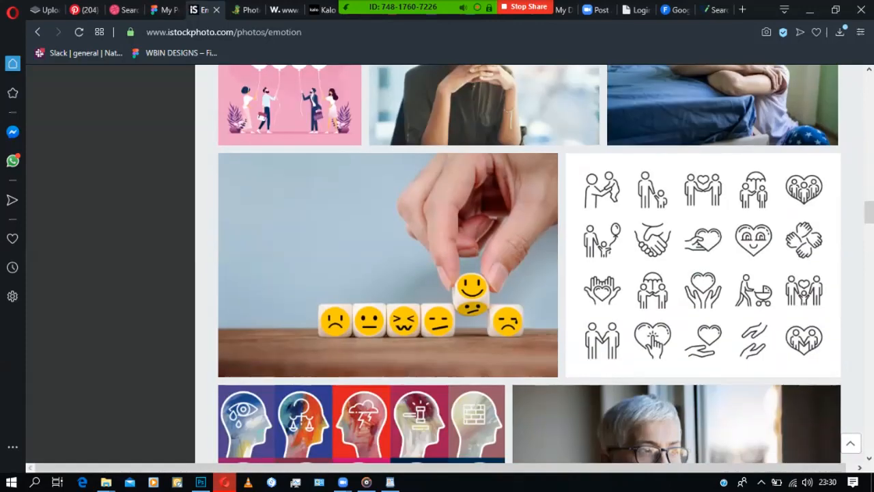
pyautogui.scroll(-10, 529, 263)
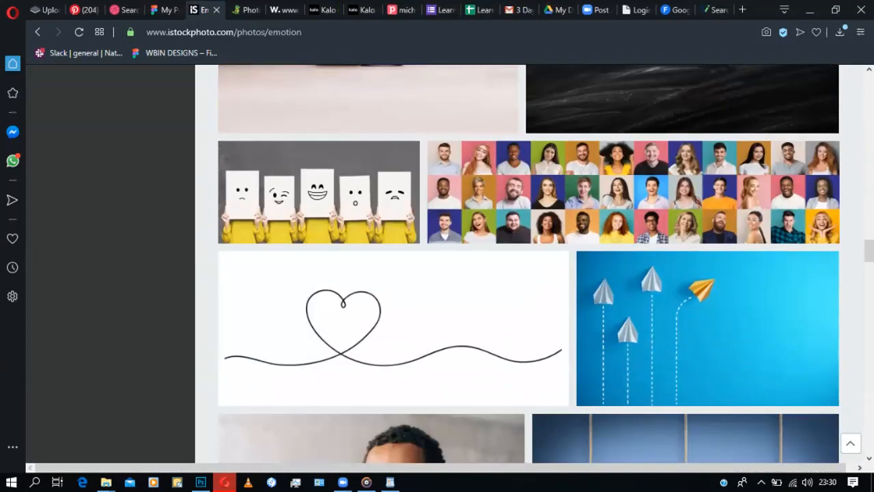
pyautogui.scroll(-10, 248, 271)
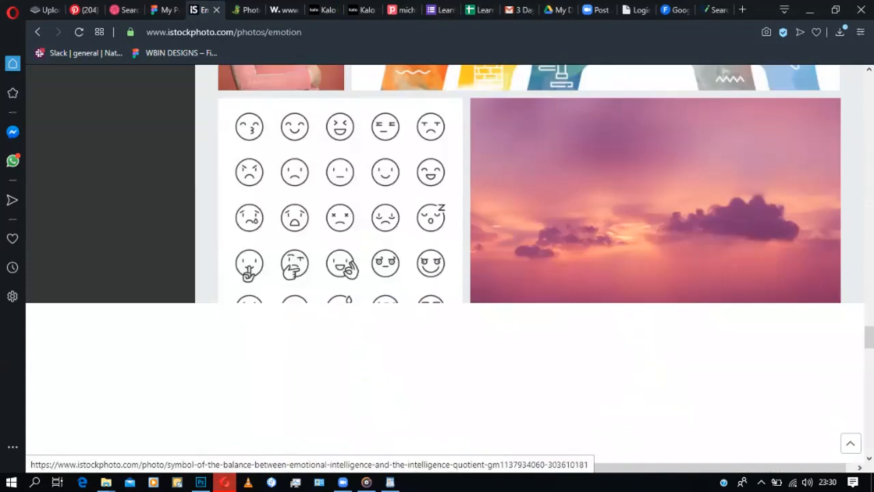
# - Replace the "emotion" search on iStock with a search for "africans"
pyautogui.scroll(10, 416, 164)
pyautogui.scroll(-15, 416, 164)
pyautogui.scroll(20, 415, 164)
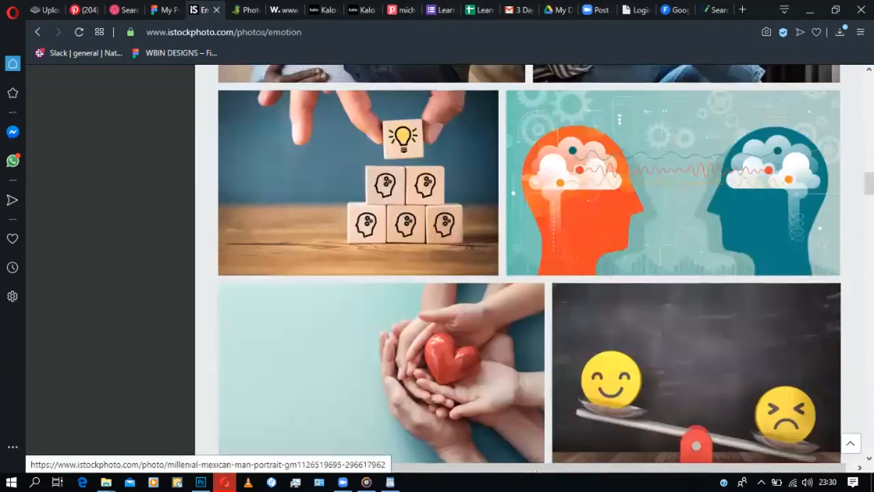
pyautogui.scroll(15, 306, 408)
pyautogui.doubleClick(298, 142)
pyautogui.write('africans')
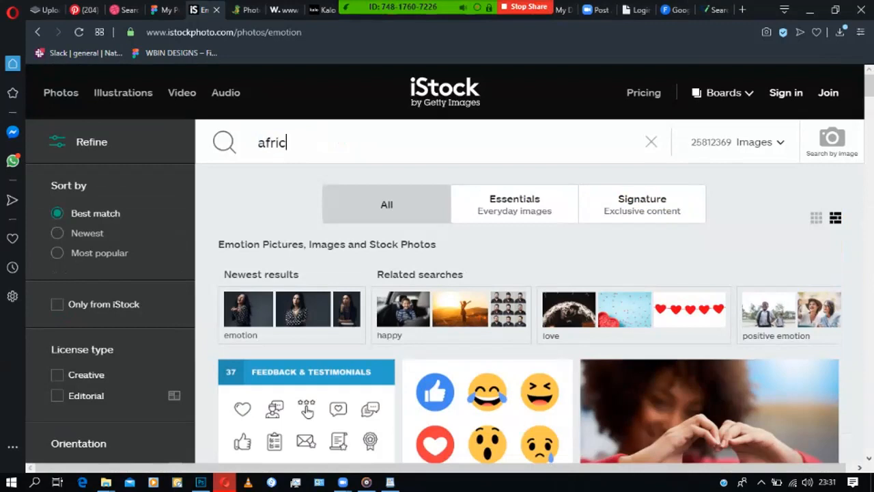
pyautogui.press('Return')
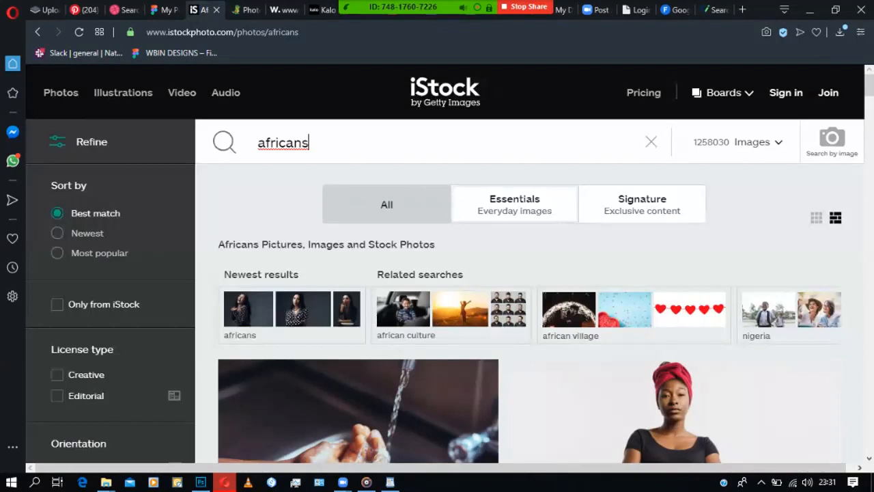
# - Browse the iStock "africans" results for portraits and family pictures that suit the wellness flyer
pyautogui.scroll(-3, 409, 308)
pyautogui.scroll(-7, 529, 273)
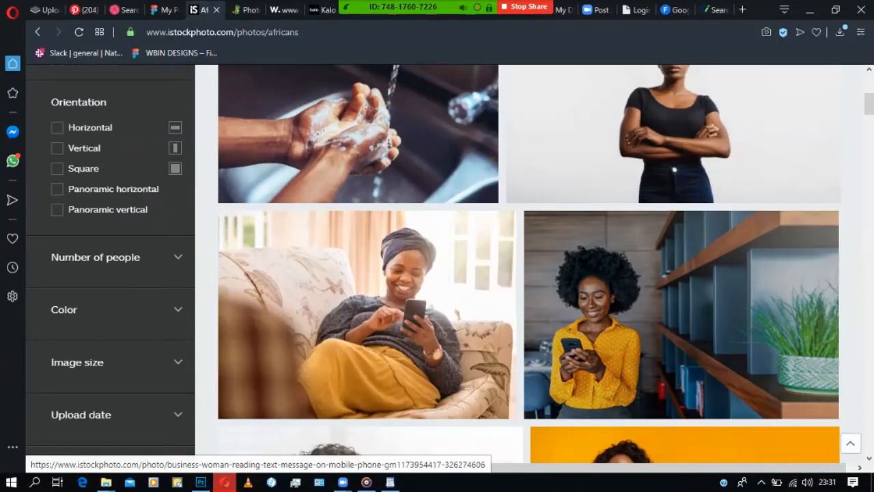
pyautogui.scroll(-3, 529, 273)
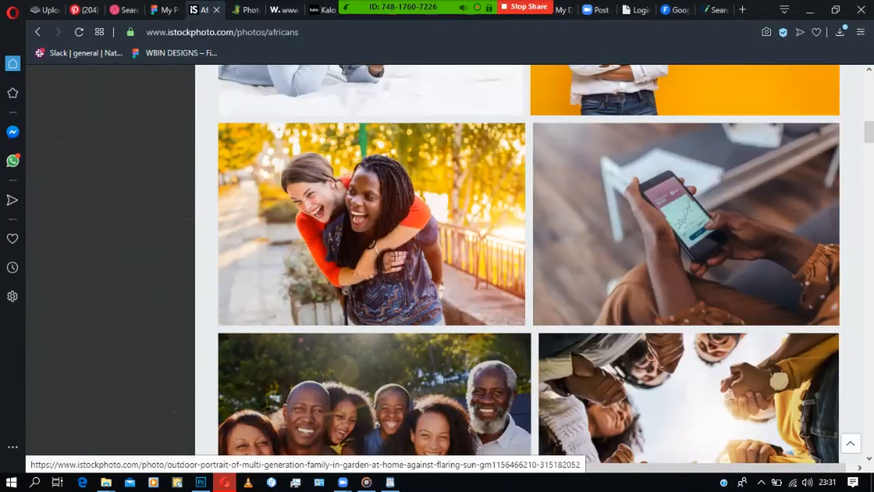
pyautogui.scroll(-4, 529, 273)
pyautogui.scroll(-2, 529, 273)
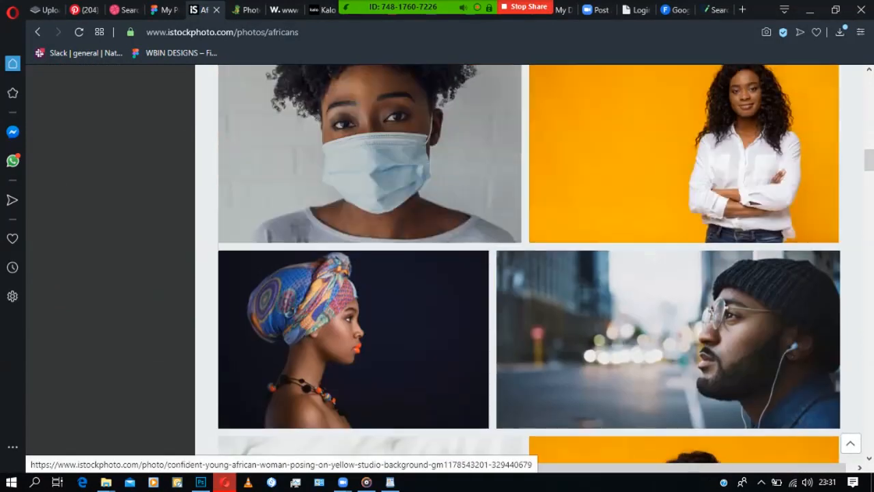
pyautogui.scroll(-5, 530, 273)
pyautogui.scroll(-5, 529, 273)
pyautogui.scroll(13, 529, 273)
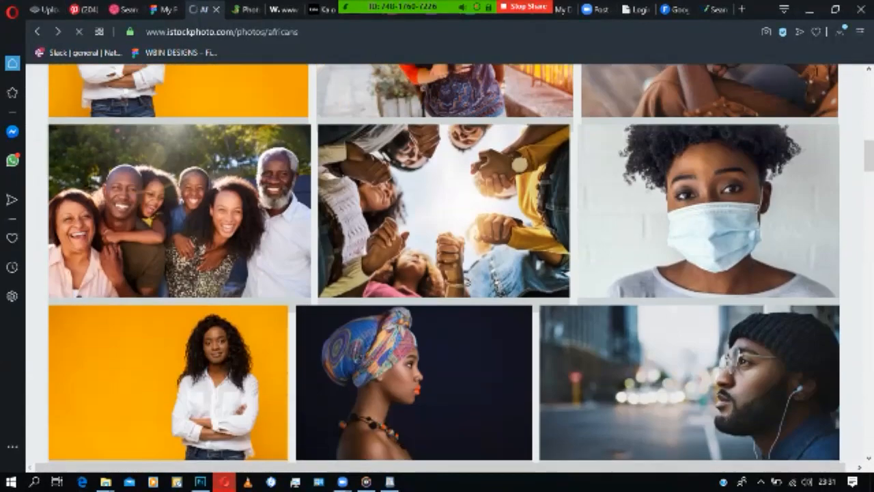
pyautogui.scroll(10, 410, 225)
pyautogui.scroll(-12, 410, 225)
pyautogui.scroll(-11, 410, 273)
pyautogui.scroll(7, 410, 273)
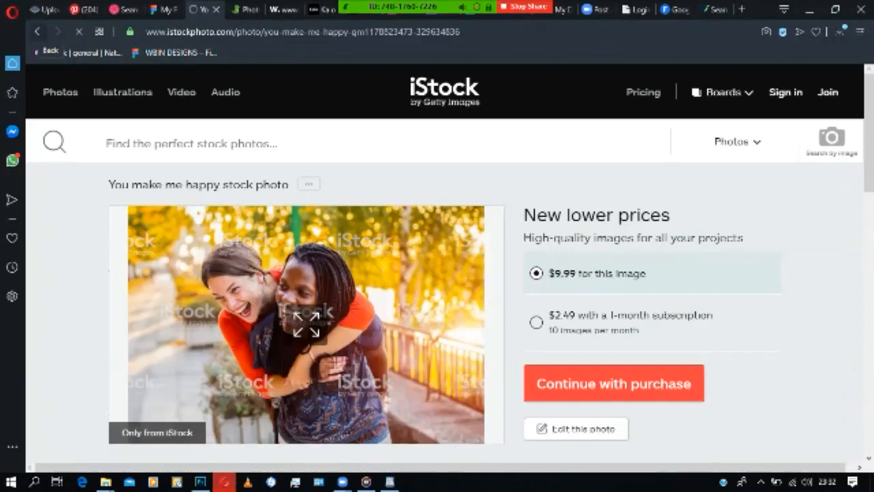
# - Return from the "You make me happy" photo to the "africans" results and open the photo of the woman wearing a surgical face mask
pyautogui.click(38, 31)
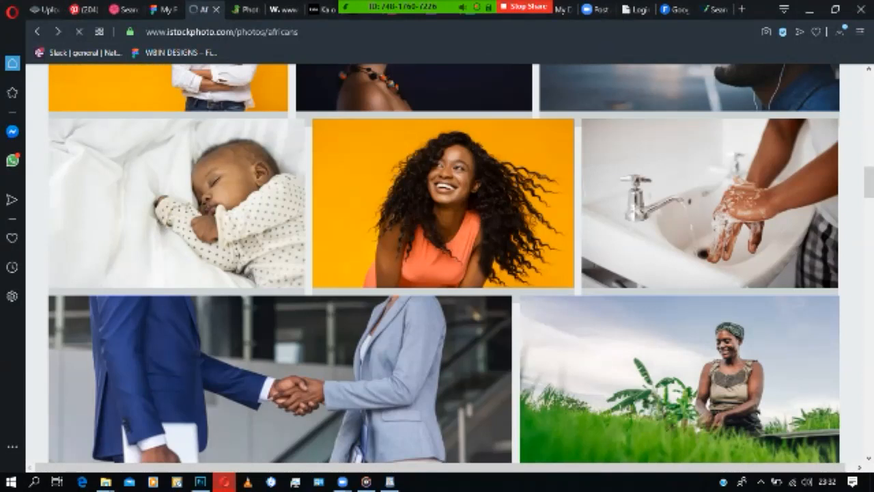
pyautogui.moveTo(403, 7)
pyautogui.click(267, 13)
pyautogui.click(234, 17)
pyautogui.click(233, 17)
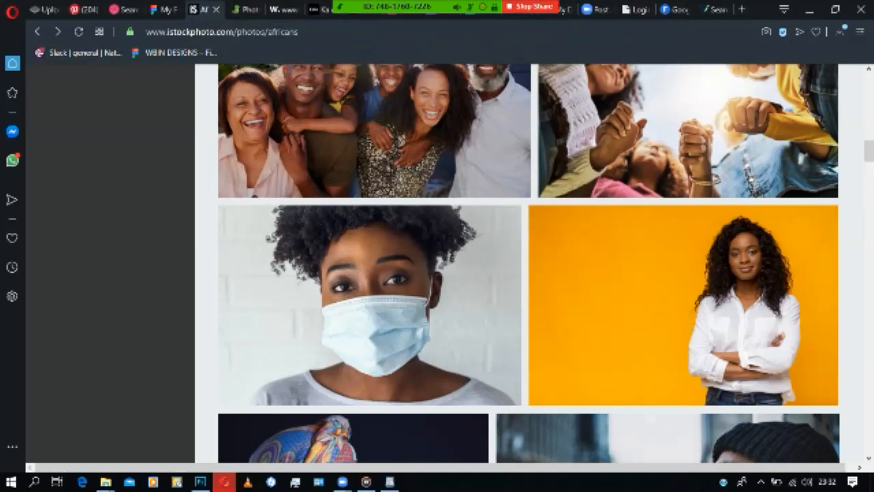
pyautogui.moveTo(418, 7)
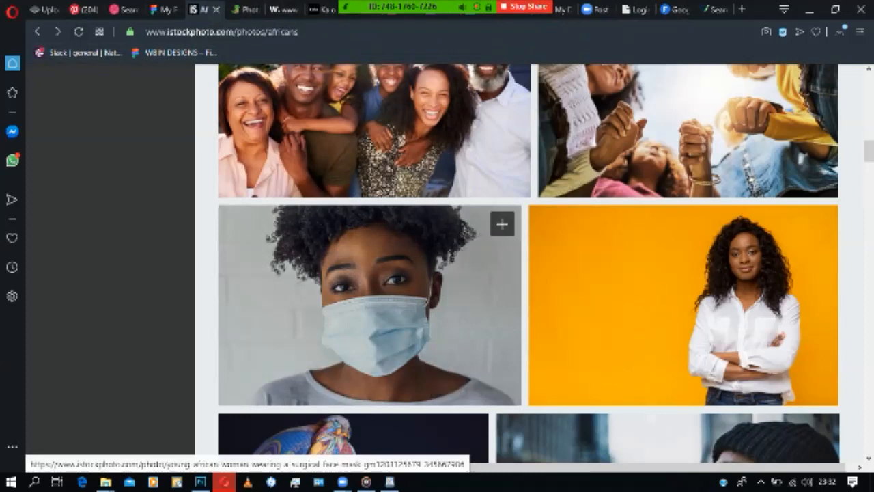
pyautogui.click(370, 306)
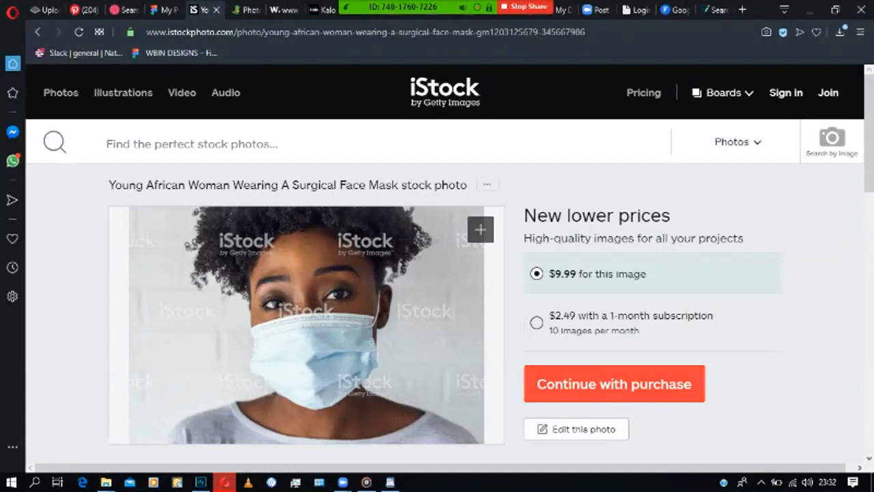
# - Look over the face mask photo, compare it with the Family Emotion.psd flyer in Photoshop, and return to the Opera browser
pyautogui.scroll(-2, 369, 365)
pyautogui.scroll(2, 369, 365)
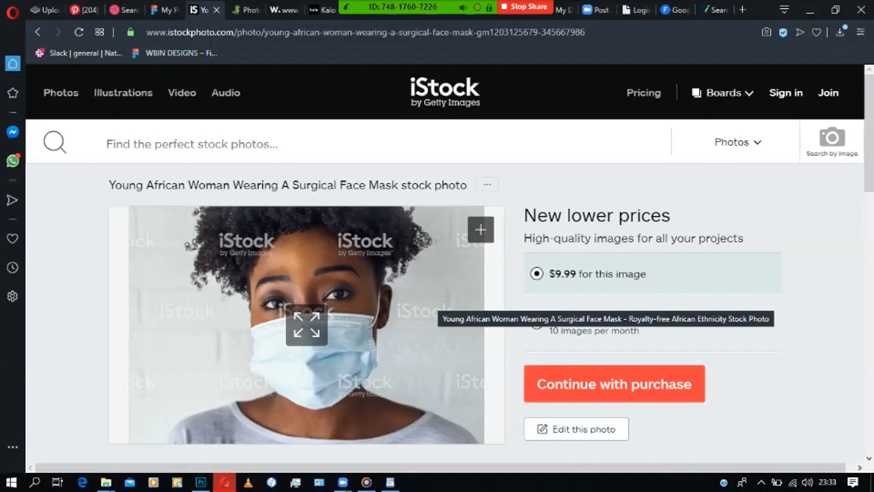
pyautogui.hotkey('alt', 'Tab')
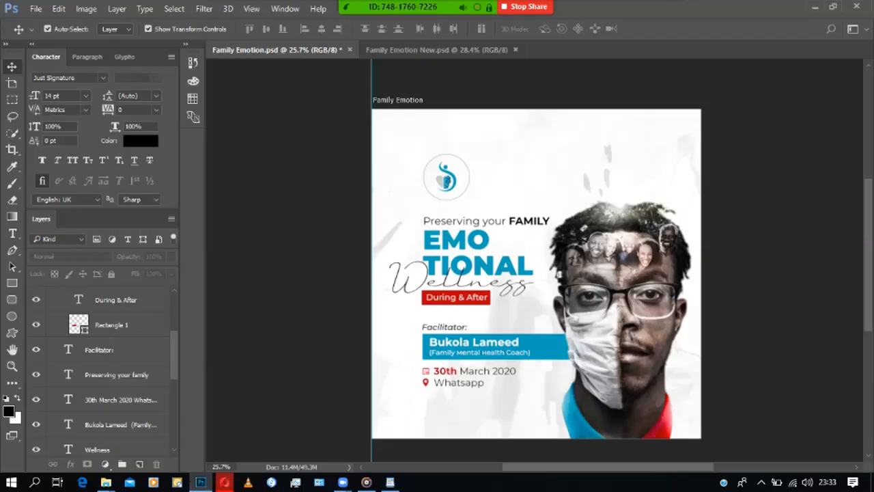
pyautogui.click(224, 482)
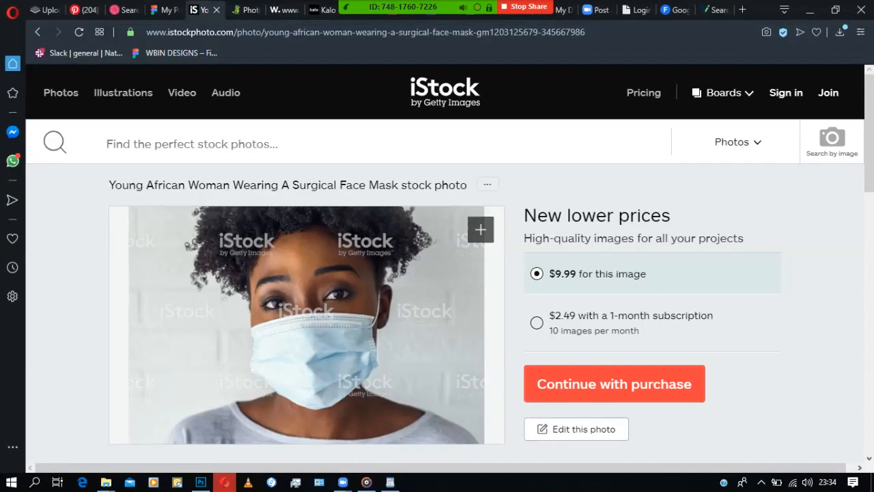
# - Load dont.co.in in the browser tab that holds the downloader.la photo viewer
pyautogui.click(243, 10)
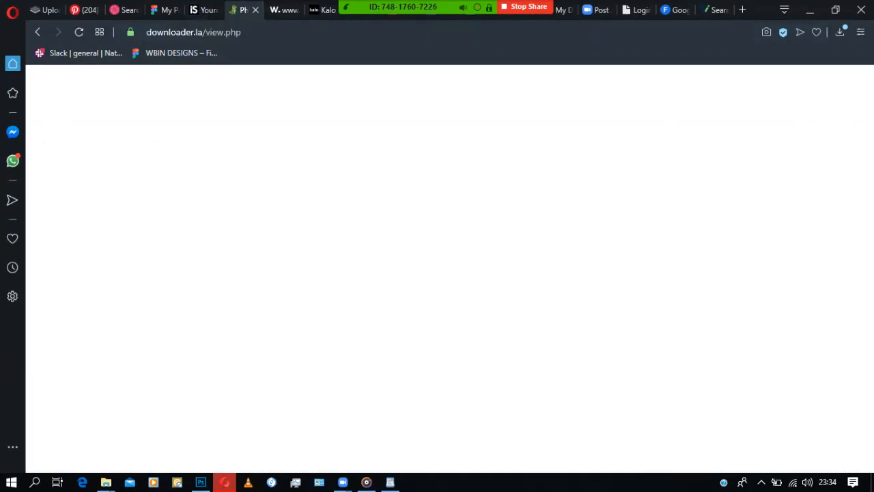
pyautogui.click(287, 32)
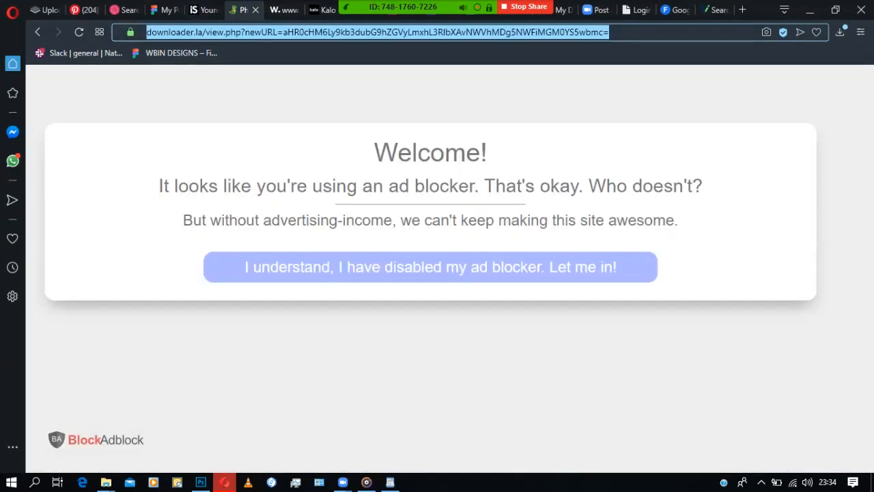
pyautogui.write('dom')
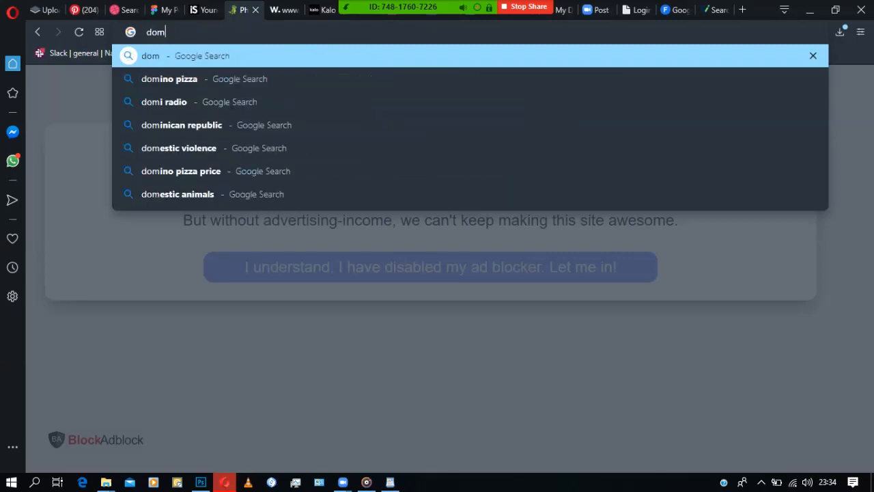
pyautogui.press('BackSpace')
pyautogui.write('nt.co.in')
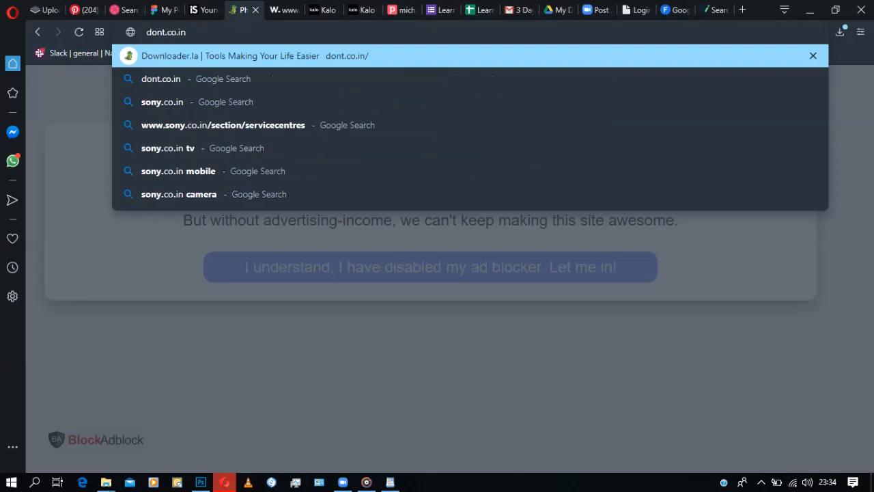
pyautogui.press('Return')
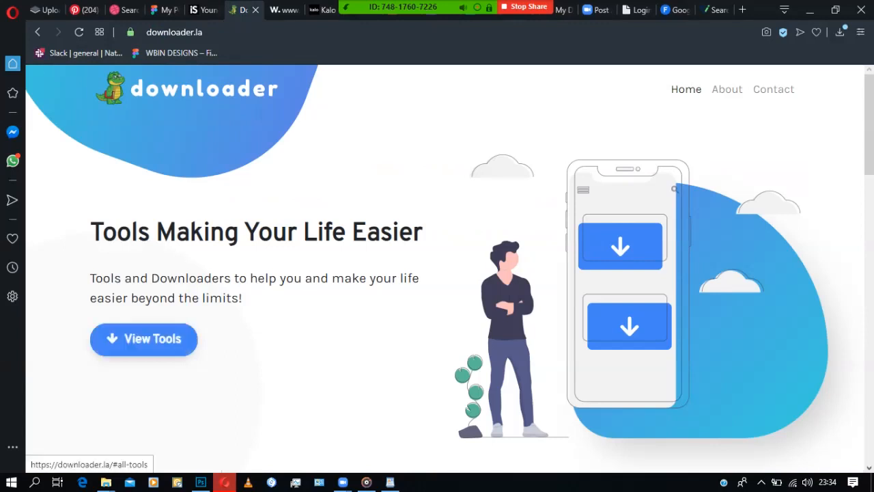
# - Get past the ad blocker notices and open the iStockphoto downloader from the site's tool list
pyautogui.click(144, 339)
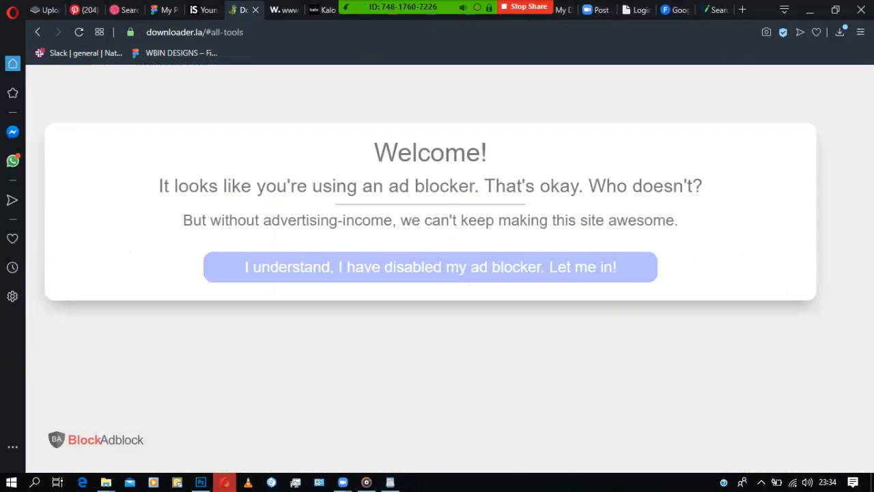
pyautogui.click(430, 267)
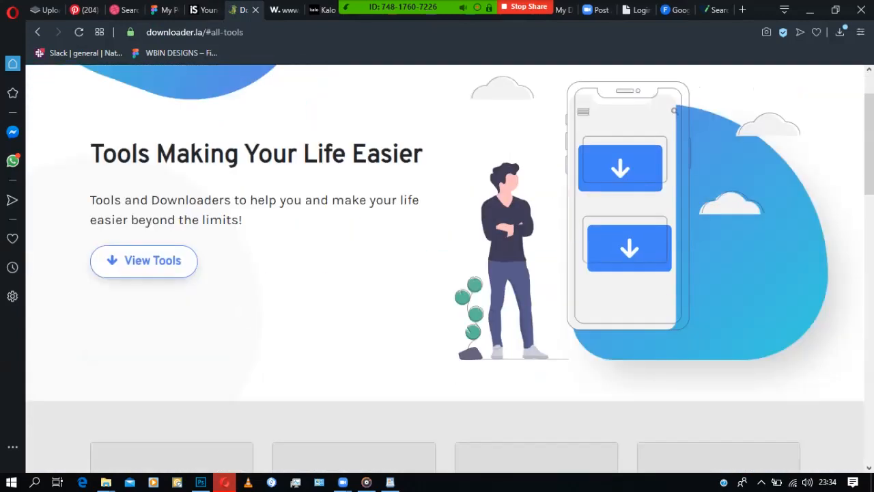
pyautogui.scroll(-4, 354, 361)
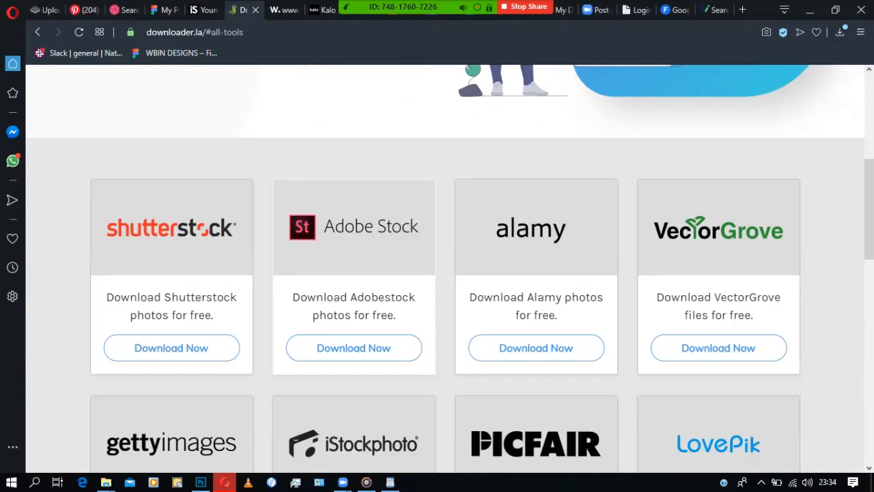
pyautogui.scroll(-3, 354, 355)
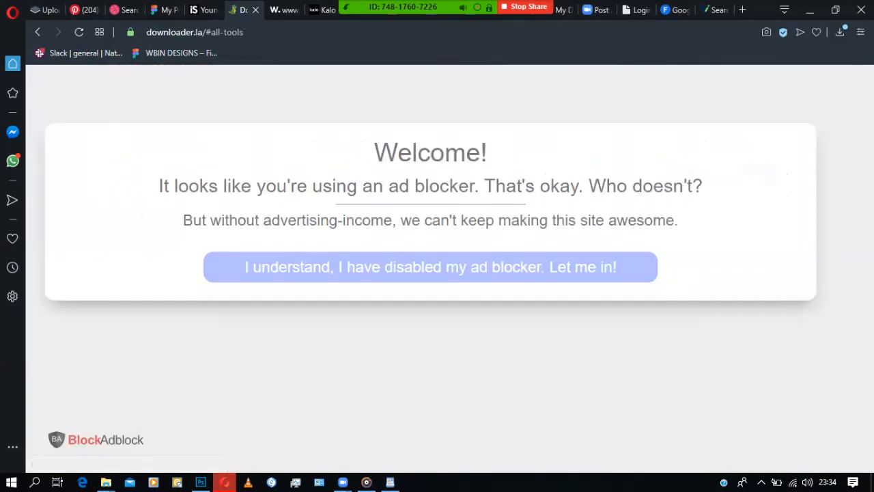
pyautogui.click(430, 267)
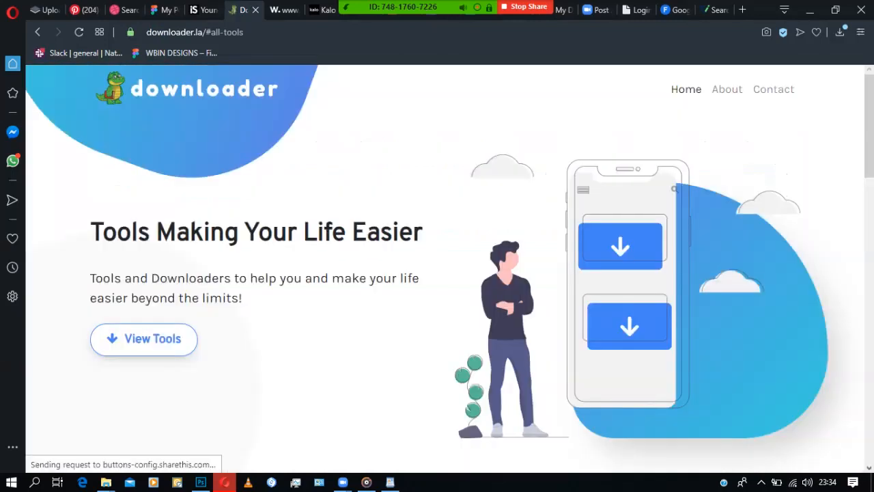
pyautogui.click(339, 392)
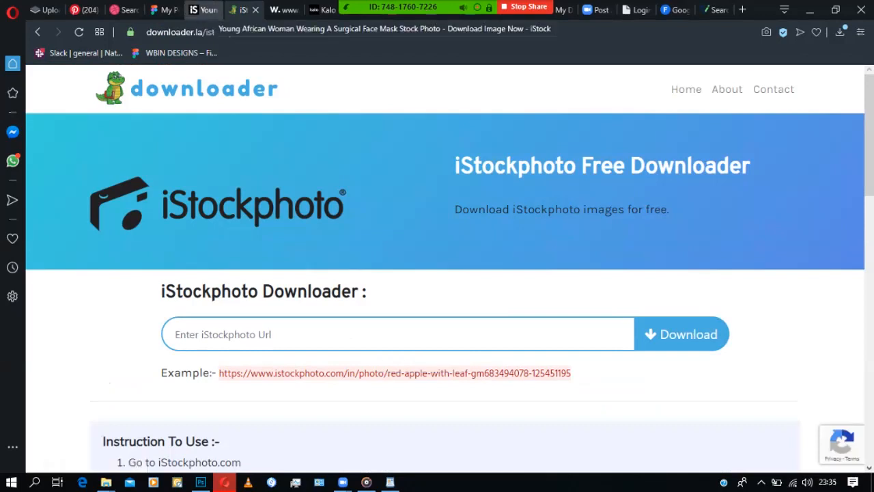
# - Copy the page address of the surgical face mask photo on iStock and paste it into the iStockphoto downloader's URL field
pyautogui.click(203, 10)
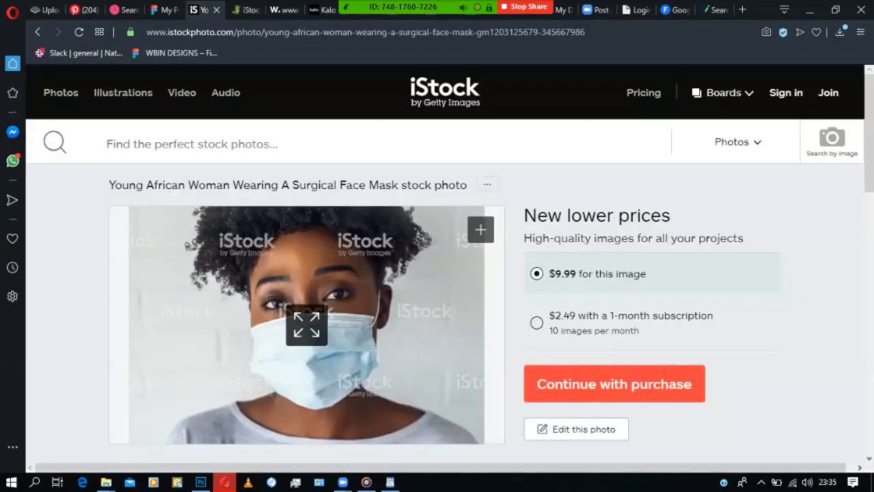
pyautogui.click(396, 236)
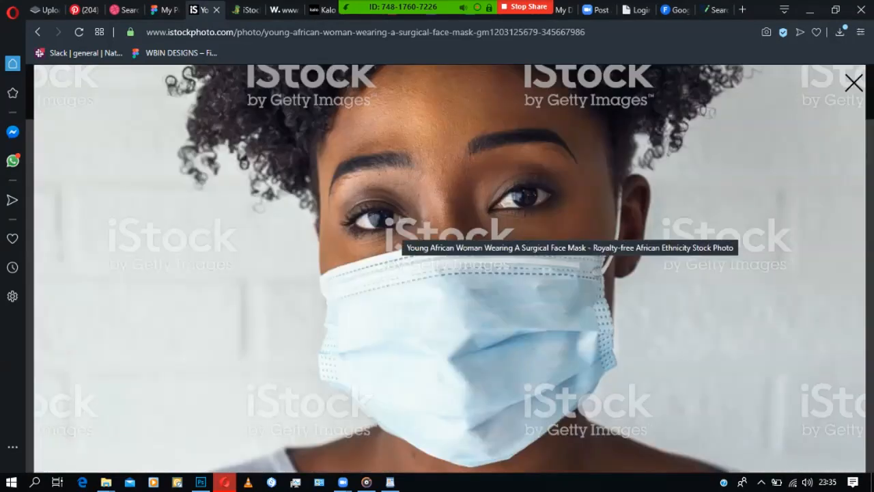
pyautogui.click(402, 32)
pyautogui.hotkey('ctrl', 'c')
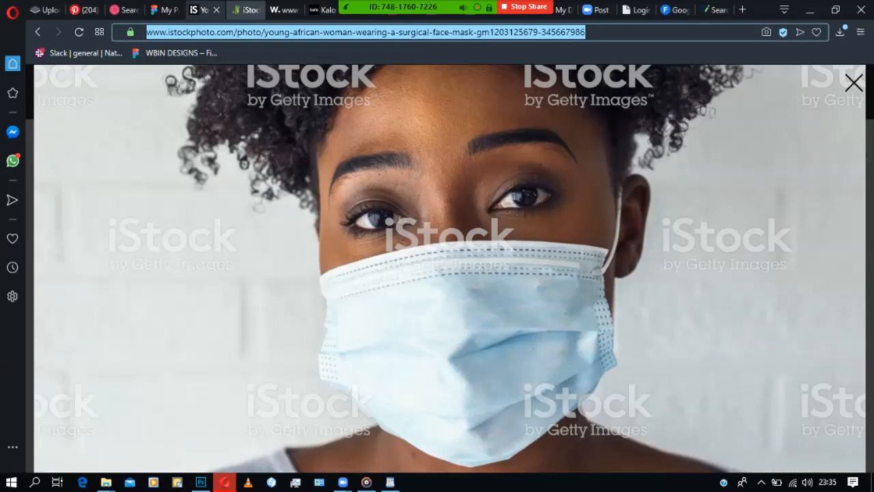
pyautogui.click(246, 10)
pyautogui.click(341, 333)
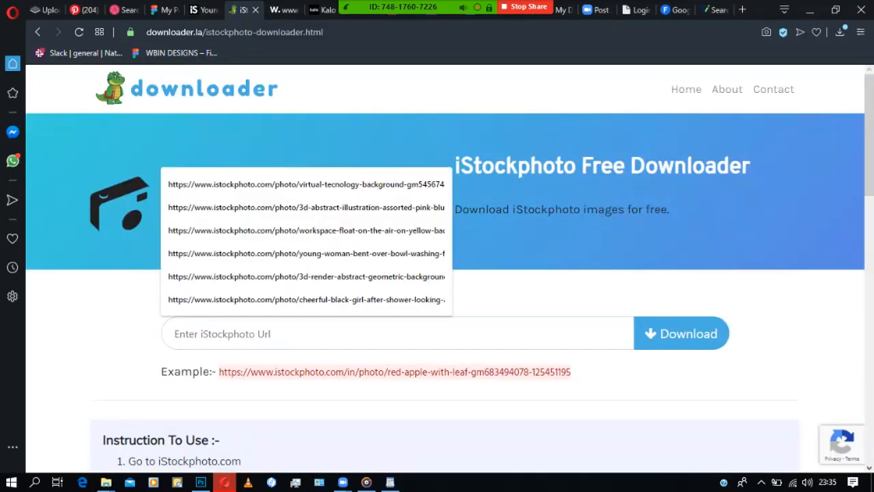
pyautogui.hotkey('ctrl', 'v')
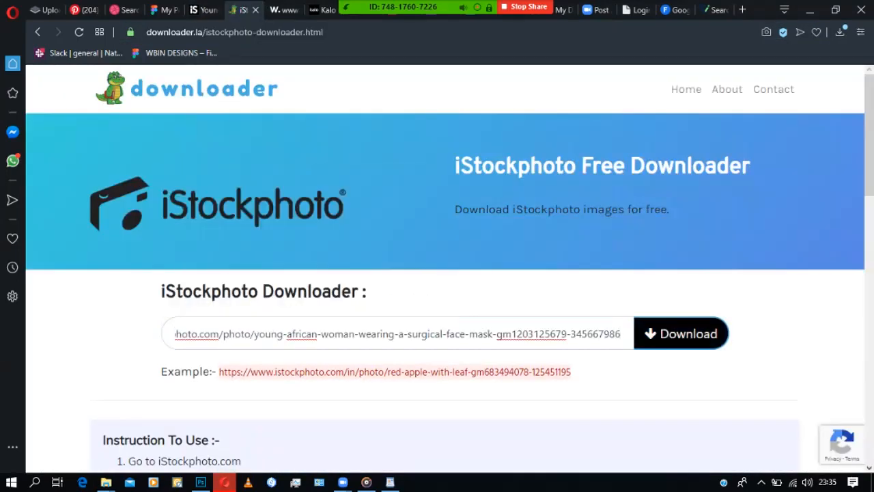
# - Generate the download link for the face mask photo, follow it and look over the image in the Photo Viewer
pyautogui.click(681, 333)
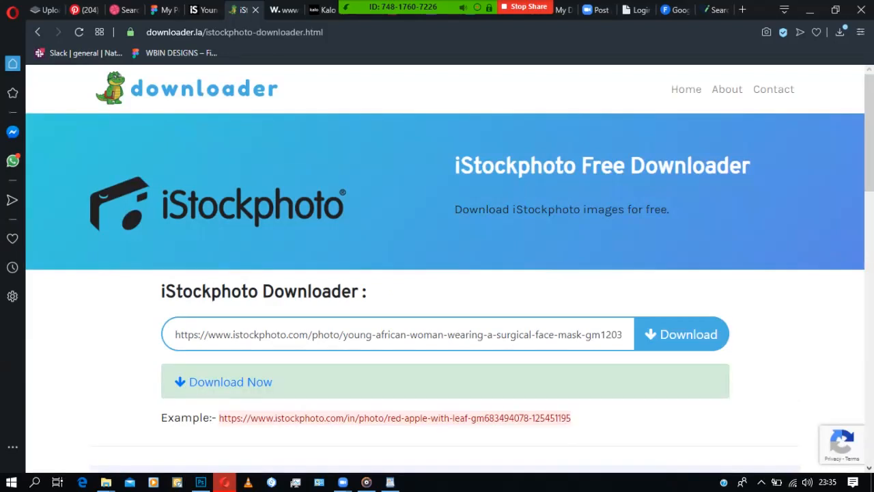
pyautogui.click(230, 382)
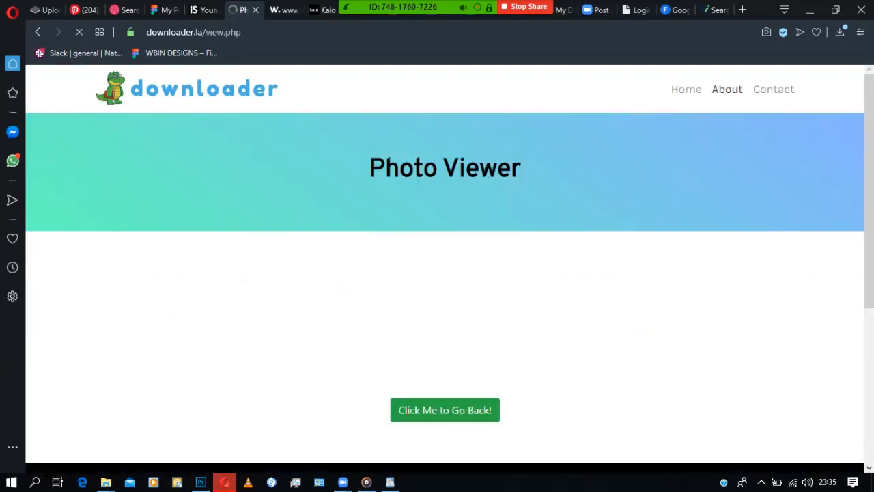
pyautogui.scroll(-3, 445, 273)
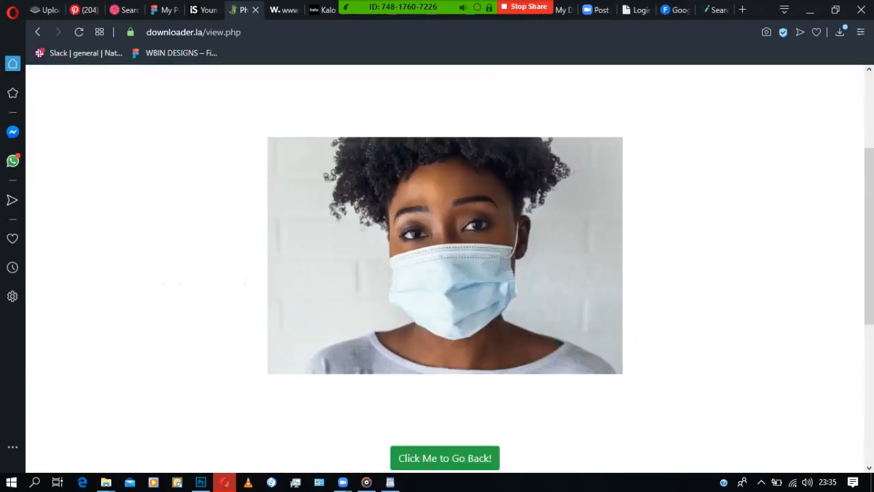
pyautogui.scroll(-3, 445, 273)
pyautogui.scroll(5, 444, 273)
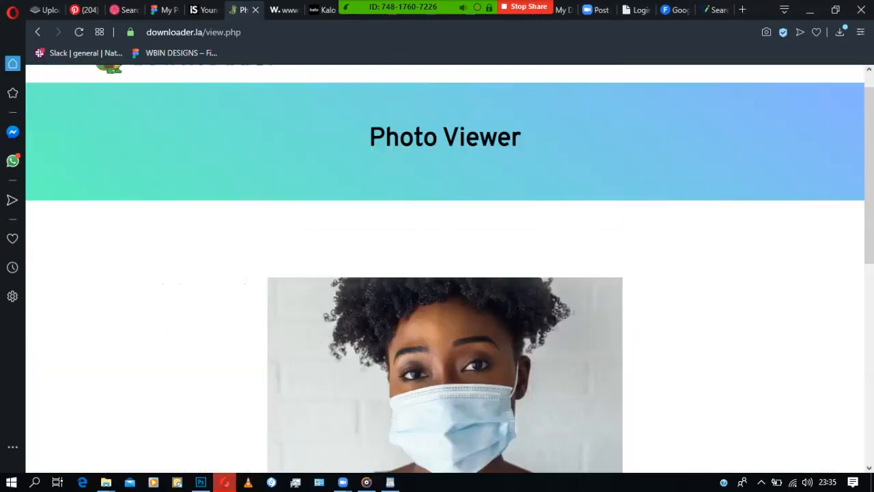
# - Get past the ad blocker notice in the Photo Viewer and open the masked woman image in its own browser tab
pyautogui.scroll(-2, 444, 273)
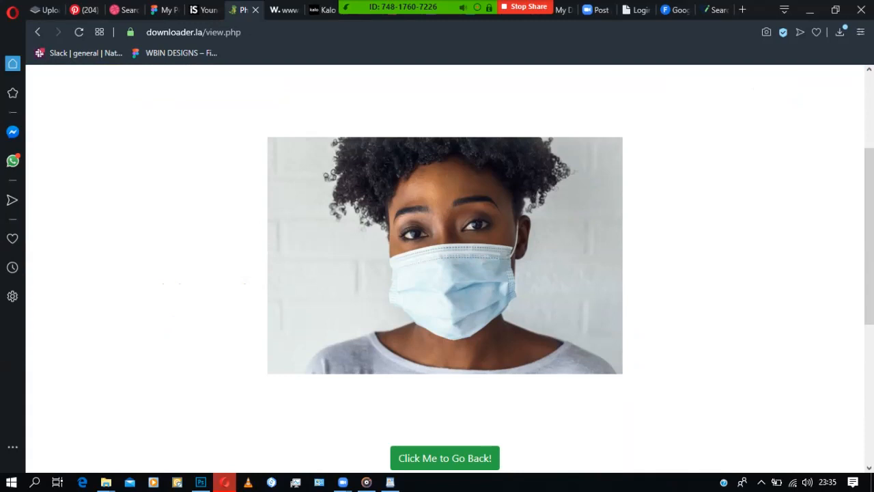
pyautogui.rightClick(319, 264)
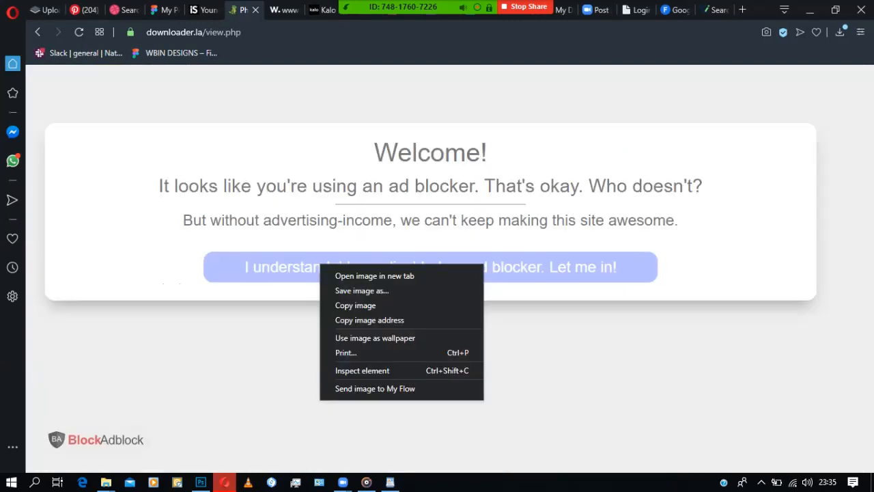
pyautogui.press('Escape')
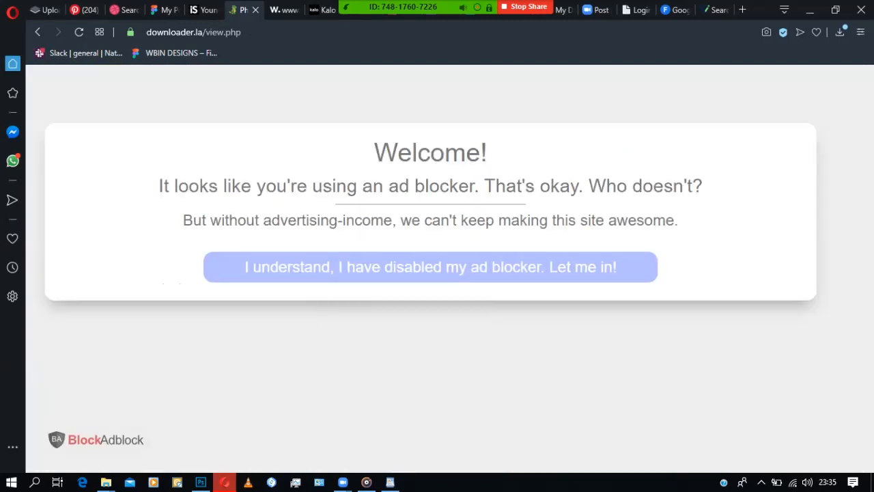
pyautogui.click(430, 267)
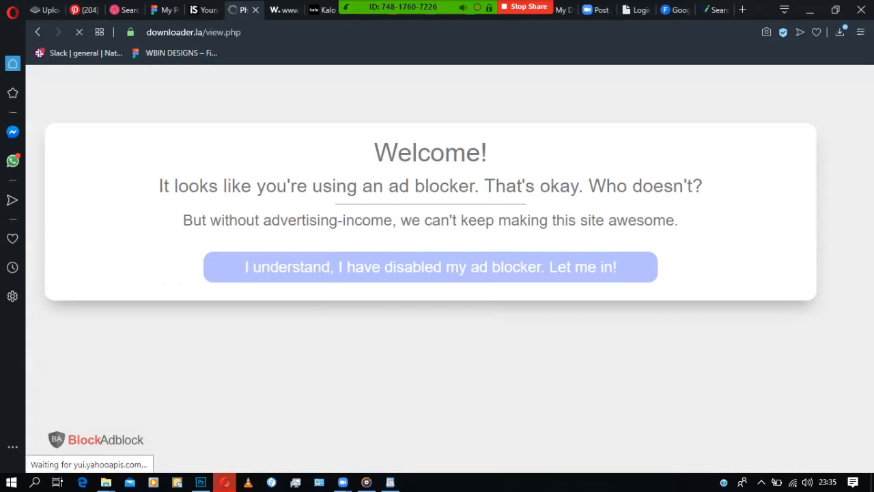
pyautogui.scroll(-3, 445, 268)
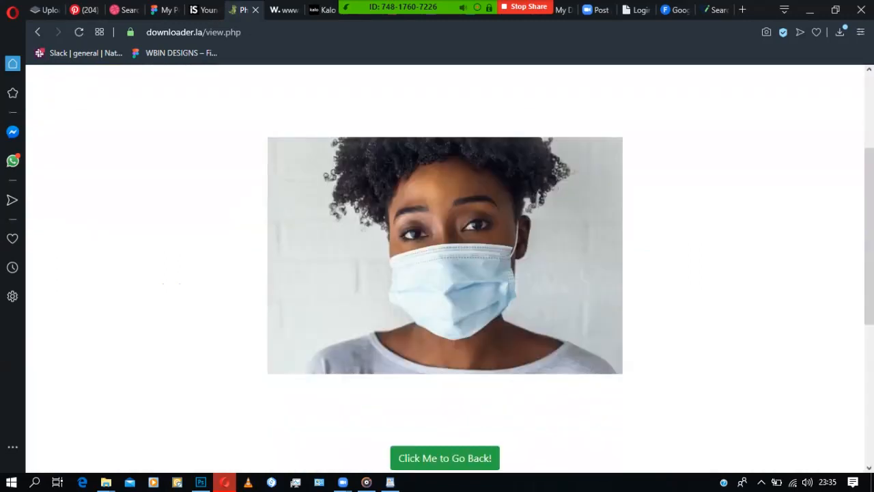
pyautogui.rightClick(351, 278)
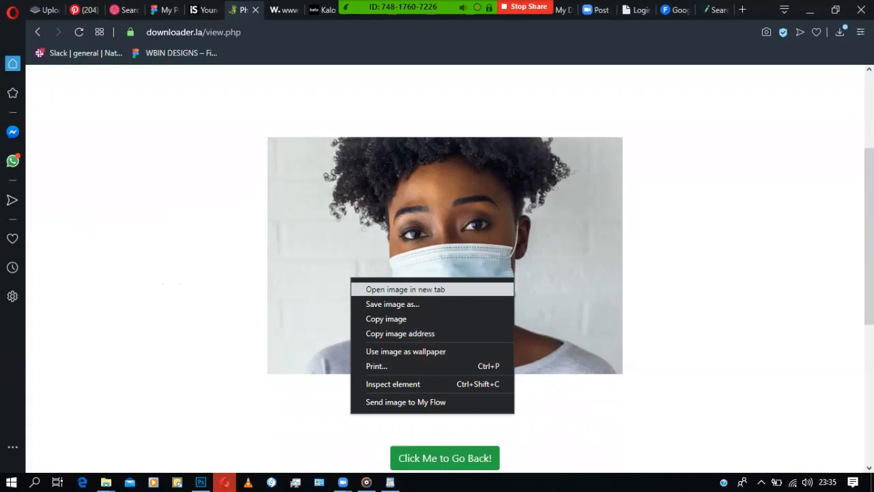
pyautogui.click(405, 288)
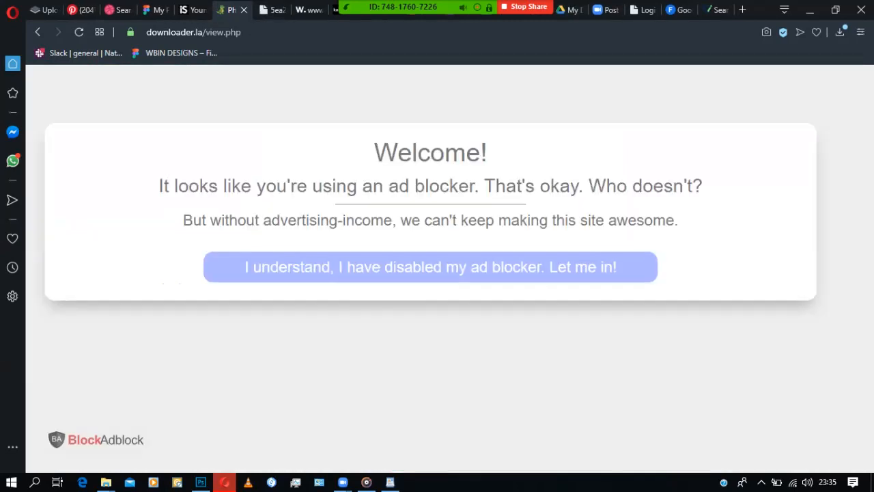
pyautogui.click(271, 10)
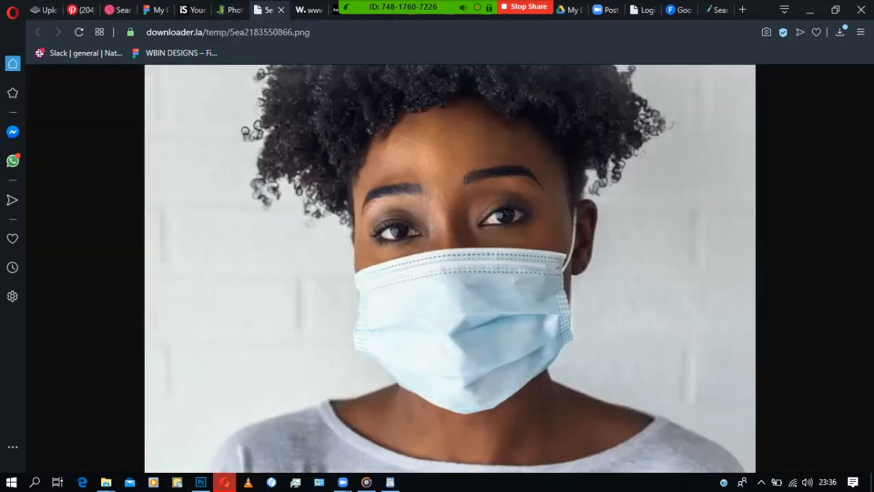
pyautogui.rightClick(621, 228)
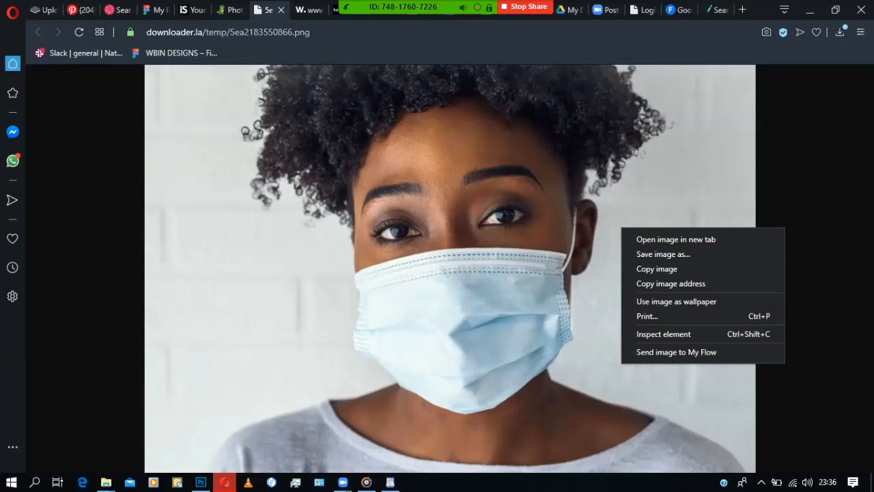
pyautogui.press('Escape')
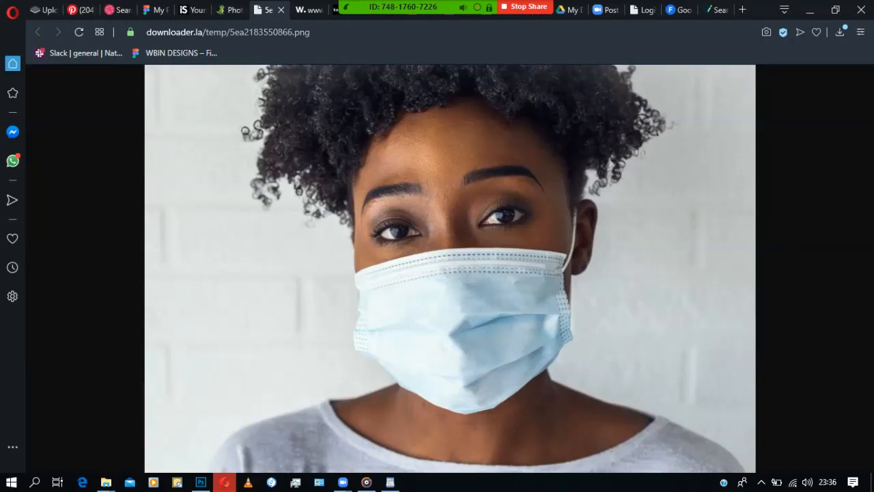
# - Switch to Photoshop's Family Emotion New document and open the masked man photo 5e7e5b01d0ccd from the Downloads folder for viewing
pyautogui.click(201, 482)
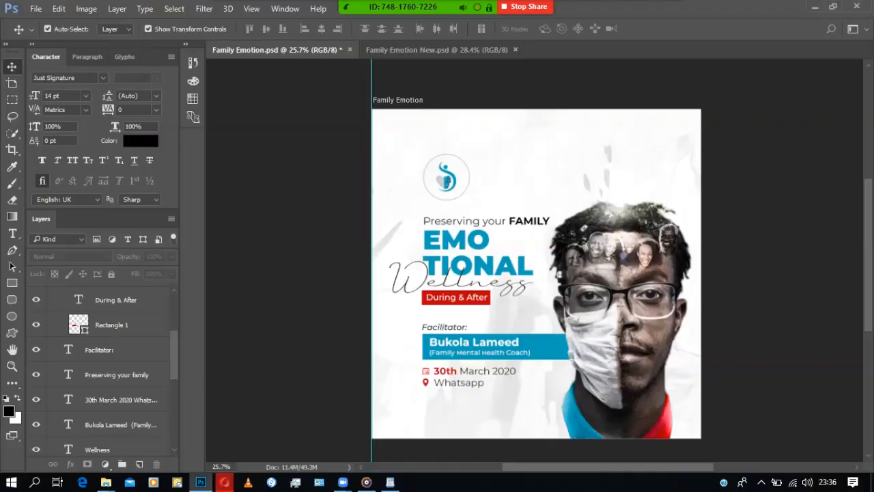
pyautogui.click(437, 49)
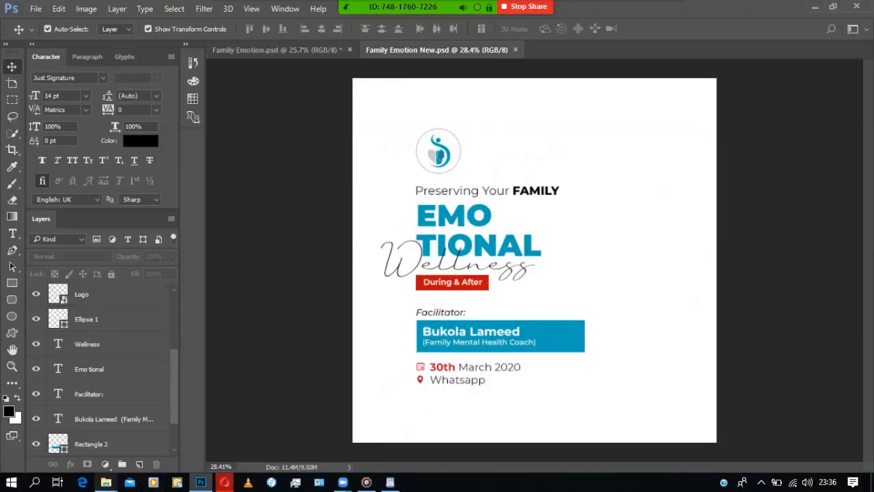
pyautogui.moveTo(106, 482)
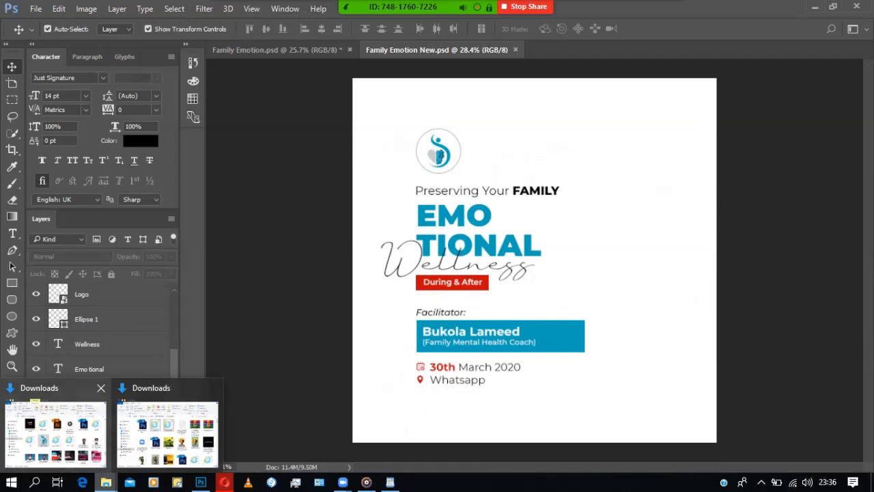
pyautogui.click(54, 432)
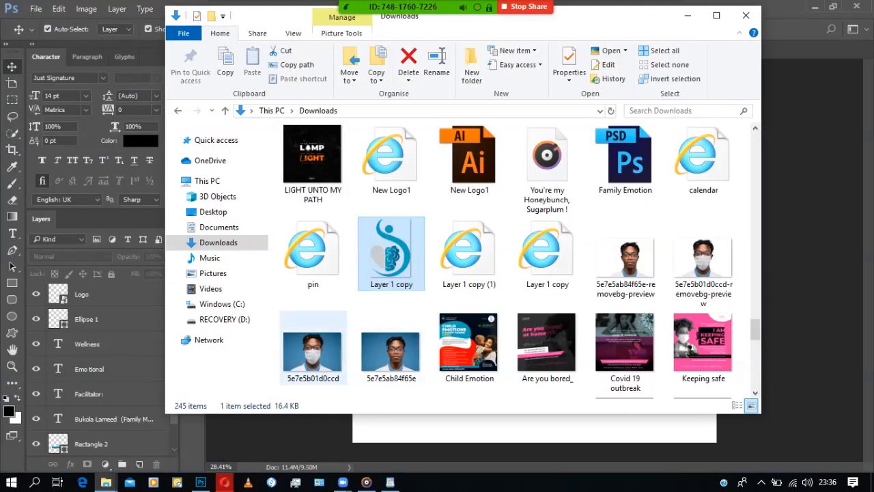
pyautogui.click(312, 349)
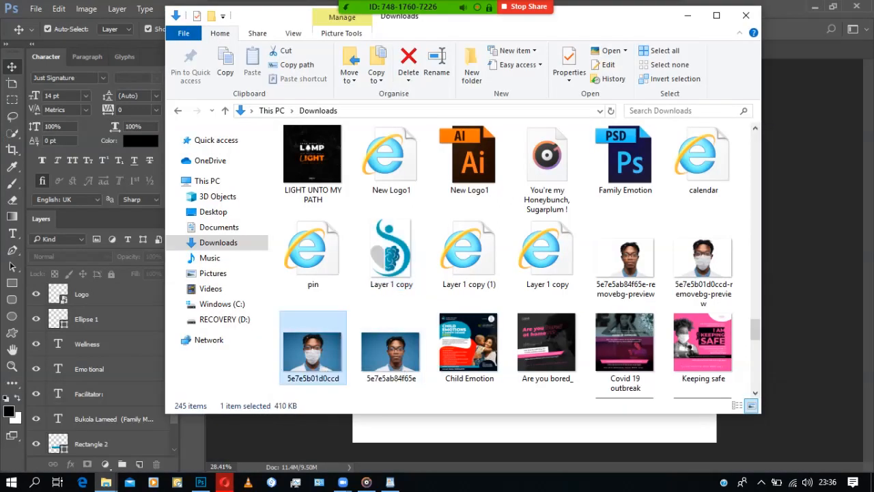
pyautogui.press('Return')
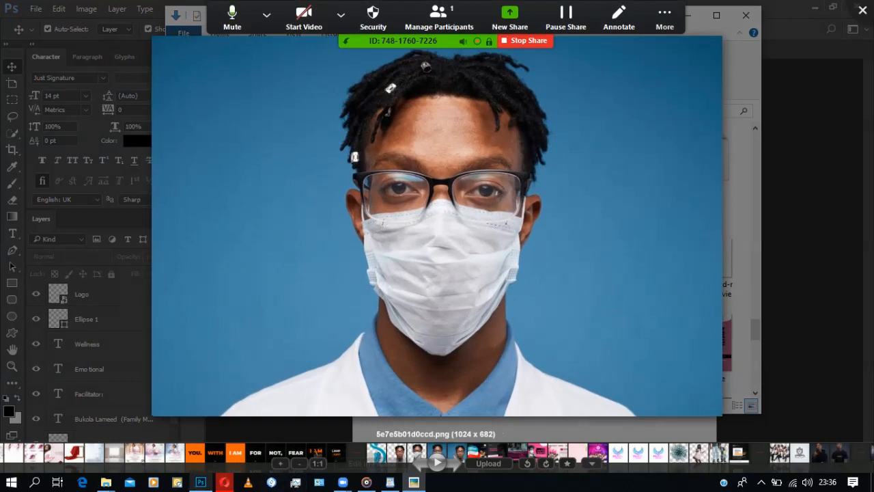
# - Compare the man's masked and unmasked photos with the split face in the Family Emotion.psd flyer, and close the photo viewer
pyautogui.click(201, 482)
pyautogui.click(275, 50)
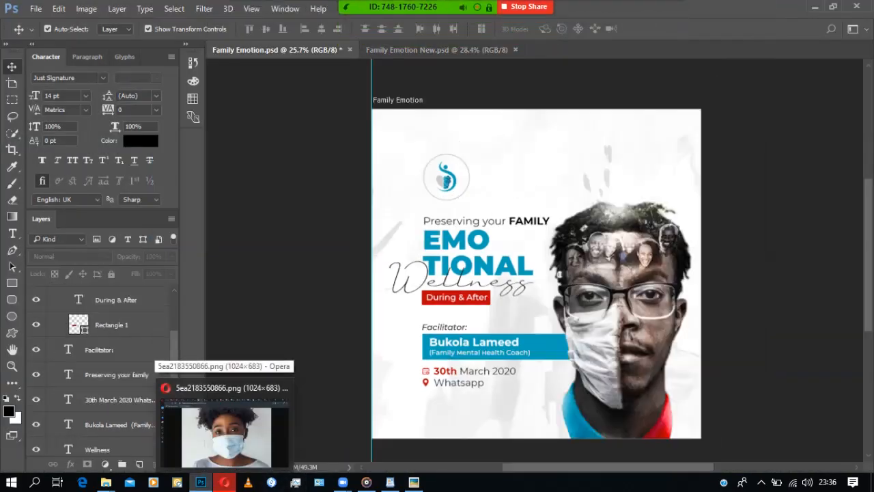
pyautogui.moveTo(106, 482)
pyautogui.click(413, 482)
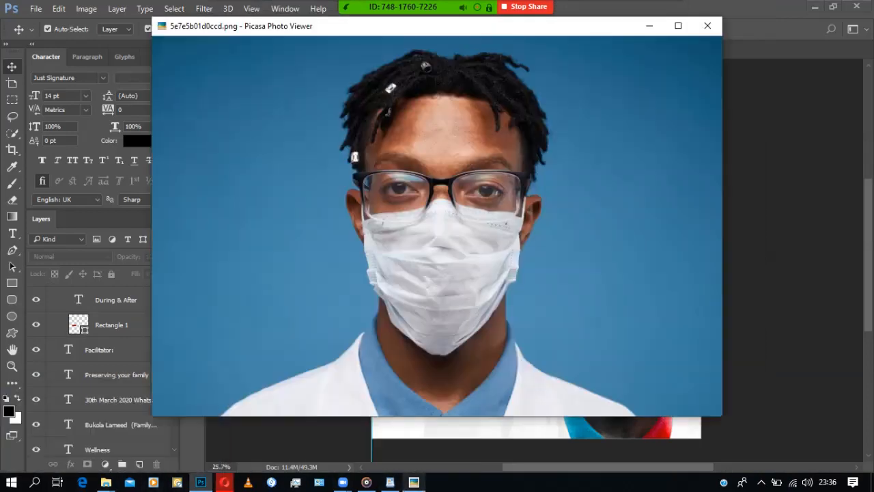
pyautogui.moveTo(457, 407)
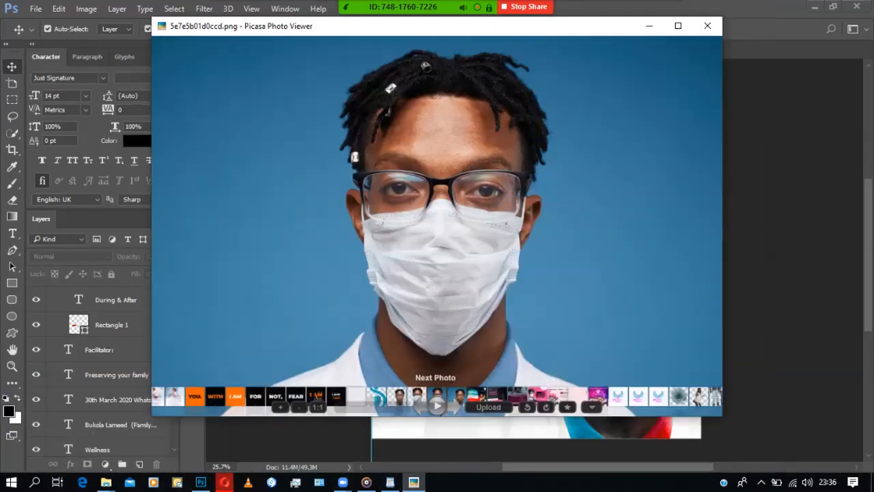
pyautogui.click(457, 407)
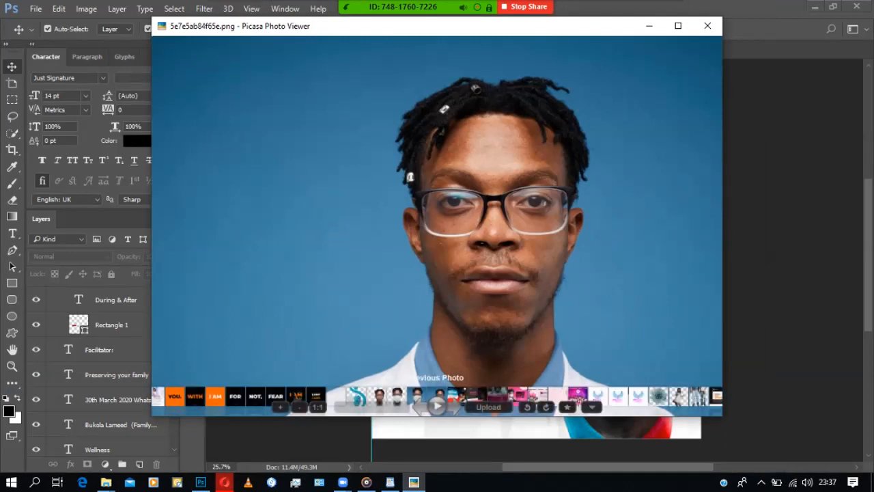
pyautogui.click(418, 408)
pyautogui.click(456, 408)
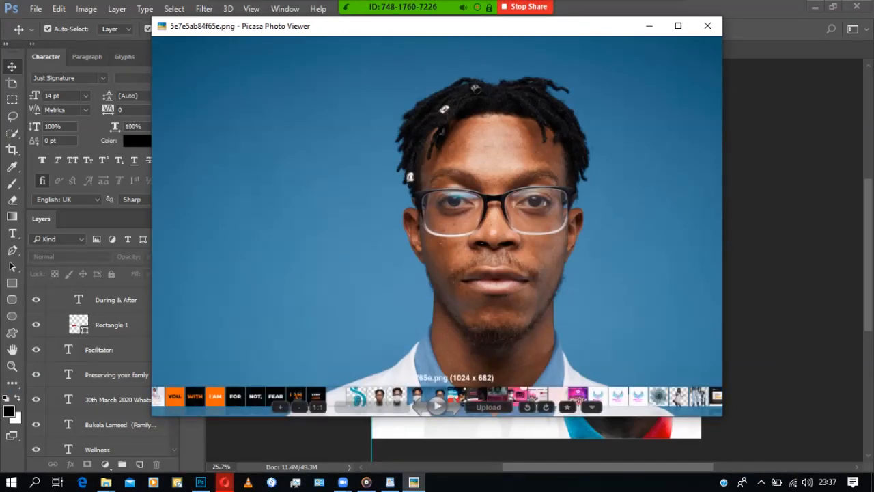
pyautogui.click(418, 408)
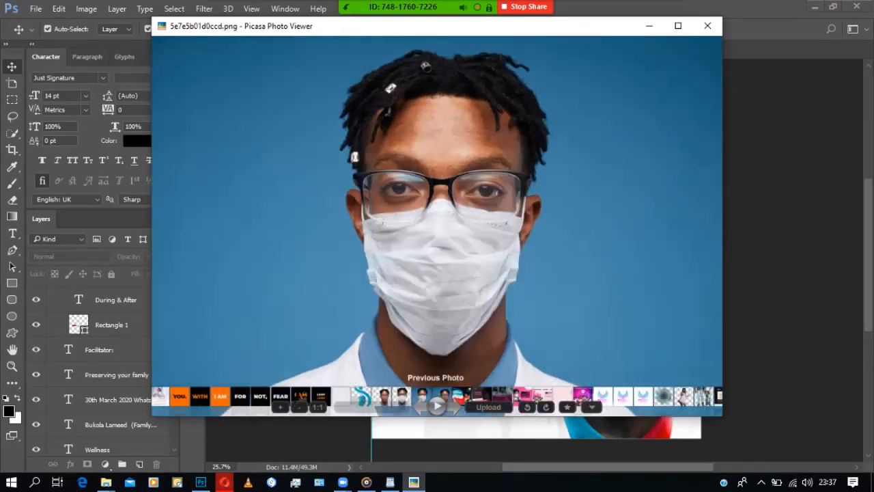
pyautogui.press('Escape')
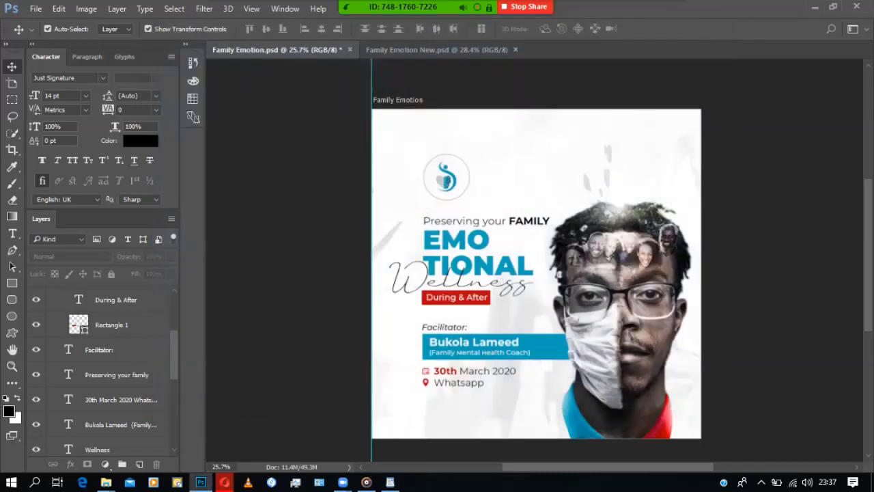
pyautogui.click(625, 321)
pyautogui.click(783, 273)
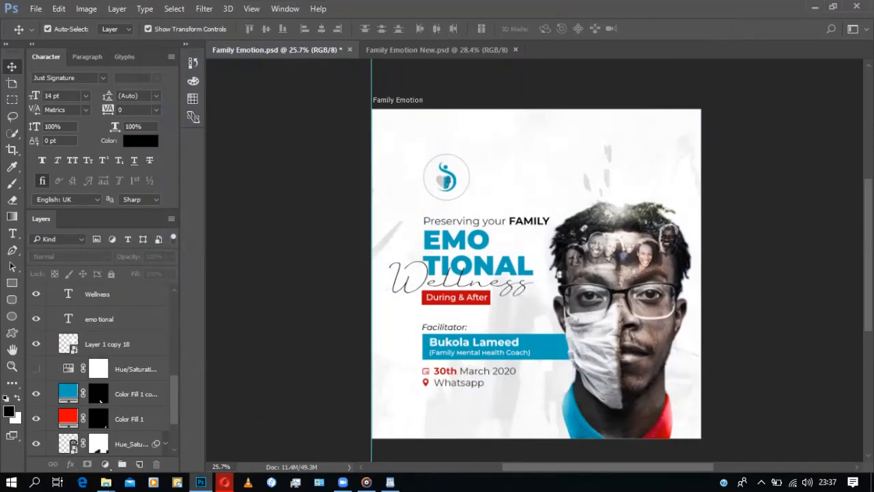
# - Switch to the Opera browser and load remove.bg in a new tab
pyautogui.click(225, 482)
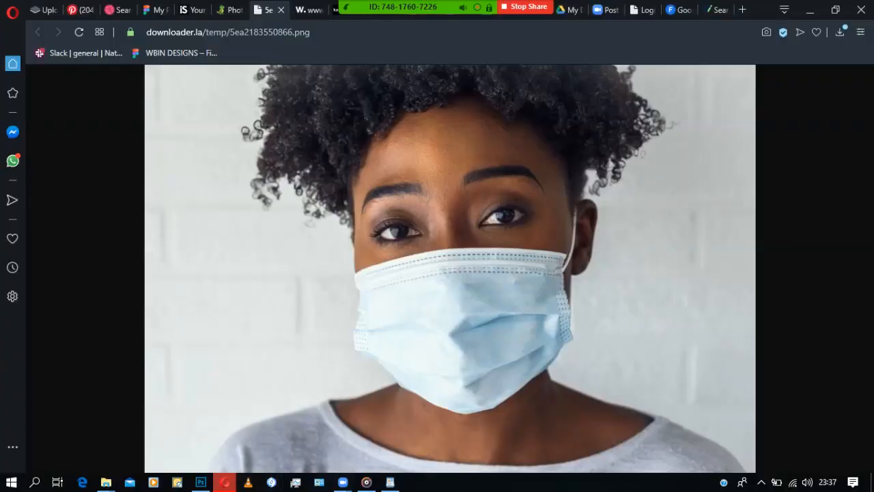
pyautogui.click(46, 10)
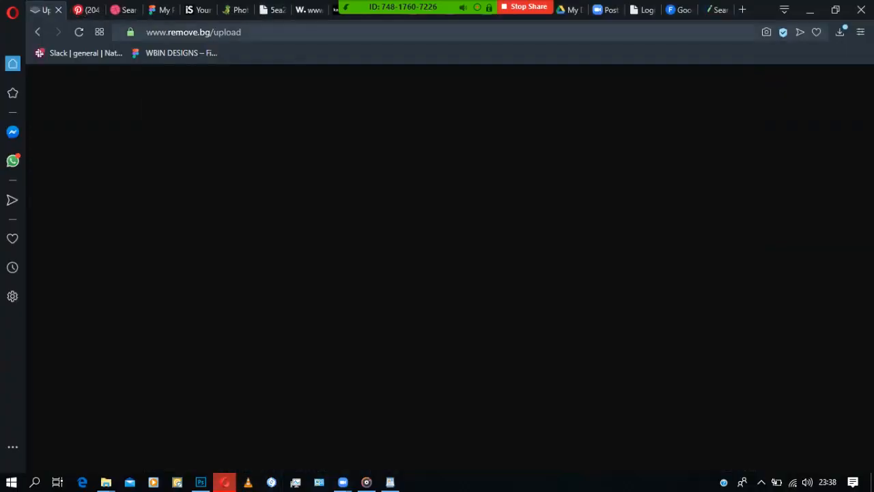
pyautogui.click(742, 10)
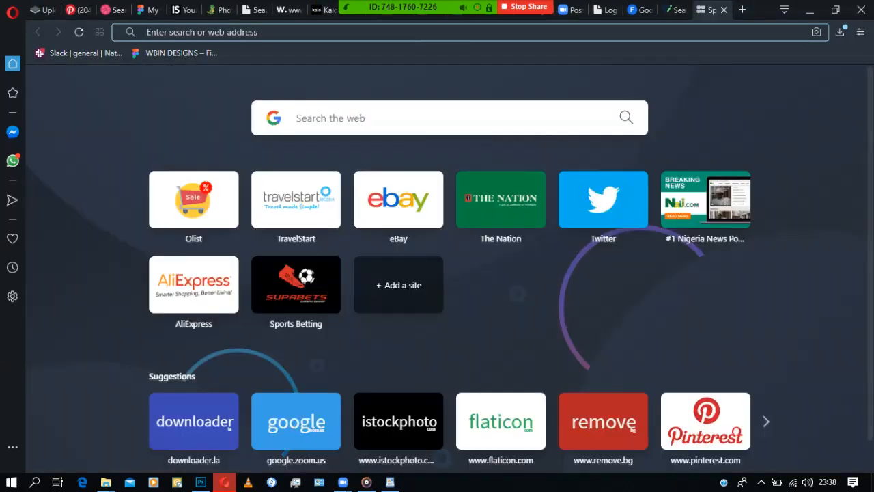
pyautogui.write('re')
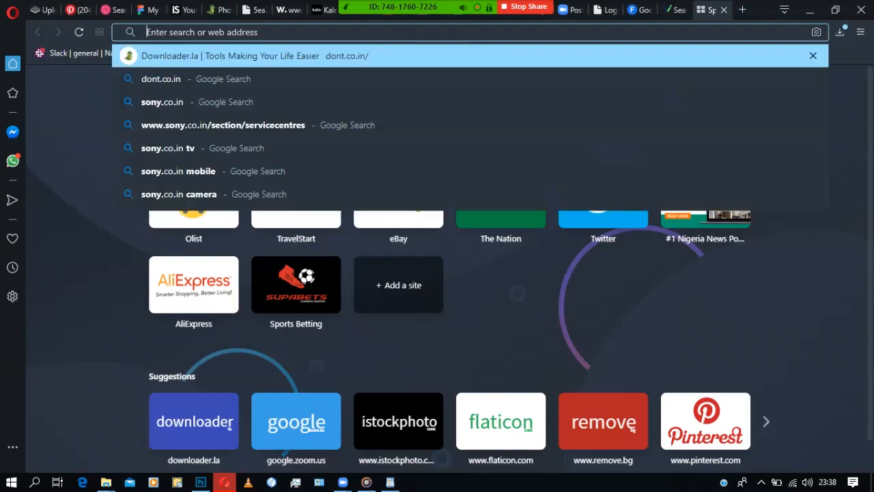
pyautogui.write('move.')
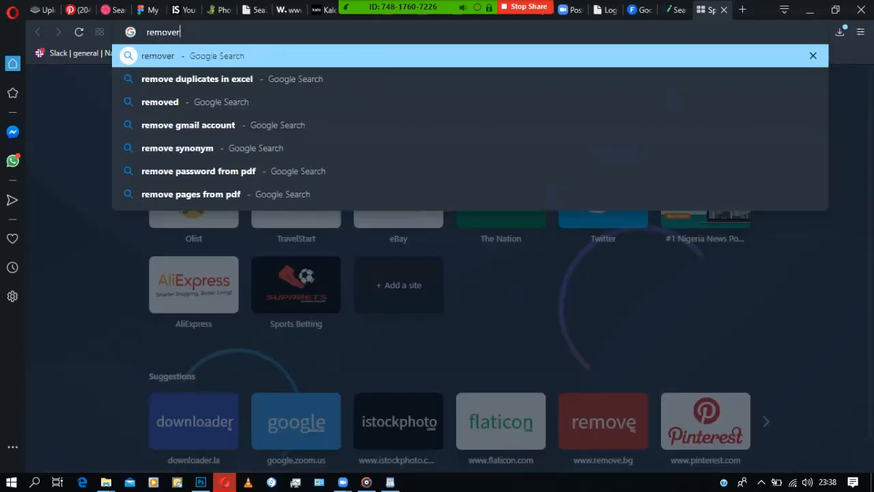
pyautogui.write('bg')
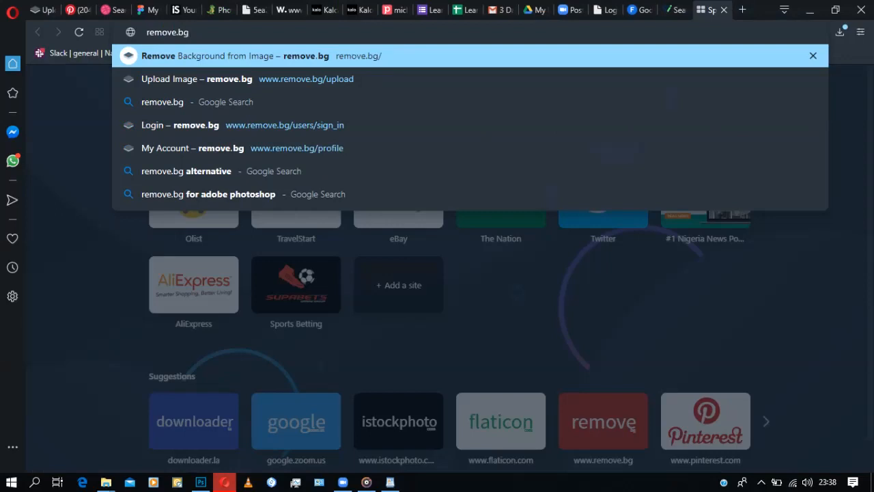
pyautogui.press('Return')
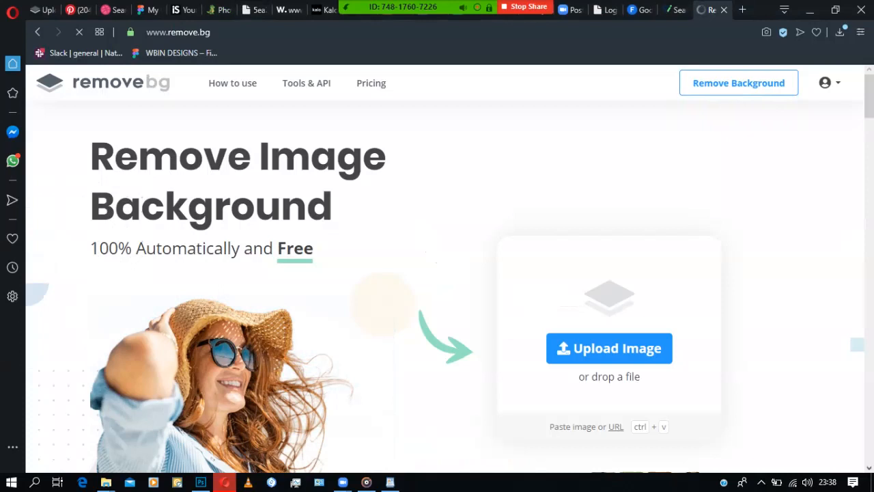
pyautogui.scroll(-3, 437, 273)
pyautogui.scroll(3, 437, 273)
pyautogui.scroll(-5, 437, 273)
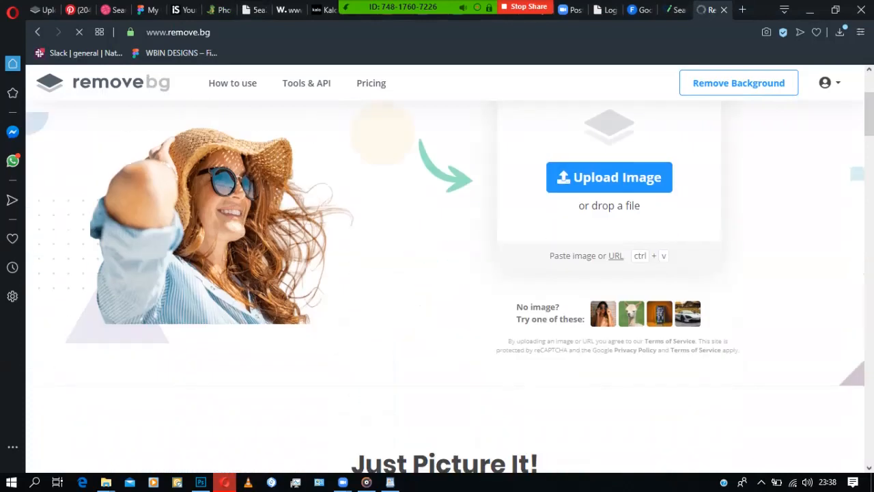
pyautogui.scroll(5, 437, 273)
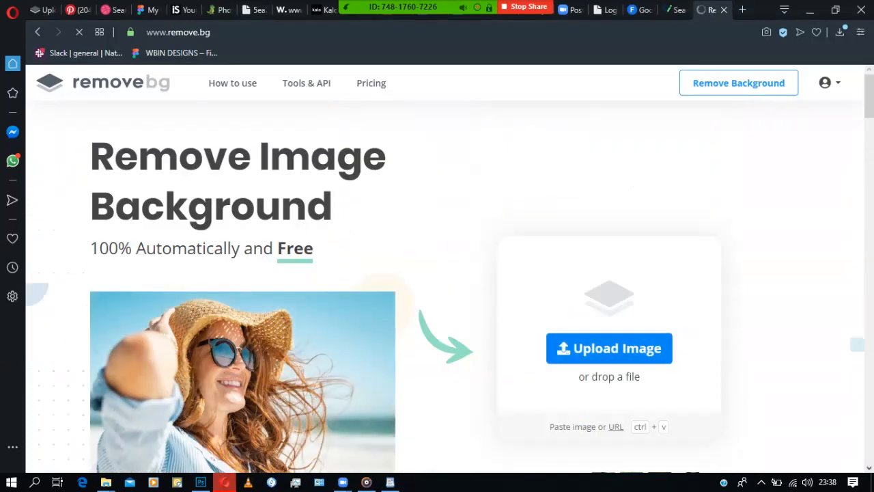
pyautogui.scroll(-2, 437, 273)
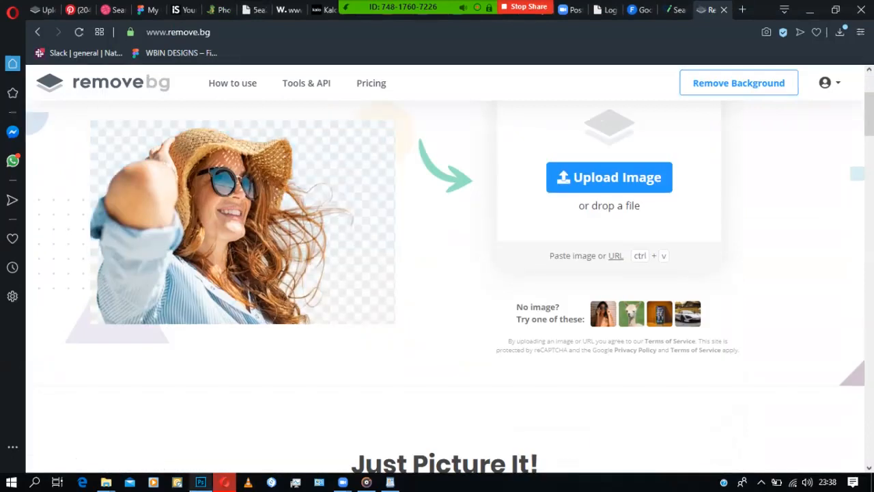
# - Upload the masked man photo 5e7e5b01d0ccd from the Downloads folder to remove.bg to strip its background
pyautogui.moveTo(106, 482)
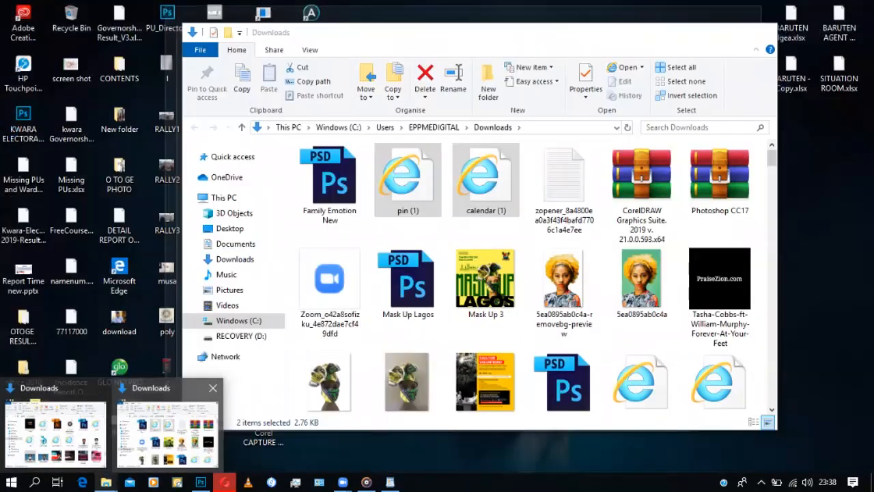
pyautogui.click(168, 430)
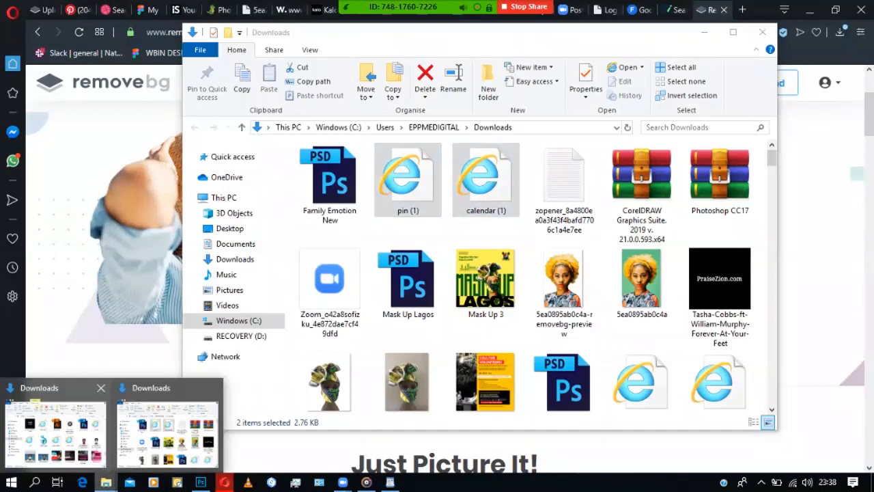
pyautogui.click(58, 424)
pyautogui.click(626, 258)
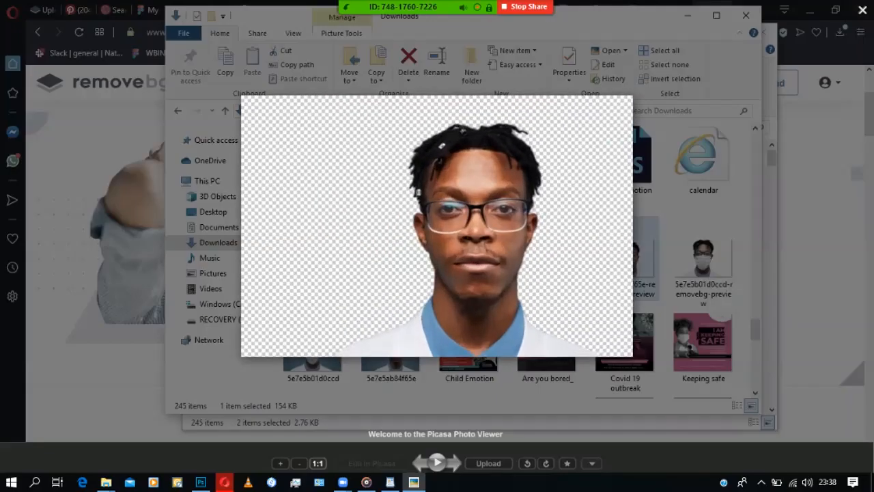
pyautogui.press('Escape')
pyautogui.click(313, 349)
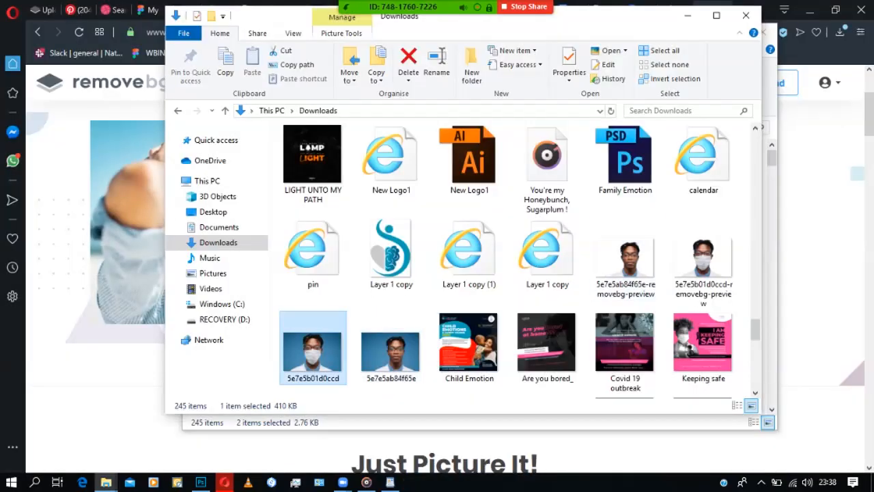
pyautogui.moveTo(369, 386); pyautogui.dragTo(454, 232)
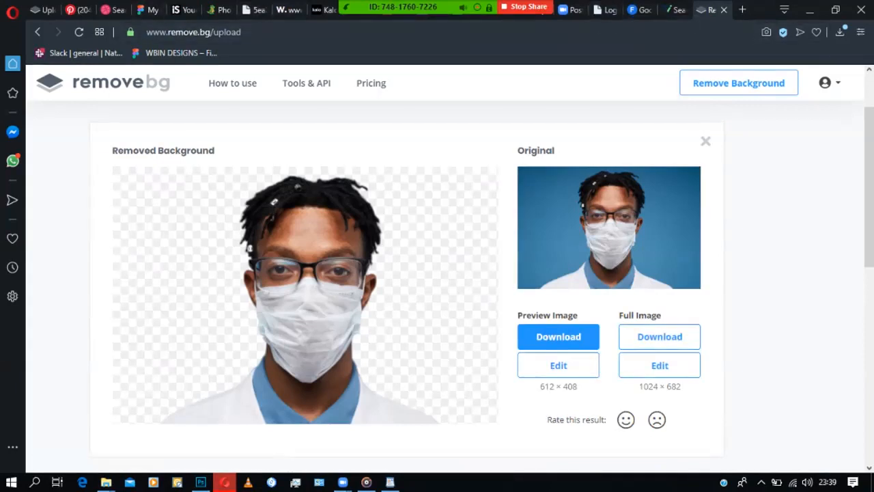
# - Check the masked woman image in its browser tab, and browse Downloads and its wetransfer-c6a526 subfolder for another portrait to try
pyautogui.click(255, 10)
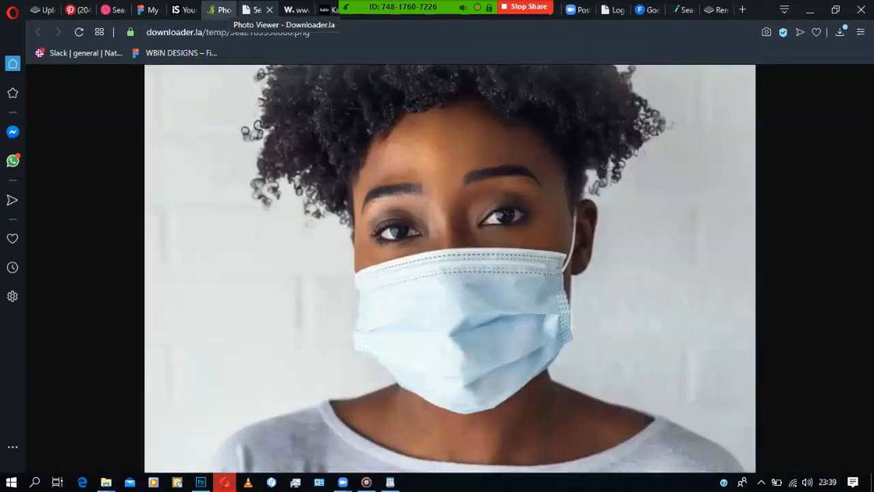
pyautogui.click(714, 10)
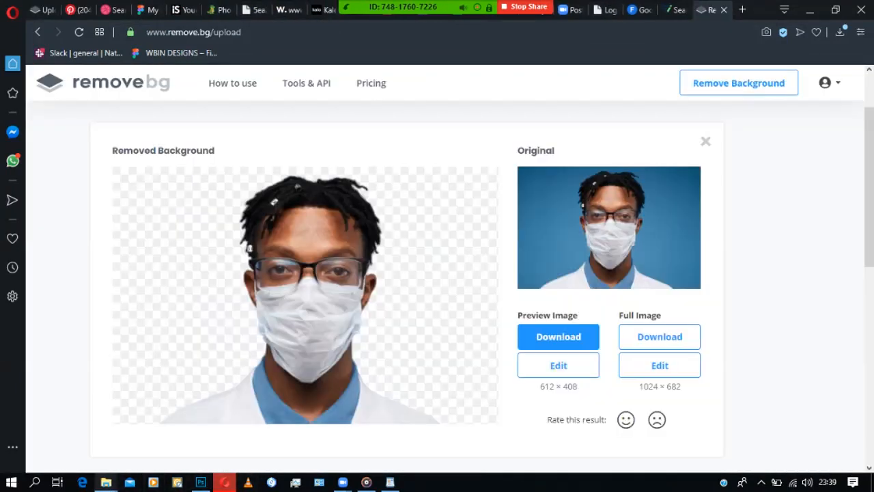
pyautogui.moveTo(106, 482)
pyautogui.click(55, 427)
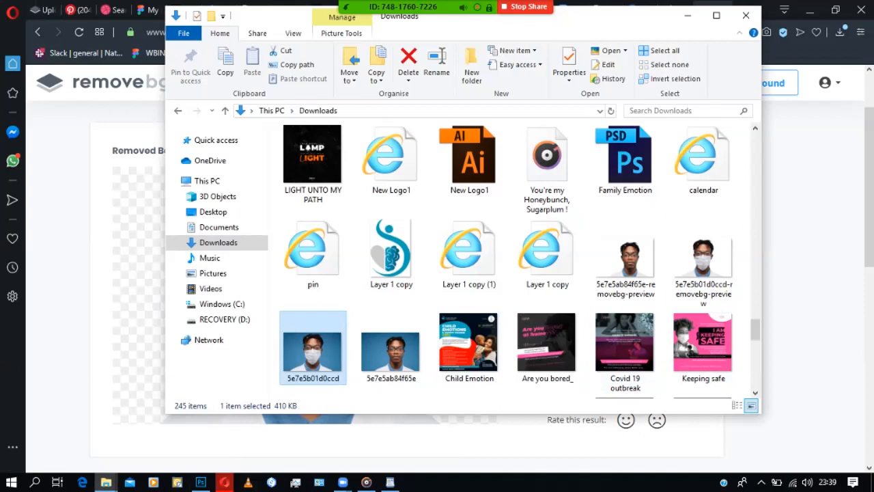
pyautogui.scroll(-2, 703, 273)
pyautogui.scroll(-3, 702, 273)
pyautogui.scroll(3, 702, 273)
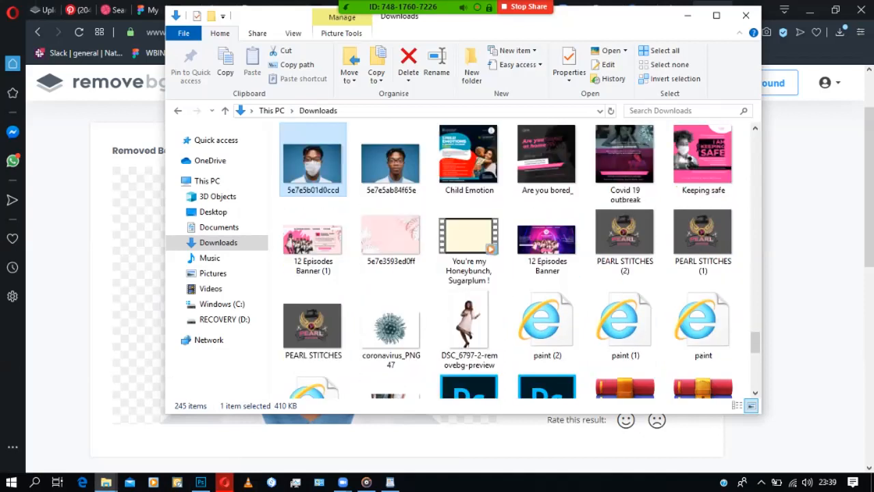
pyautogui.scroll(-2, 546, 267)
pyautogui.scroll(-5, 550, 268)
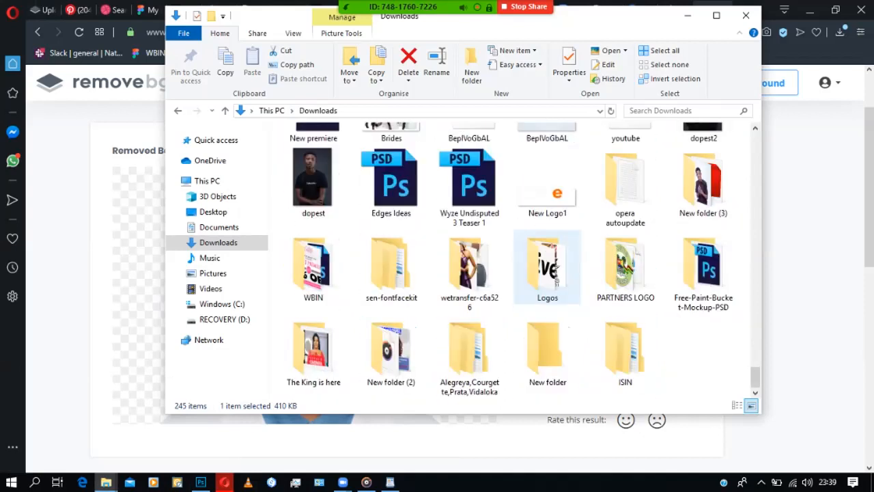
pyautogui.doubleClick(469, 268)
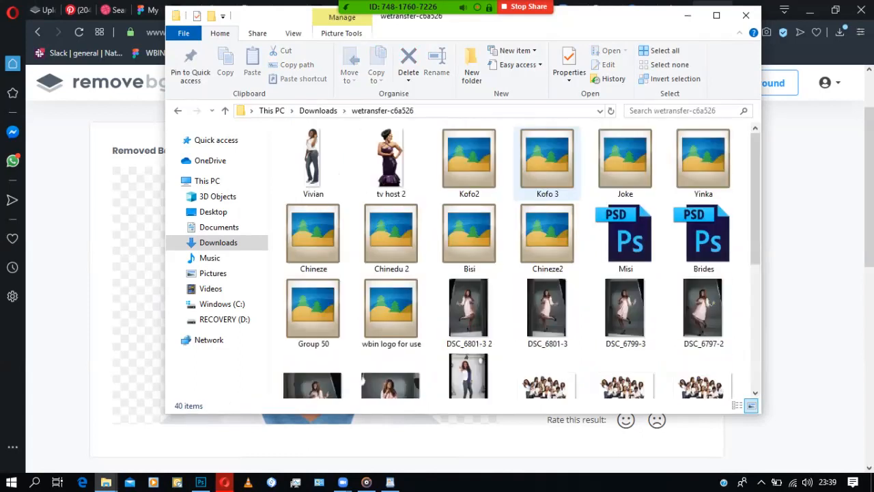
pyautogui.scroll(-2, 547, 225)
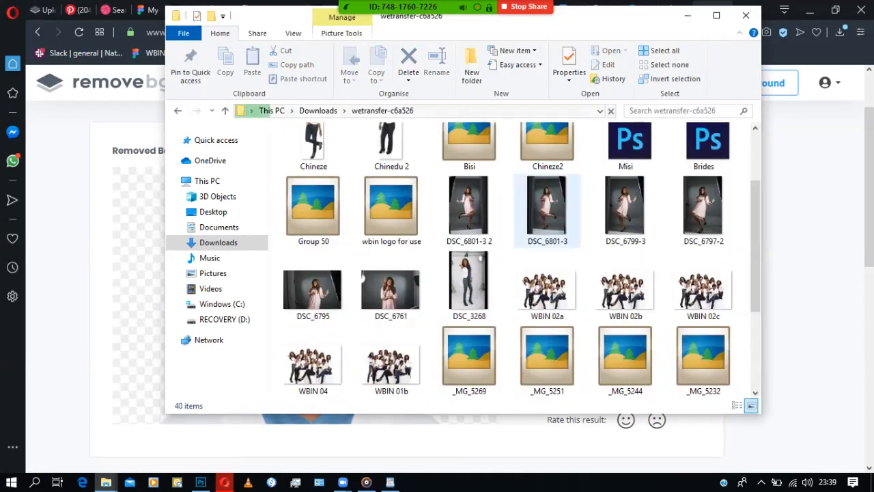
pyautogui.scroll(-3, 547, 208)
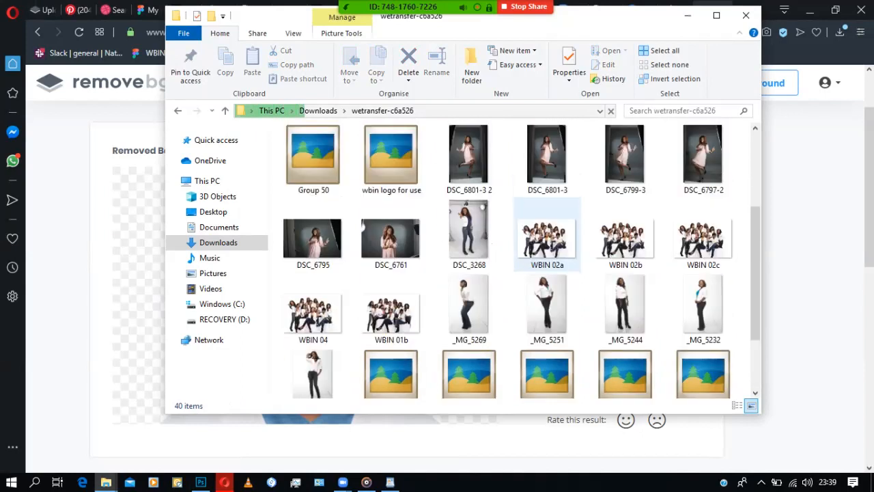
pyautogui.scroll(6, 547, 211)
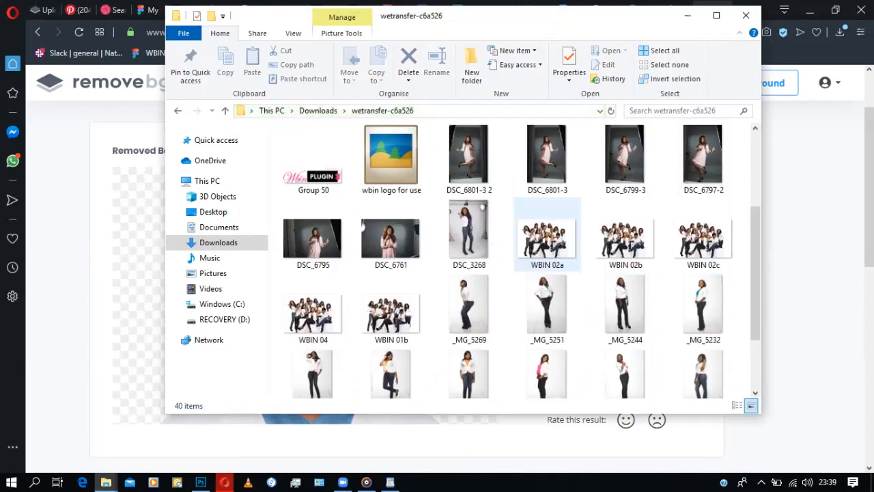
pyautogui.hotkey('alt', 'Left')
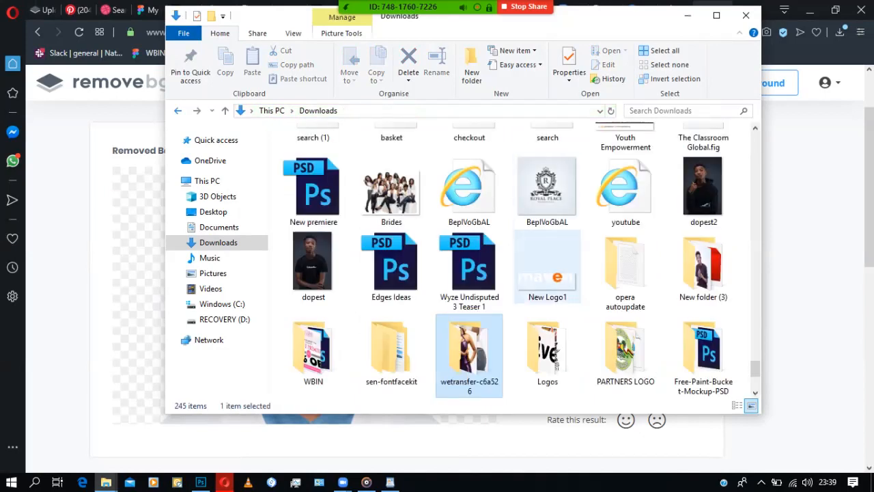
# - Find the photo 20191107_091814 in the Downloads folder and try to carry it over to the Opera window
pyautogui.scroll(3, 547, 253)
pyautogui.scroll(15, 546, 253)
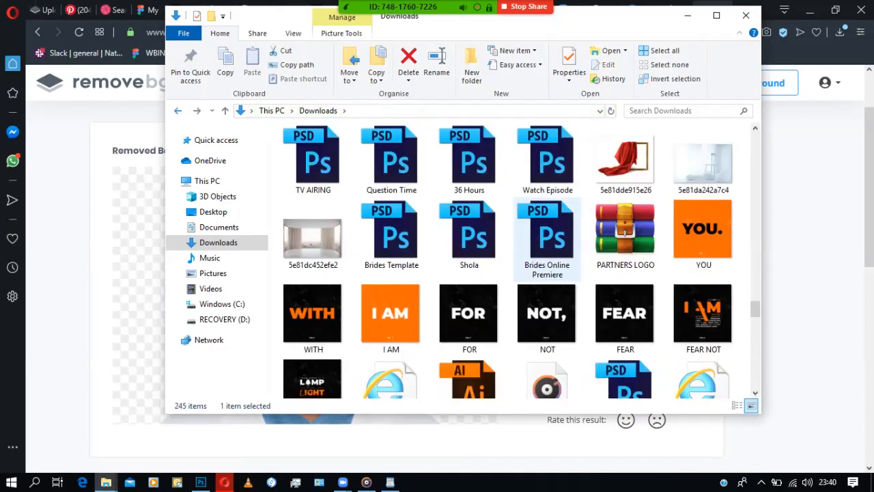
pyautogui.scroll(5, 547, 252)
pyautogui.scroll(-2, 624, 273)
pyautogui.click(624, 270)
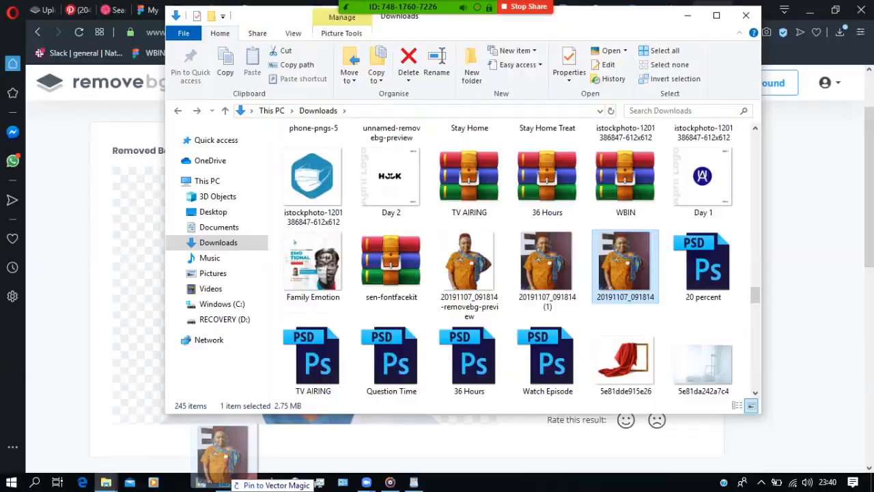
pyautogui.click(201, 482)
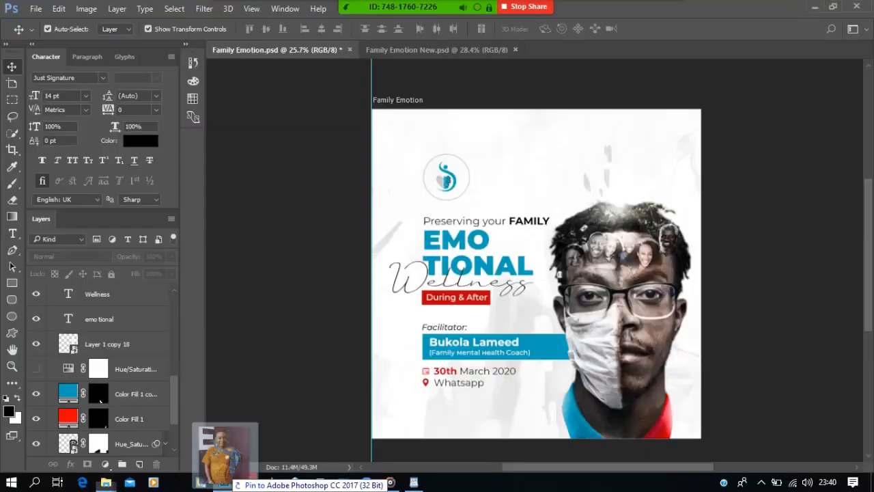
pyautogui.click(224, 482)
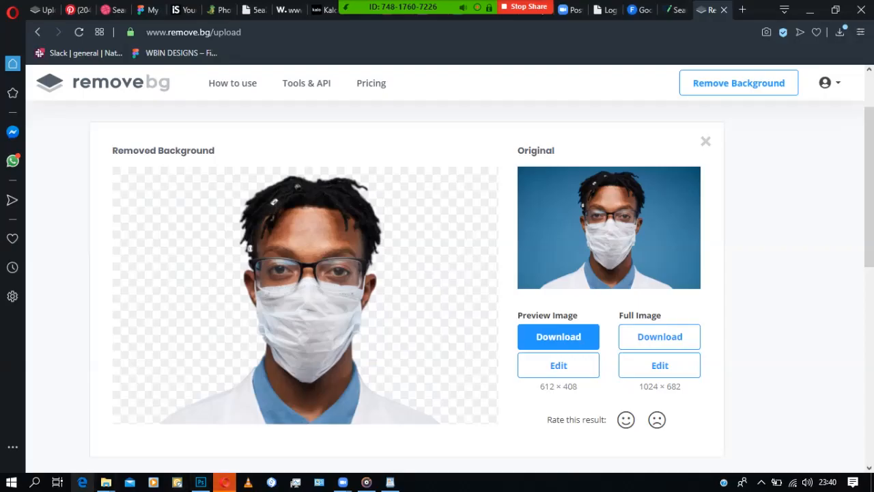
# - Upload the photo 20191107_091814 from the Downloads folder to remove.bg and review the cutout and its download options
pyautogui.moveTo(106, 482)
pyautogui.click(55, 430)
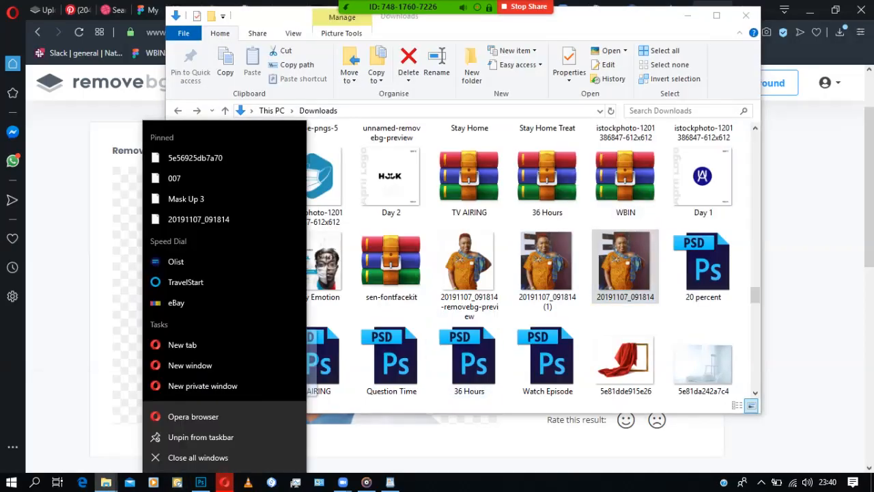
pyautogui.rightClick(224, 482)
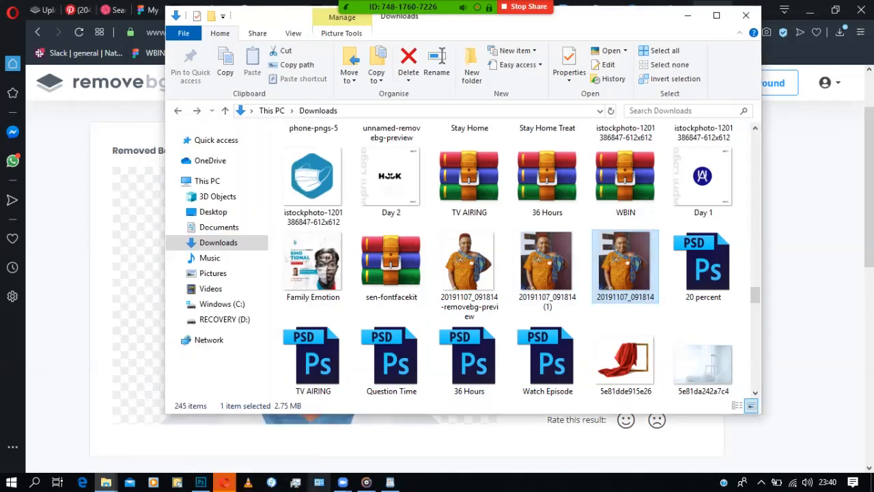
pyautogui.moveTo(625, 263); pyautogui.dragTo(224, 482)
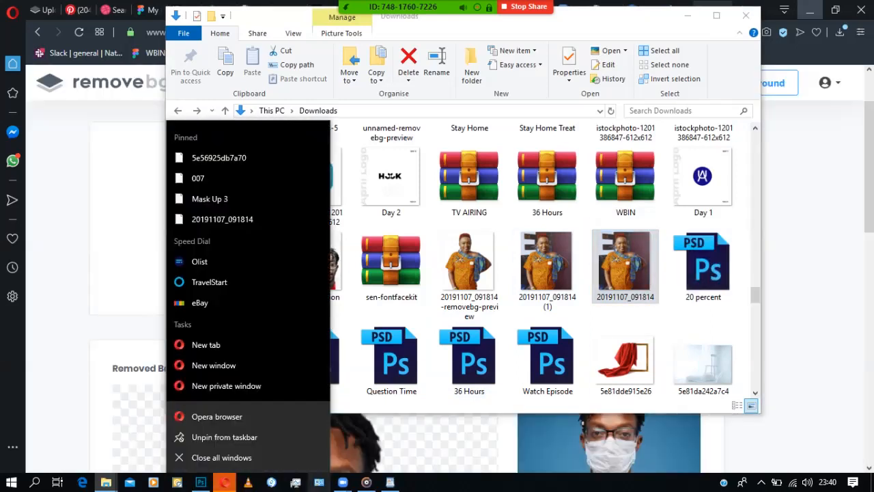
pyautogui.click(810, 11)
pyautogui.click(224, 482)
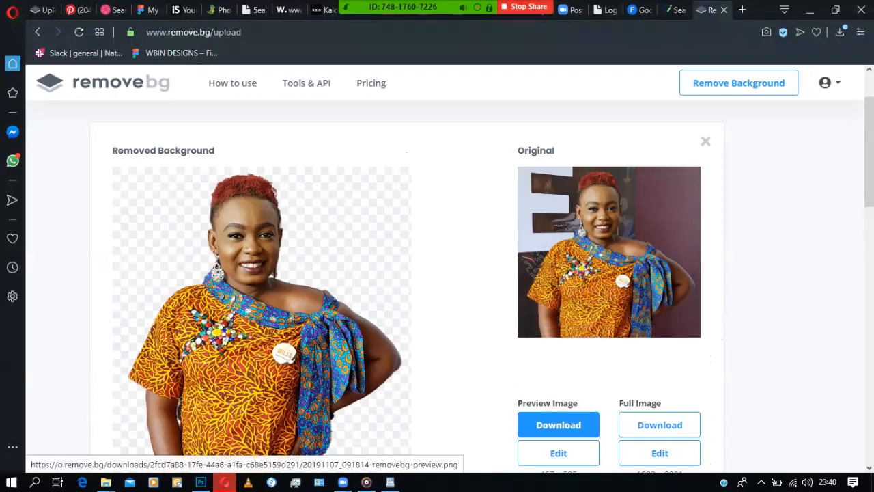
pyautogui.scroll(-3, 558, 423)
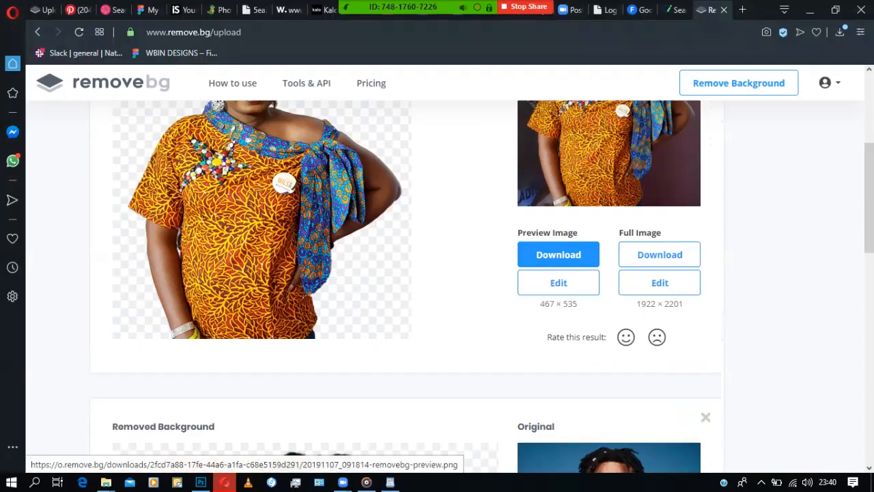
pyautogui.scroll(3, 558, 423)
pyautogui.scroll(-1, 558, 423)
pyautogui.scroll(-2, 558, 307)
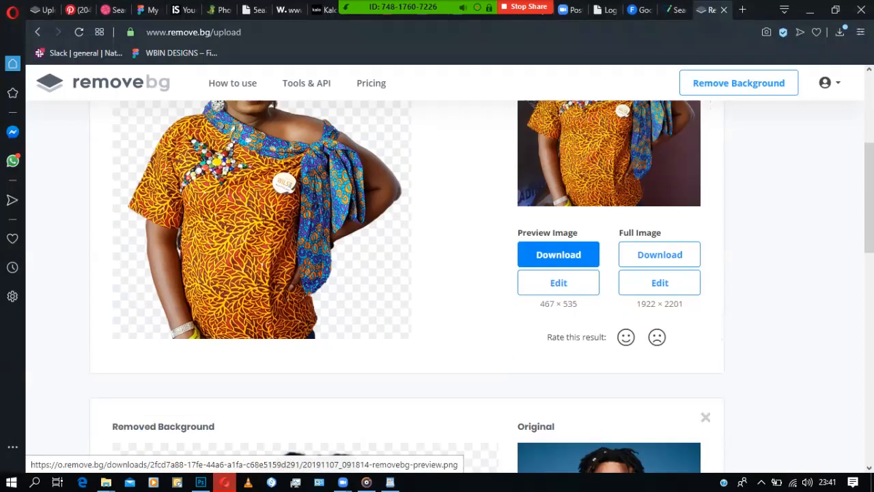
pyautogui.scroll(-4, 559, 424)
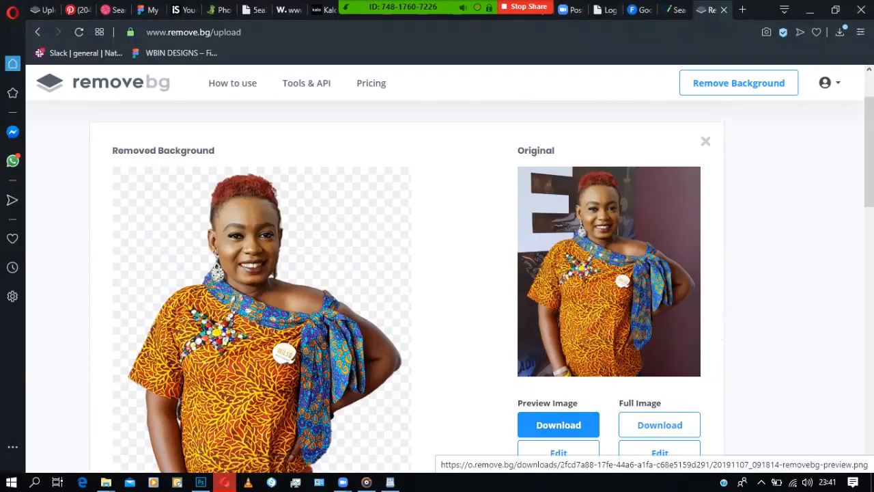
# - Place the cutouts 5e7e5ab84f65e-removebg-preview and 5e7e5b01d0ccd-removebg-preview from Downloads into Photoshop's Family Emotion New document
pyautogui.moveTo(106, 482)
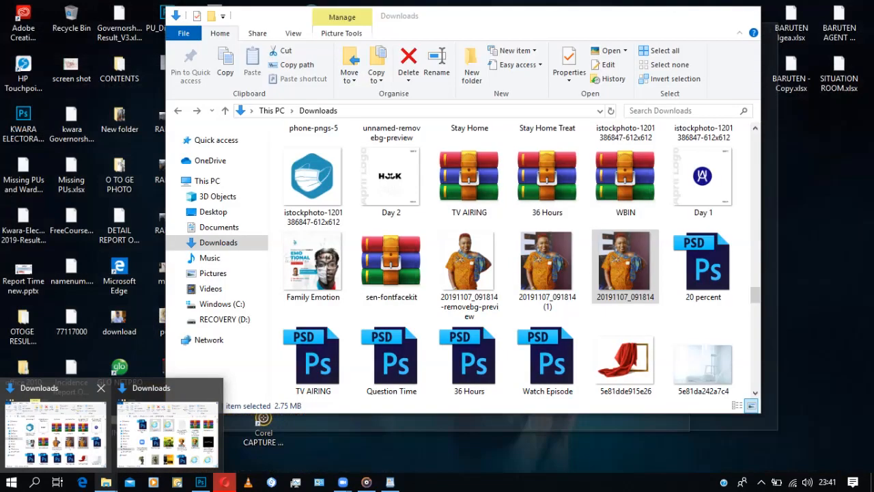
pyautogui.click(58, 424)
pyautogui.scroll(2, 625, 355)
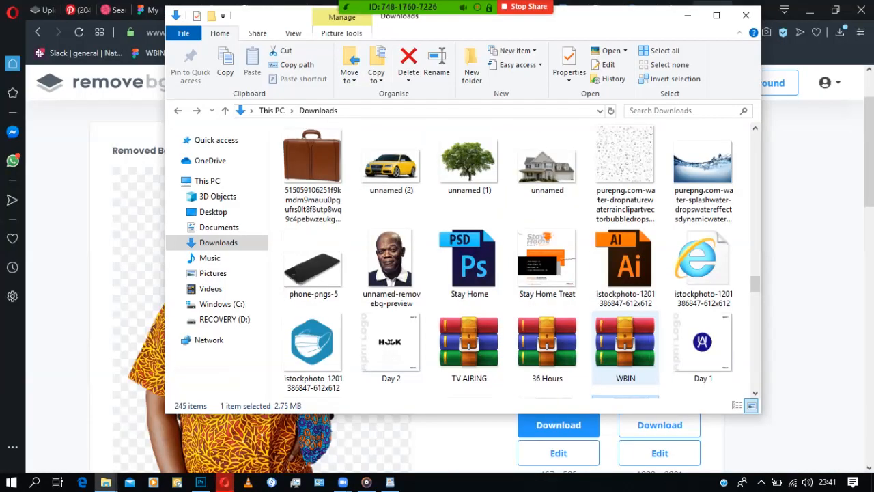
pyautogui.scroll(1, 625, 355)
pyautogui.scroll(-6, 625, 355)
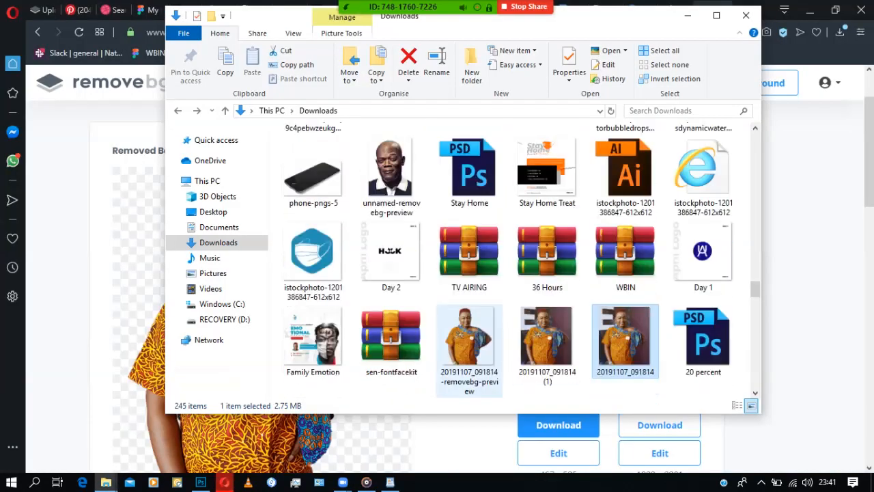
pyautogui.scroll(-2, 469, 341)
pyautogui.click(626, 263)
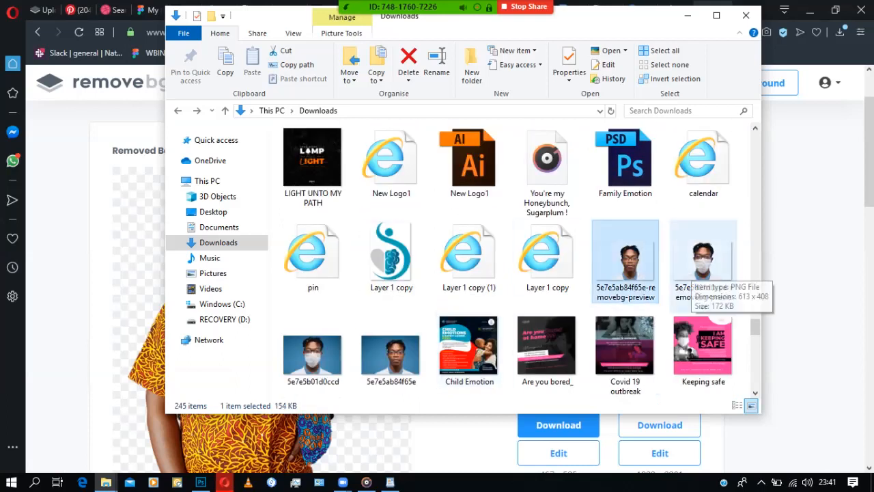
pyautogui.keyDown('ctrl'); pyautogui.click(704, 265); pyautogui.keyUp('ctrl')
pyautogui.moveTo(703, 265); pyautogui.dragTo(534, 259)
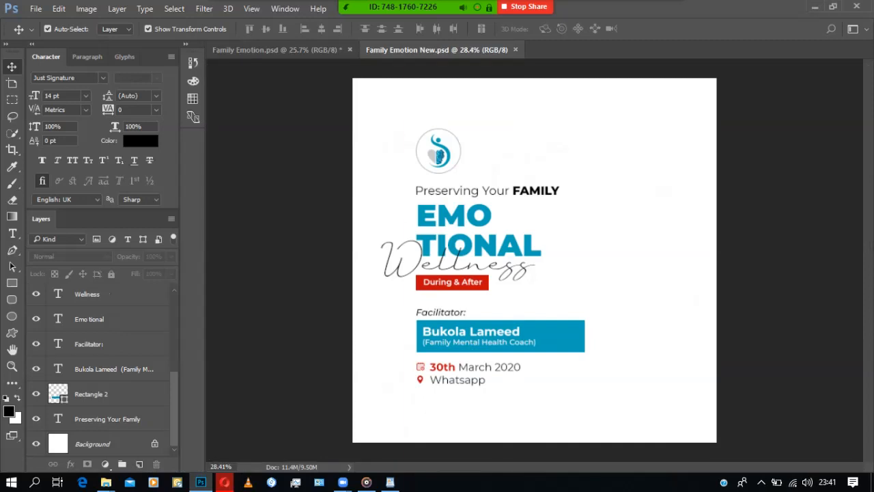
pyautogui.press('Return')
pyautogui.press('Return')
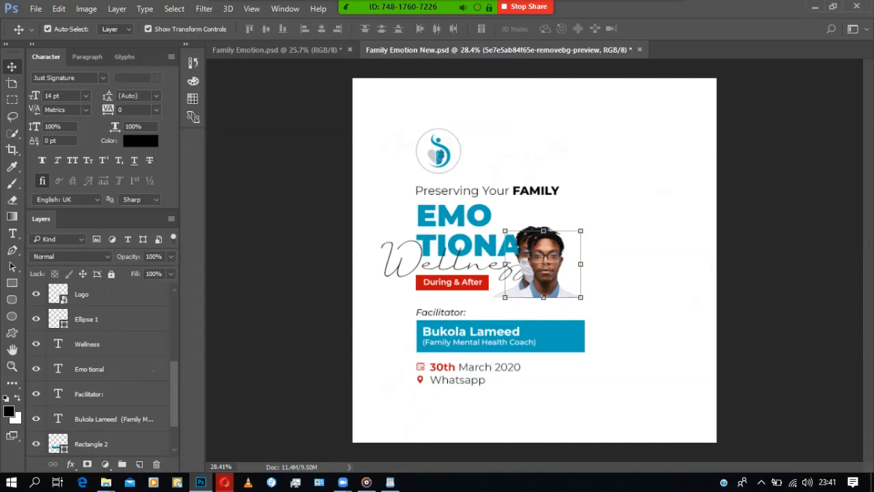
# - Confirm the placed unmasked cutout and move it to the right of the masked man's cutout
pyautogui.press('Return')
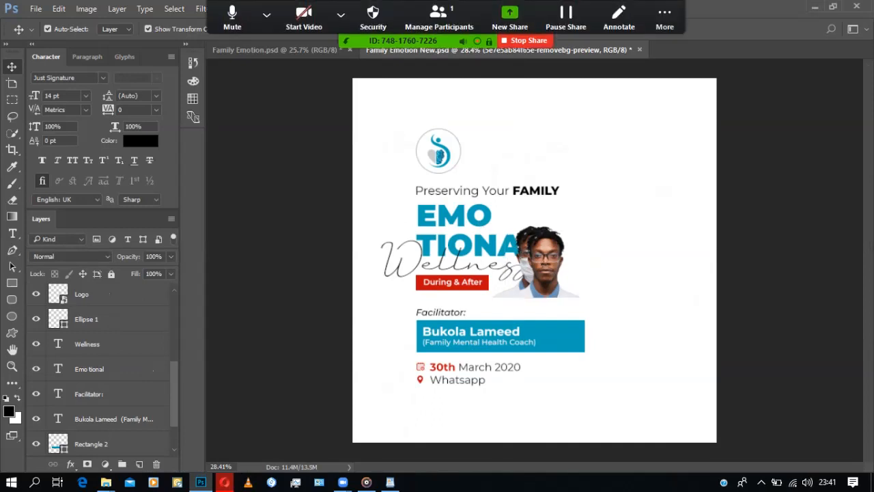
pyautogui.moveTo(547, 265); pyautogui.dragTo(626, 265)
pyautogui.click(593, 213)
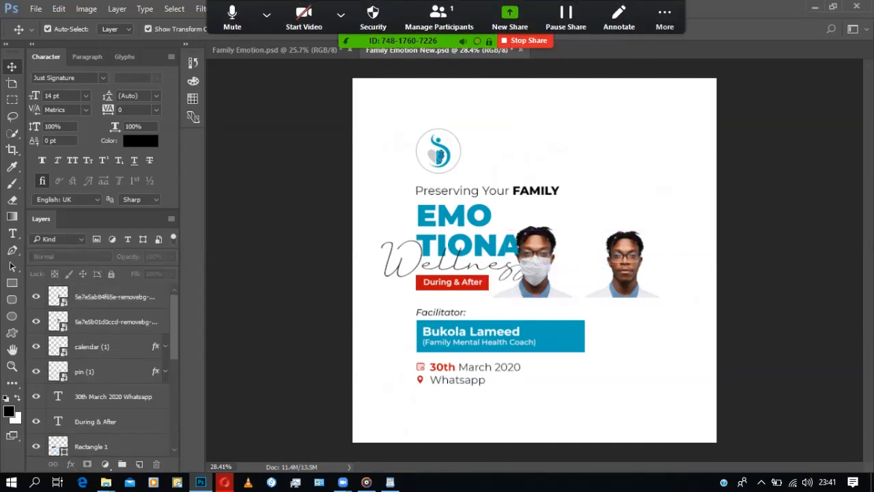
# - Enlarge the masked man's cutout to about 320% and position it in the flyer's lower right, with the shoulders at the bottom edge
pyautogui.click(536, 265)
pyautogui.hotkey('ctrl', 't')
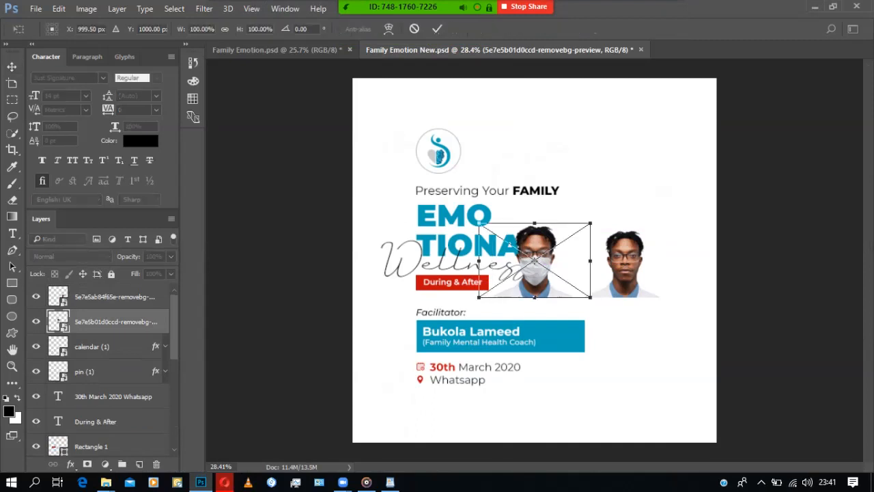
pyautogui.moveTo(590, 296); pyautogui.dragTo(783, 426)
pyautogui.moveTo(479, 222); pyautogui.dragTo(426, 189)
pyautogui.moveTo(624, 191); pyautogui.dragTo(628, 210)
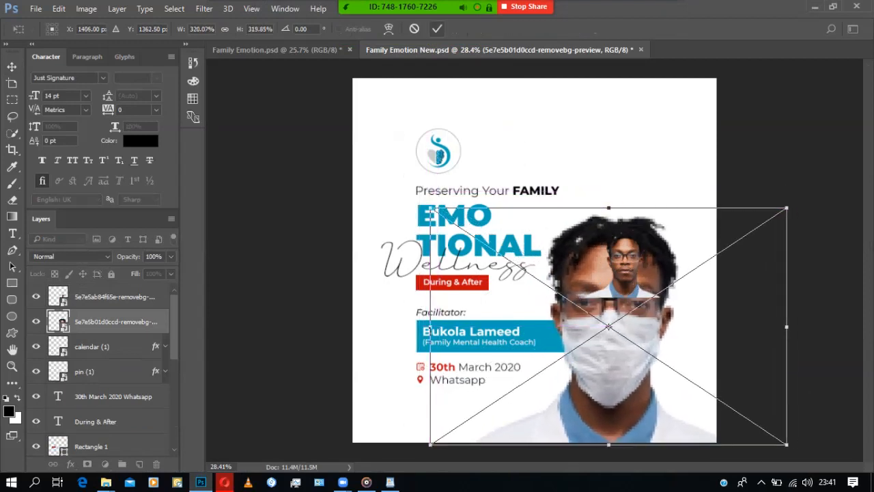
pyautogui.press('Return')
# - Enlarge the unmasked man's cutout and position it over the masked one so that the glasses and faces roughly line up
pyautogui.moveTo(618, 266); pyautogui.dragTo(602, 411)
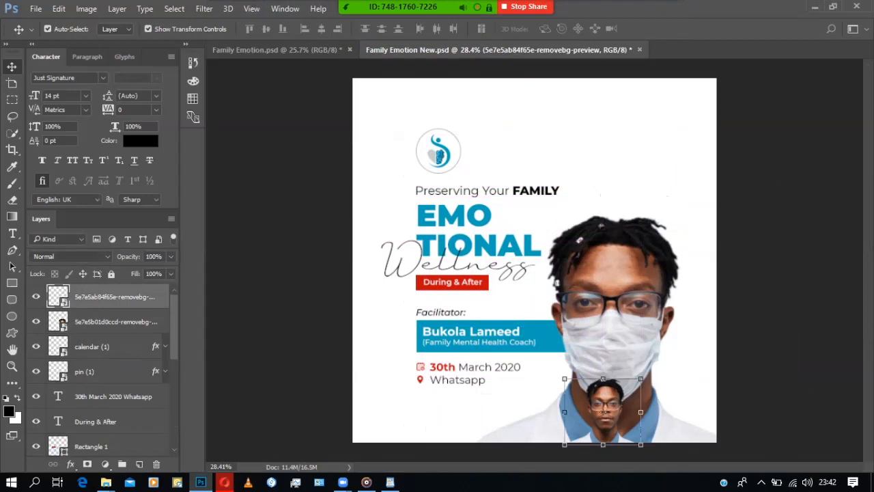
pyautogui.moveTo(640, 377); pyautogui.dragTo(858, 232)
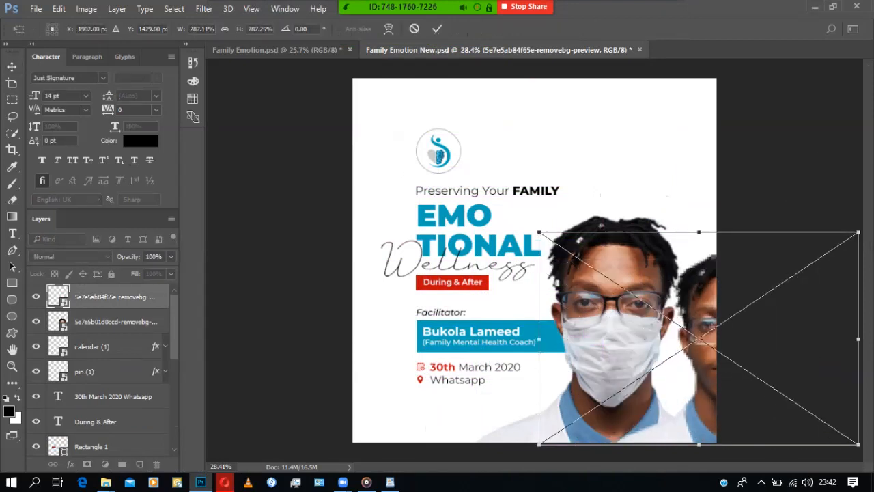
pyautogui.moveTo(539, 232); pyautogui.dragTo(387, 131)
pyautogui.moveTo(658, 255); pyautogui.dragTo(638, 254)
pyautogui.moveTo(811, 179); pyautogui.dragTo(756, 216)
pyautogui.moveTo(615, 309); pyautogui.dragTo(634, 268)
pyautogui.press('Return')
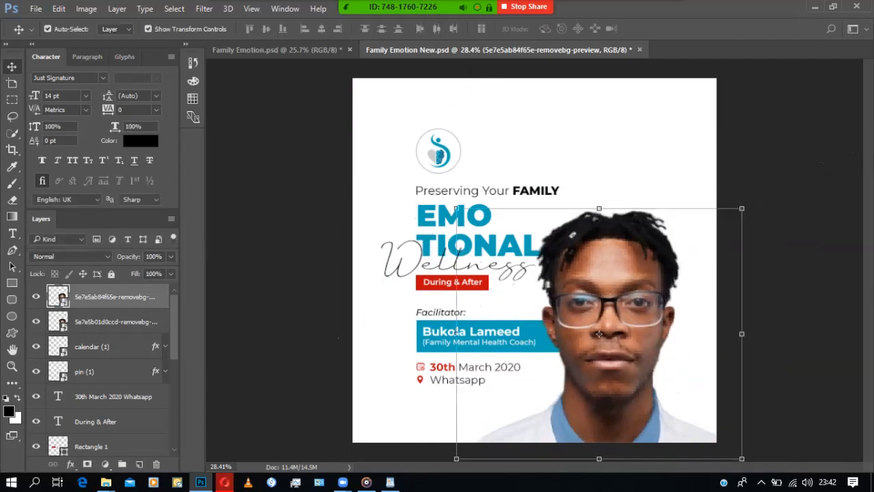
pyautogui.click(665, 19)
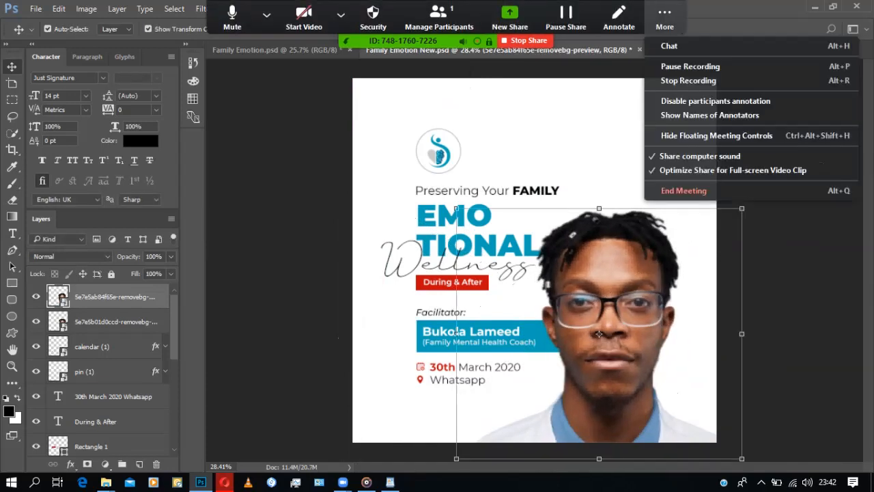
pyautogui.click(690, 66)
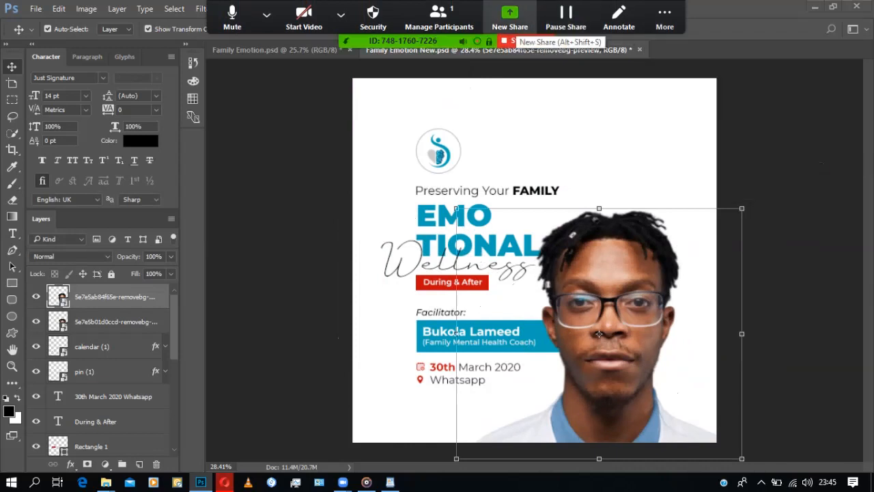
pyautogui.click(267, 14)
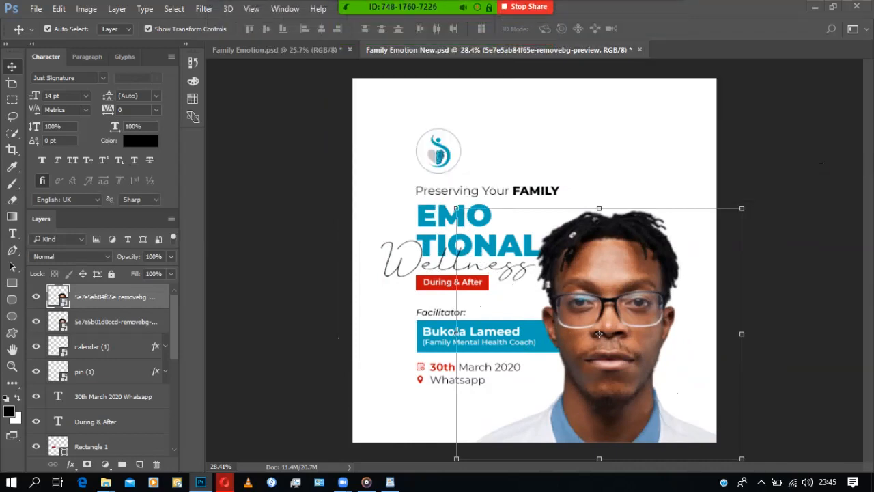
# - Try shifting the unmasked cutout sideways off the masked one, and undo each move
pyautogui.moveTo(586, 243); pyautogui.dragTo(676, 246)
pyautogui.hotkey('ctrl', 'alt', 'z')
pyautogui.hotkey('ctrl', 'alt', 'z')
pyautogui.moveTo(621, 261); pyautogui.dragTo(677, 261)
pyautogui.hotkey('ctrl', 'z')
# - Hide and show the unmasked cutout and lower its opacity to 68% to compare the faces, then restore it to 100%
pyautogui.rightClick(113, 297)
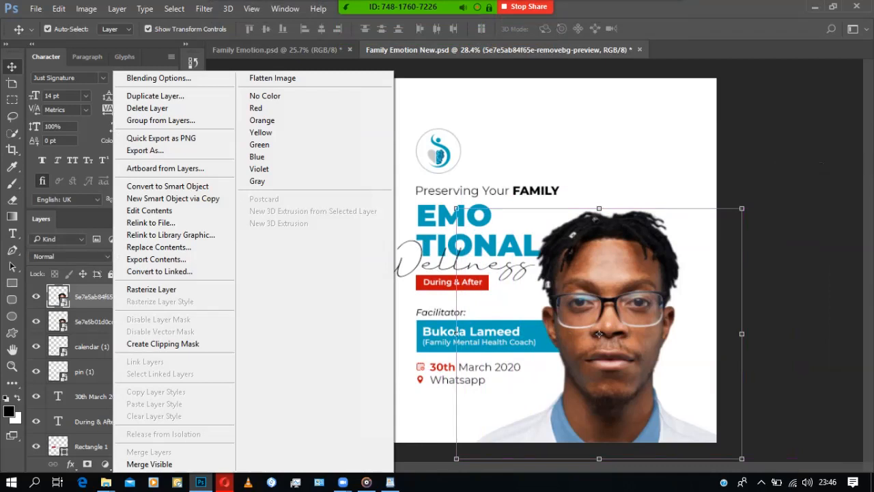
pyautogui.press('Escape')
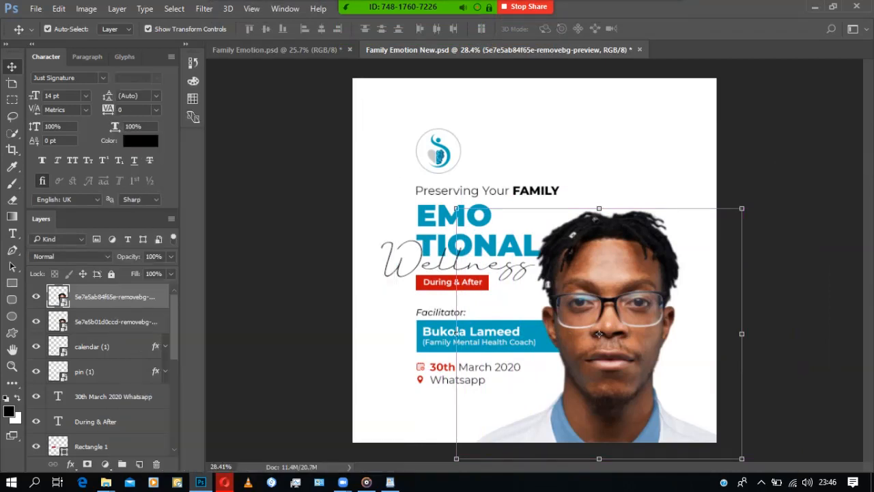
pyautogui.click(36, 296)
pyautogui.click(37, 296)
pyautogui.press('5')
pyautogui.press('8')
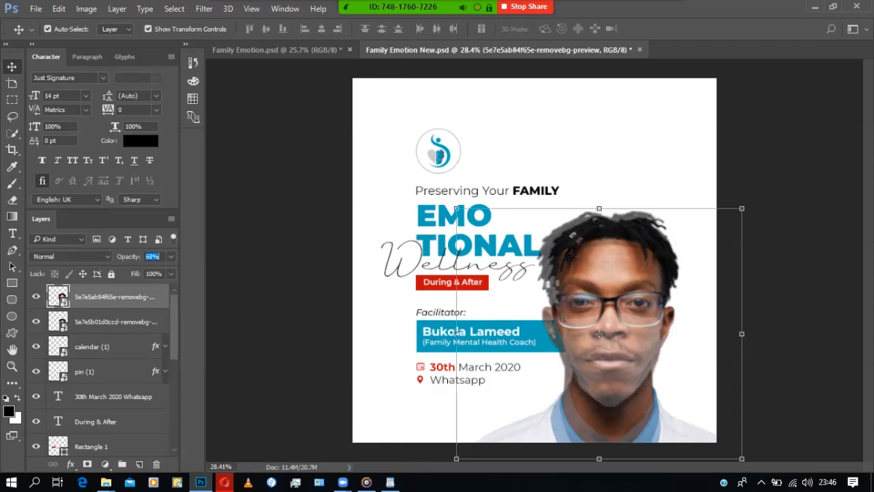
pyautogui.press('0')
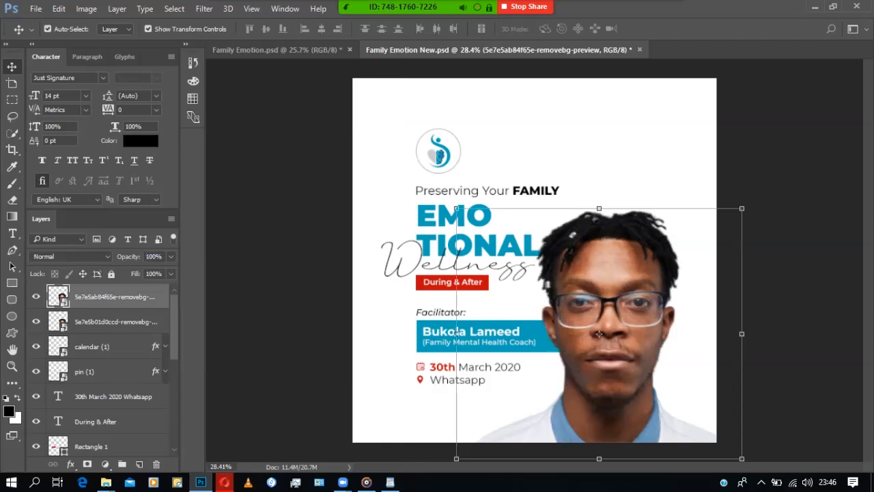
# - Try moving the unmasked cutout to the right and downward to uncover the masked face, and undo the moves
pyautogui.moveTo(599, 333); pyautogui.dragTo(632, 340)
pyautogui.moveTo(645, 240); pyautogui.dragTo(693, 249)
pyautogui.hotkey('ctrl', 'z')
pyautogui.moveTo(609, 263); pyautogui.dragTo(605, 311)
pyautogui.hotkey('ctrl', 'z')
pyautogui.moveTo(657, 265); pyautogui.dragTo(717, 268)
pyautogui.hotkey('ctrl', 'z')
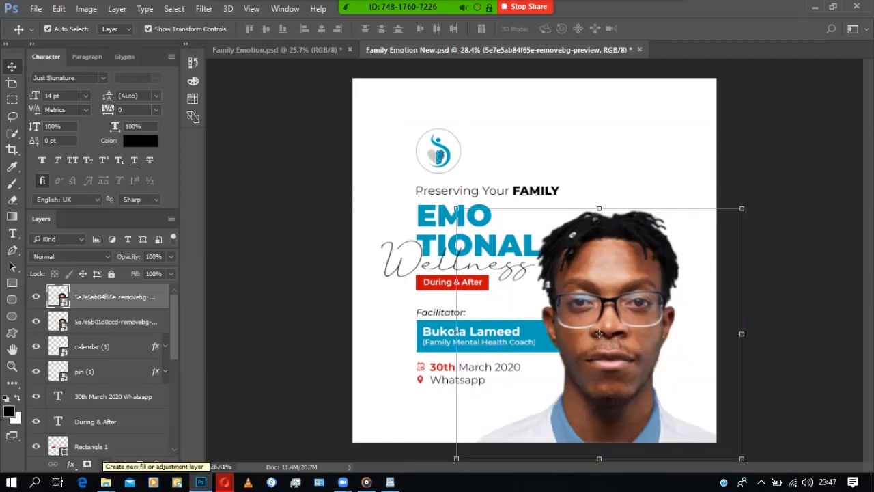
# - Try a Channel Mixer adjustment layer with the red channel's Red value at -194%, and undo the adjustment and its layer
pyautogui.click(104, 464)
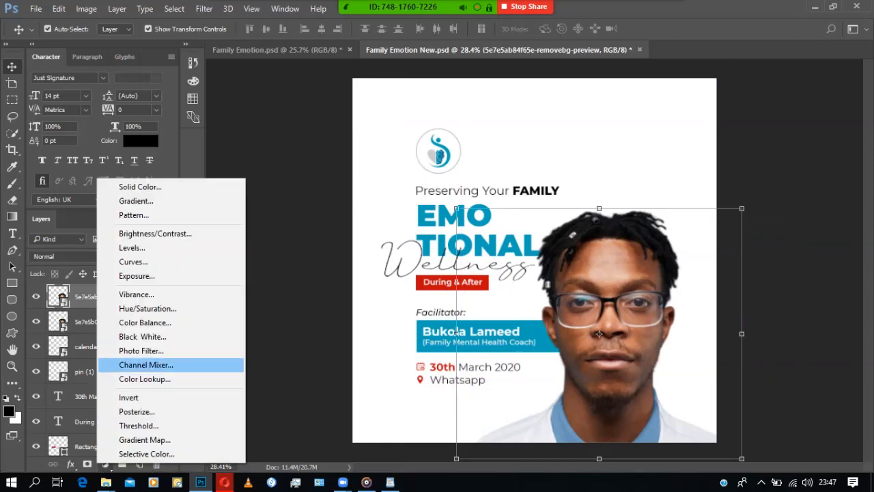
pyautogui.click(146, 365)
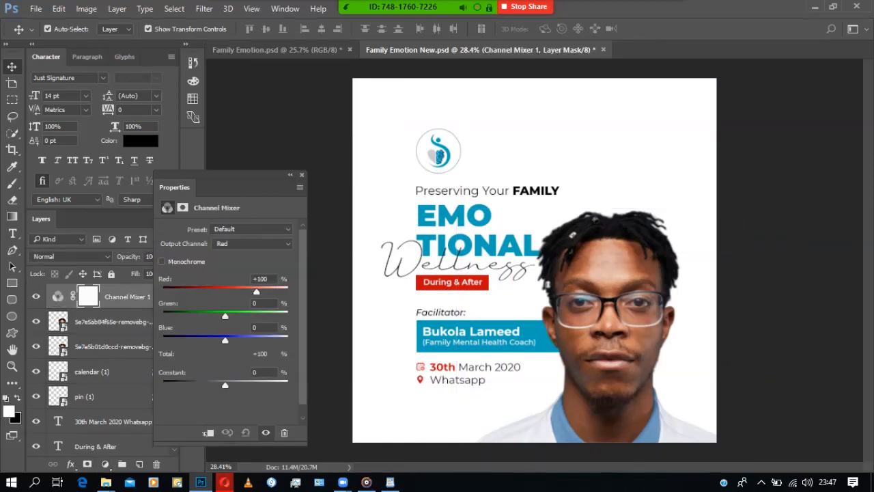
pyautogui.click(182, 207)
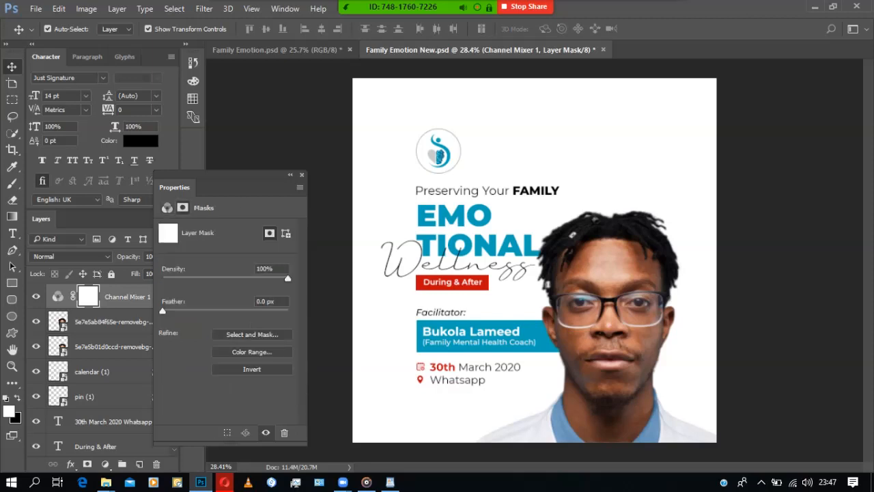
pyautogui.click(166, 206)
pyautogui.moveTo(256, 292); pyautogui.dragTo(164, 291)
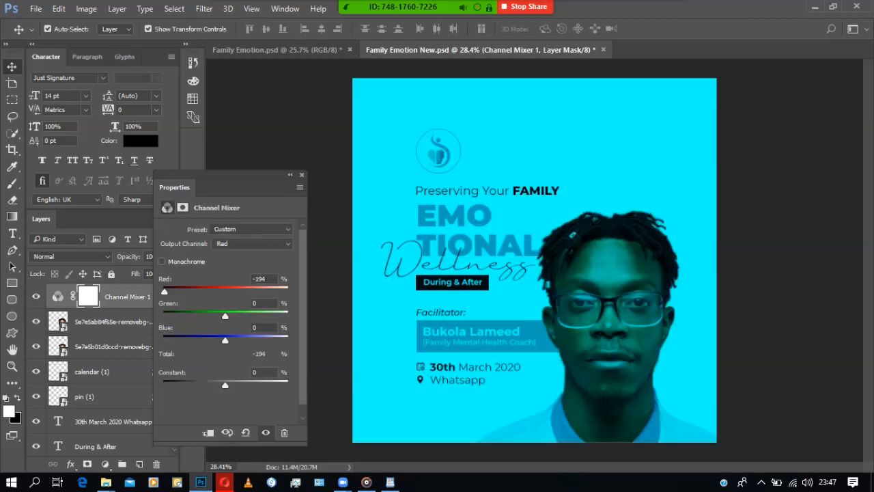
pyautogui.click(302, 174)
pyautogui.hotkey('ctrl', 'z')
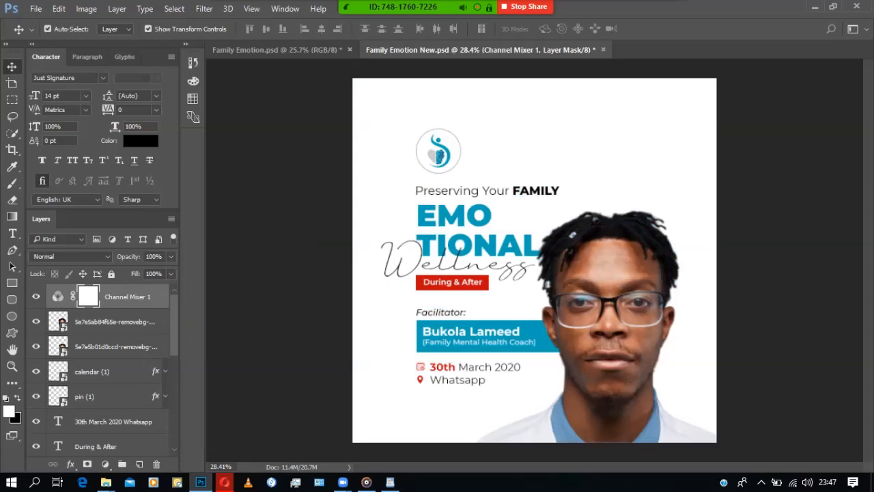
pyautogui.hotkey('ctrl', 'alt', 'z')
# - Add a Black & White adjustment layer with default values and clip it to the unmasked man's cutout
pyautogui.click(106, 464)
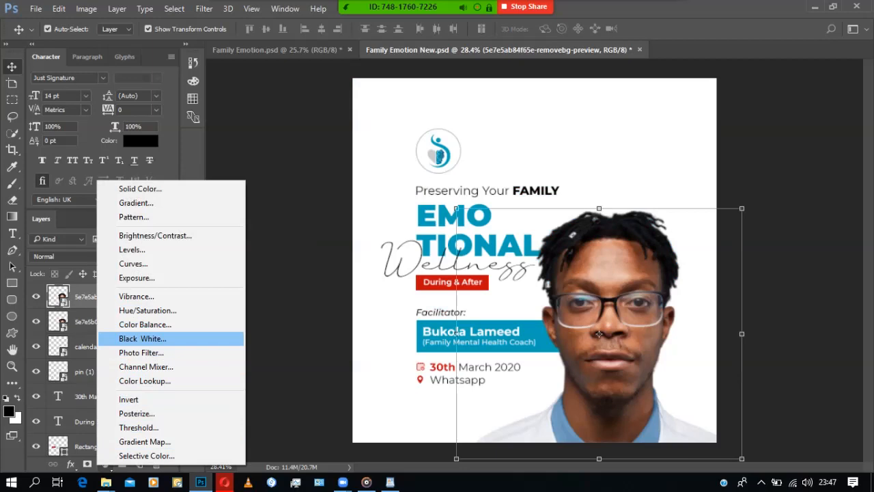
pyautogui.click(142, 338)
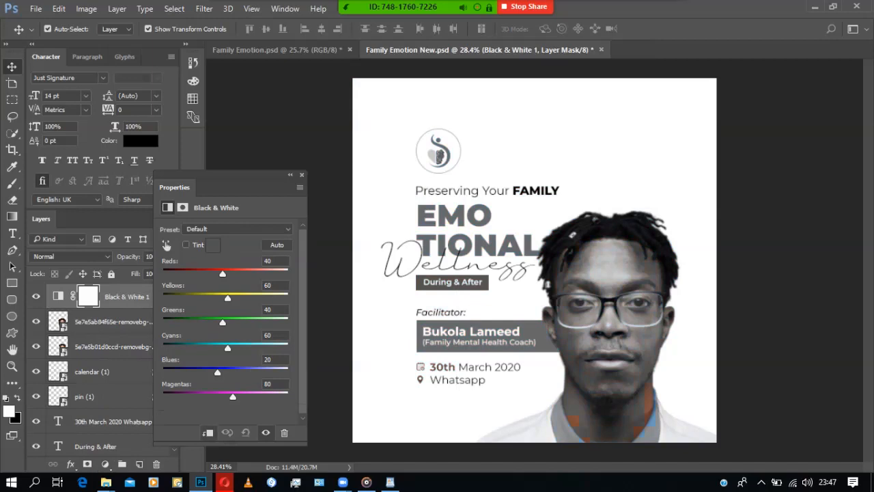
pyautogui.click(207, 432)
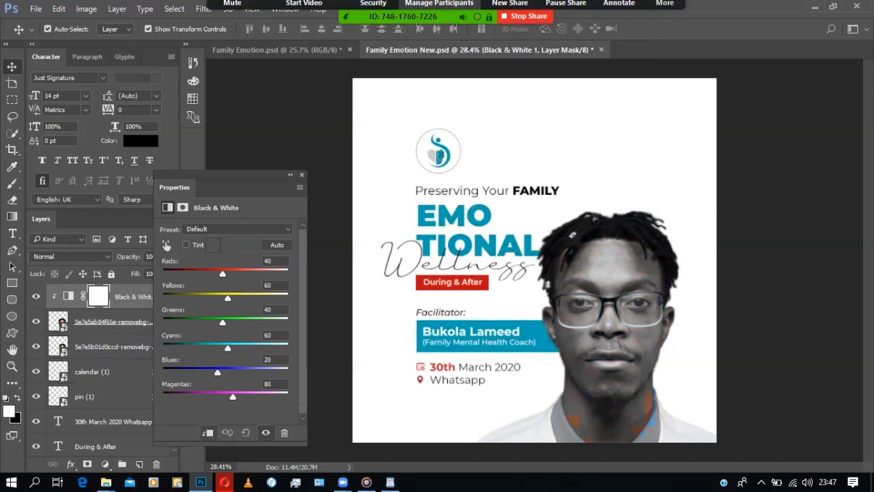
pyautogui.click(208, 433)
pyautogui.click(207, 432)
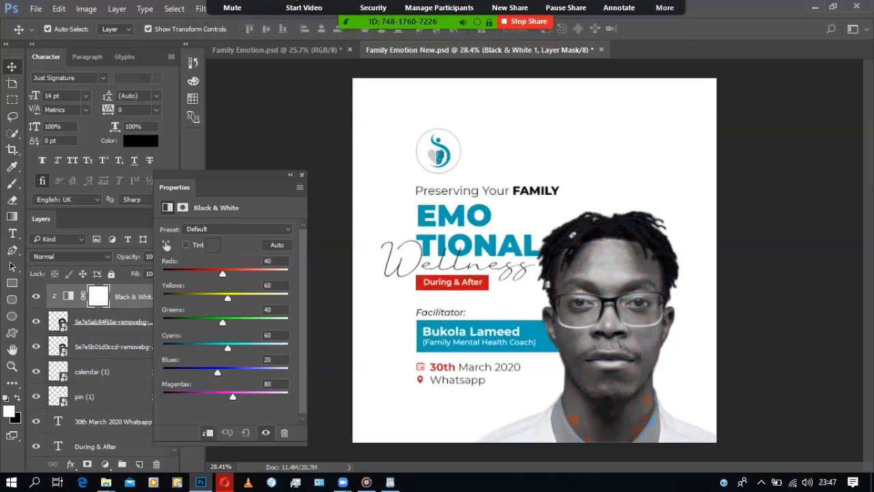
pyautogui.click(290, 175)
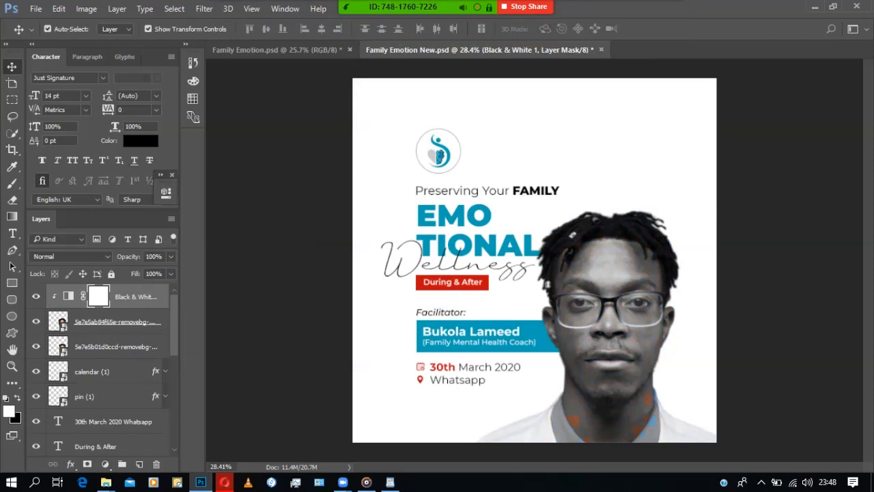
# - Undo a trial move of the portrait and delete the clipped Black & White adjustment layer
pyautogui.click(604, 321)
pyautogui.moveTo(590, 355); pyautogui.dragTo(610, 355)
pyautogui.hotkey('ctrl', 'z')
pyautogui.click(135, 296)
pyautogui.press('Delete')
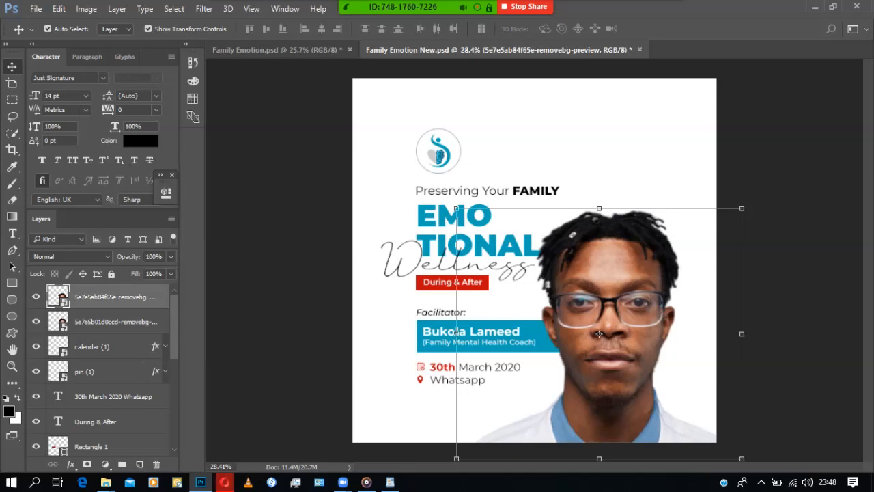
# - Set the unmasked cutout's opacity to 72% and shift it slightly right so its left outline matches the masked head below
pyautogui.moveTo(598, 333)
pyautogui.mouseDown()
pyautogui.moveTo(683, 334)
pyautogui.moveTo(599, 333)
pyautogui.mouseUp()
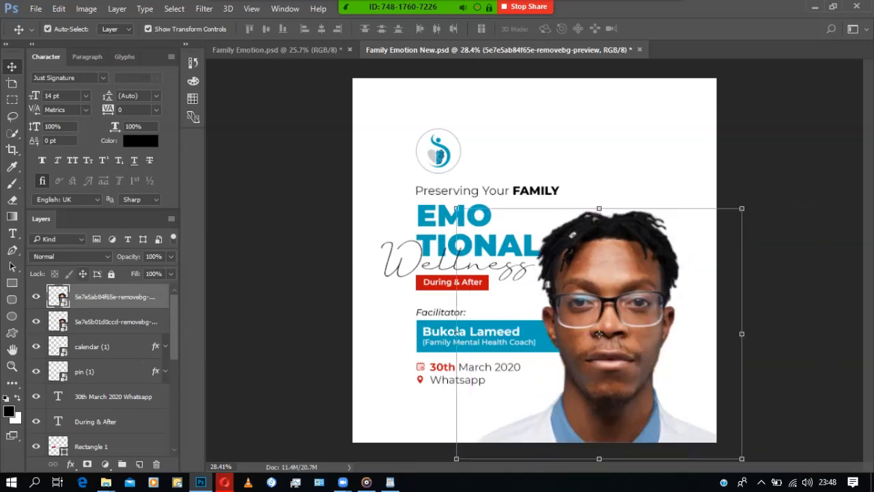
pyautogui.press('7')
pyautogui.press('6')
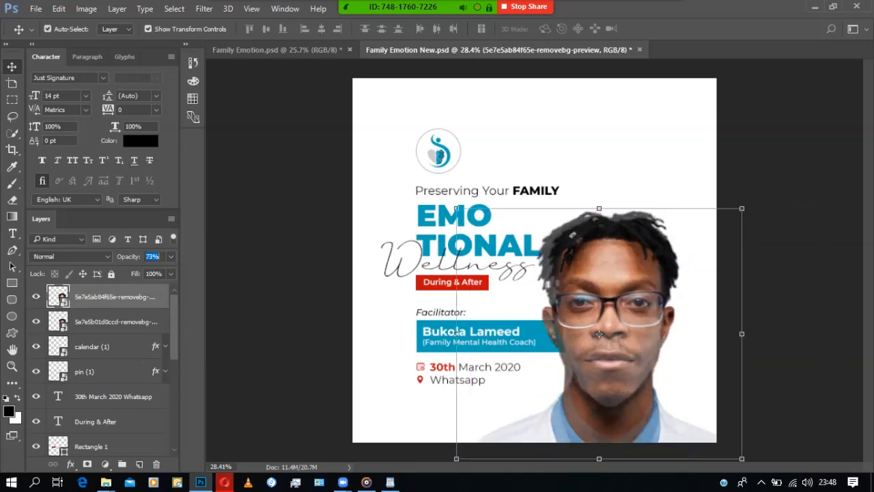
pyautogui.press('7')
pyautogui.press('2')
pyautogui.moveTo(598, 333); pyautogui.dragTo(594, 333)
pyautogui.moveTo(612, 269)
pyautogui.mouseDown()
pyautogui.moveTo(617, 279)
pyautogui.moveTo(626, 270)
pyautogui.mouseUp()
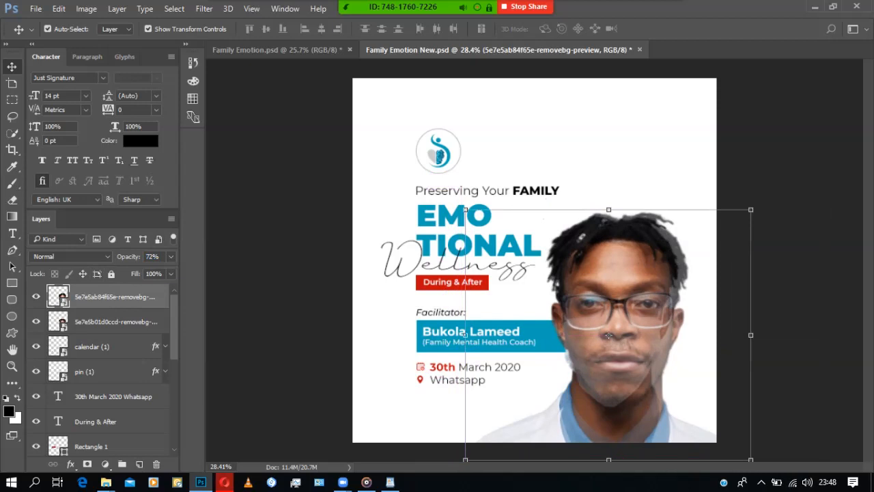
# - Scale the semi-transparent unmasked cutout down to about 365% so that its head and glasses fit the masked cutout
pyautogui.hotkey('ctrl', 't')
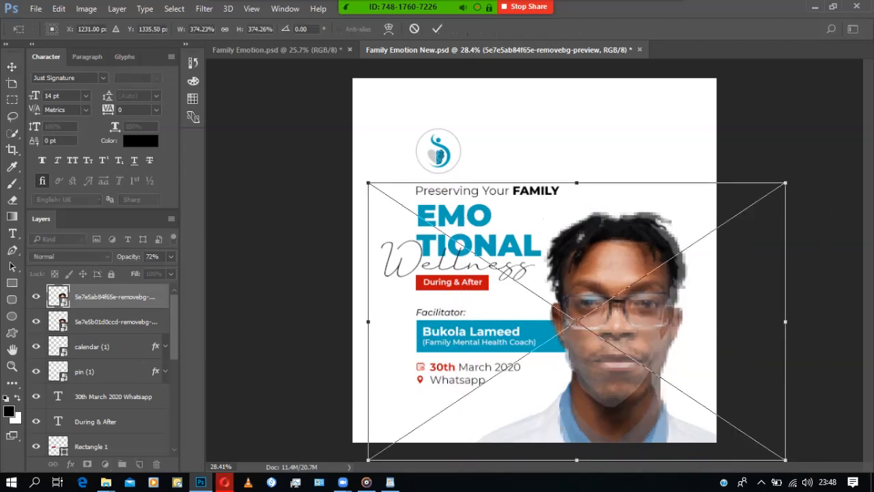
pyautogui.moveTo(785, 183); pyautogui.dragTo(780, 185)
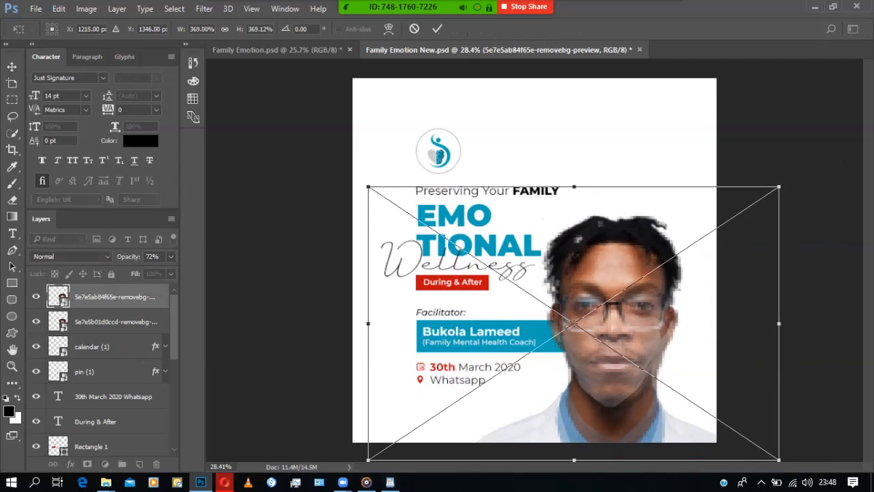
pyautogui.moveTo(779, 459); pyautogui.dragTo(774, 456)
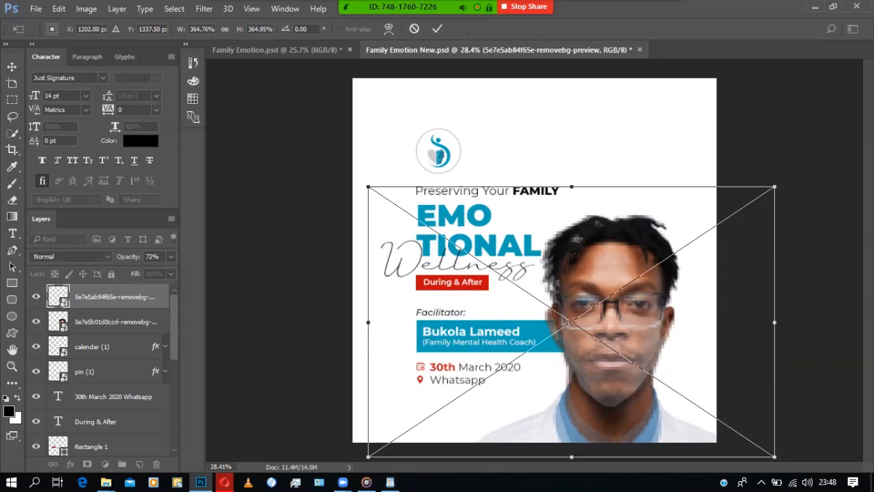
pyautogui.moveTo(368, 186); pyautogui.dragTo(370, 187)
pyautogui.press('Return')
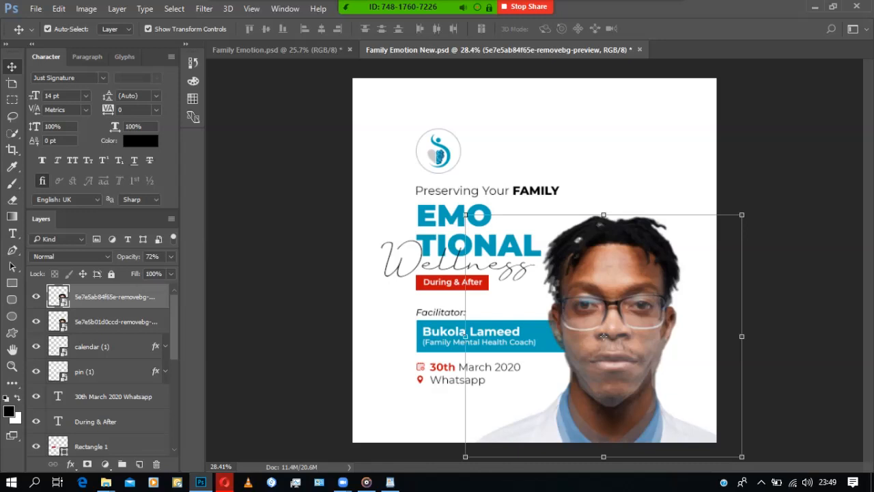
# - Check the split-face portrait in the finished Family Emotion.psd design for reference
pyautogui.click(277, 49)
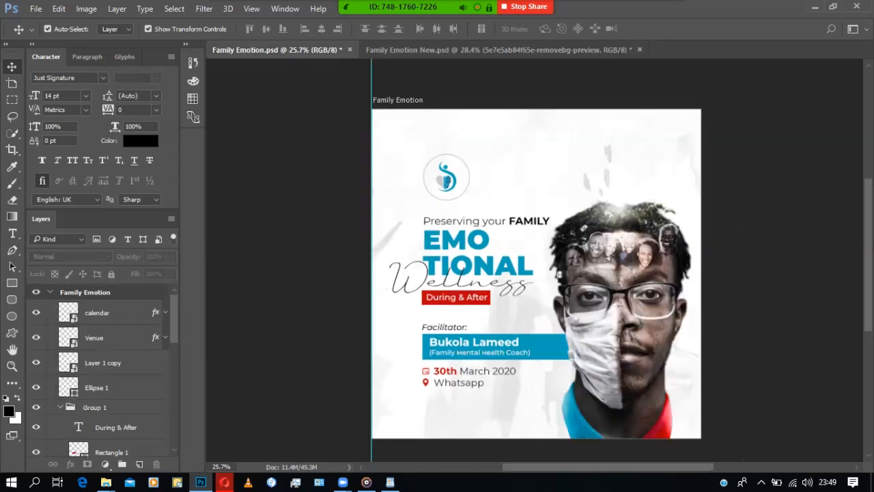
pyautogui.hotkey('ctrl', 'Tab')
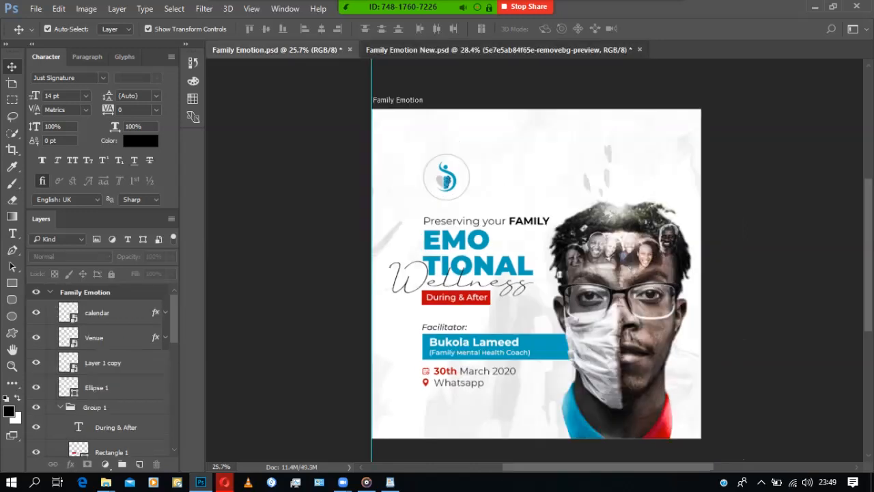
# - Restore the unmasked cutout's opacity to 100% and make a rectangular selection covering its left half up to the centre of the nose
pyautogui.press('0')
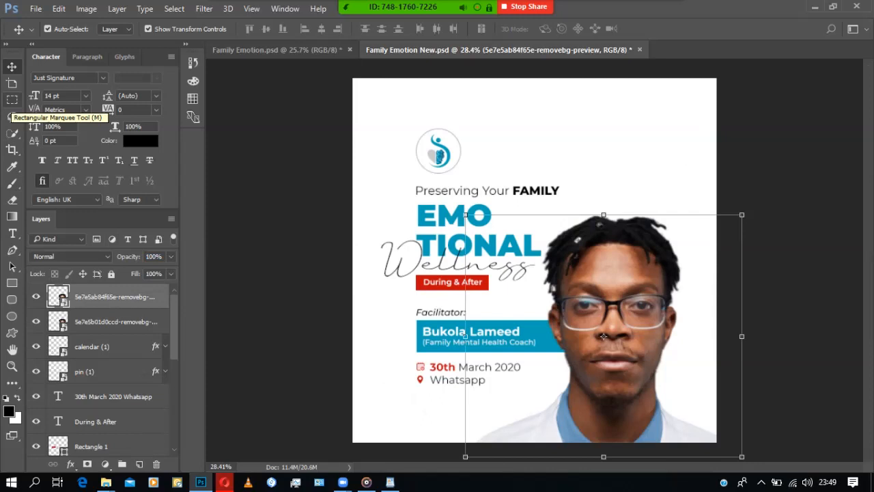
pyautogui.click(11, 100)
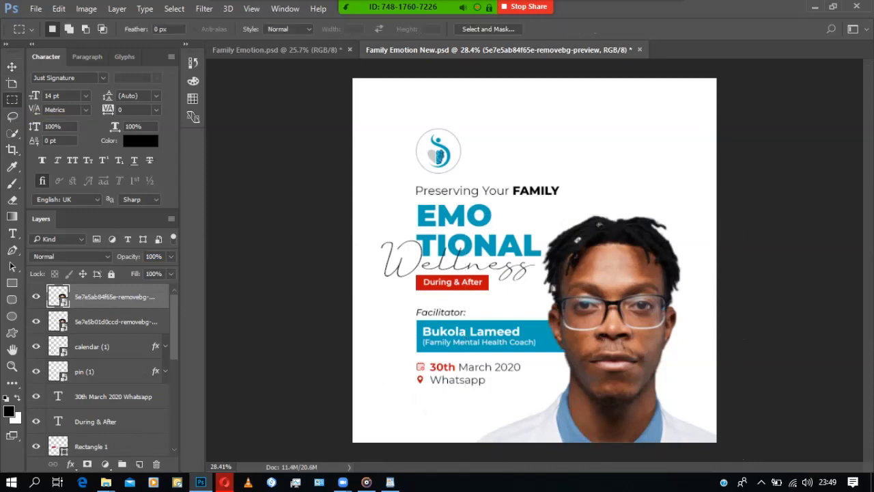
pyautogui.moveTo(386, 177); pyautogui.dragTo(613, 448)
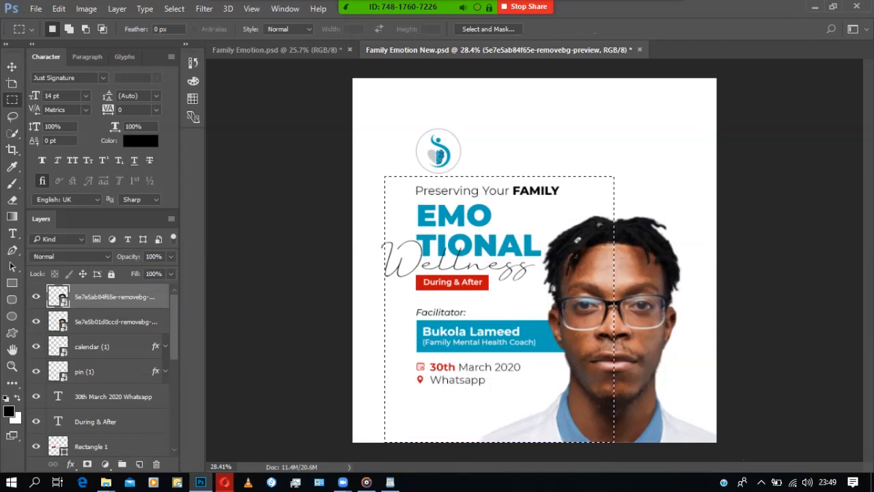
pyautogui.moveTo(381, 172); pyautogui.dragTo(614, 441)
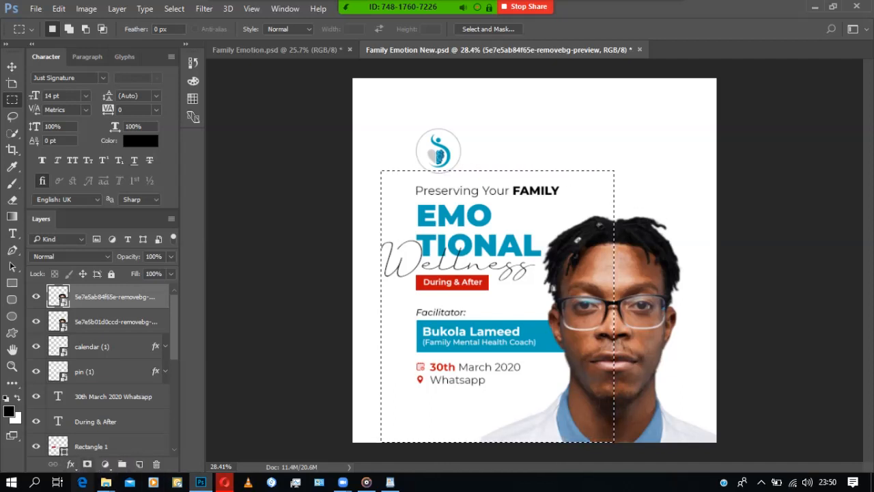
# - Add a layer mask from the selection to the unmasked cutout and invert it to reveal the face mask on the left half
pyautogui.click(86, 463)
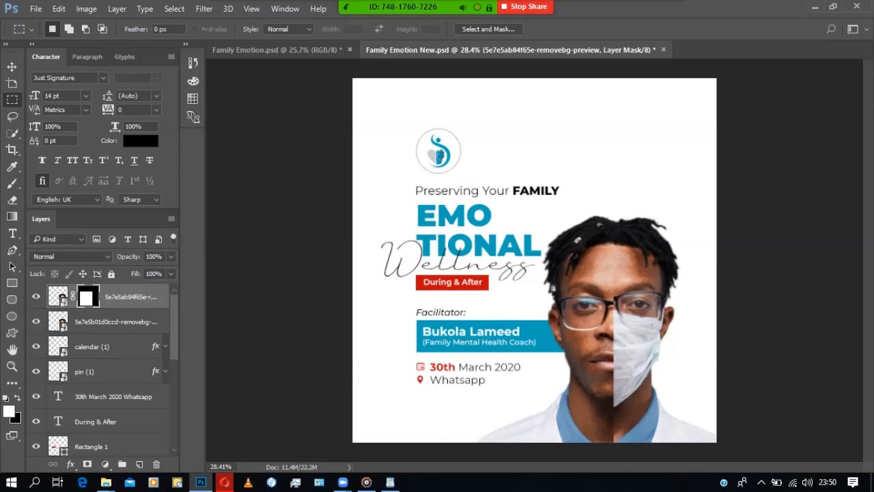
pyautogui.hotkey('ctrl', 'z')
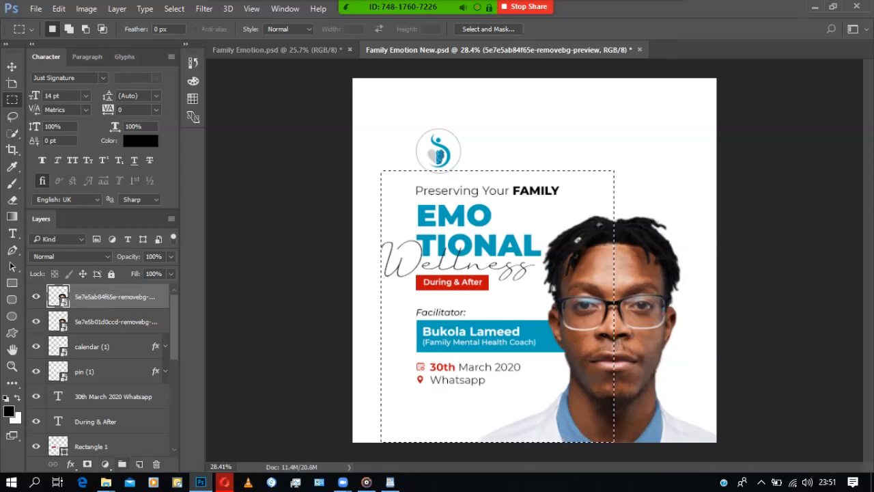
pyautogui.click(86, 463)
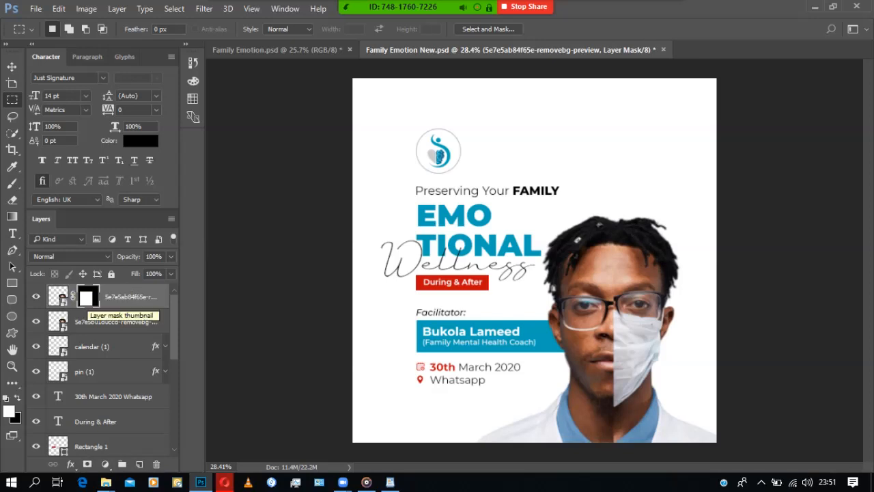
pyautogui.hotkey('ctrl', 'i')
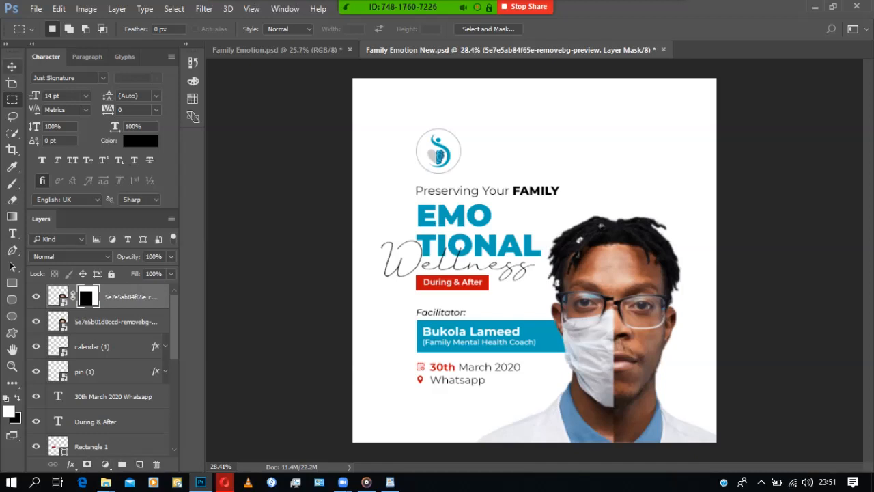
pyautogui.press('v')
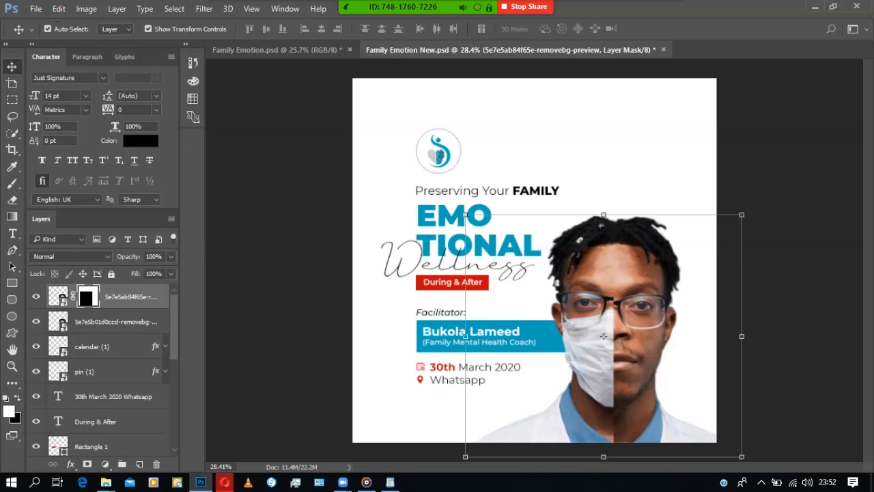
# - Check the finished Family Emotion.psd portrait, try moving the half-face cutout right, and return it to its place
pyautogui.click(277, 49)
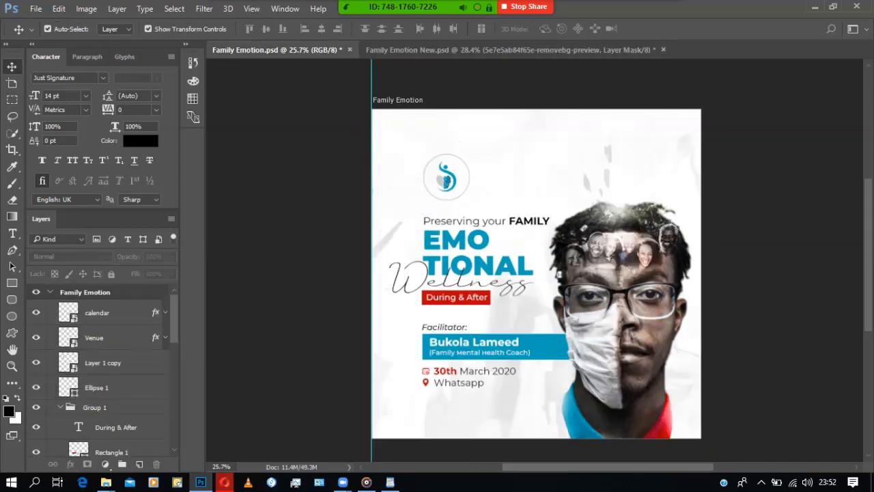
pyautogui.click(508, 49)
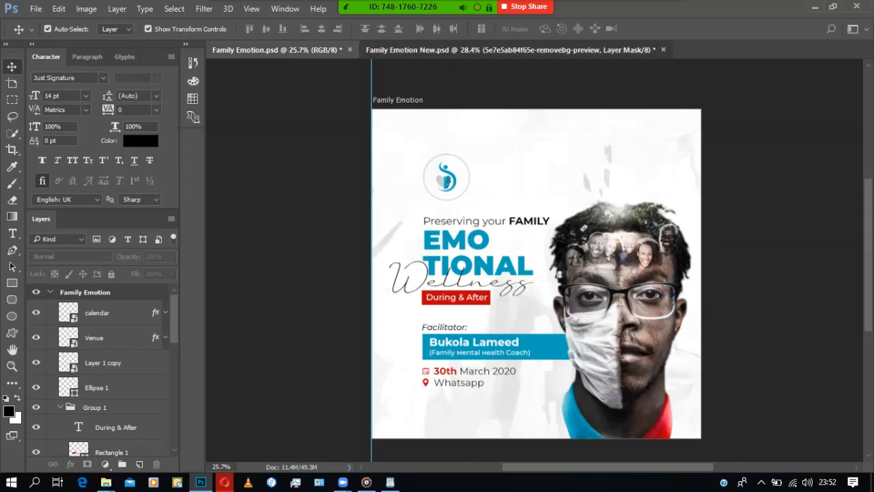
pyautogui.moveTo(585, 235); pyautogui.dragTo(692, 260)
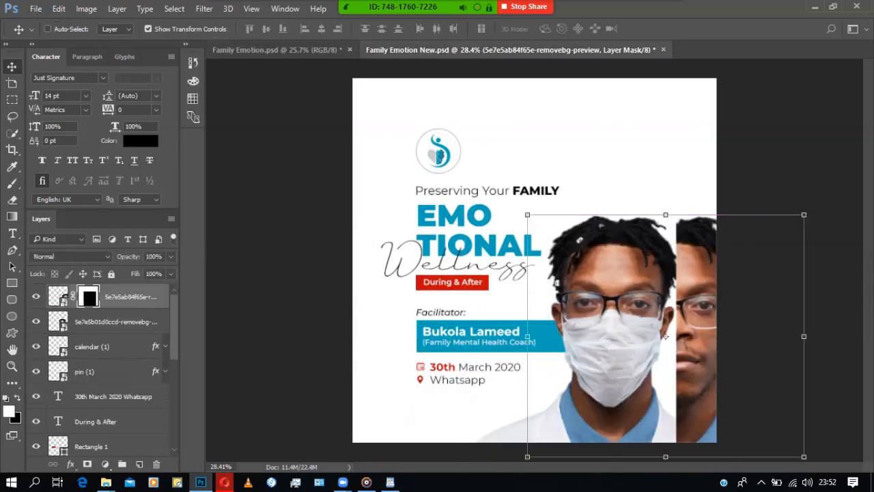
pyautogui.moveTo(664, 336); pyautogui.dragTo(604, 336)
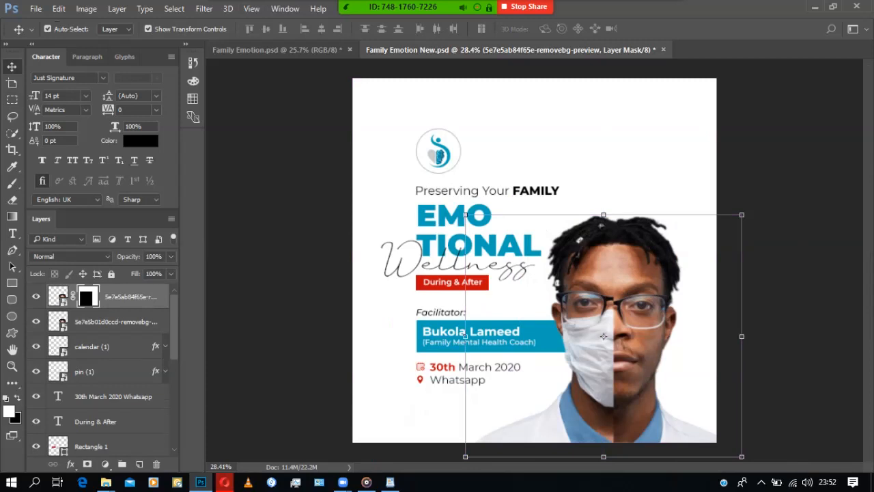
# - Reduce the half-face cutout's height to 94.19% and nudge it so its glasses line up with the masked half
pyautogui.hotkey('ctrl', 't')
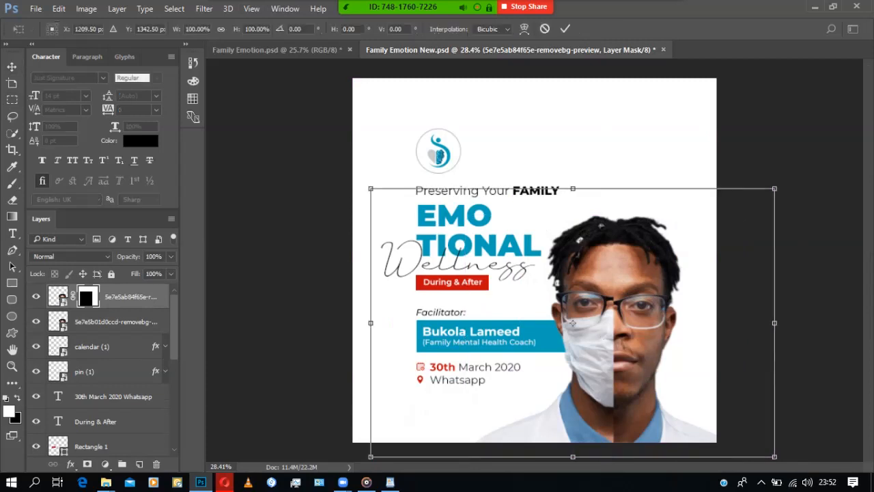
pyautogui.moveTo(625, 456); pyautogui.dragTo(625, 444)
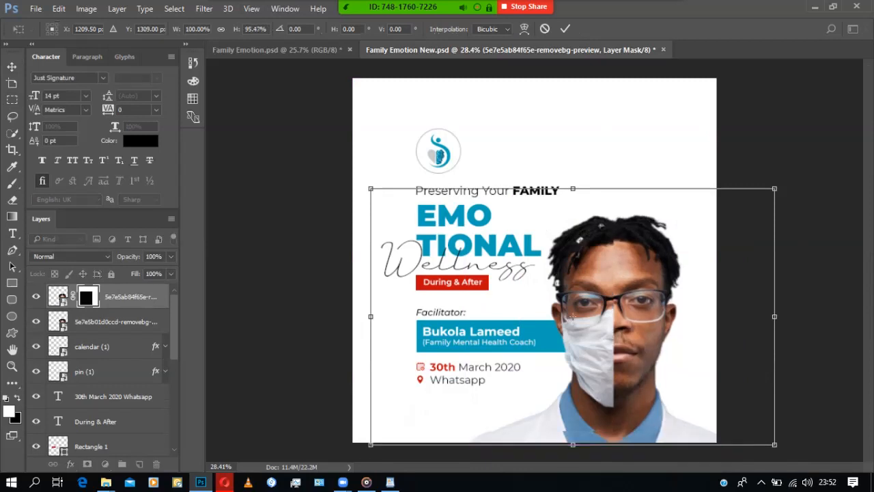
pyautogui.moveTo(572, 188); pyautogui.dragTo(573, 191)
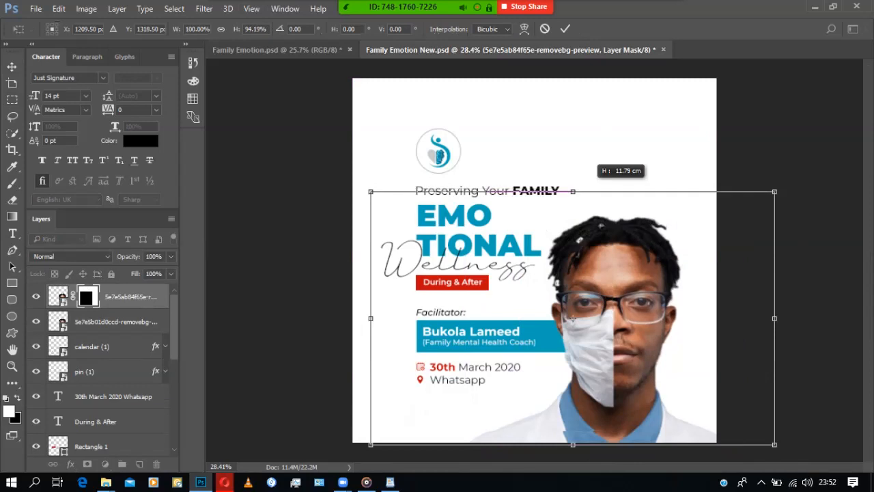
pyautogui.click(564, 29)
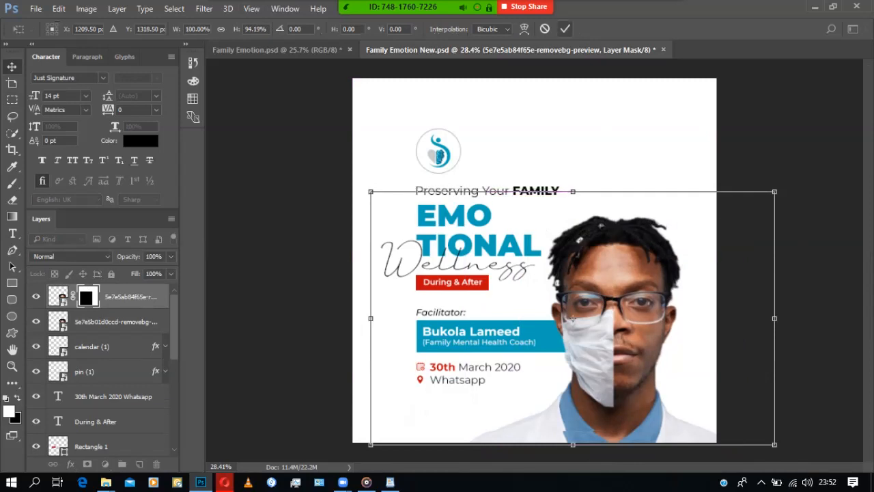
pyautogui.press('Up')
pyautogui.press('Up')
pyautogui.press('Up')
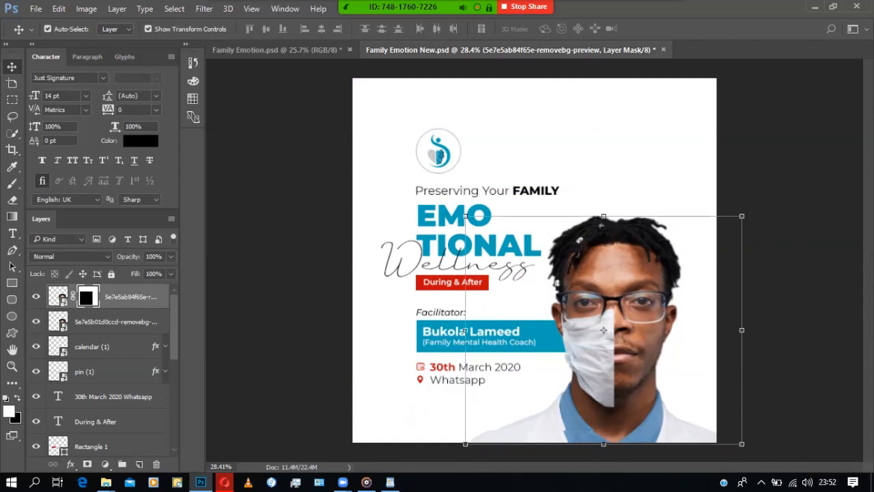
# - Compare the split face before and after the last adjustment and examine the seam and glasses up close
pyautogui.hotkey('ctrl', 't')
pyautogui.click(565, 28)
pyautogui.hotkey('ctrl', 'z')
pyautogui.hotkey('ctrl', 'z')
pyautogui.press('z')
pyautogui.moveTo(604, 273); pyautogui.dragTo(585, 273)
pyautogui.moveTo(585, 320); pyautogui.dragTo(645, 321)
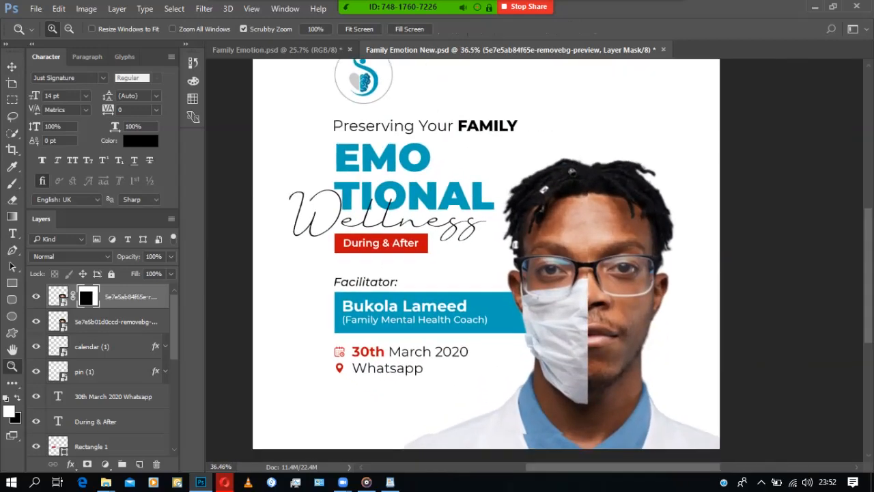
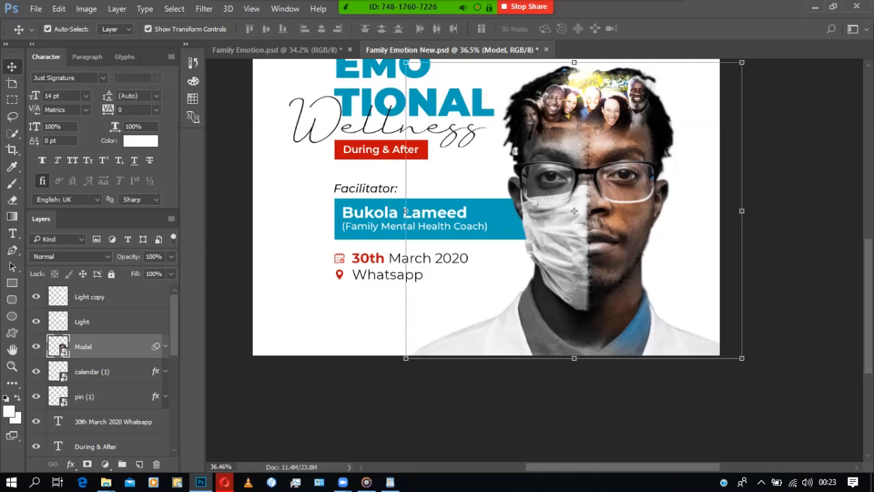
# - Add a Hue/Saturation adjustment layer above the Model layer, clip it to Model and turn on Colorize
pyautogui.scroll(2, 486, 219)
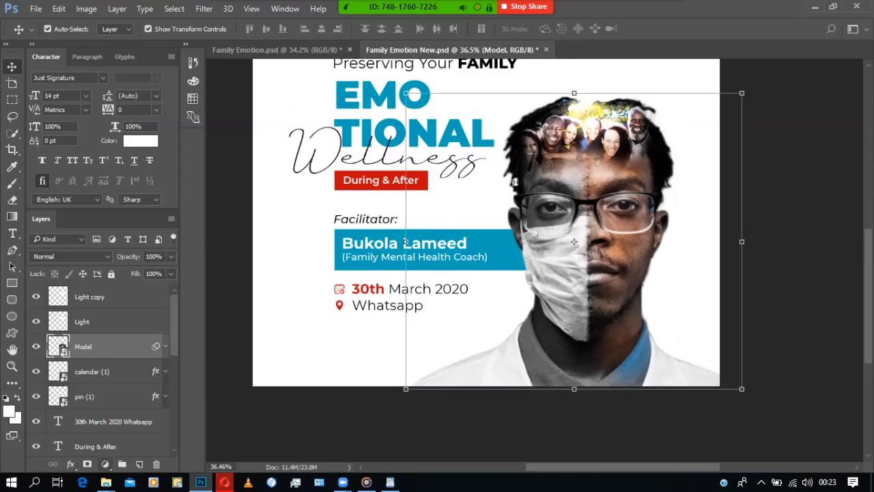
pyautogui.click(105, 464)
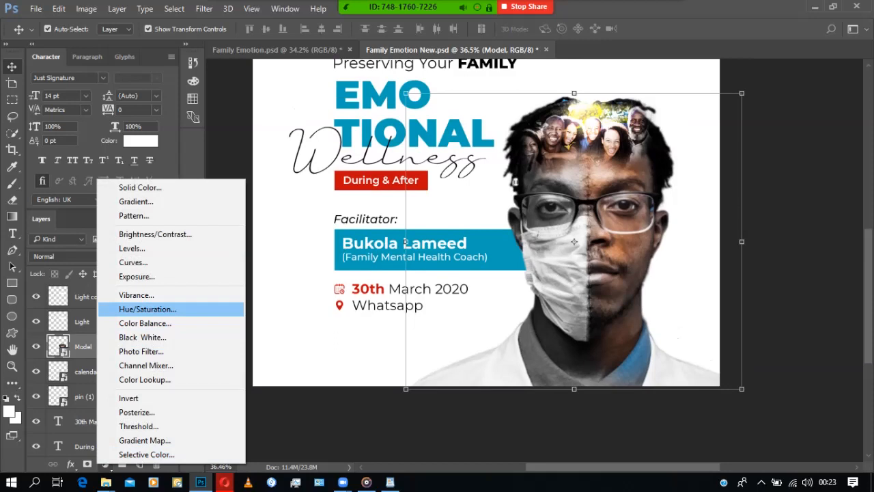
pyautogui.click(147, 309)
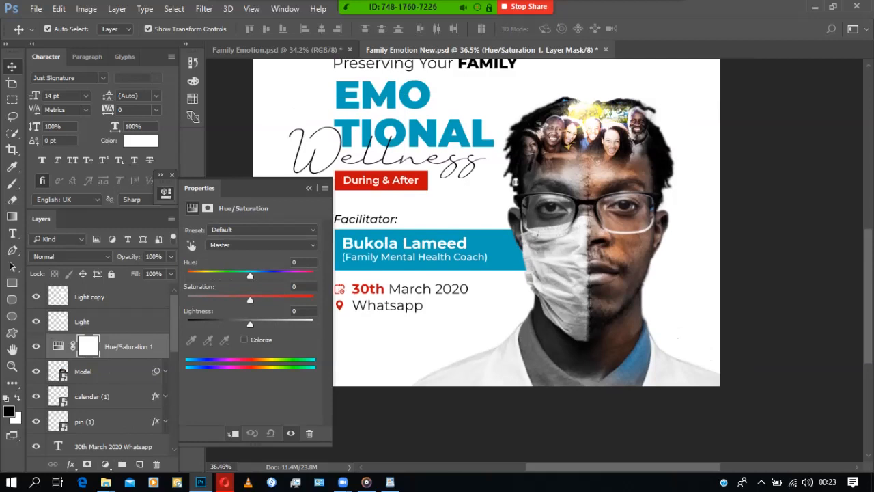
pyautogui.click(233, 432)
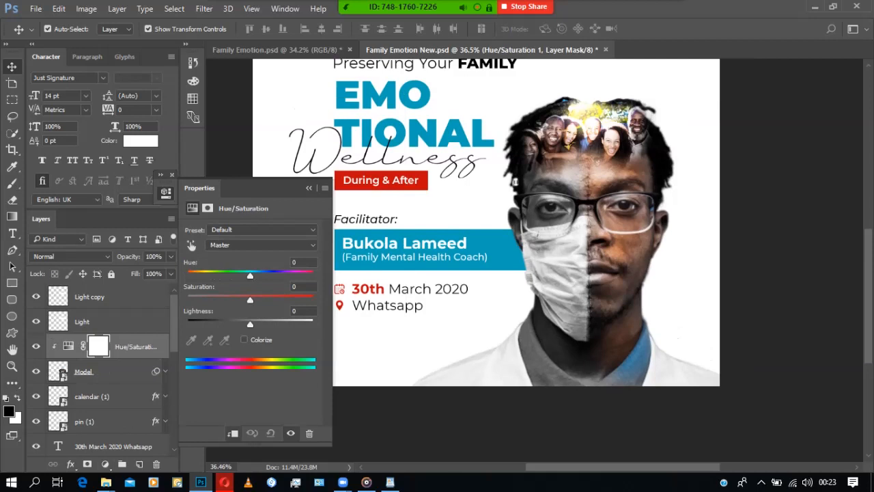
pyautogui.click(245, 339)
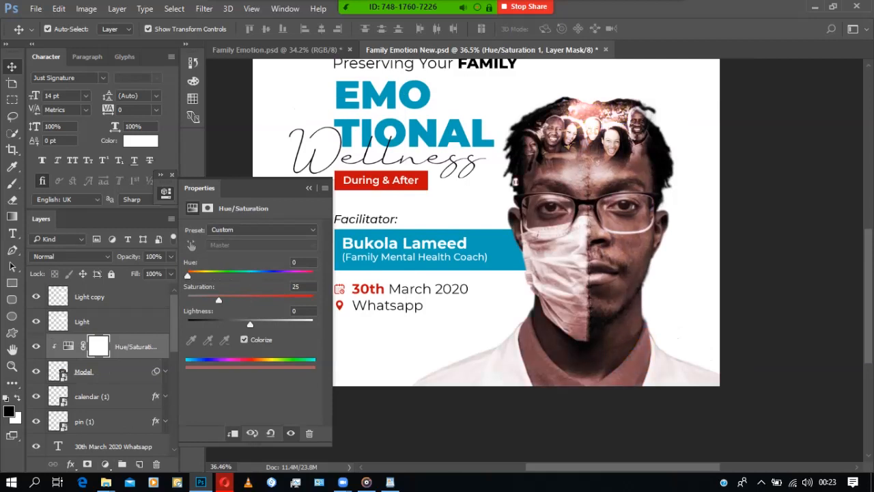
# - Set the Colorize adjustment to hue 0 and saturation 85 for a strong red tint
pyautogui.moveTo(219, 299); pyautogui.dragTo(275, 300)
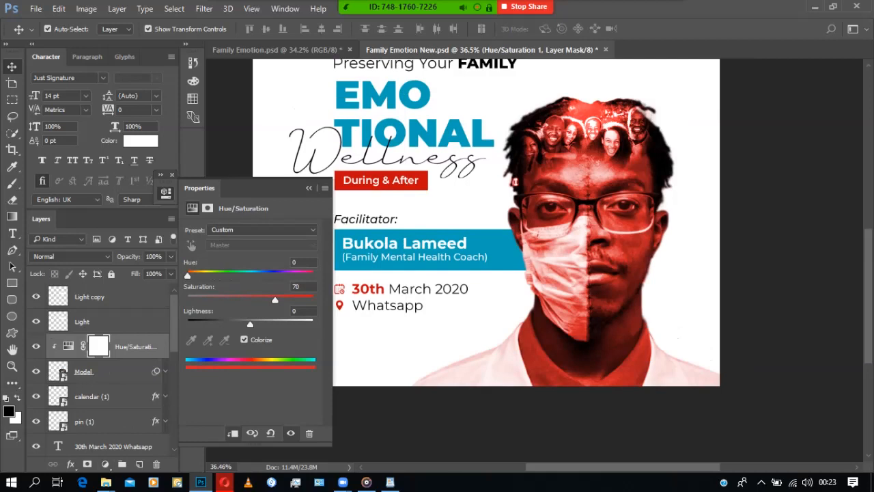
pyautogui.moveTo(188, 275)
pyautogui.mouseDown()
pyautogui.moveTo(303, 275)
pyautogui.moveTo(187, 275)
pyautogui.mouseUp()
pyautogui.moveTo(275, 300); pyautogui.dragTo(294, 300)
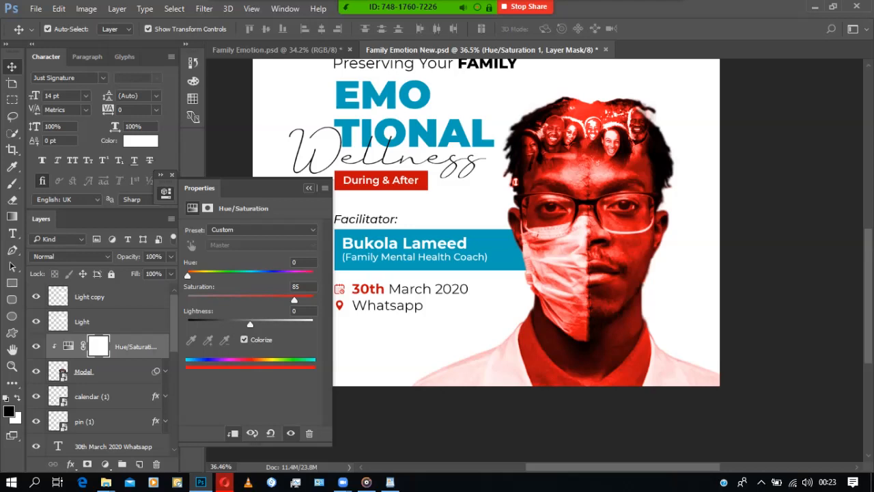
pyautogui.click(308, 188)
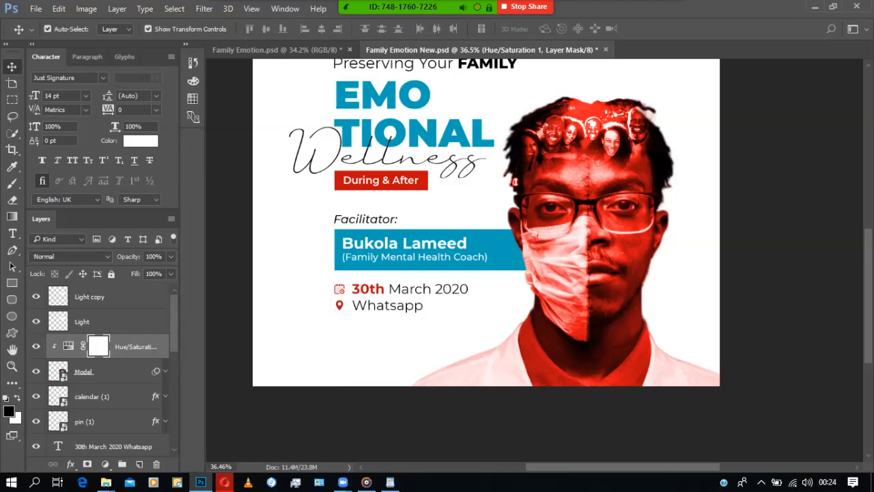
# - Paint black on the Hue/Saturation mask with a 193 px brush at 100% opacity to remove the red from the hair, face and medical mask
pyautogui.click(12, 183)
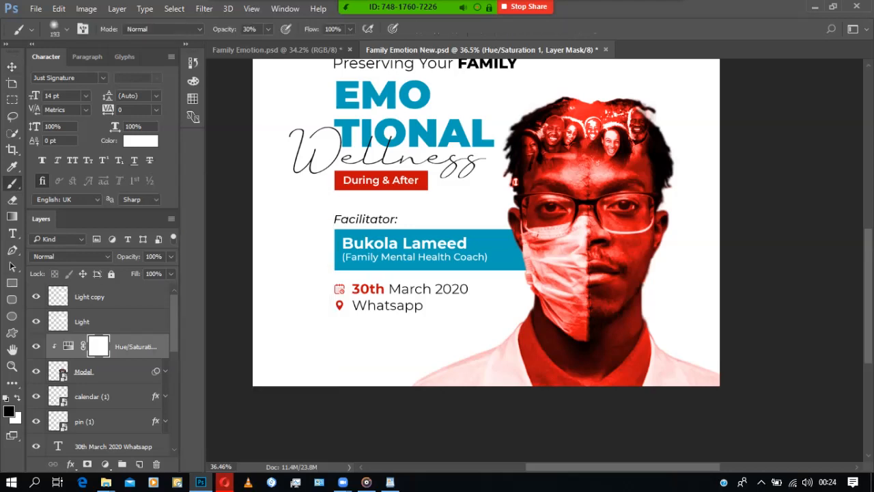
pyautogui.moveTo(609, 140)
pyautogui.mouseDown()
pyautogui.moveTo(568, 134)
pyautogui.moveTo(606, 125)
pyautogui.mouseUp()
pyautogui.press('0')
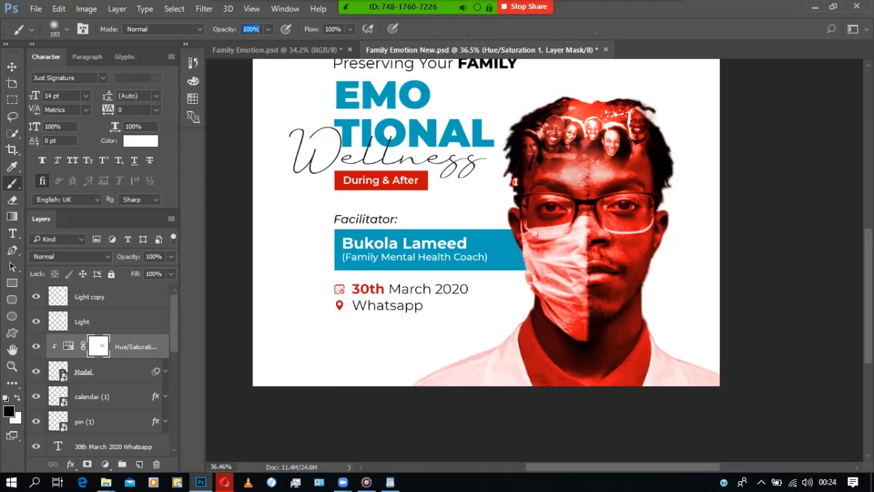
pyautogui.moveTo(547, 135)
pyautogui.mouseDown()
pyautogui.moveTo(575, 124)
pyautogui.moveTo(623, 131)
pyautogui.moveTo(612, 162)
pyautogui.mouseUp()
pyautogui.moveTo(550, 170)
pyautogui.mouseDown()
pyautogui.moveTo(546, 186)
pyautogui.moveTo(617, 199)
pyautogui.moveTo(598, 233)
pyautogui.moveTo(543, 238)
pyautogui.moveTo(648, 217)
pyautogui.mouseUp()
pyautogui.moveTo(537, 268)
pyautogui.mouseDown()
pyautogui.moveTo(581, 315)
pyautogui.moveTo(615, 328)
pyautogui.moveTo(684, 299)
pyautogui.mouseUp()
pyautogui.rightClick(586, 239)
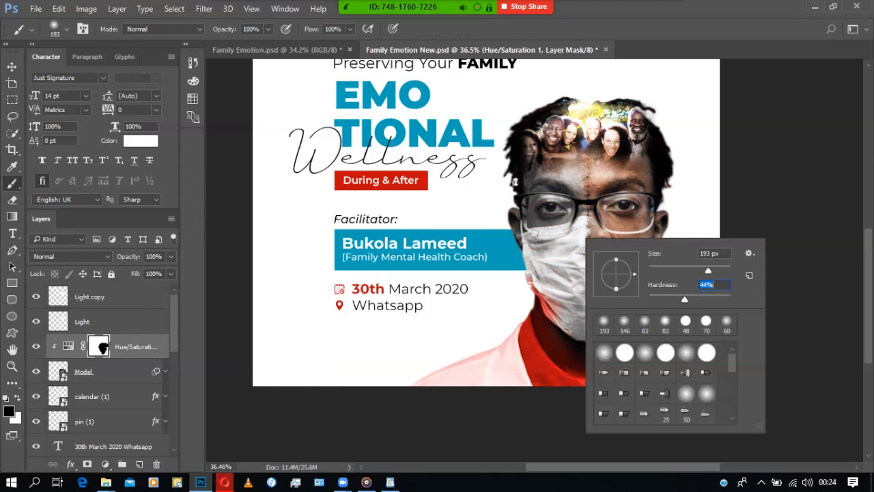
pyautogui.press('Return')
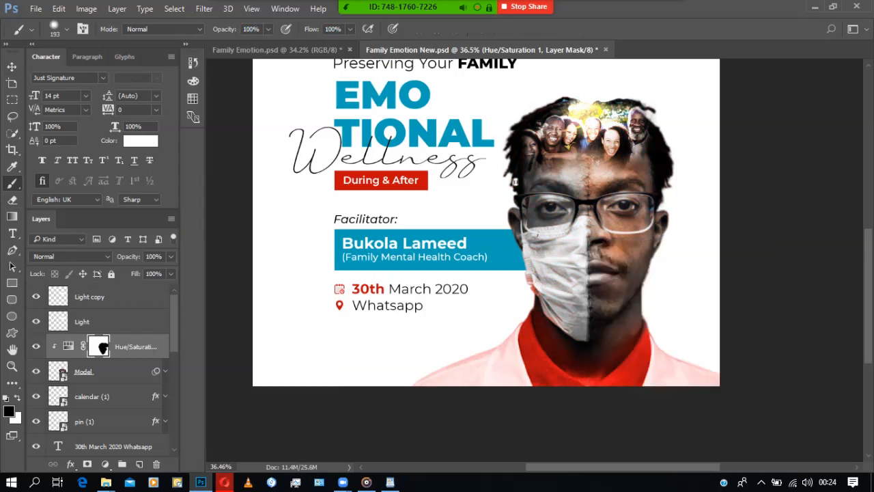
# - Compare with Family Emotion.psd and mask the red off the neck, left collar and white coat, keeping only the right collar red
pyautogui.click(277, 50)
pyautogui.click(478, 50)
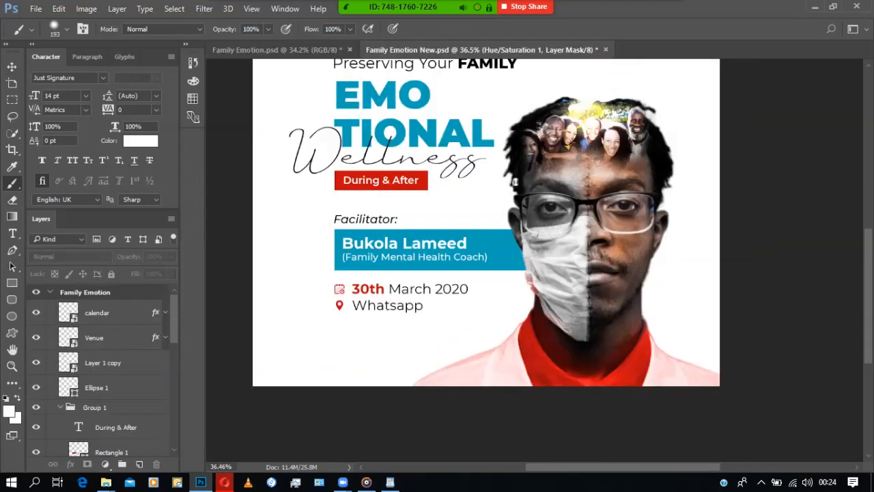
pyautogui.moveTo(574, 363)
pyautogui.mouseDown()
pyautogui.moveTo(525, 357)
pyautogui.moveTo(454, 372)
pyautogui.moveTo(578, 385)
pyautogui.mouseUp()
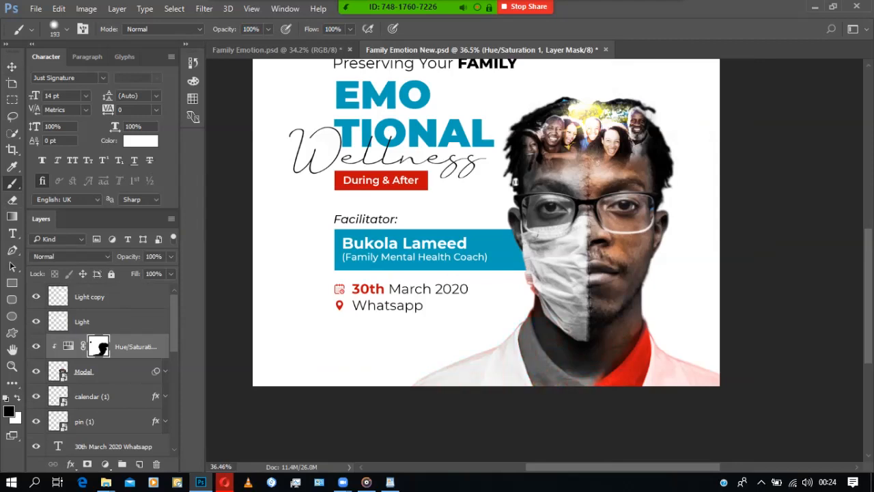
pyautogui.rightClick(601, 372)
pyautogui.moveTo(702, 340); pyautogui.dragTo(725, 340)
pyautogui.press('Return')
pyautogui.moveTo(667, 347)
pyautogui.mouseDown()
pyautogui.moveTo(679, 372)
pyautogui.moveTo(705, 380)
pyautogui.mouseUp()
pyautogui.press('v')
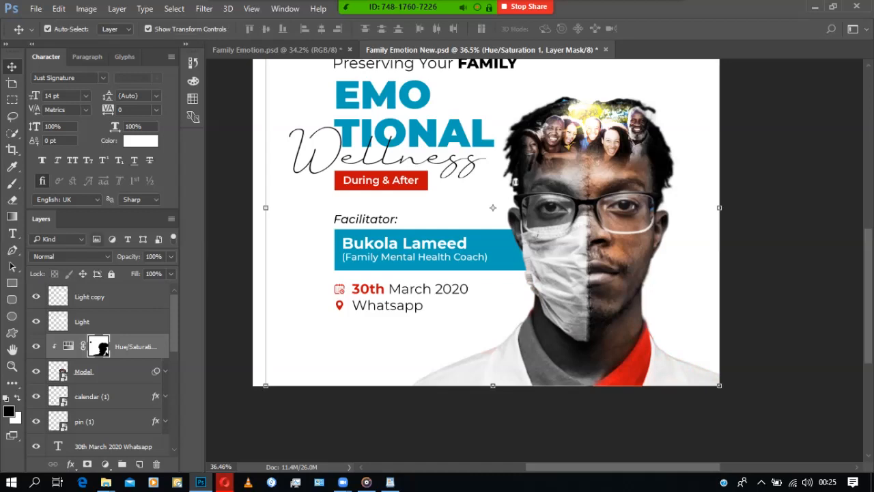
# - Duplicate the red Hue/Saturation adjustment layer together with its mask
pyautogui.doubleClick(68, 346)
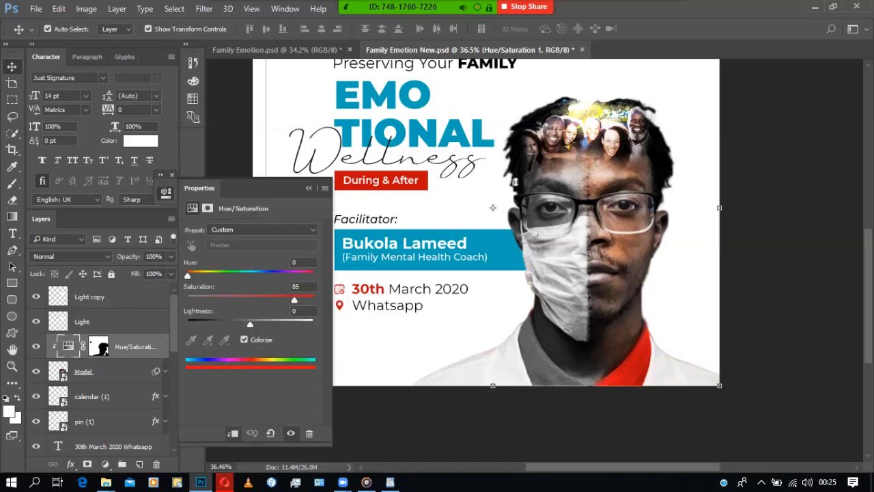
pyautogui.doubleClick(136, 346)
pyautogui.hotkey('ctrl', 'a')
pyautogui.press('Return')
pyautogui.press('ctrl')
pyautogui.hotkey('ctrl', 'j')
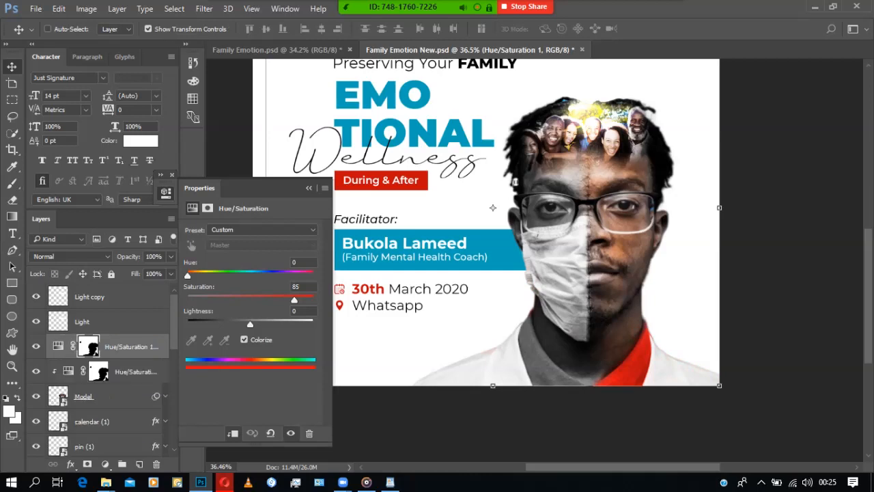
# - Clip the duplicated Hue/Saturation layer to the layers below so it affects only Model
pyautogui.hotkey('ctrl', 'alt', 'g')
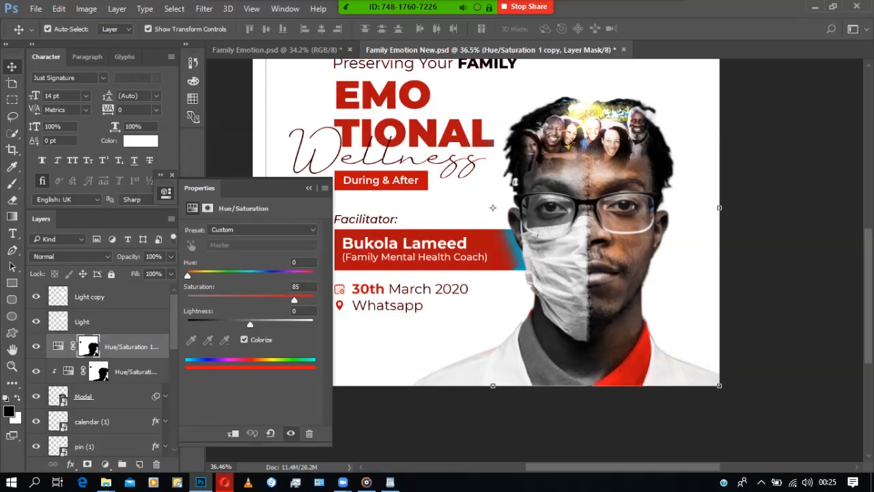
pyautogui.rightClick(116, 346)
pyautogui.click(137, 301)
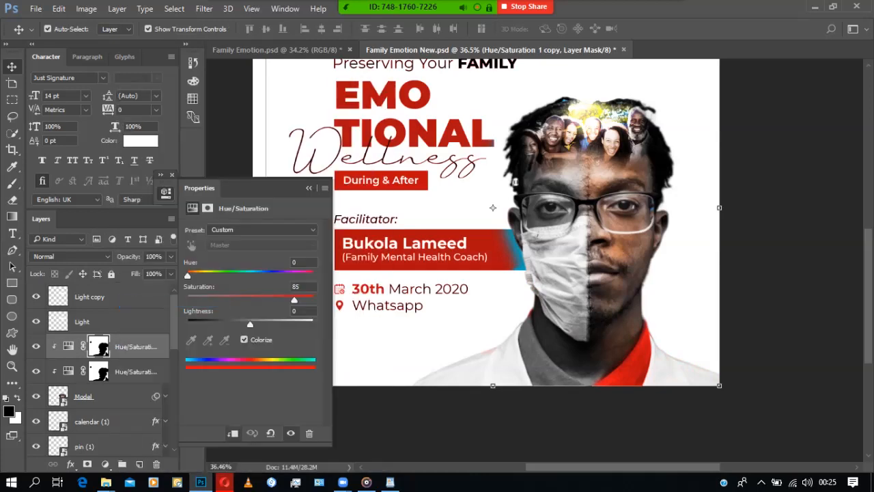
pyautogui.click(772, 287)
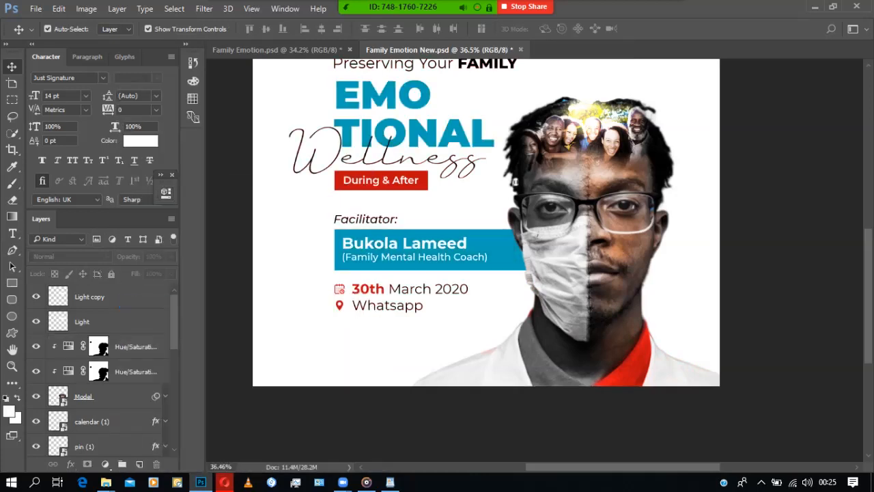
pyautogui.hotkey('ctrl', 'z')
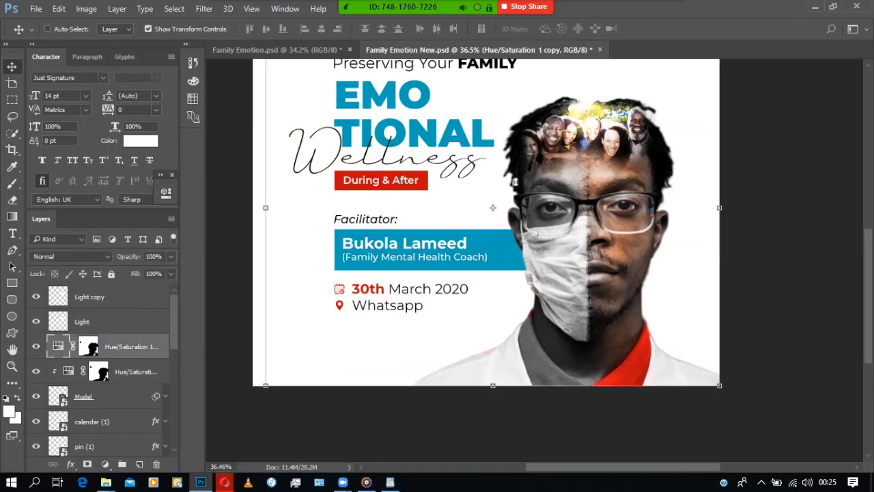
pyautogui.rightClick(122, 346)
pyautogui.click(174, 301)
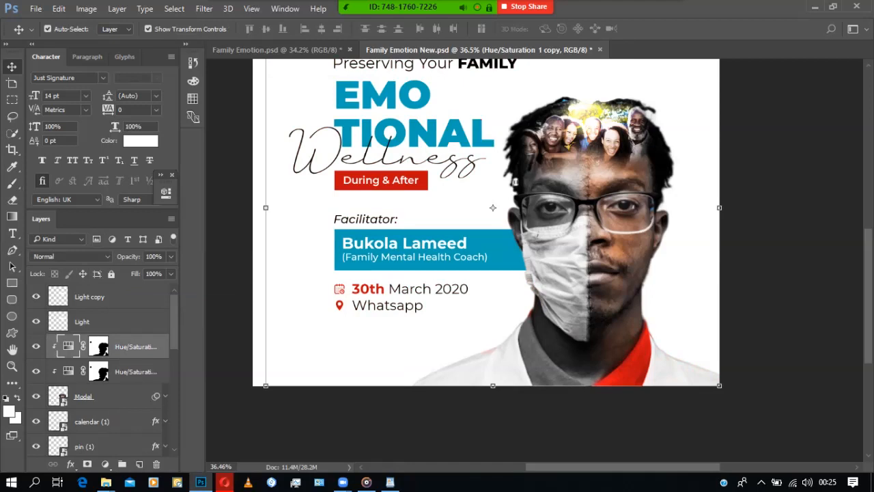
# - Set the hue of the duplicated Hue/Saturation layer to 187 for a blue tint
pyautogui.doubleClick(68, 346)
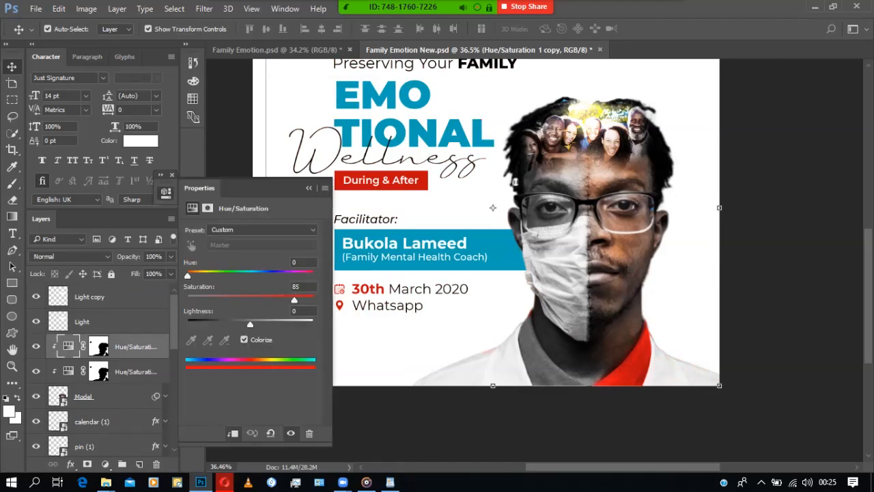
pyautogui.moveTo(188, 275); pyautogui.dragTo(253, 275)
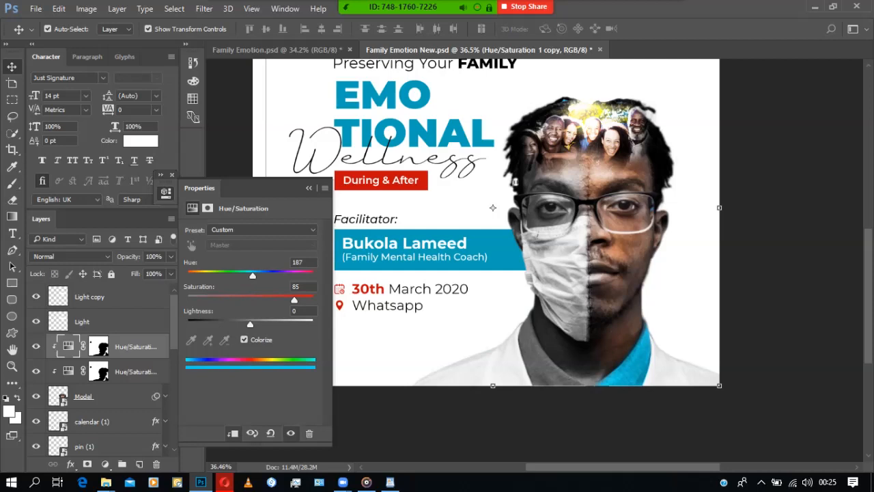
pyautogui.click(172, 175)
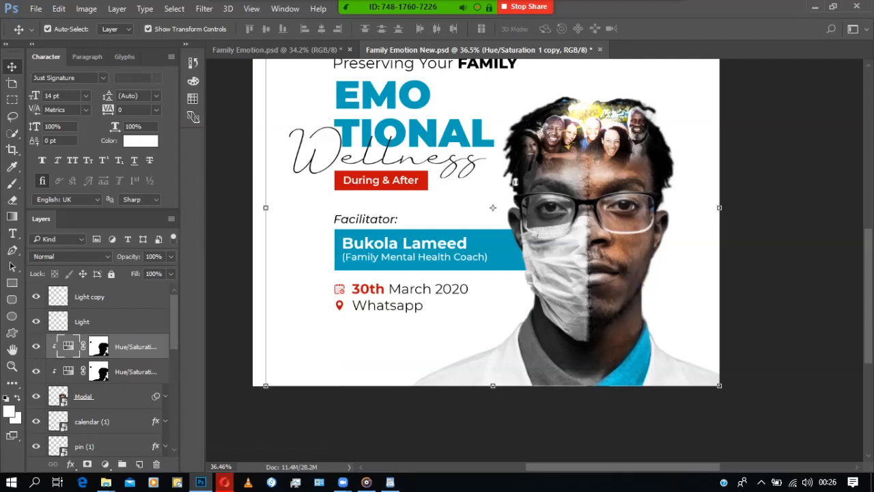
# - Invert the layer mask of the blue Hue/Saturation copy
pyautogui.click(98, 346)
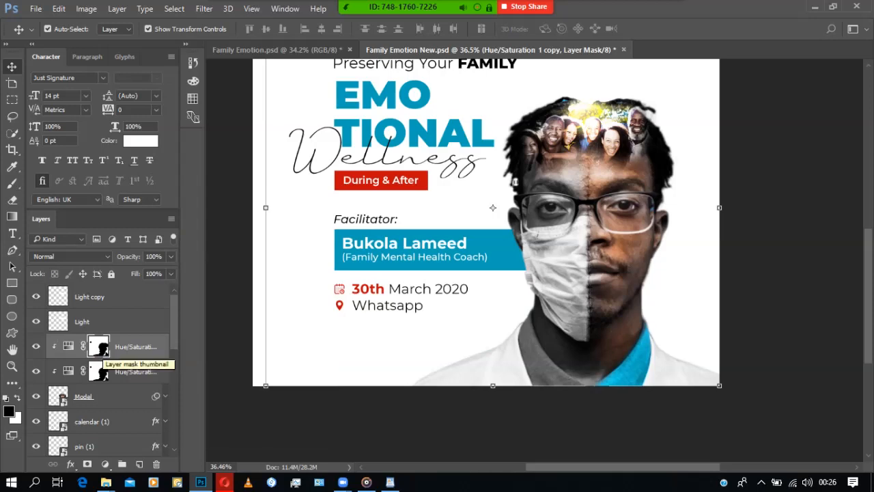
pyautogui.press('ctrl')
pyautogui.hotkey('ctrl', 'i')
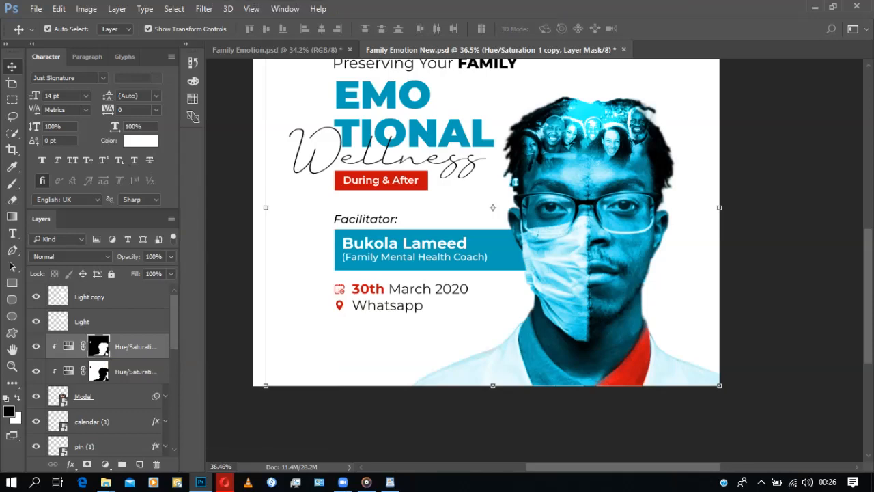
# - Paint black with a 193 px brush on the blue adjustment's mask over the head, neck and coat, keeping only the left collar blue
pyautogui.press('b')
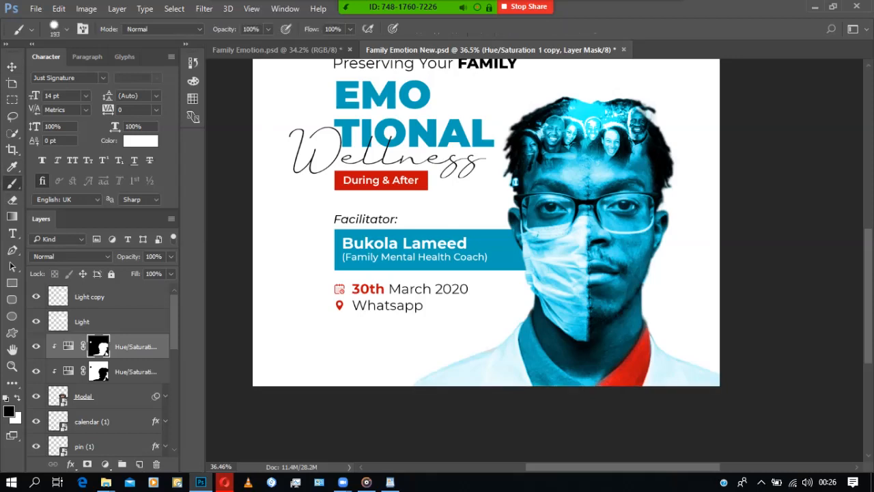
pyautogui.moveTo(621, 130)
pyautogui.mouseDown()
pyautogui.moveTo(584, 173)
pyautogui.moveTo(543, 179)
pyautogui.moveTo(568, 124)
pyautogui.moveTo(620, 182)
pyautogui.mouseUp()
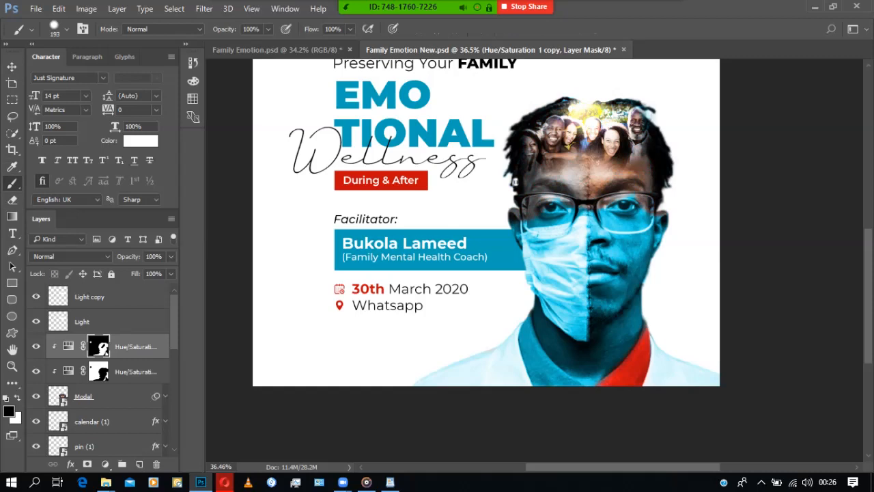
pyautogui.moveTo(552, 205)
pyautogui.mouseDown()
pyautogui.moveTo(603, 225)
pyautogui.moveTo(534, 235)
pyautogui.moveTo(604, 289)
pyautogui.moveTo(548, 294)
pyautogui.moveTo(625, 288)
pyautogui.moveTo(617, 351)
pyautogui.moveTo(593, 379)
pyautogui.moveTo(574, 329)
pyautogui.moveTo(543, 310)
pyautogui.mouseUp()
pyautogui.moveTo(588, 357); pyautogui.dragTo(588, 372)
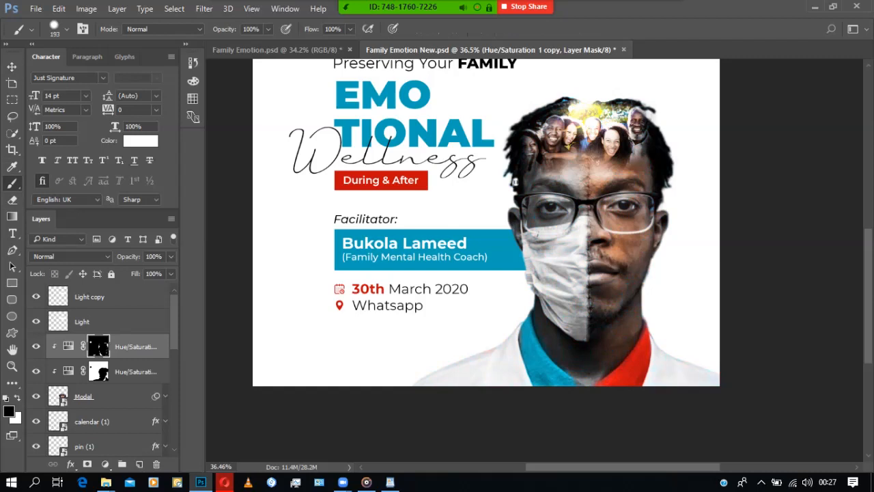
pyautogui.press('v')
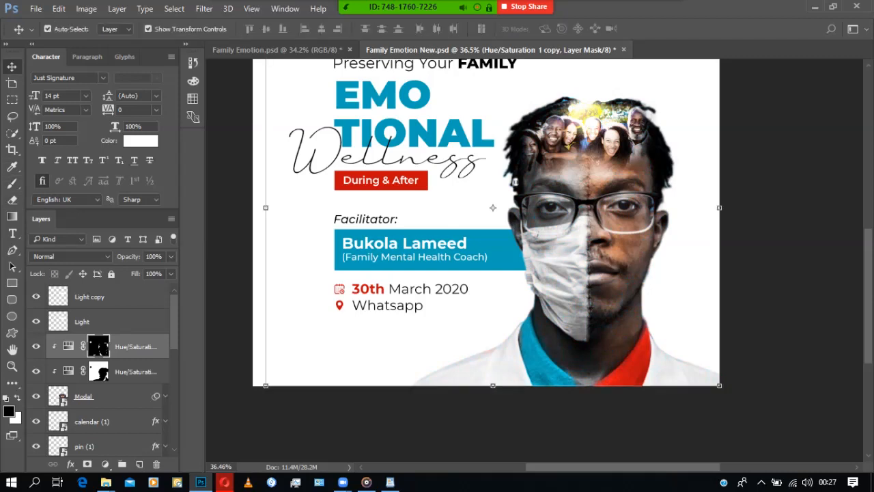
# - Check the collar and shoulders in Family Emotion.psd, and add a single layer mask to the Model layer in Family Emotion New.psd
pyautogui.hotkey('ctrl', 'Tab')
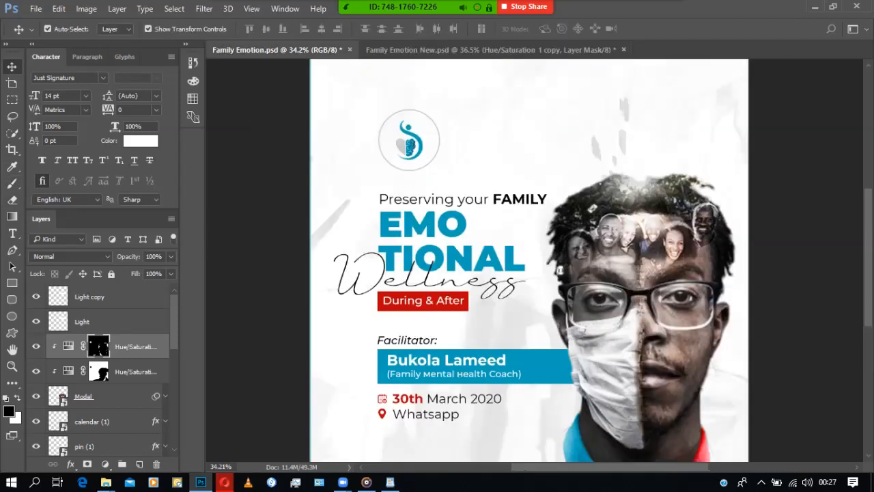
pyautogui.scroll(-2, 529, 260)
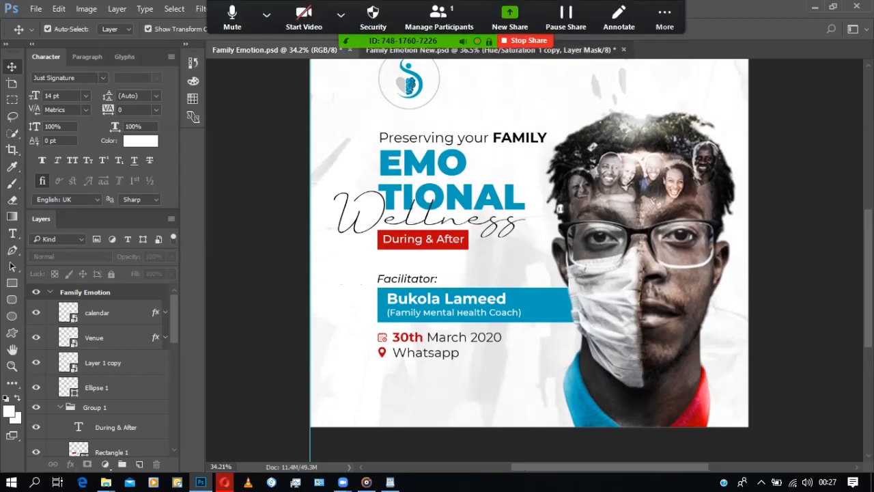
pyautogui.hotkey('ctrl', 'Tab')
pyautogui.click(116, 396)
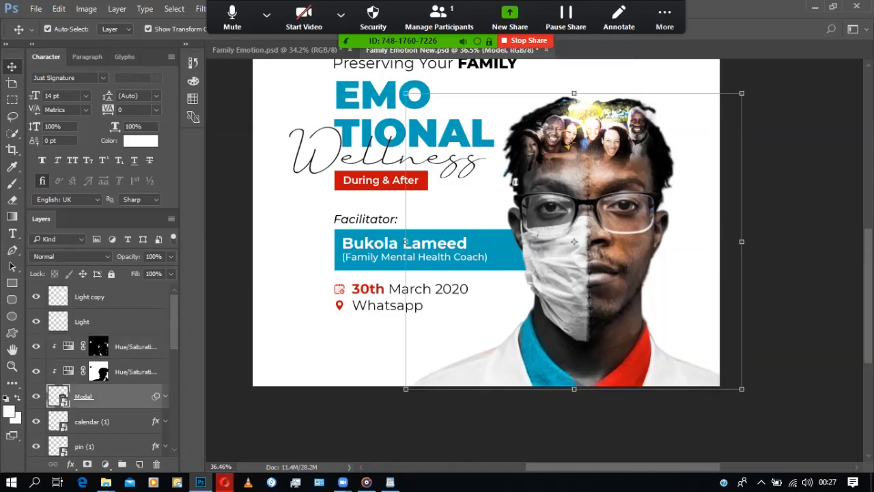
pyautogui.click(87, 464)
pyautogui.click(87, 464)
pyautogui.click(12, 183)
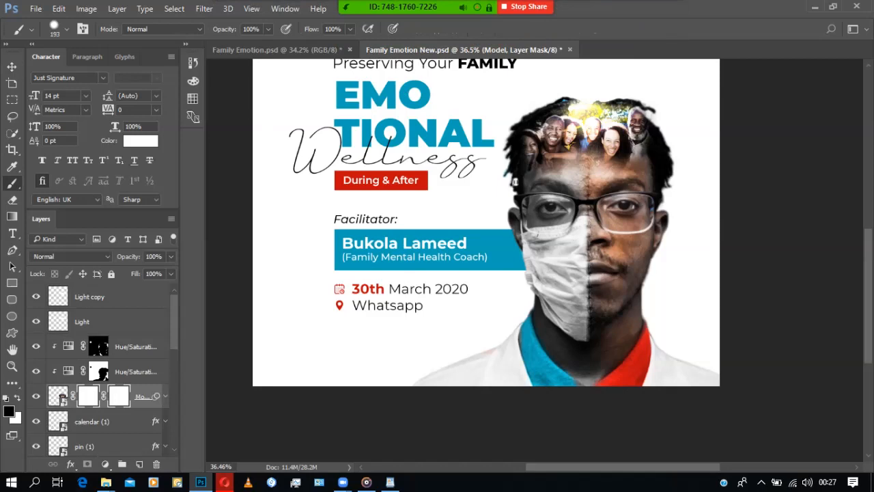
pyautogui.hotkey('ctrl', 'z')
# - Paint black on the Model mask to hide the white coat on both shoulders, keeping the blue and red collars
pyautogui.moveTo(488, 346)
pyautogui.mouseDown()
pyautogui.moveTo(437, 378)
pyautogui.moveTo(482, 375)
pyautogui.mouseUp()
pyautogui.moveTo(518, 325)
pyautogui.mouseDown()
pyautogui.moveTo(507, 375)
pyautogui.moveTo(521, 379)
pyautogui.mouseUp()
pyautogui.click(500, 340)
pyautogui.moveTo(520, 342); pyautogui.dragTo(525, 375)
pyautogui.hotkey('ctrl', 'z')
pyautogui.moveTo(681, 375)
pyautogui.mouseDown()
pyautogui.moveTo(671, 387)
pyautogui.moveTo(704, 385)
pyautogui.mouseUp()
pyautogui.click(672, 350)
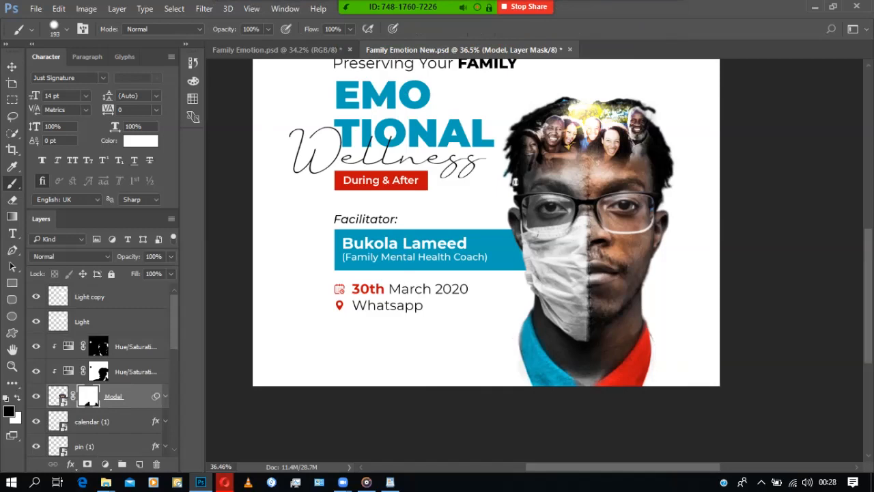
pyautogui.press('v')
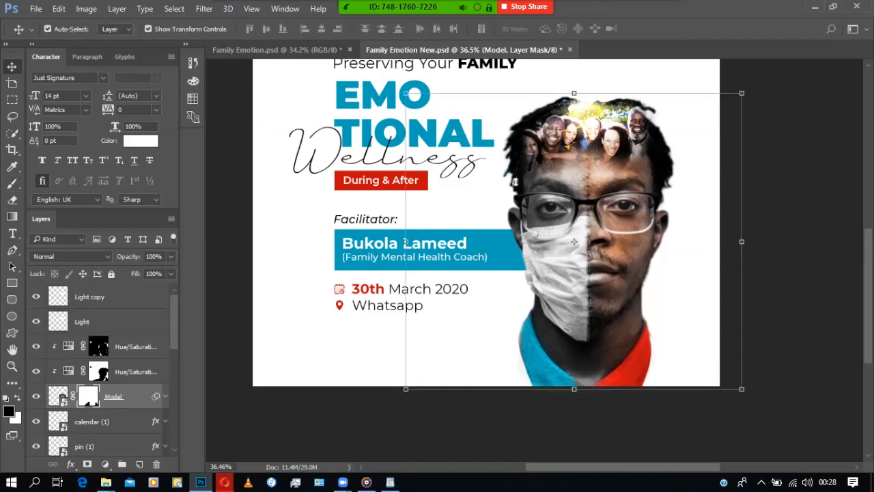
# - Compare the whole new flyer with the finished design in Family Emotion.psd
pyautogui.scroll(-4, 711, 273)
pyautogui.click(757, 273)
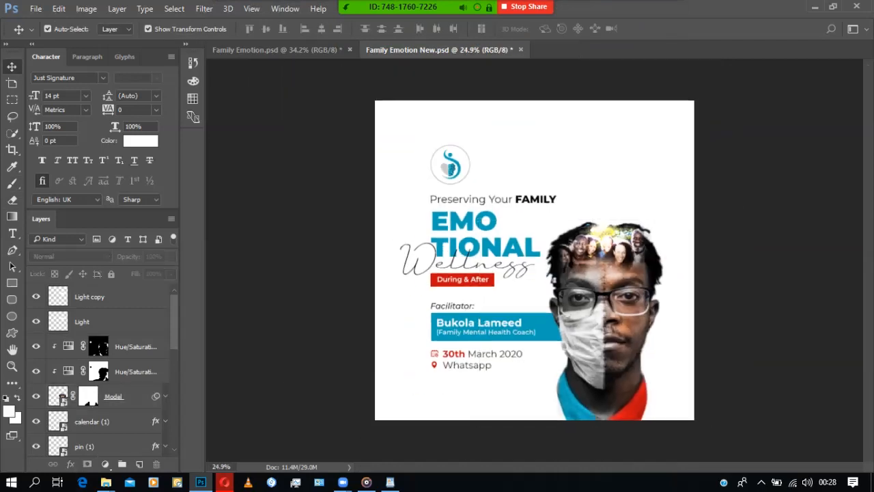
pyautogui.click(277, 50)
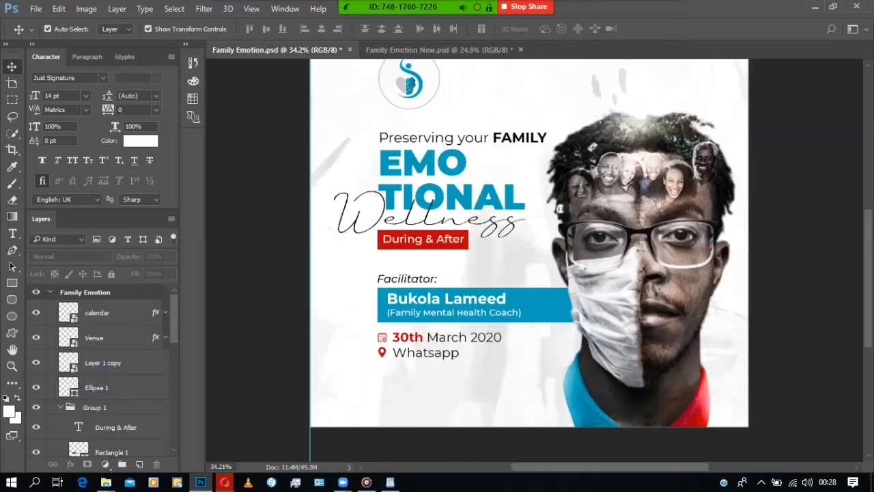
pyautogui.scroll(-2, 530, 243)
pyautogui.scroll(-6, 515, 238)
pyautogui.scroll(3, 515, 239)
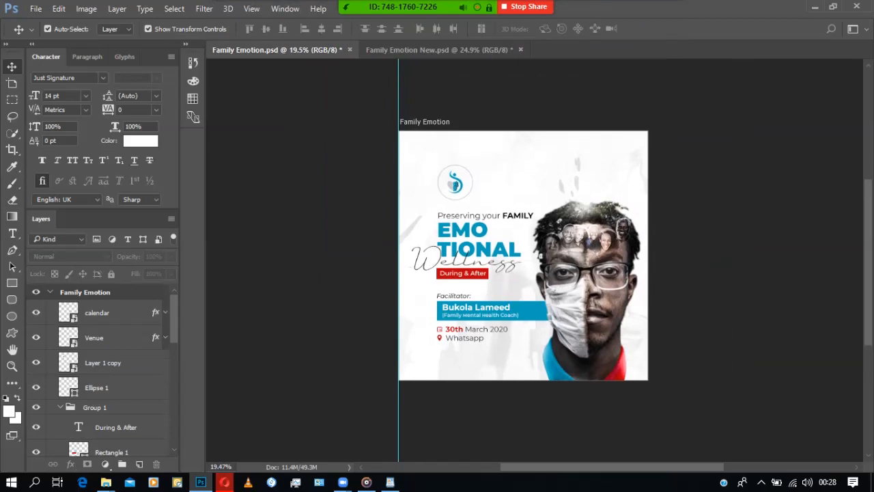
pyautogui.scroll(1, 516, 238)
pyautogui.click(439, 50)
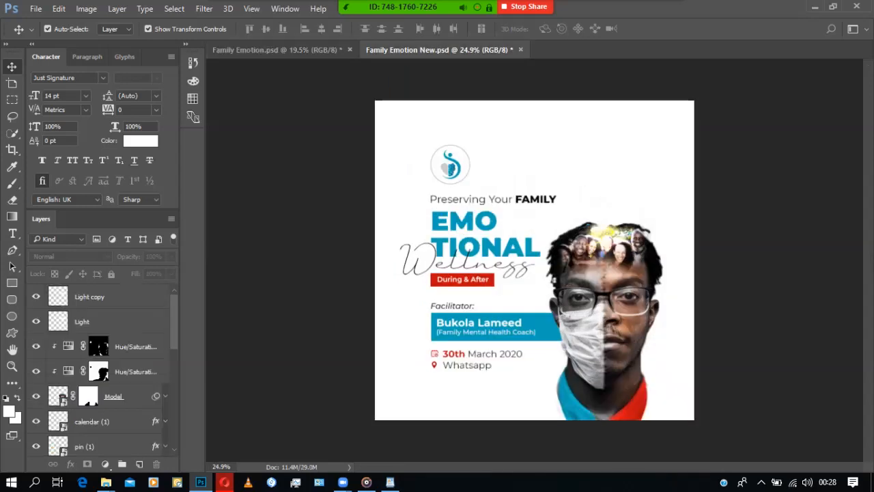
pyautogui.moveTo(455, 6)
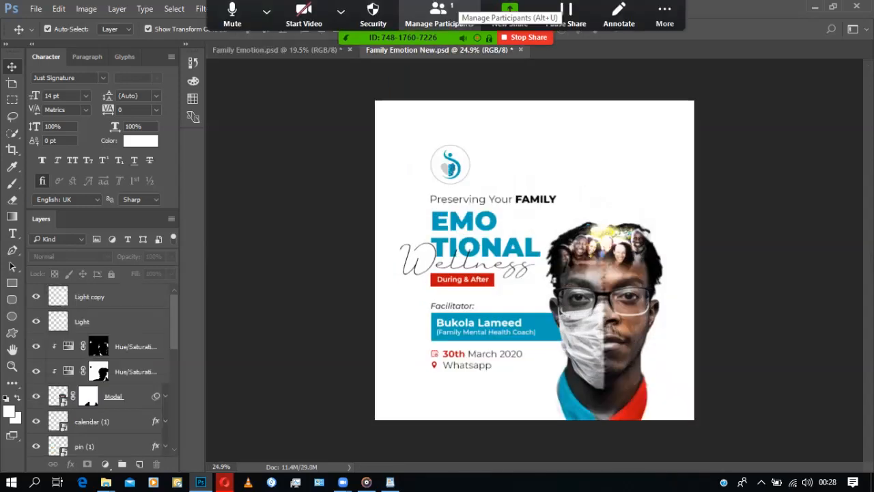
pyautogui.click(233, 17)
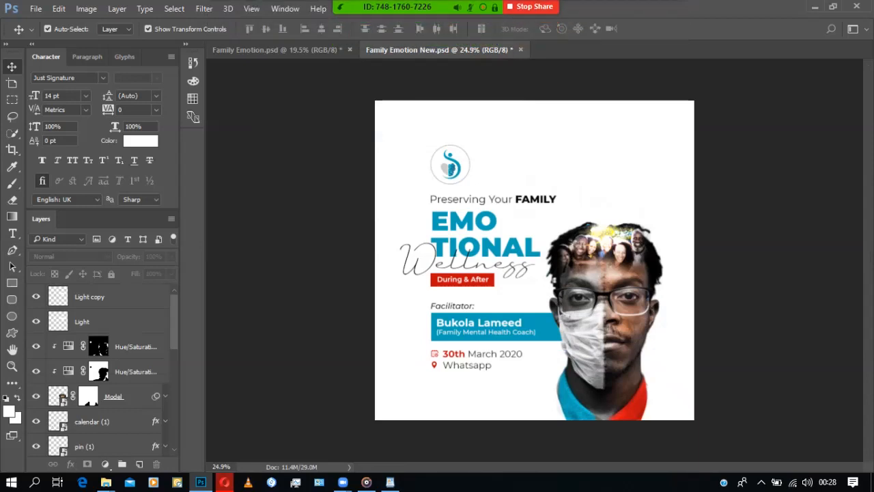
pyautogui.moveTo(436, 6)
pyautogui.moveTo(338, 7)
pyautogui.click(231, 14)
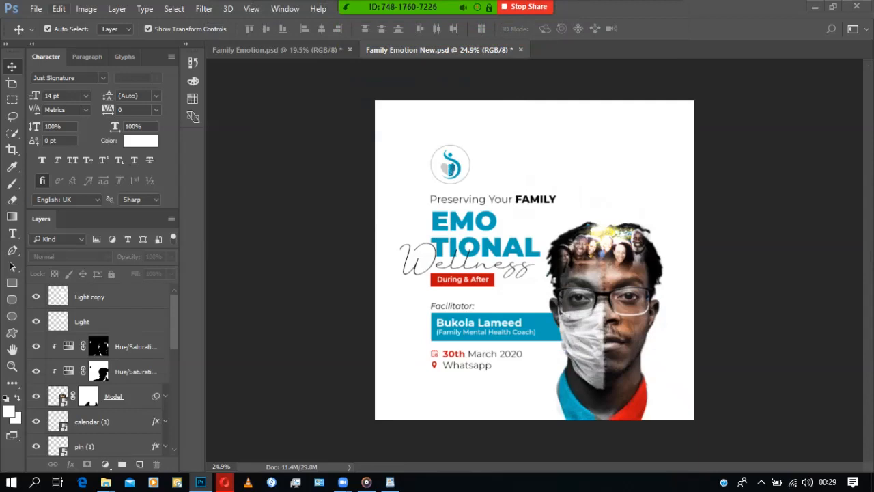
# - Save Family Emotion New.psd and choose PNG as the format for a copy in Downloads
pyautogui.click(35, 8)
pyautogui.click(39, 141)
pyautogui.click(35, 8)
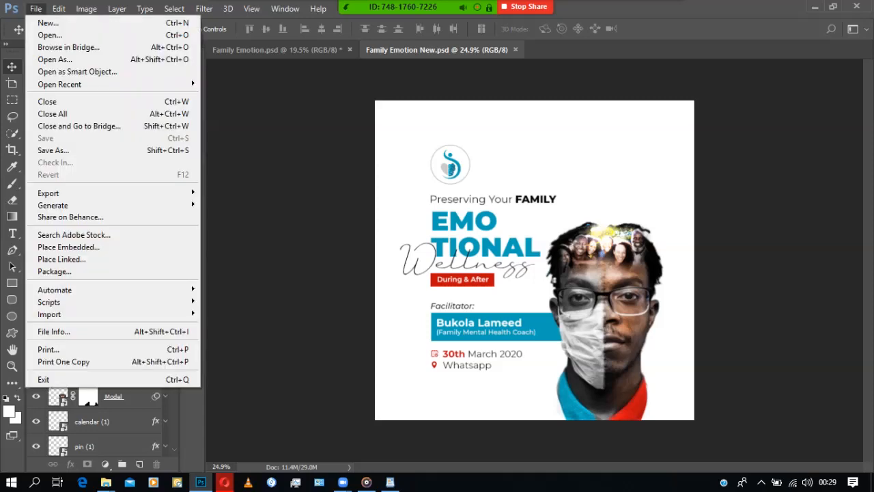
pyautogui.click(54, 150)
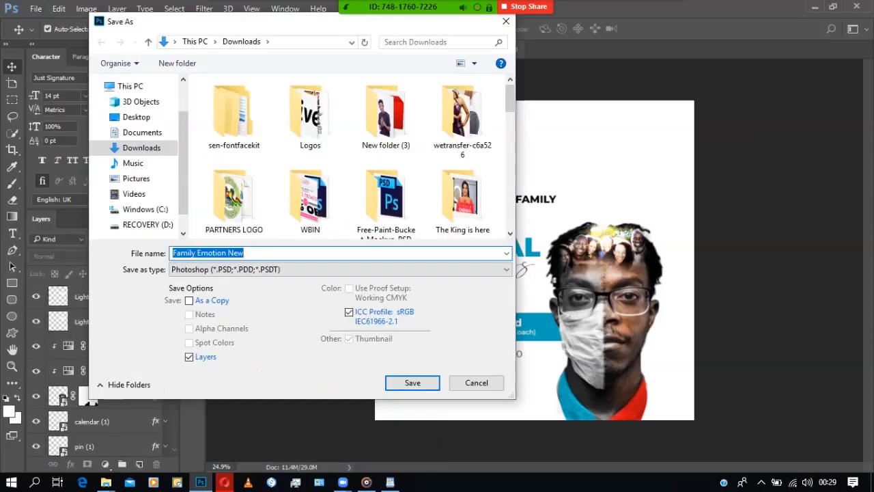
pyautogui.click(338, 269)
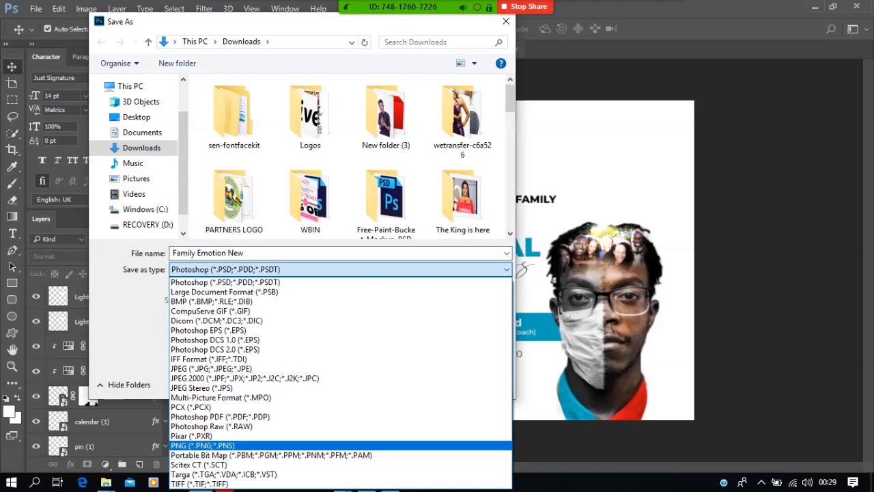
pyautogui.press('Return')
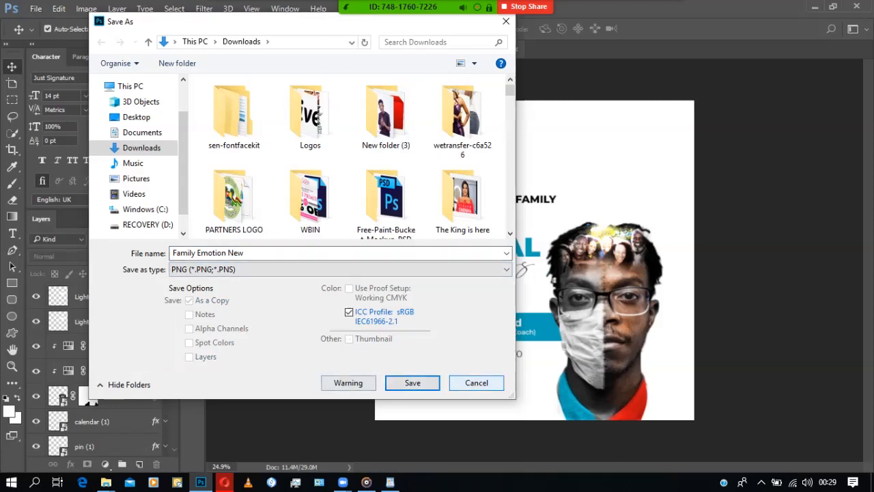
pyautogui.click(413, 382)
# - Save a PNG copy of Family Emotion New in Downloads with Smallest / Slow compression and no interlacing
pyautogui.click(36, 8)
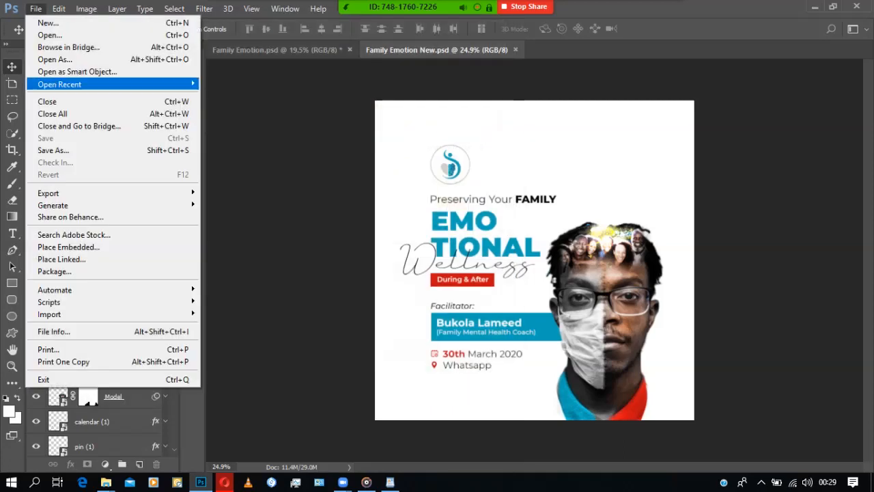
pyautogui.moveTo(123, 194)
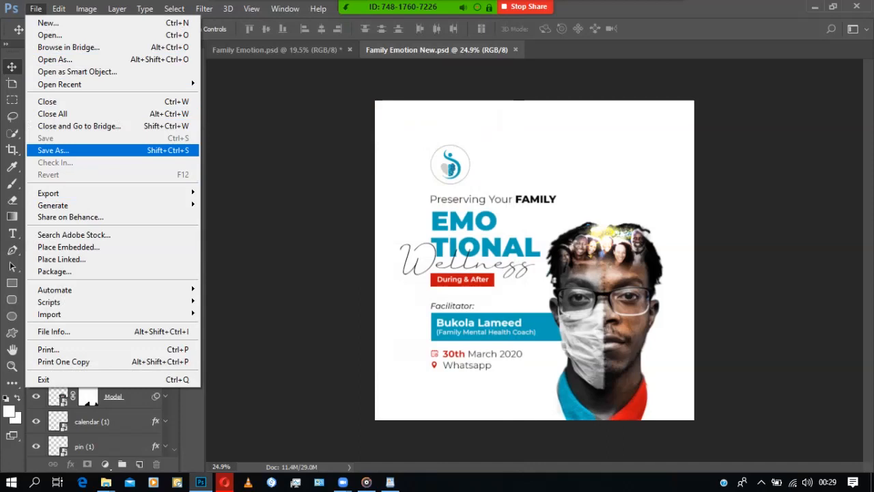
pyautogui.click(69, 150)
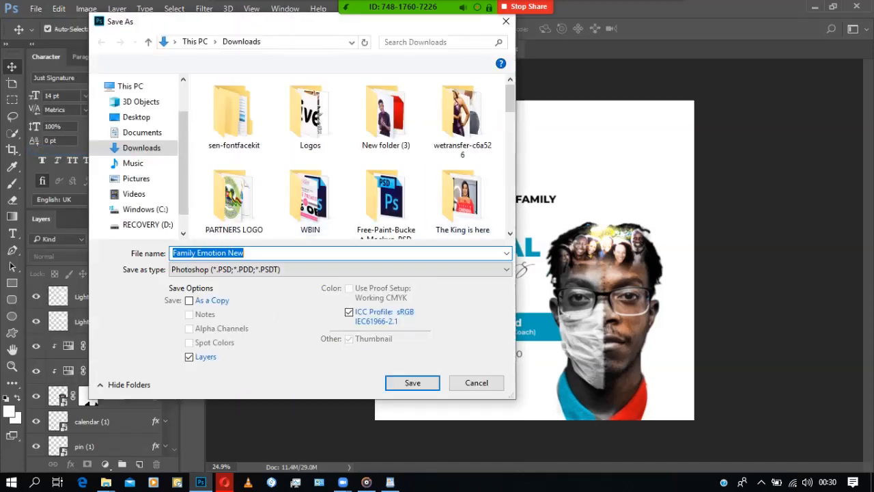
pyautogui.click(340, 269)
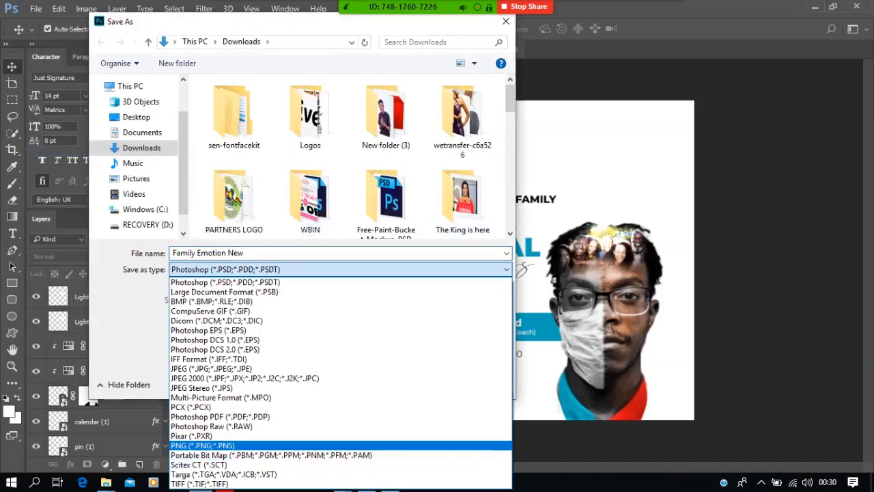
pyautogui.click(203, 445)
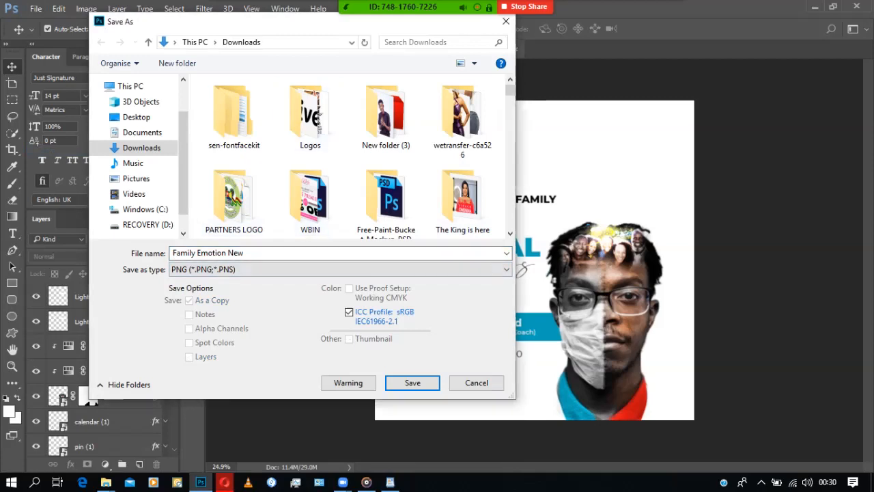
pyautogui.click(412, 383)
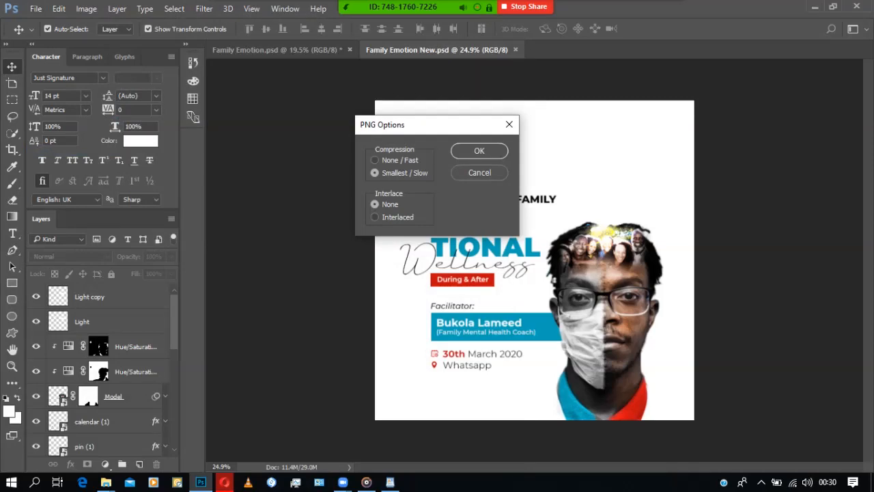
pyautogui.press('Return')
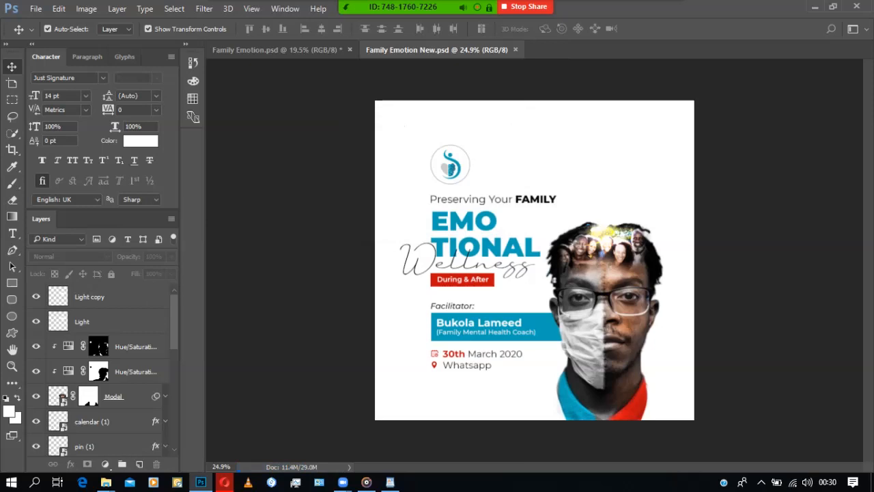
# - Switch to File Explorer, inspect the exported Family Emotion New PNG from Downloads enlarged, and return to Photoshop
pyautogui.moveTo(106, 482)
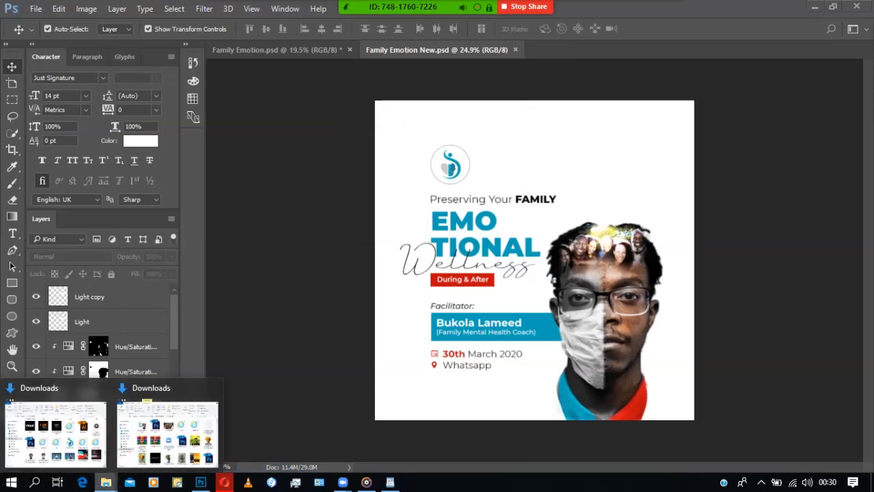
pyautogui.click(168, 433)
pyautogui.click(330, 181)
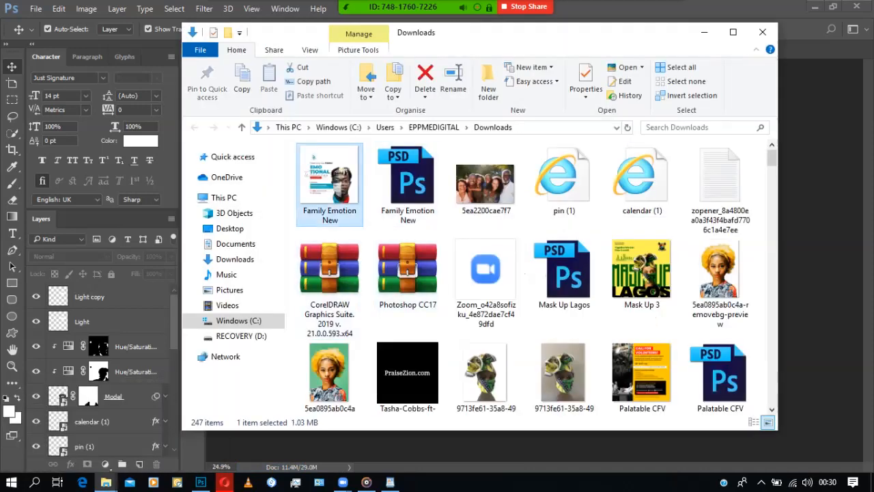
pyautogui.press('Return')
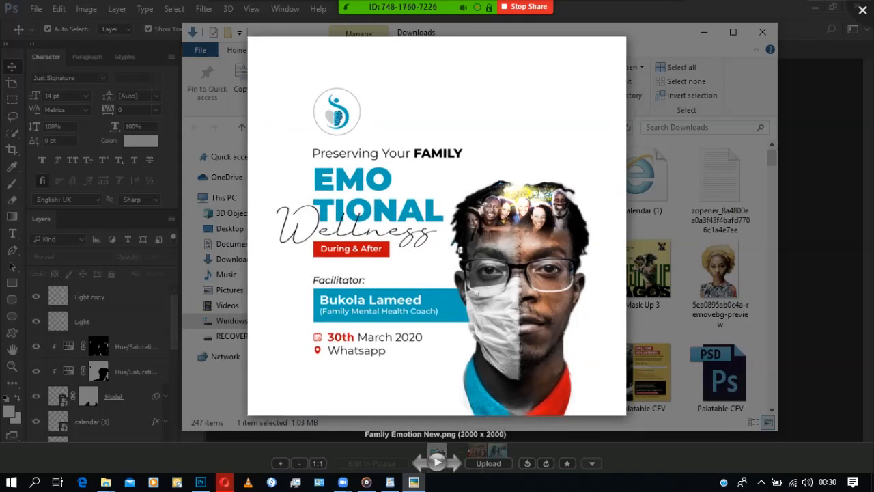
pyautogui.scroll(2, 437, 226)
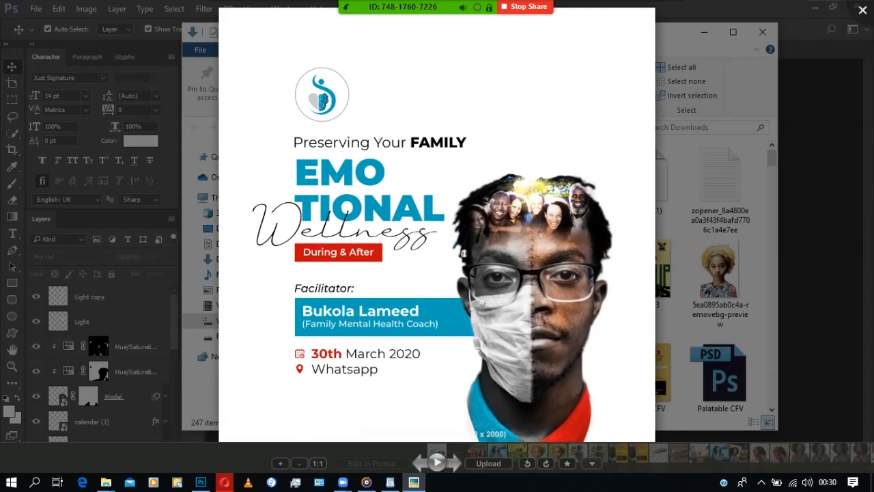
pyautogui.press('Escape')
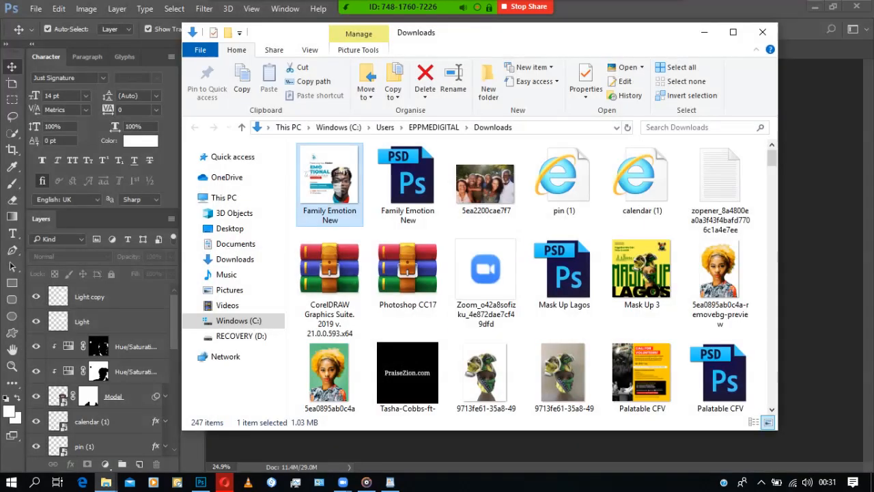
pyautogui.click(703, 32)
# - Switch to Opera and save the Medical News Today stitches image to Downloads as the JPEG suture-stitches-in-skin
pyautogui.press('ctrl')
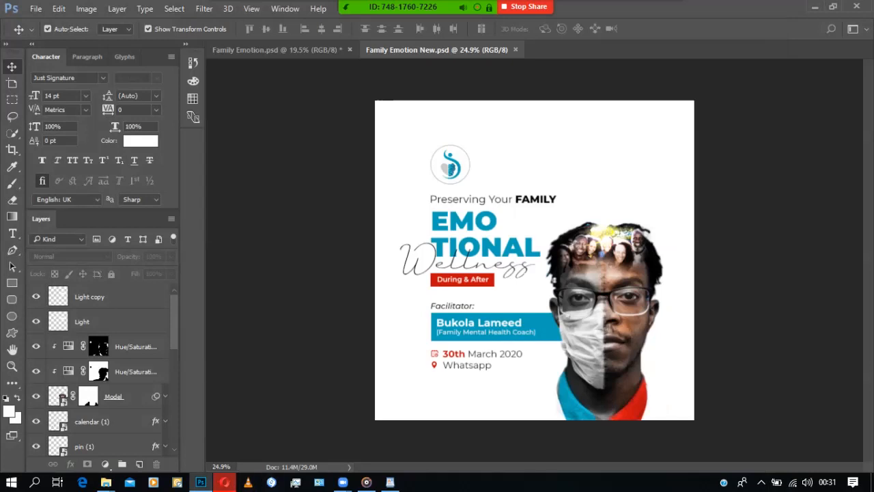
pyautogui.click(220, 480)
pyautogui.hotkey('ctrl', 'w')
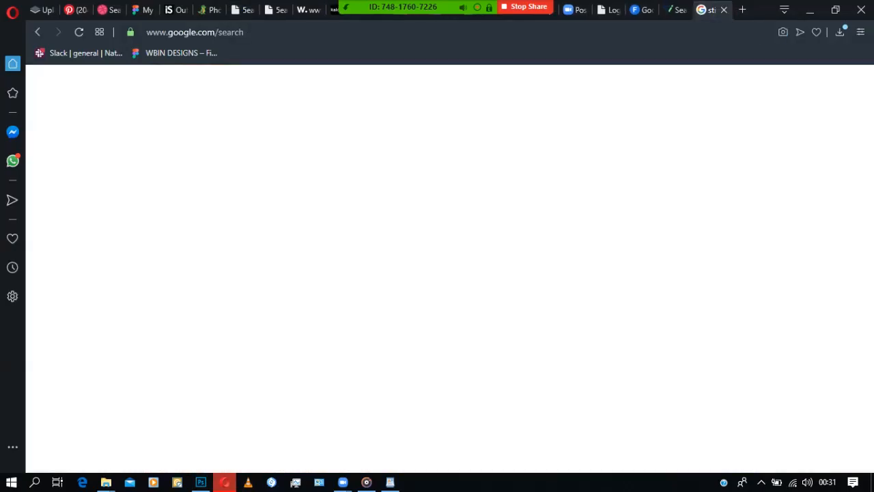
pyautogui.rightClick(664, 188)
pyautogui.click(690, 325)
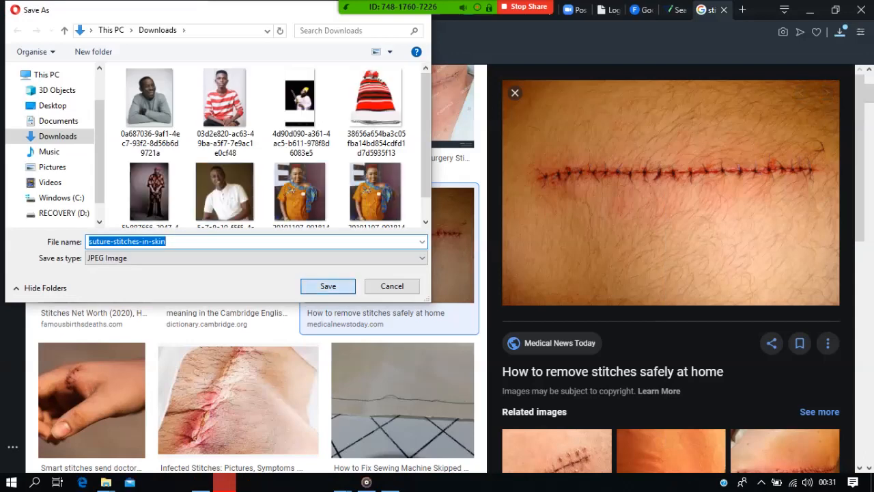
pyautogui.press('Return')
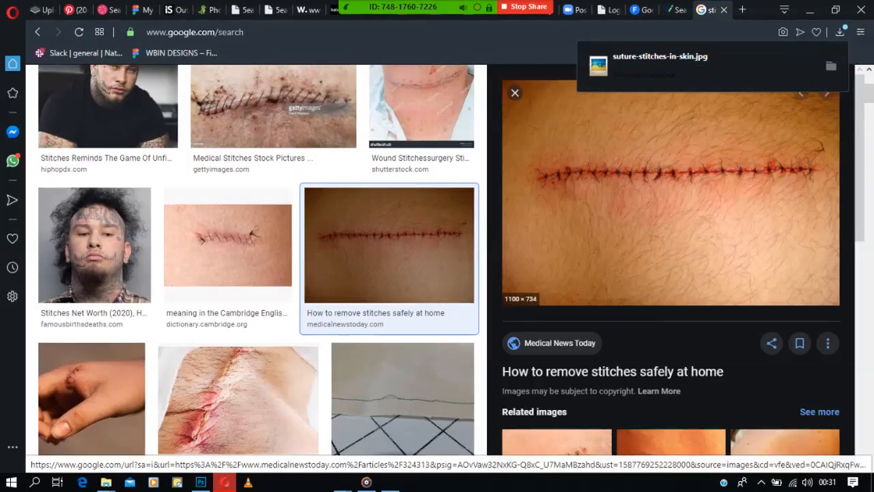
# - Show the saved suture-stitches-in-skin image in its Downloads folder, refresh the file view, and switch back to Photoshop
pyautogui.click(831, 66)
pyautogui.rightClick(598, 194)
pyautogui.moveTo(683, 230)
pyautogui.click(631, 244)
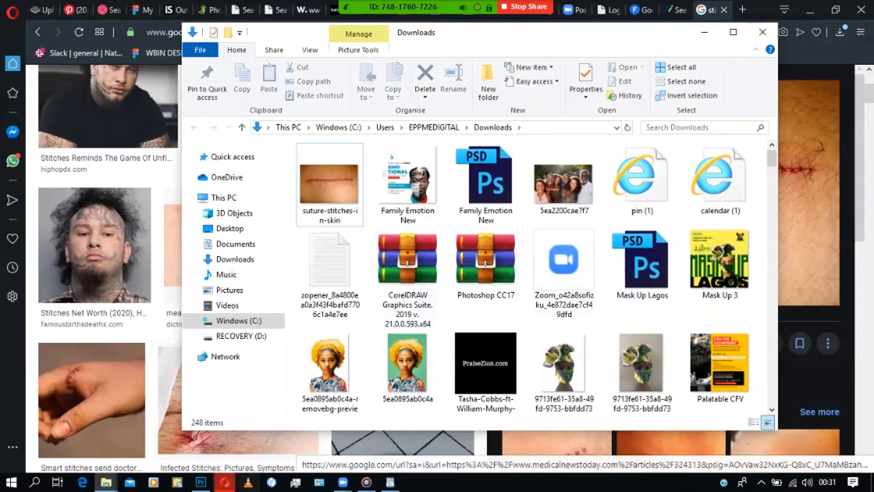
pyautogui.click(201, 482)
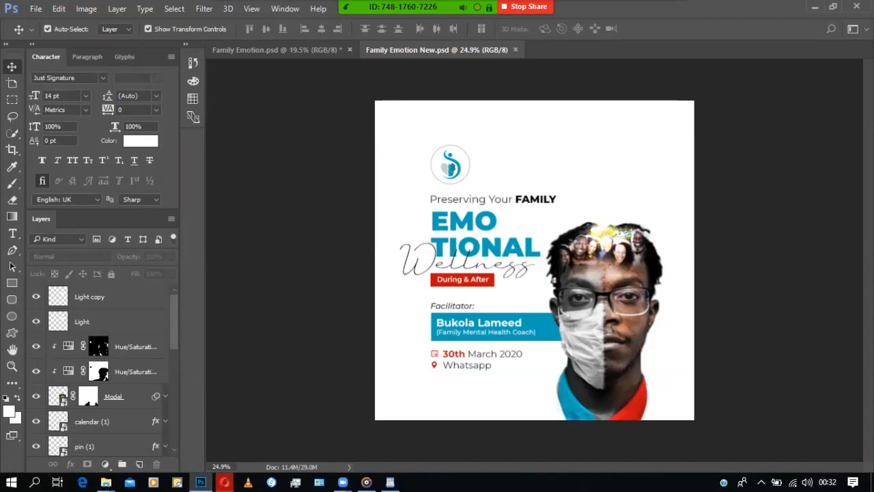
pyautogui.click(664, 19)
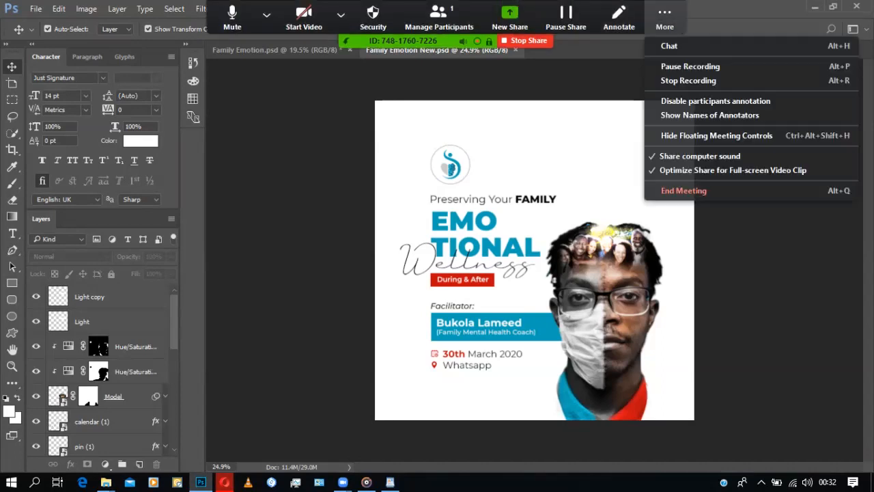